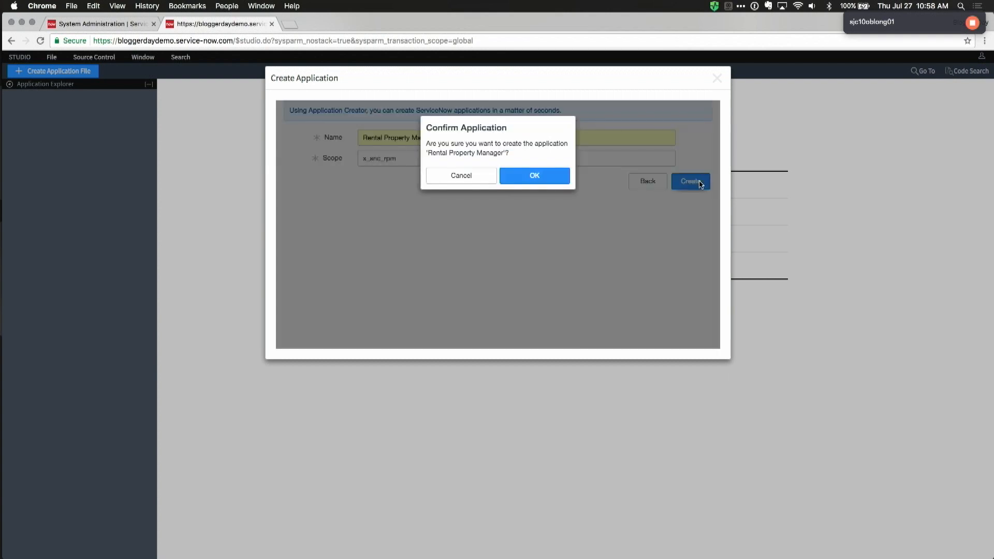
Step: Confirm the Rental Property Manager application, open it, and start a new Table file
{"action": "left_click", "coordinate": [541, 174]}
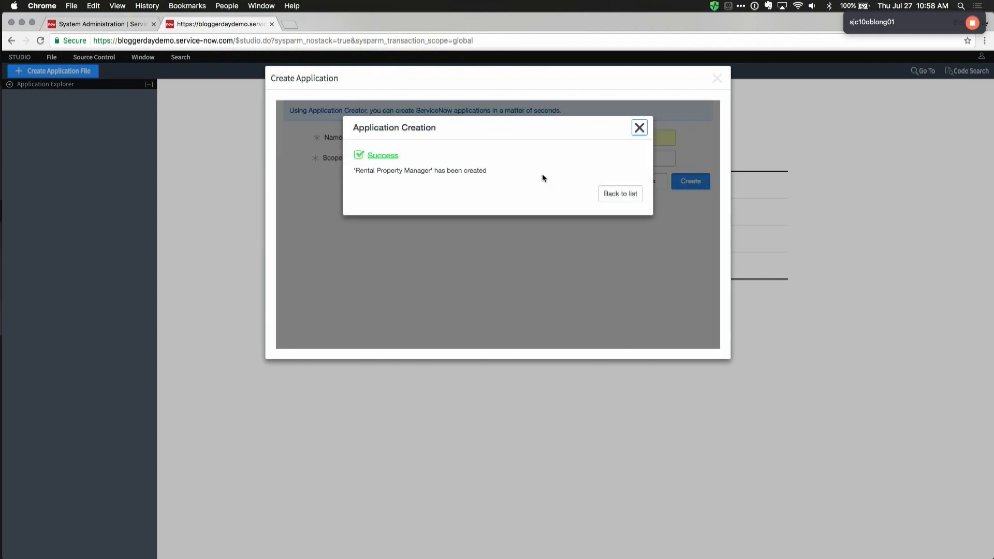
{"action": "left_click", "coordinate": [610, 193]}
{"action": "left_click", "coordinate": [350, 190]}
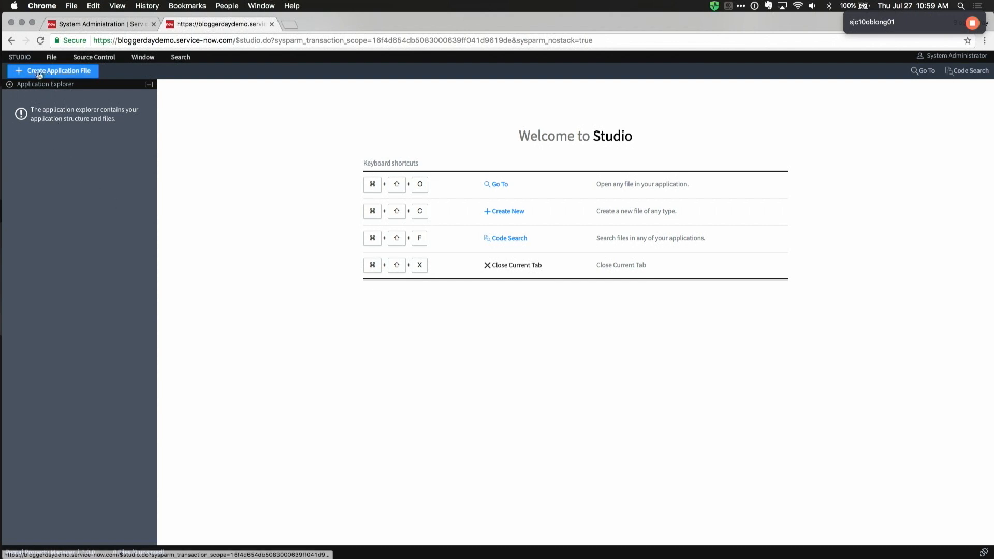
{"action": "left_click", "coordinate": [57, 73]}
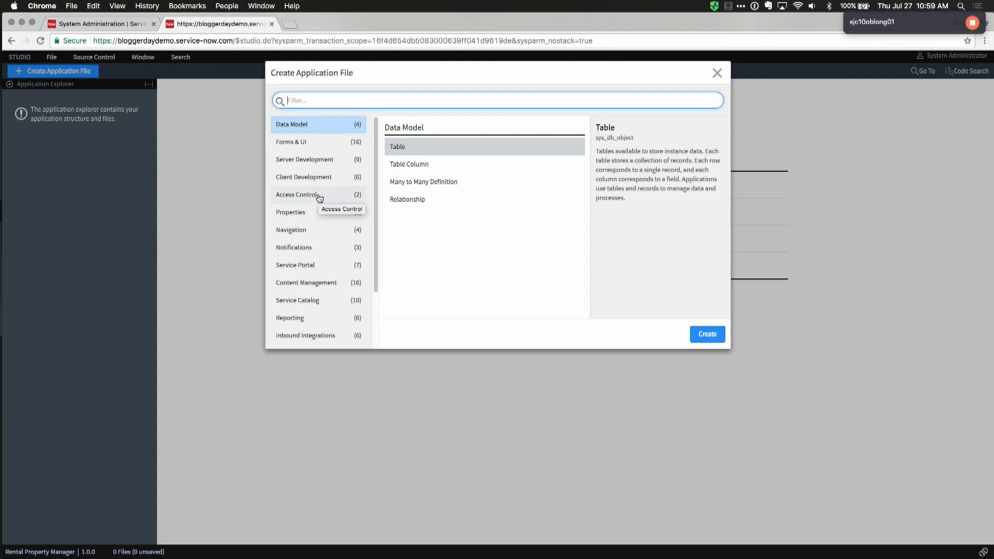
{"action": "double_click", "coordinate": [395, 147]}
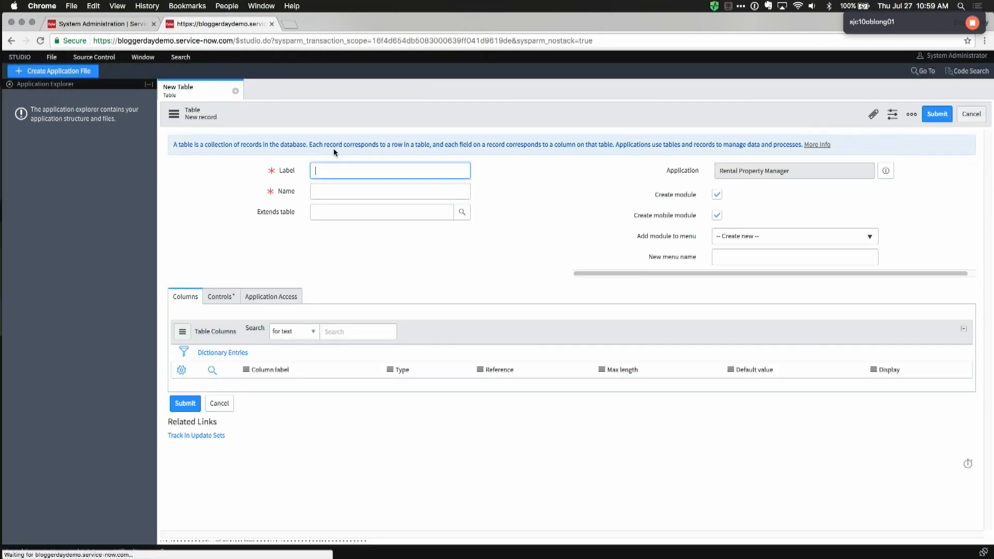
Step: Label the table 'Rental Property' (x_snc_rpm_rental_property) and name its menu 'Rental Property Manager'
{"action": "type", "text": "Rental Property"}
{"action": "key", "text": "Tab"}
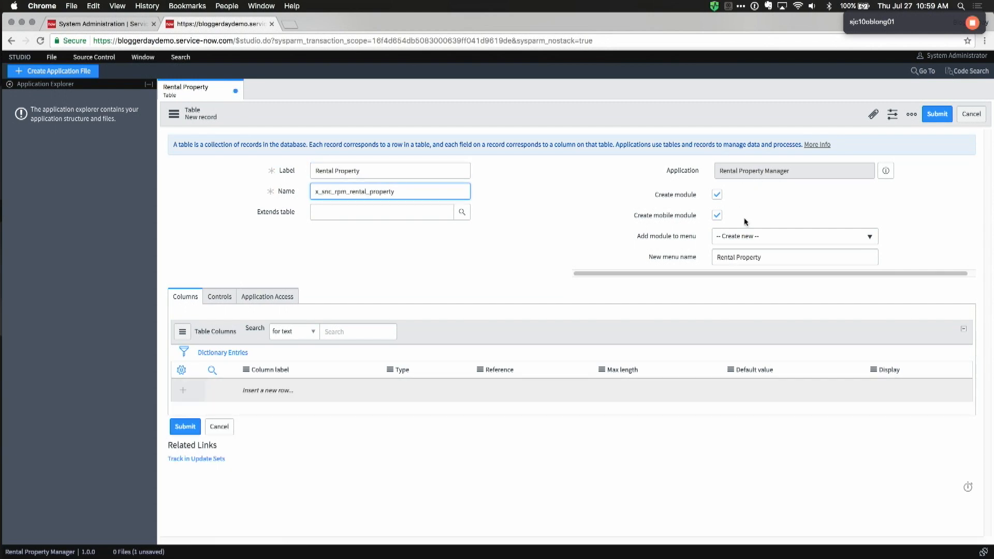
{"action": "left_click", "coordinate": [821, 265]}
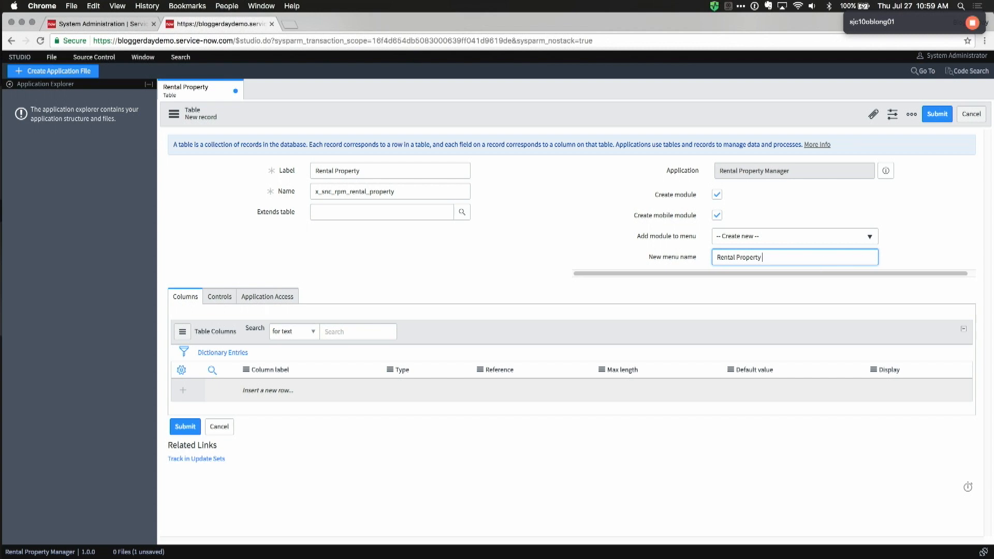
{"action": "type", "text": "Manager"}
{"action": "left_click", "coordinate": [275, 390]}
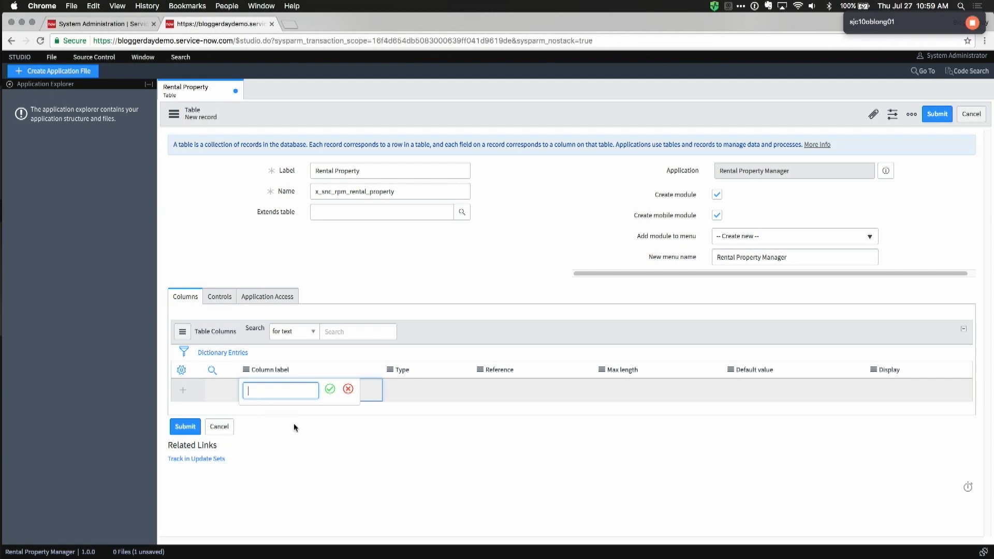
Step: Add an Address String column and make it the table's display value
{"action": "type", "text": "Address"}
{"action": "key", "text": "Tab"}
{"action": "type", "text": "strin"}
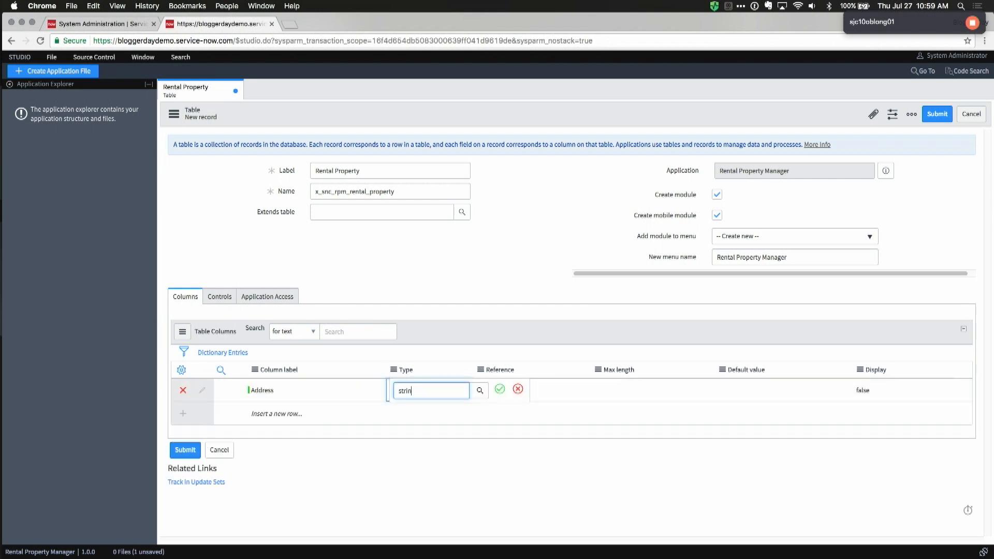
{"action": "left_click", "coordinate": [415, 414]}
{"action": "left_click", "coordinate": [833, 389]}
{"action": "double_click", "coordinate": [891, 390]}
{"action": "left_click", "coordinate": [882, 391]}
{"action": "left_click", "coordinate": [874, 382]}
{"action": "left_click", "coordinate": [894, 389]}
Step: Add Integer columns 'Credit score approval limit' and 'Credit score cutoff'
{"action": "left_click", "coordinate": [265, 414]}
{"action": "left_click", "coordinate": [266, 414]}
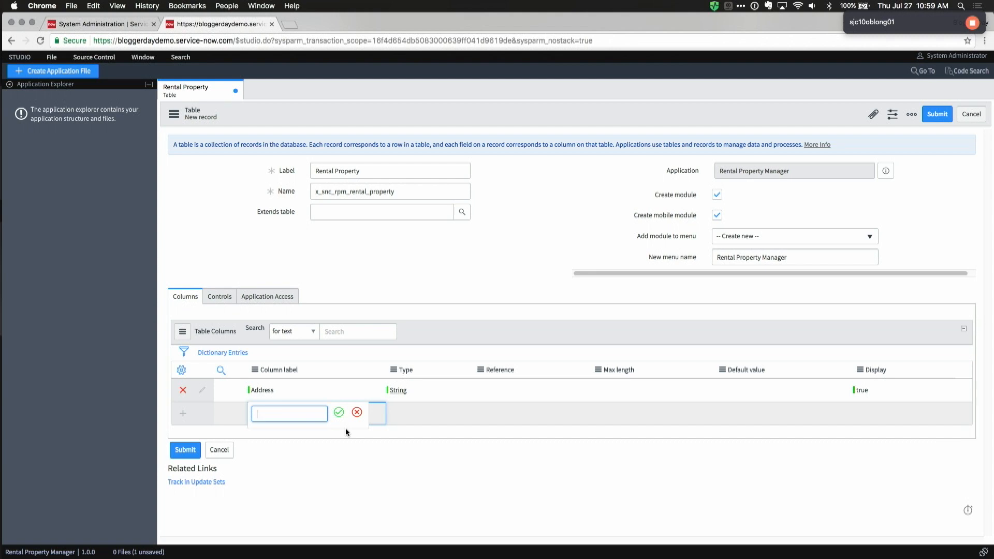
{"action": "type", "text": "Credi"}
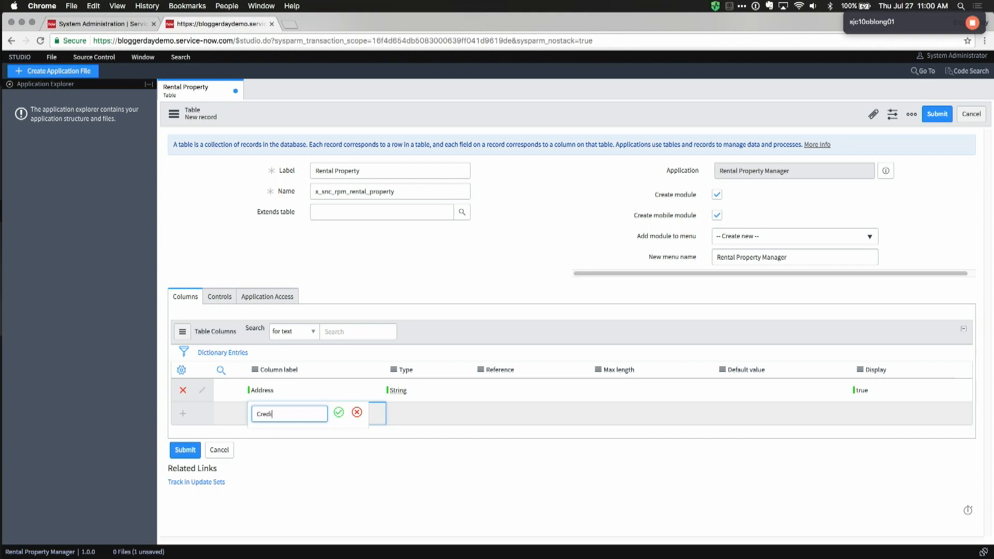
{"action": "type", "text": "t score approval limit"}
{"action": "key", "text": "Tab"}
{"action": "type", "text": "in"}
{"action": "key", "text": "Return"}
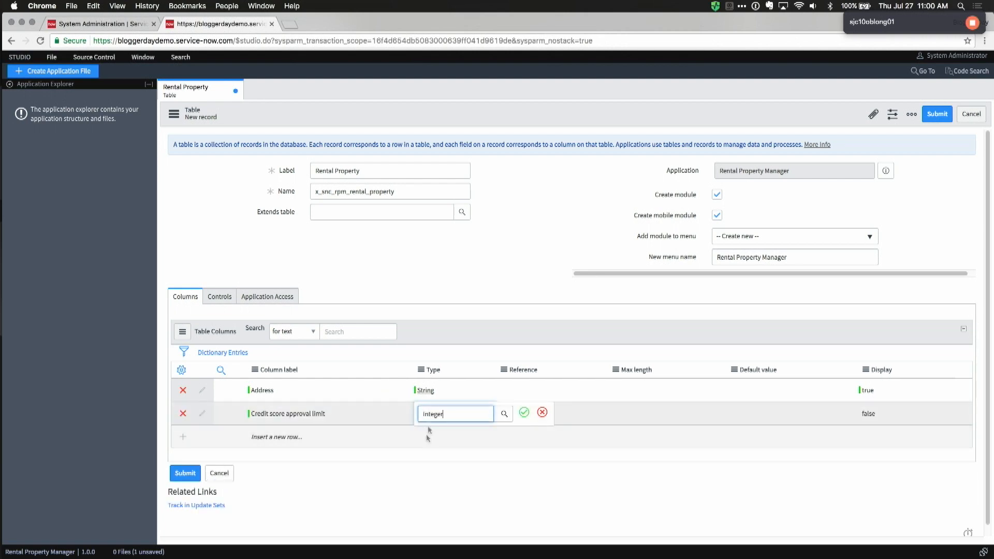
{"action": "left_click", "coordinate": [312, 433]}
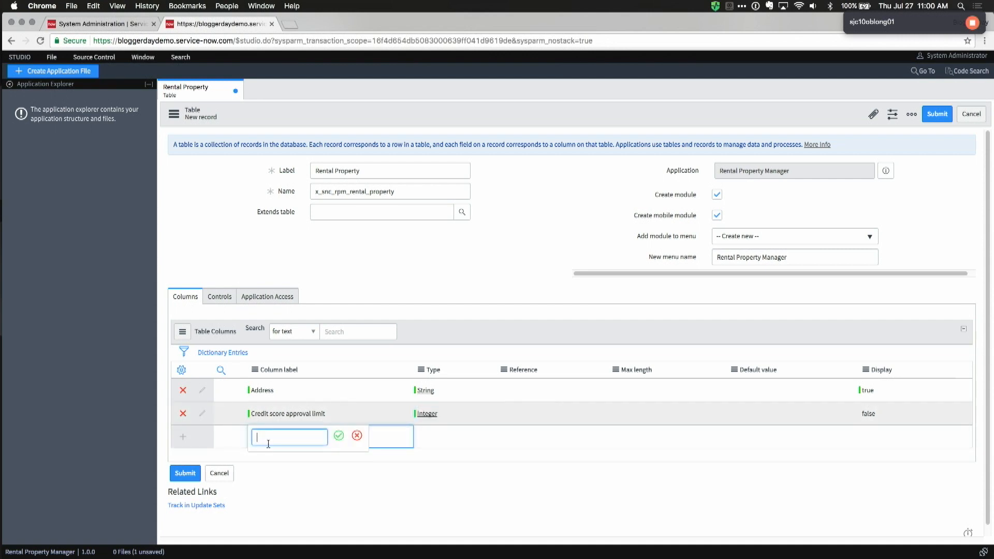
{"action": "type", "text": "Credit score cutoff"}
{"action": "key", "text": "Tab"}
{"action": "type", "text": "int"}
{"action": "key", "text": "Return"}
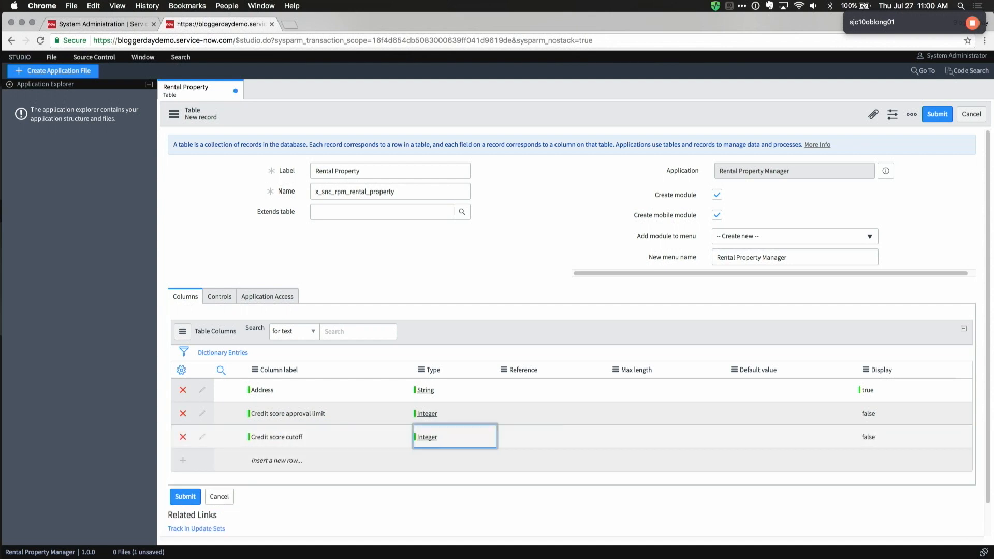
Step: Add a Landlord column and search for the Reference type
{"action": "left_click", "coordinate": [269, 460]}
{"action": "double_click", "coordinate": [270, 461]}
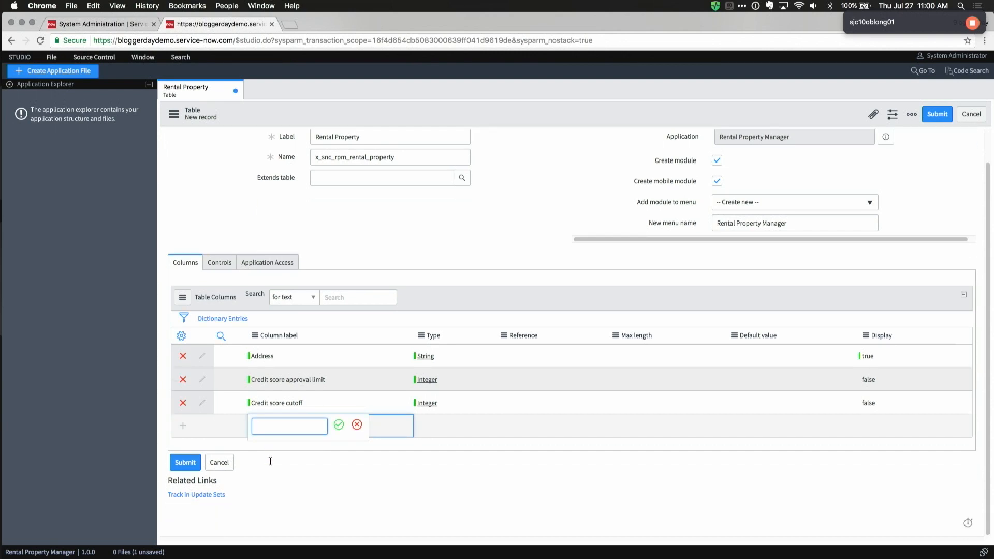
{"action": "type", "text": "Landlor"}
{"action": "key", "text": "Tab"}
{"action": "type", "text": "ref"}
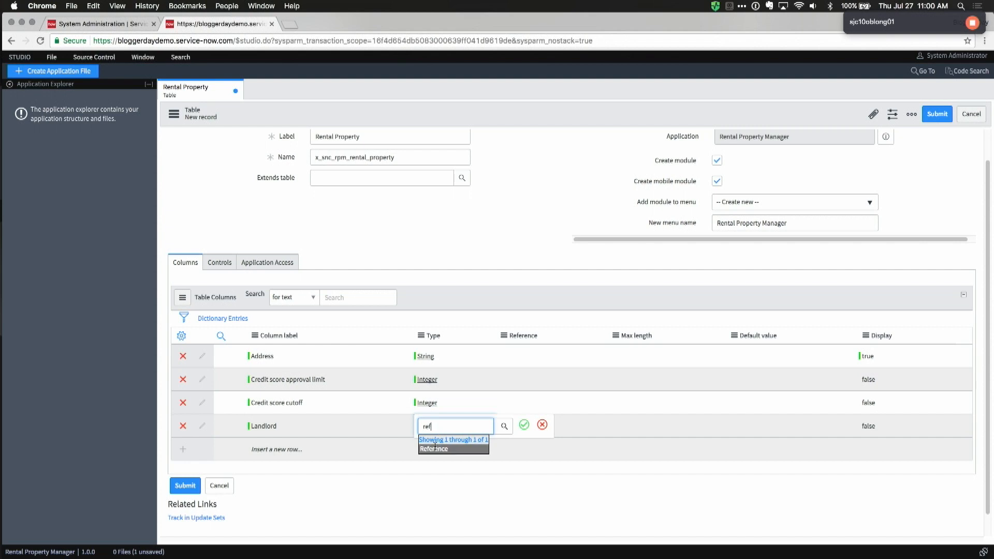
Step: Make Landlord a Reference column pointing to the User table
{"action": "left_click", "coordinate": [440, 440]}
{"action": "left_click", "coordinate": [521, 429]}
{"action": "left_click", "coordinate": [523, 421]}
{"action": "type", "text": "user"}
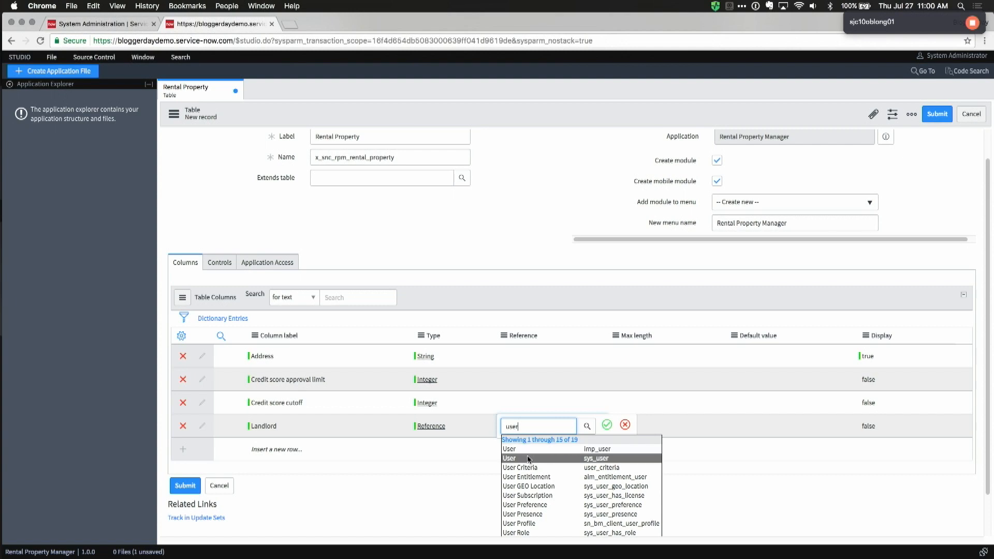
{"action": "left_click", "coordinate": [528, 459]}
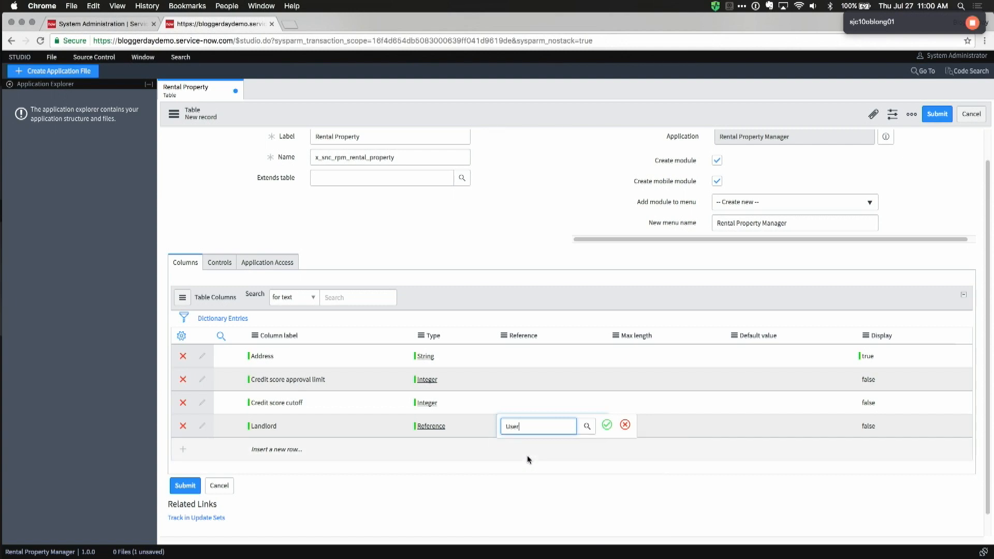
{"action": "left_click", "coordinate": [607, 425]}
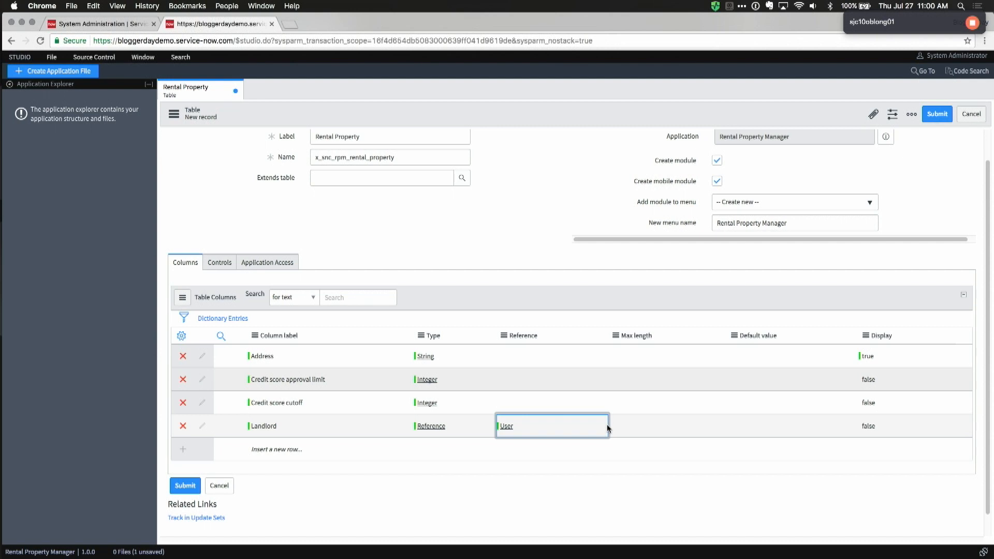
Step: Add a Location column of type Reference pointing to the Location table
{"action": "left_click", "coordinate": [269, 449]}
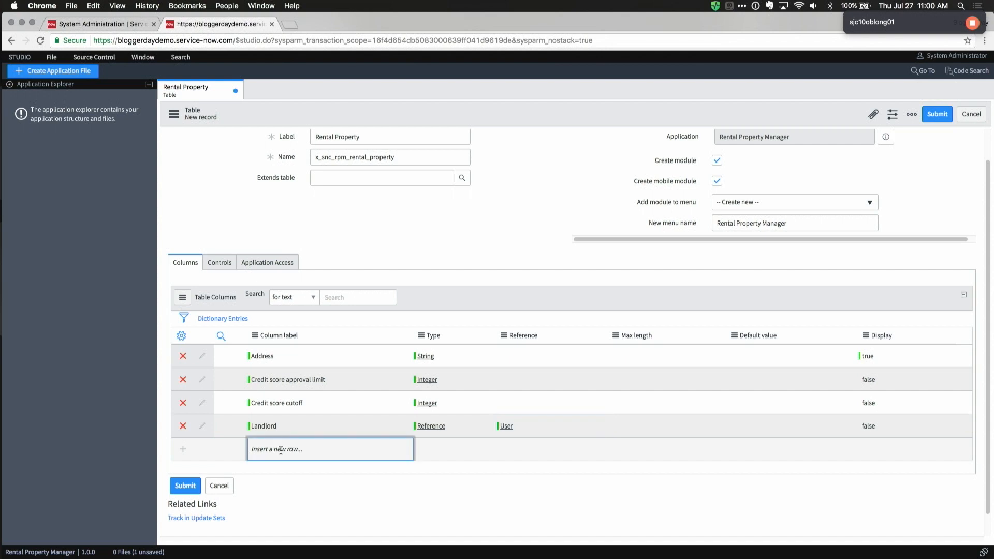
{"action": "type", "text": "Location"}
{"action": "key", "text": "Tab"}
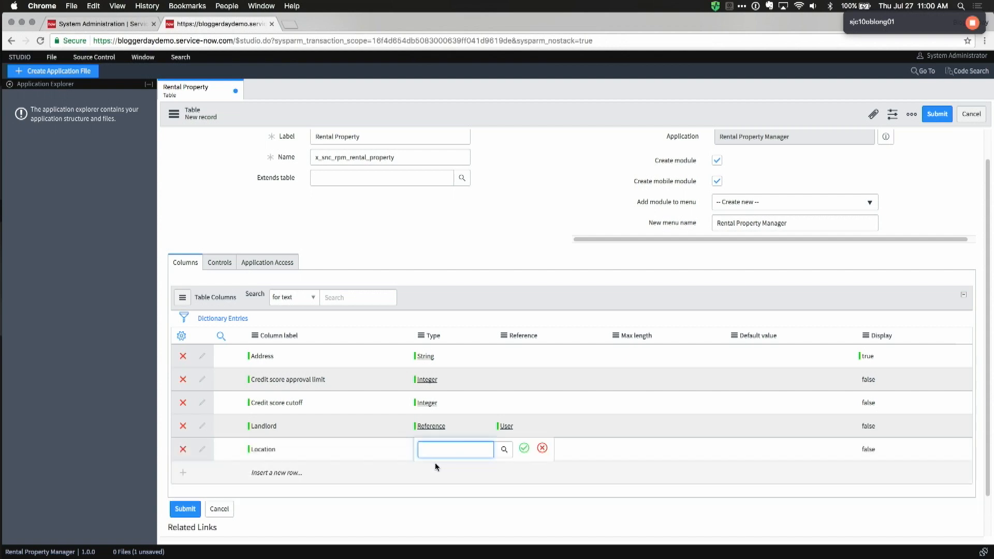
{"action": "type", "text": "choice"}
{"action": "key", "text": "super+a"}
{"action": "type", "text": "cl"}
{"action": "key", "text": "BackSpace"}
{"action": "key", "text": "BackSpace"}
{"action": "type", "text": "locat"}
{"action": "key", "text": "BackSpace"}
{"action": "key", "text": "BackSpace"}
{"action": "key", "text": "BackSpace"}
{"action": "key", "text": "BackSpace"}
{"action": "key", "text": "BackSpace"}
{"action": "type", "text": "la"}
{"action": "key", "text": "BackSpace"}
{"action": "type", "text": "ocation"}
{"action": "key", "text": "super+a"}
{"action": "type", "text": "ref"}
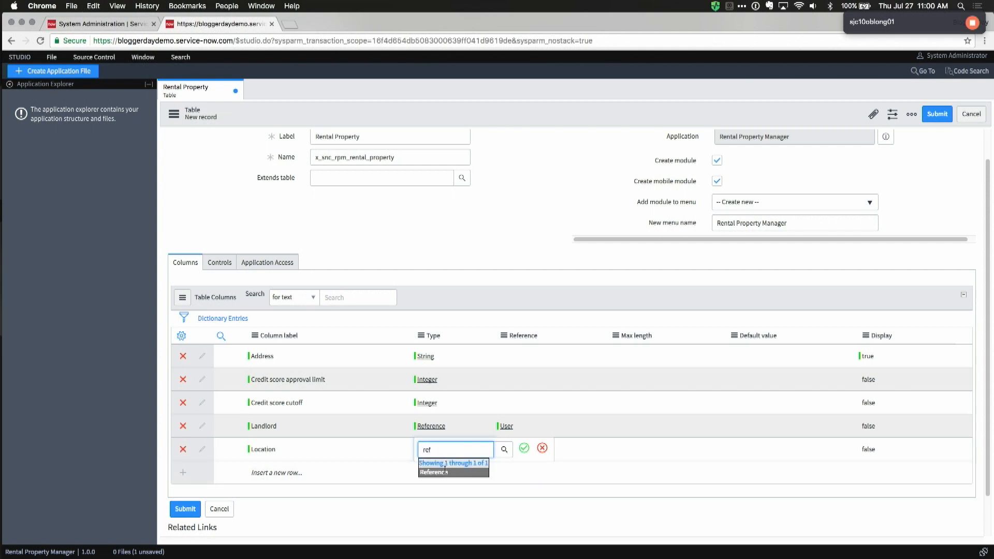
{"action": "left_click", "coordinate": [455, 471]}
{"action": "left_click", "coordinate": [522, 449]}
{"action": "left_click", "coordinate": [501, 452]}
{"action": "type", "text": "location"}
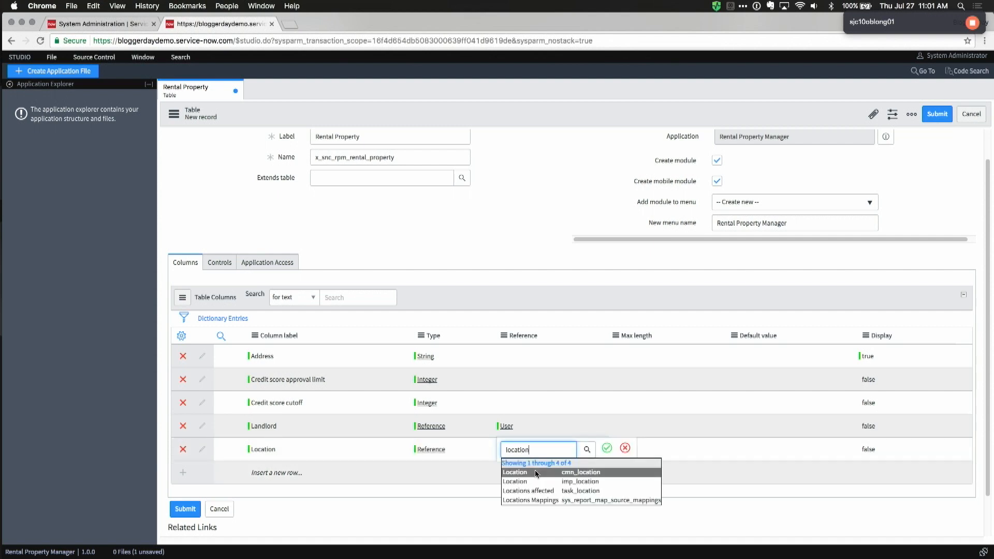
{"action": "left_click", "coordinate": [536, 472]}
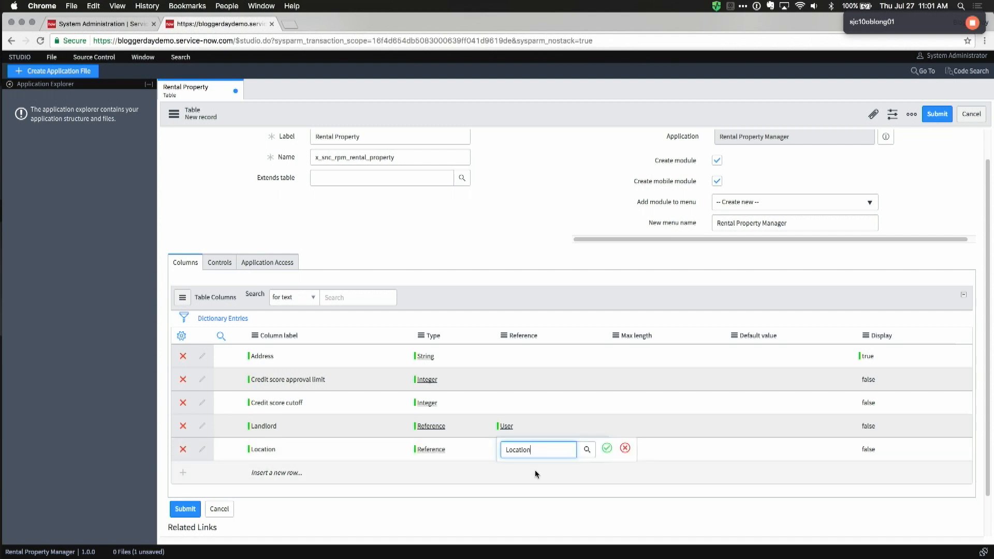
{"action": "left_click", "coordinate": [605, 449]}
{"action": "left_click", "coordinate": [325, 476]}
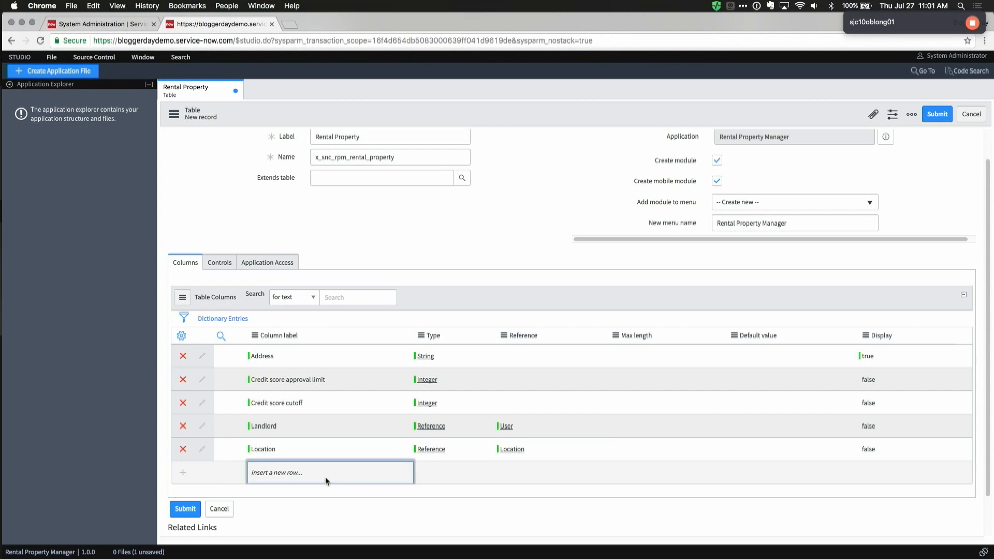
{"action": "left_click", "coordinate": [325, 476]}
Step: Add a Monthly rent column of type Currency
{"action": "type", "text": "Monthly rent"}
{"action": "key", "text": "Tab"}
{"action": "type", "text": "c"}
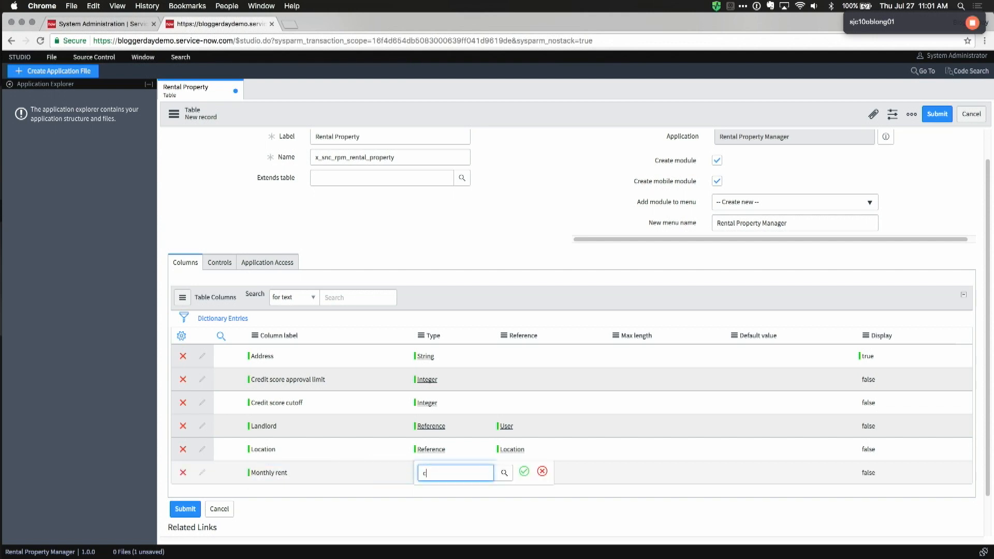
{"action": "type", "text": "ur"}
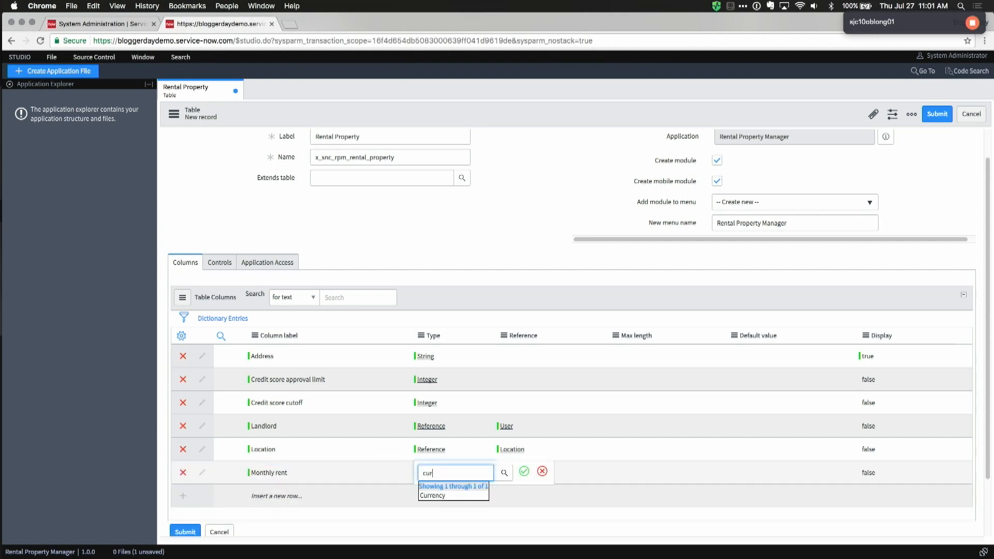
{"action": "left_click", "coordinate": [431, 494]}
{"action": "left_click", "coordinate": [308, 495]}
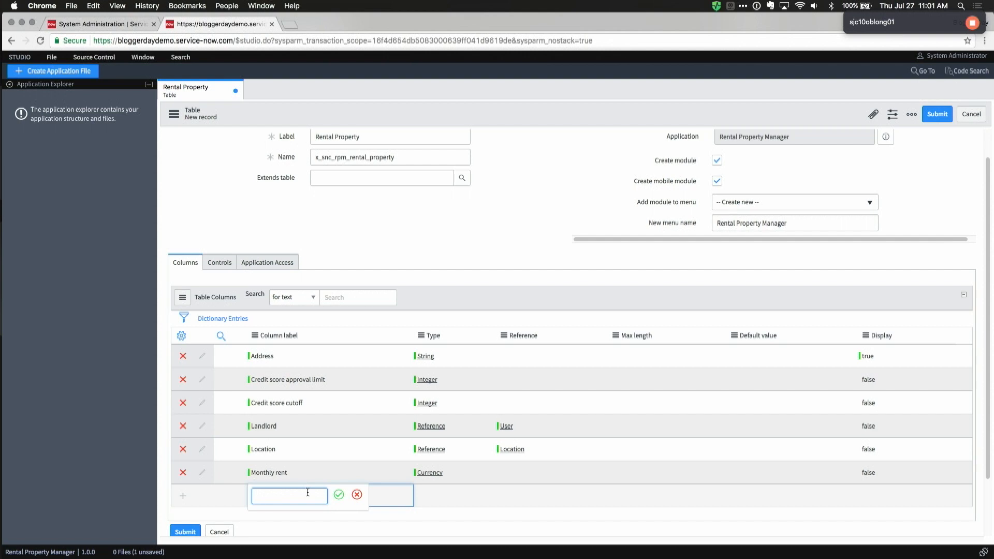
Step: Add True/False columns 'Has parking' and 'Shared entry'
{"action": "type", "text": "Has parking"}
{"action": "key", "text": "Tab"}
{"action": "type", "text": "tu"}
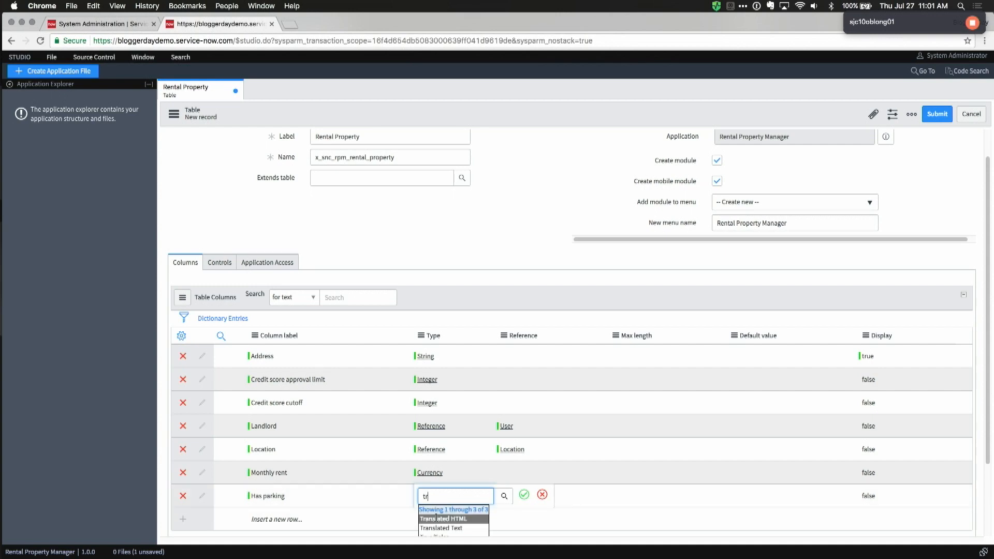
{"action": "type", "text": "ue"}
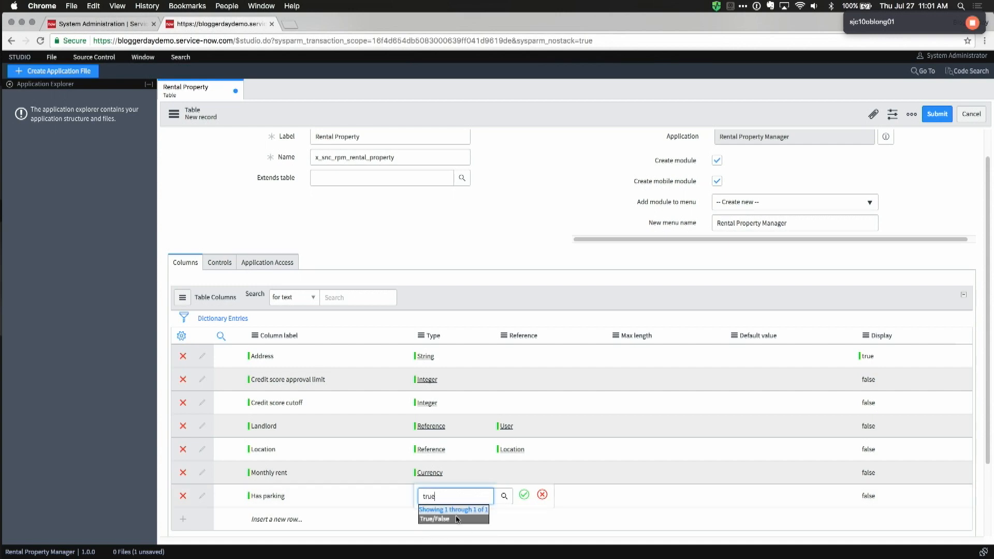
{"action": "key", "text": "Return"}
{"action": "left_click", "coordinate": [327, 514]}
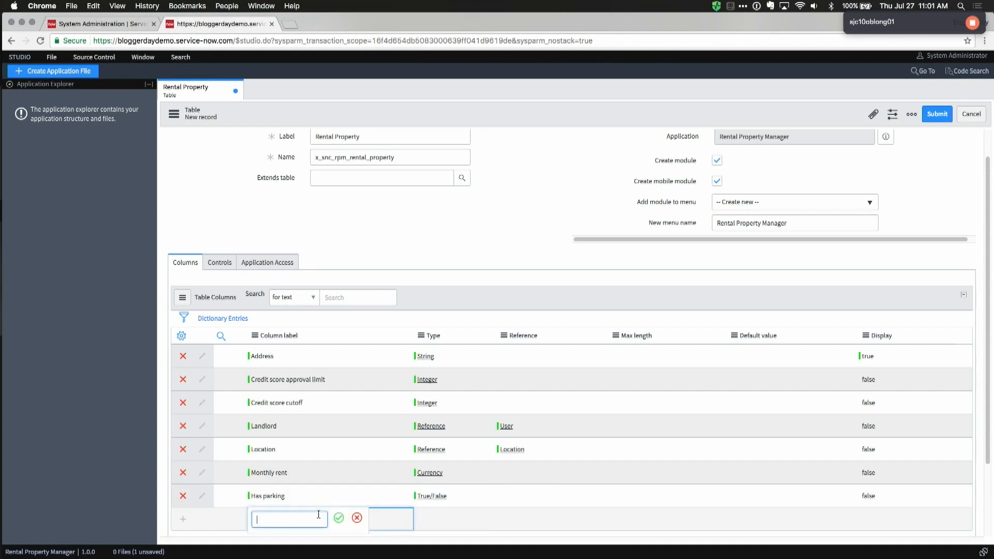
{"action": "type", "text": "Shared entry"}
{"action": "key", "text": "Tab"}
{"action": "type", "text": "true"}
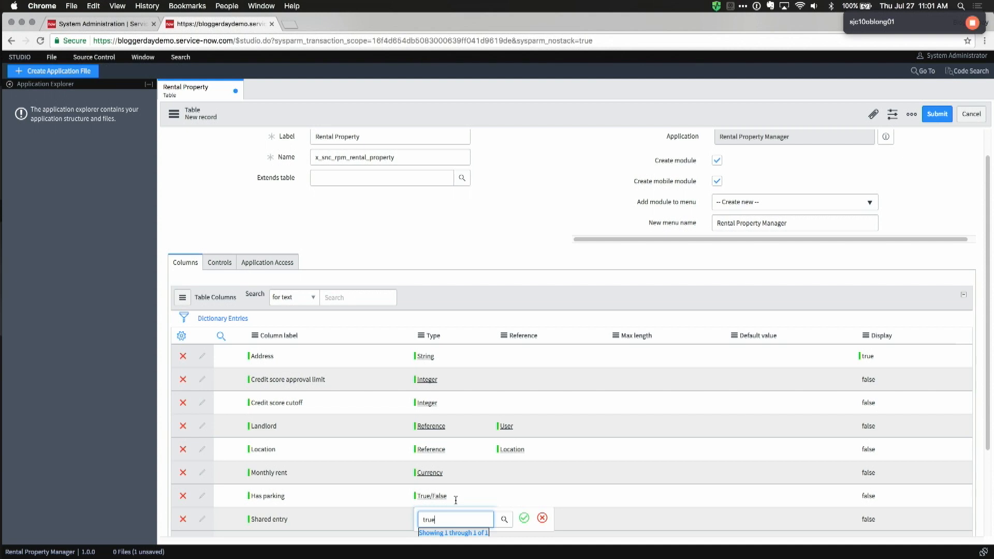
{"action": "scroll", "coordinate": [455, 499], "scroll_direction": "down", "scroll_amount": 3}
{"action": "left_click", "coordinate": [437, 436]}
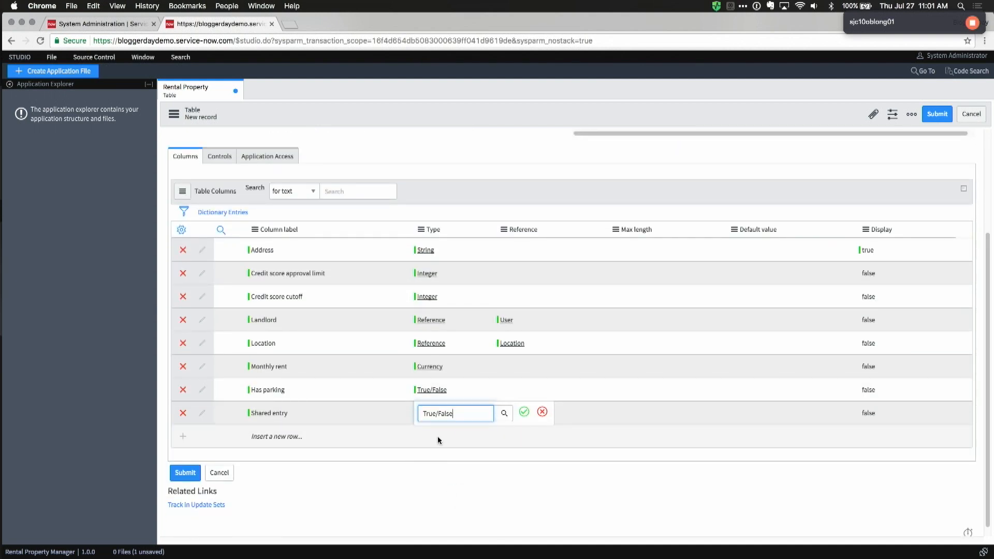
{"action": "left_click", "coordinate": [267, 435]}
Step: Add a Property manager Reference column pointing to the User table
{"action": "type", "text": "Property manager"}
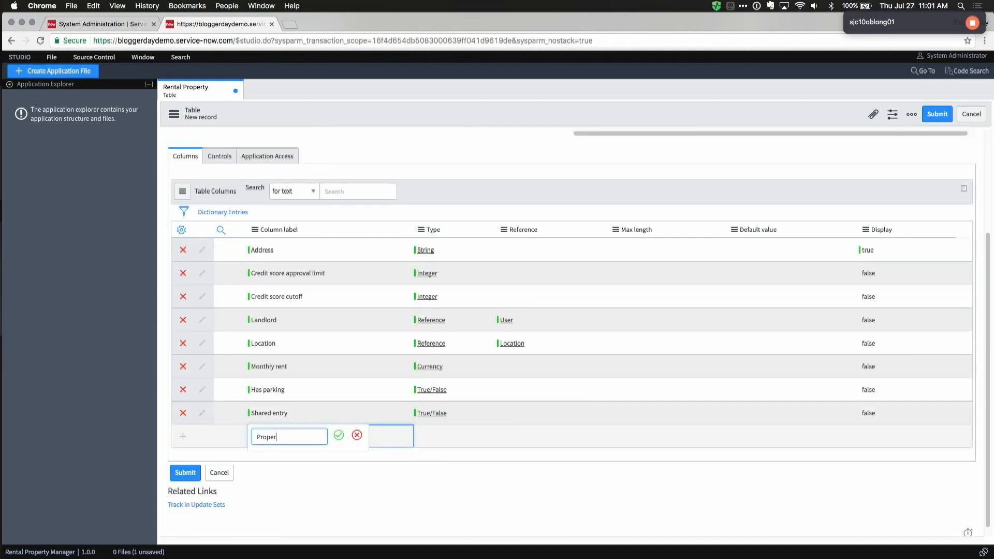
{"action": "key", "text": "Tab"}
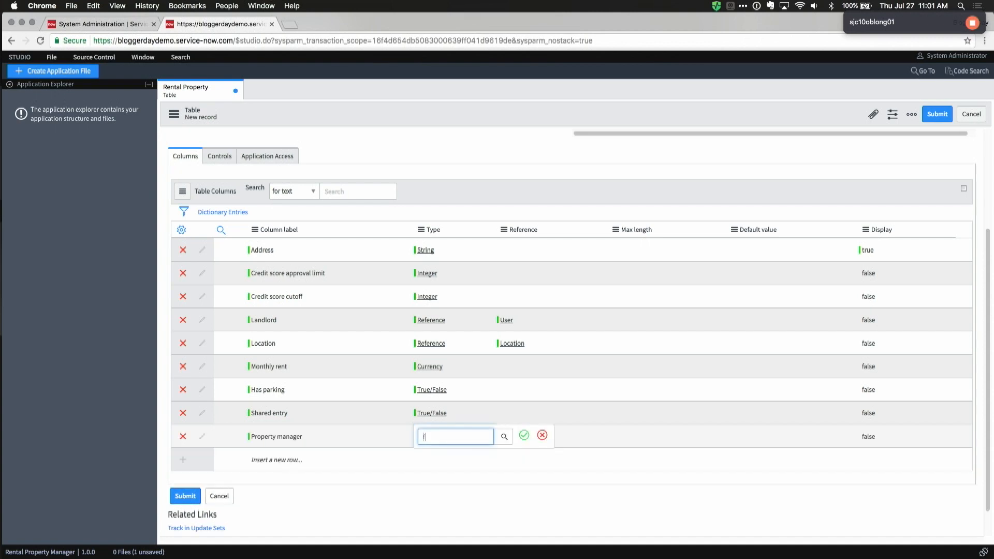
{"action": "type", "text": "ref"}
{"action": "left_click", "coordinate": [427, 459]}
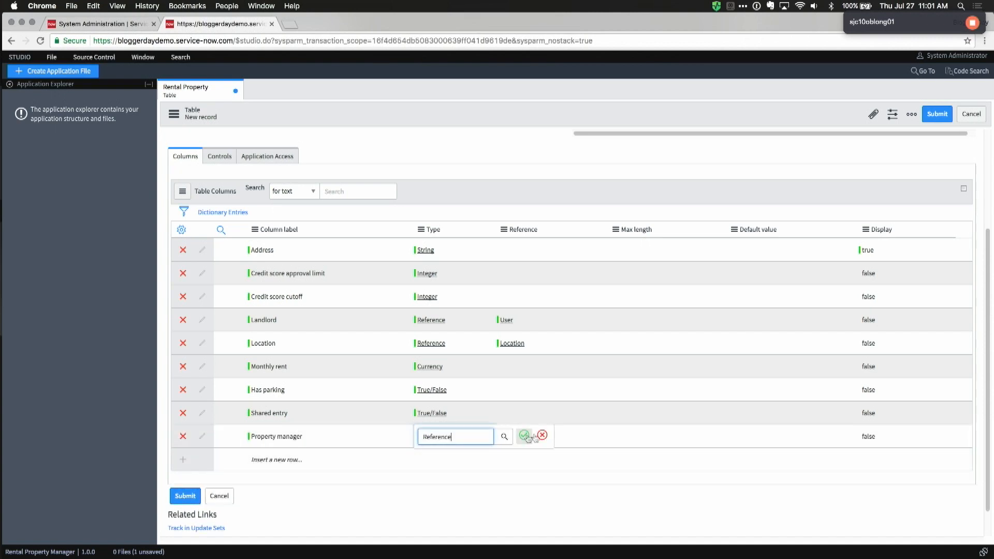
{"action": "left_click", "coordinate": [524, 435]}
{"action": "left_click", "coordinate": [528, 438]}
{"action": "type", "text": "user"}
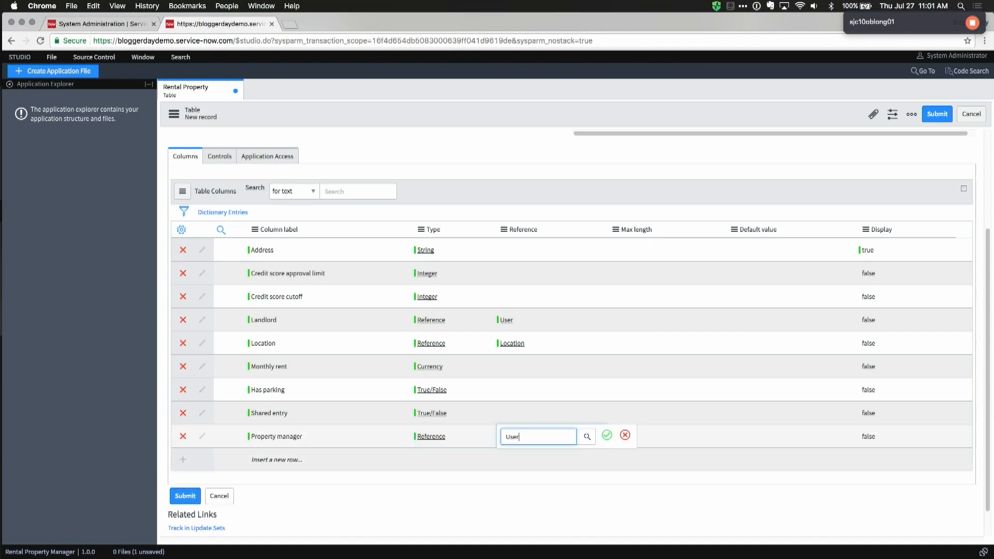
{"action": "left_click", "coordinate": [536, 469]}
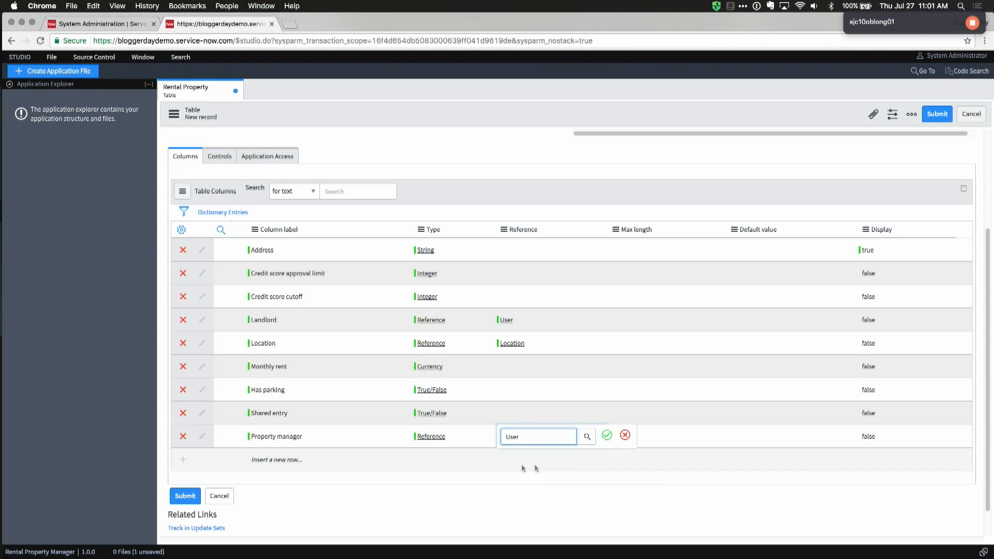
{"action": "left_click", "coordinate": [282, 460]}
Step: Add Choice columns 'Status' and 'Type'
{"action": "type", "text": "S"}
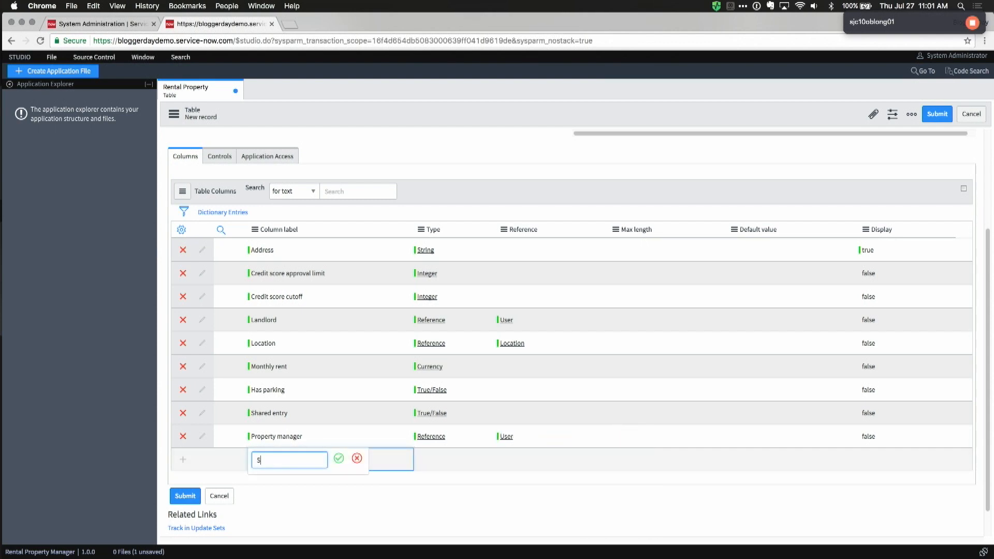
{"action": "type", "text": "tatus"}
{"action": "key", "text": "Tab"}
{"action": "type", "text": "choi"}
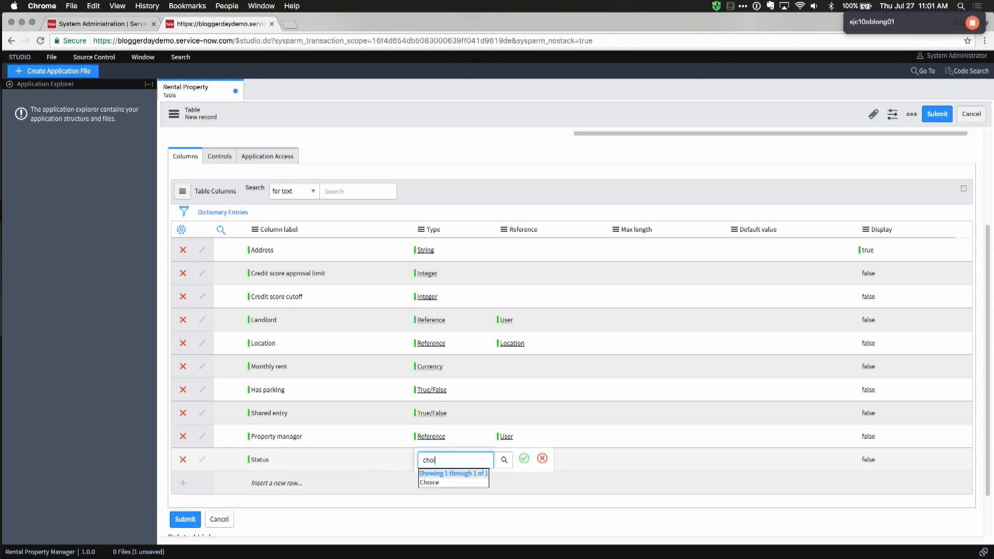
{"action": "key", "text": "Return"}
{"action": "left_click", "coordinate": [269, 480]}
{"action": "type", "text": "Type"}
{"action": "key", "text": "Tab"}
{"action": "type", "text": "choi"}
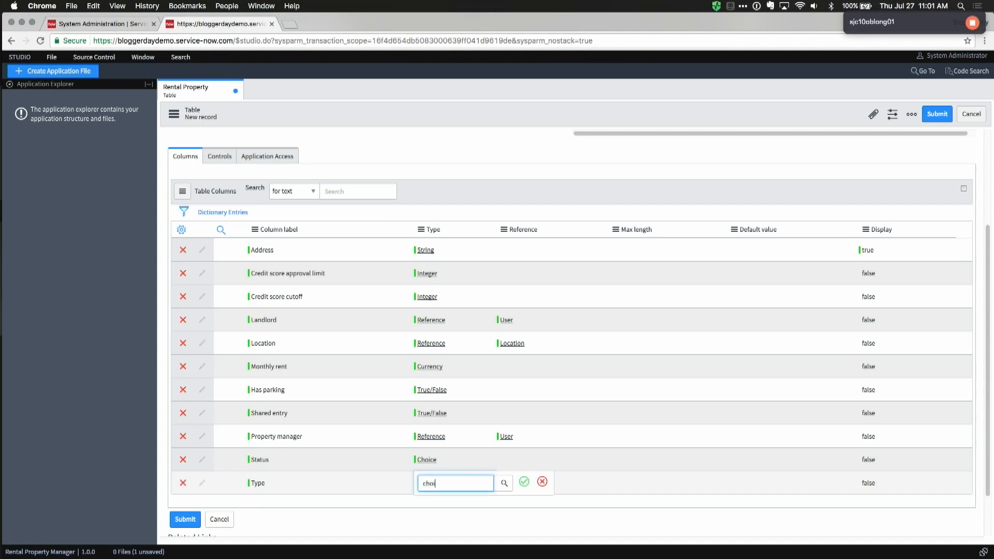
{"action": "left_click", "coordinate": [429, 505]}
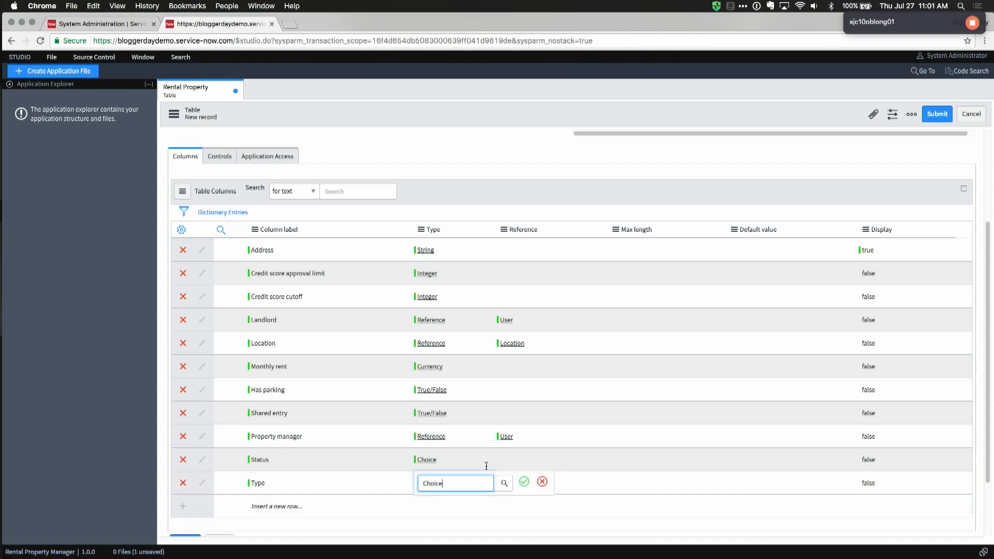
{"action": "left_click", "coordinate": [524, 483]}
{"action": "scroll", "coordinate": [554, 396], "scroll_direction": "up", "scroll_amount": 3}
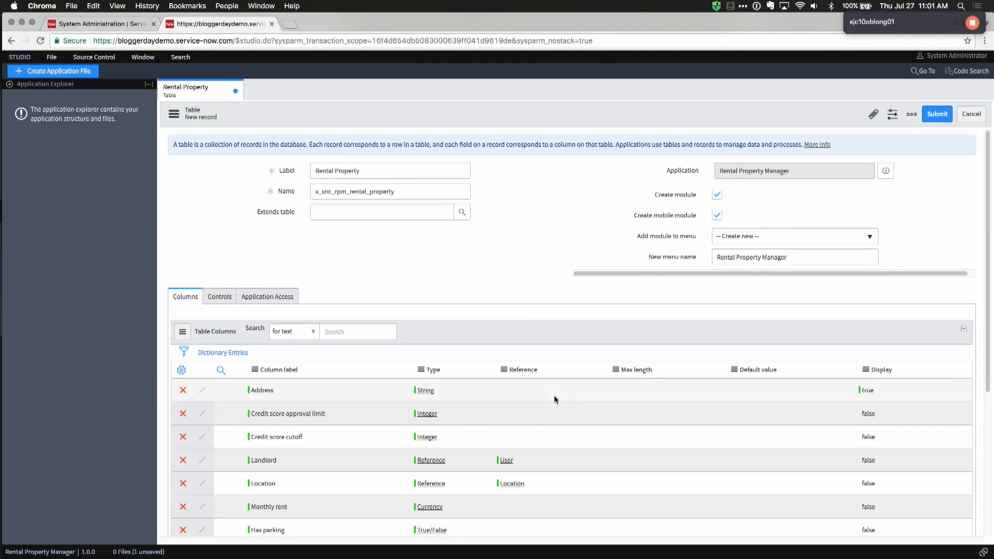
Step: Save the Rental Property table, reopen it from the explorer, and switch to the instance homepage
{"action": "right_click", "coordinate": [506, 118]}
{"action": "left_click", "coordinate": [531, 124]}
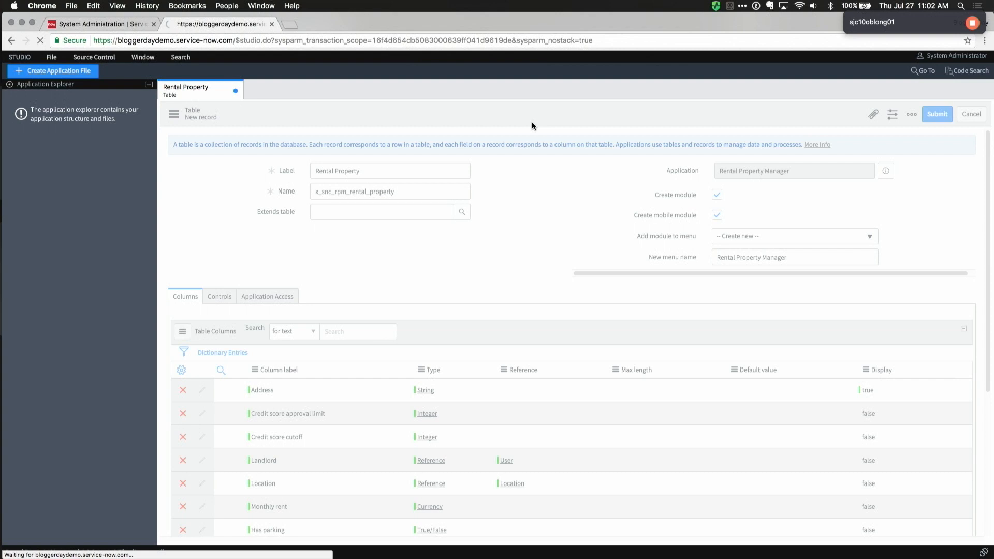
{"action": "left_click", "coordinate": [236, 91]}
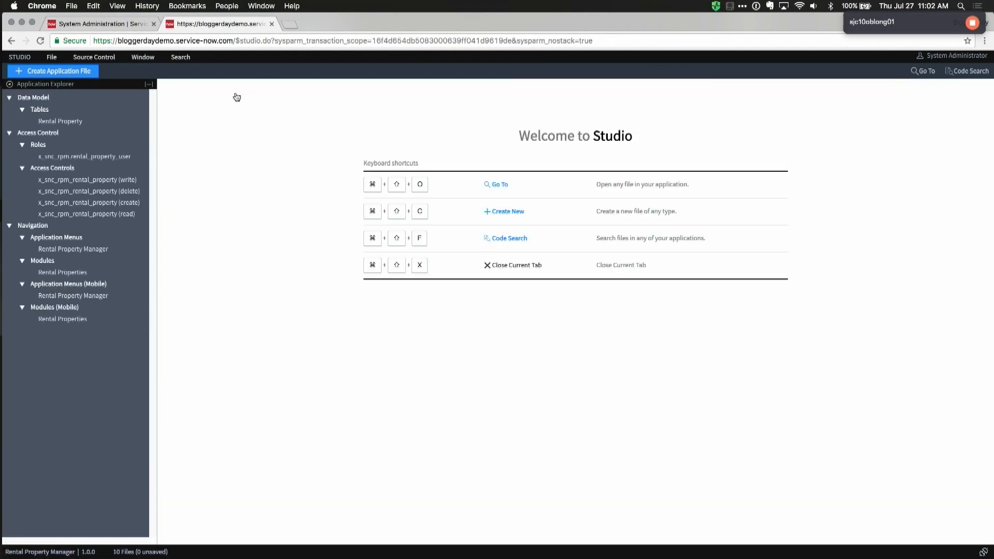
{"action": "left_click", "coordinate": [102, 122]}
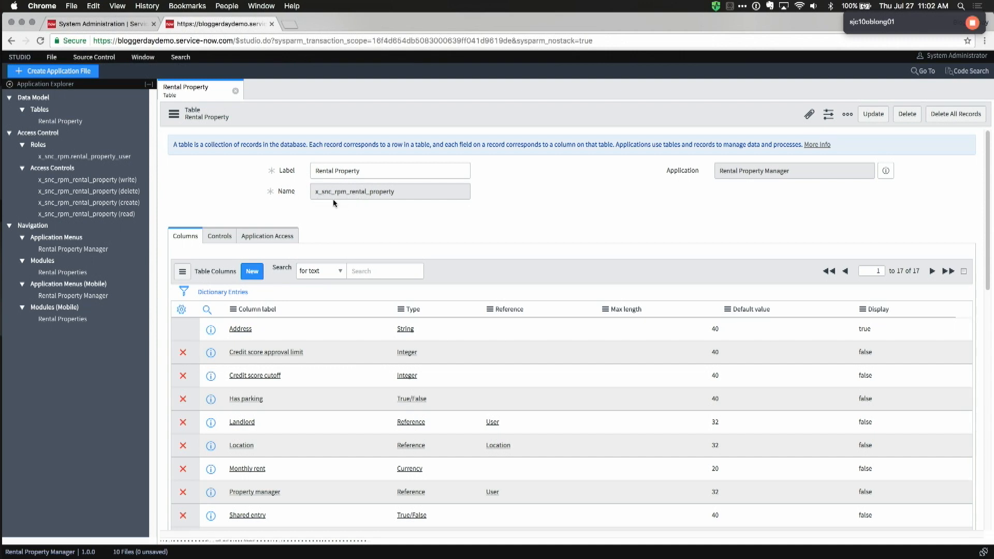
{"action": "left_click", "coordinate": [105, 24]}
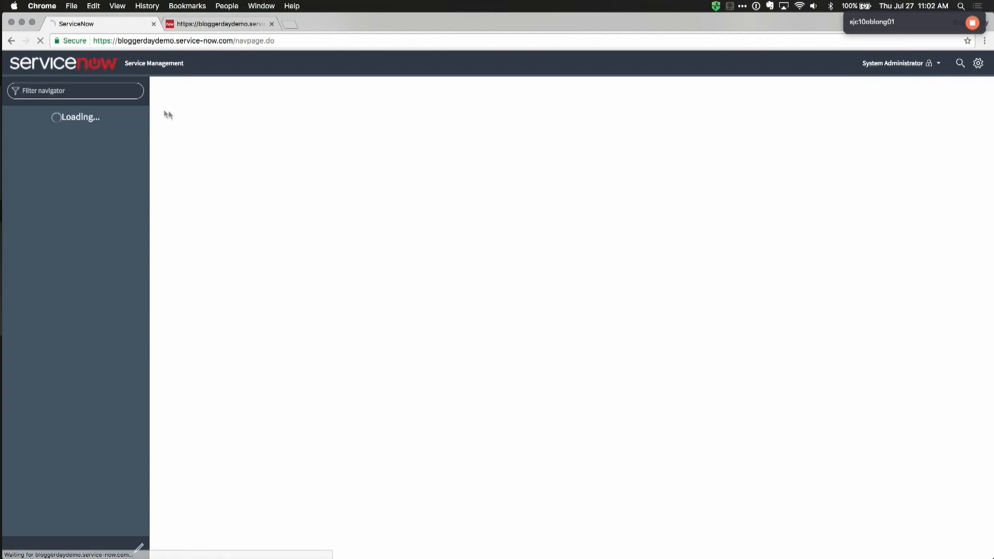
Step: Create and save a new Rental Property record with a street address, then return to Studio
{"action": "type", "text": "rental"}
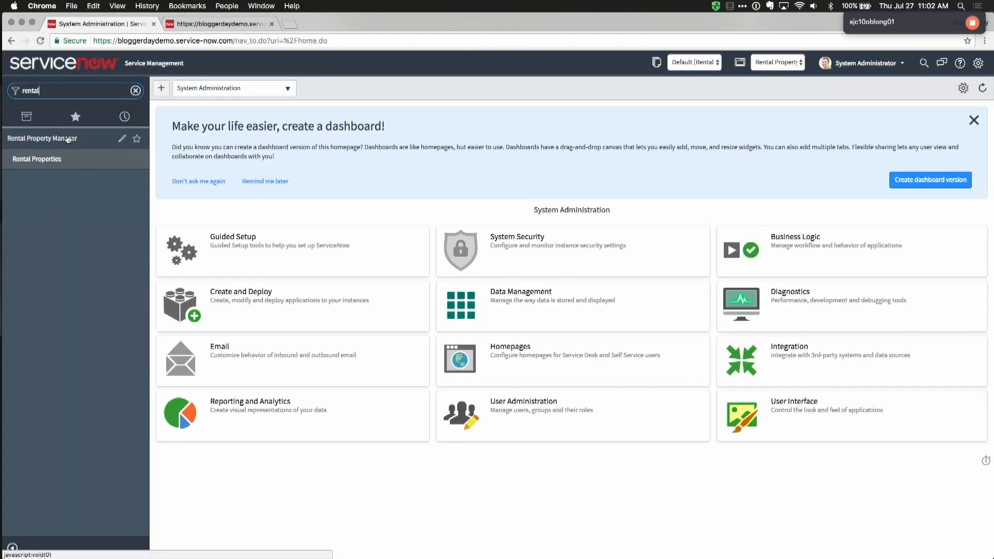
{"action": "left_click", "coordinate": [45, 162]}
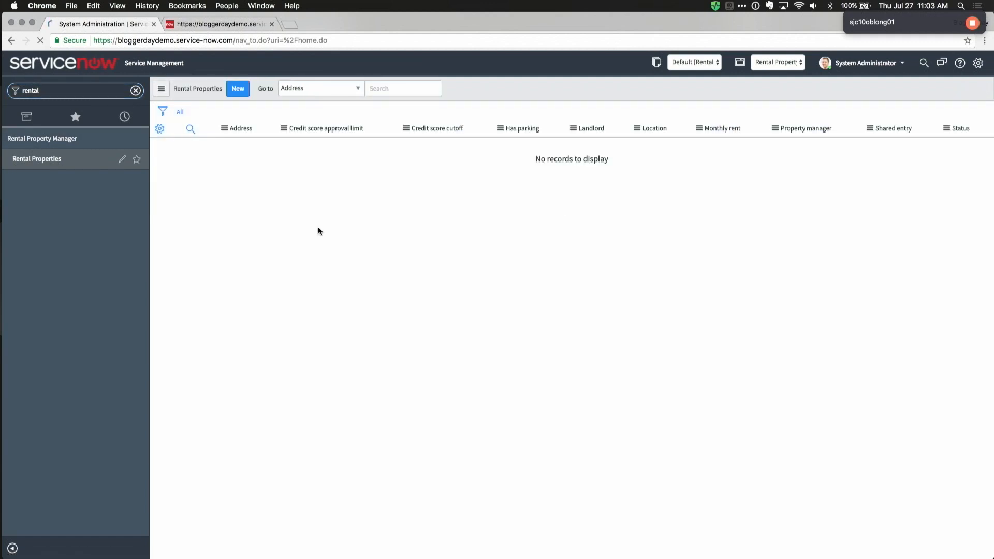
{"action": "left_click", "coordinate": [238, 89]}
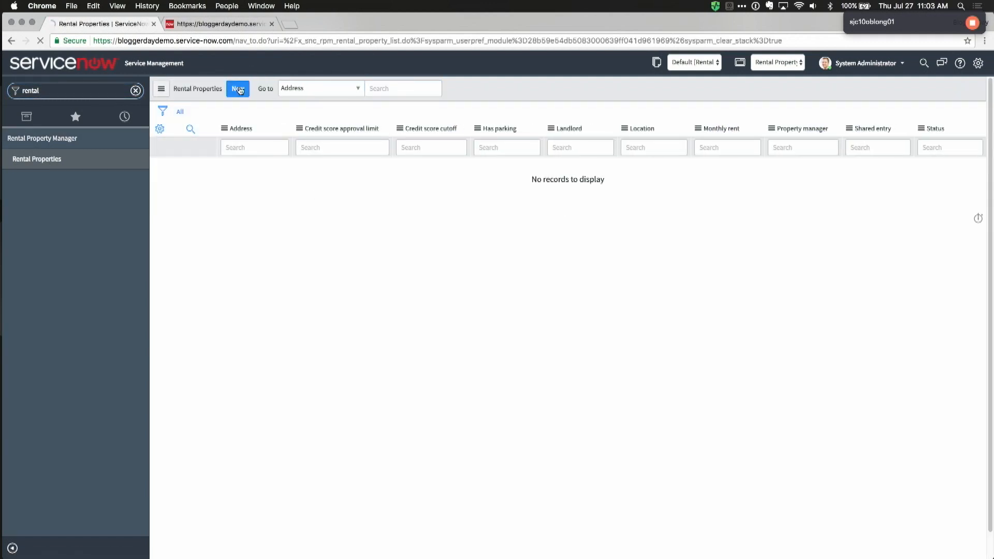
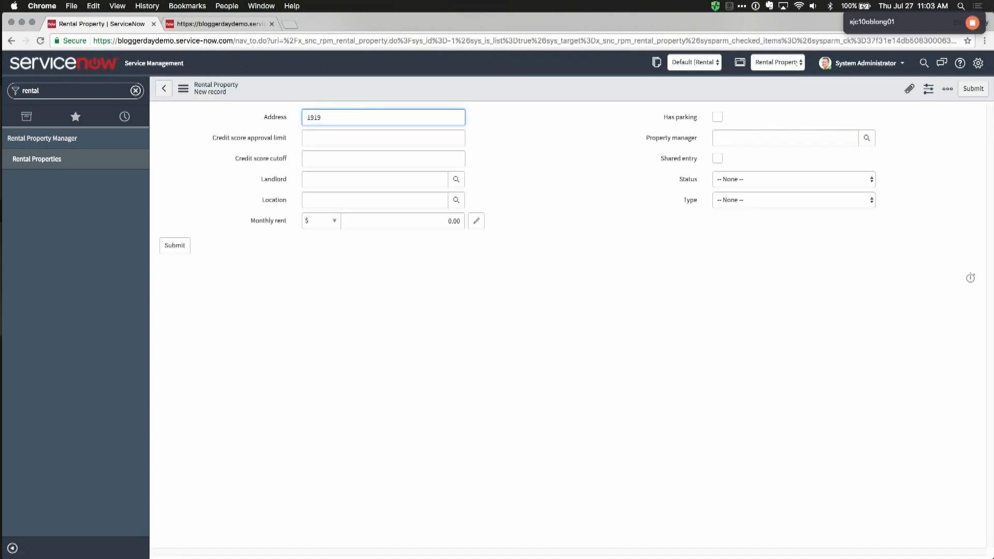
{"action": "right_click", "coordinate": [413, 89]}
{"action": "left_click", "coordinate": [427, 102]}
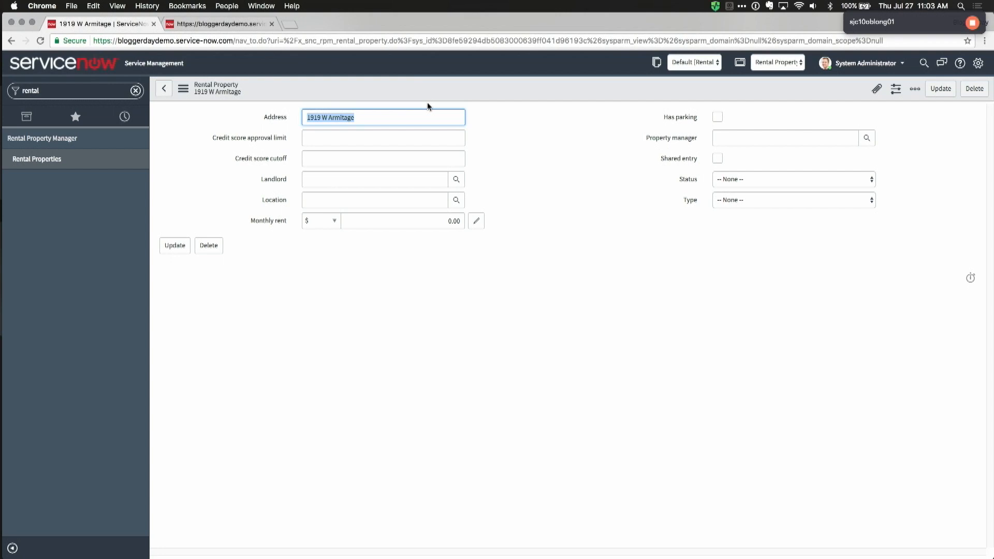
{"action": "left_click", "coordinate": [373, 293]}
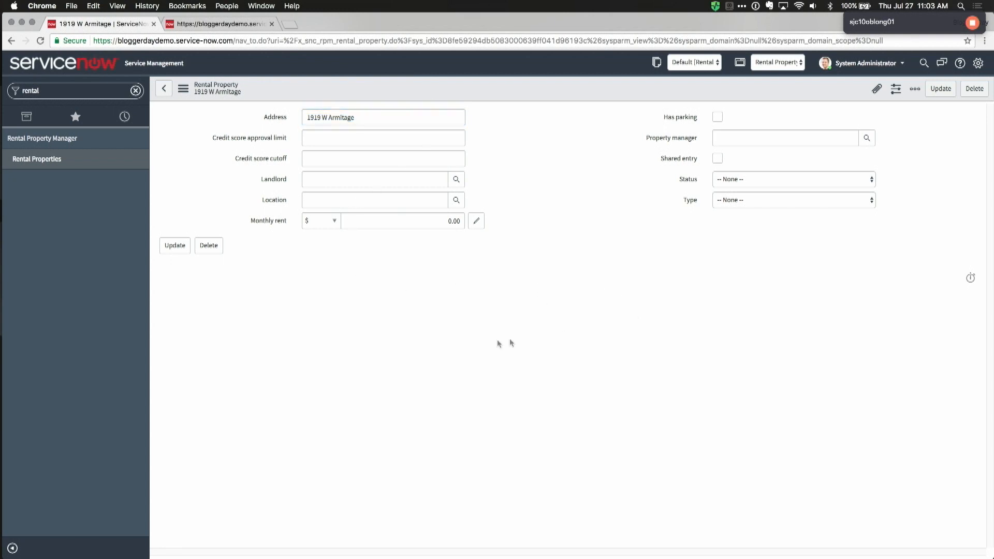
{"action": "key", "text": "ctrl+Tab"}
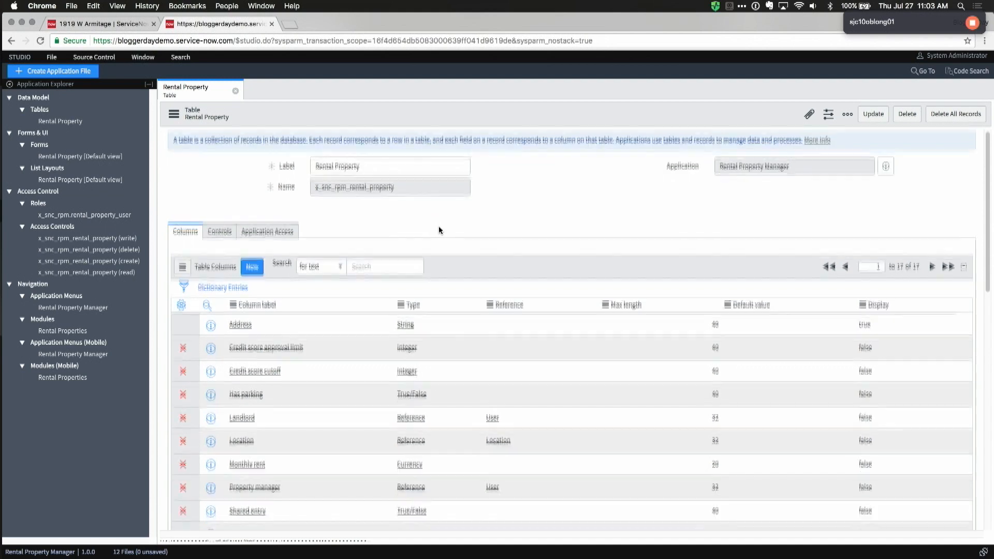
Step: In the default form design, move Credit score approval limit to the top of the right column
{"action": "left_click", "coordinate": [124, 156]}
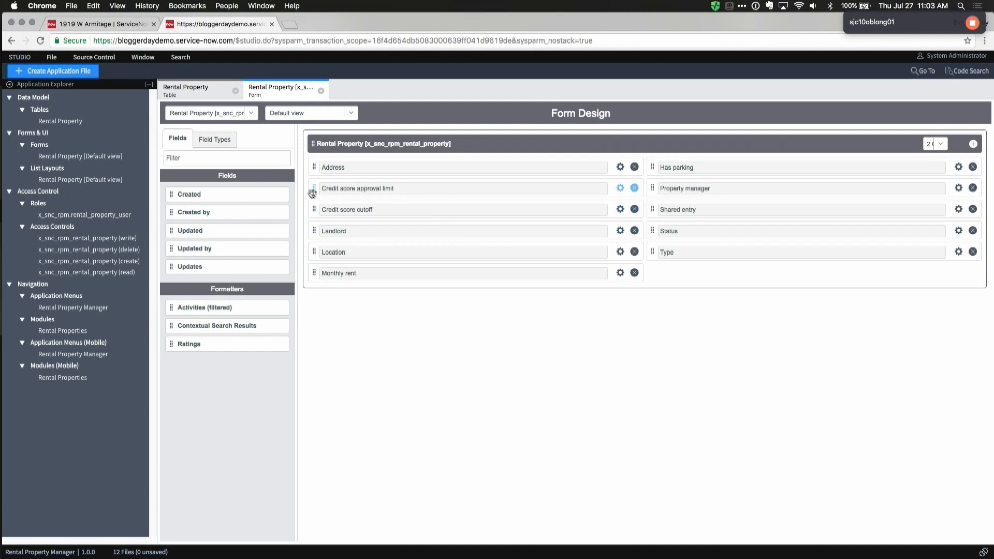
{"action": "left_click_drag", "start_coordinate": [362, 193], "coordinate": [655, 167]}
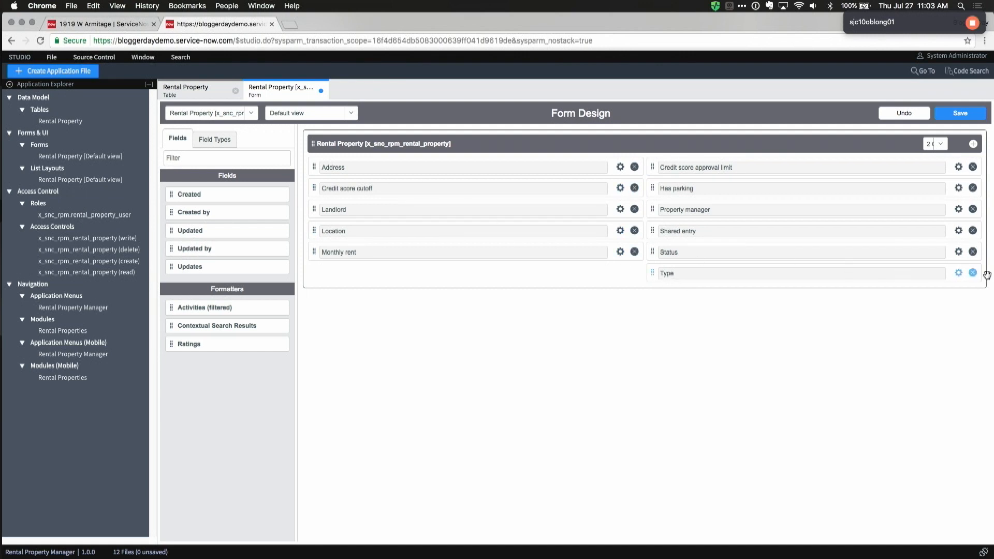
Step: Give the Type field choices Apartment, Single Family Home and Townhome
{"action": "left_click", "coordinate": [959, 274]}
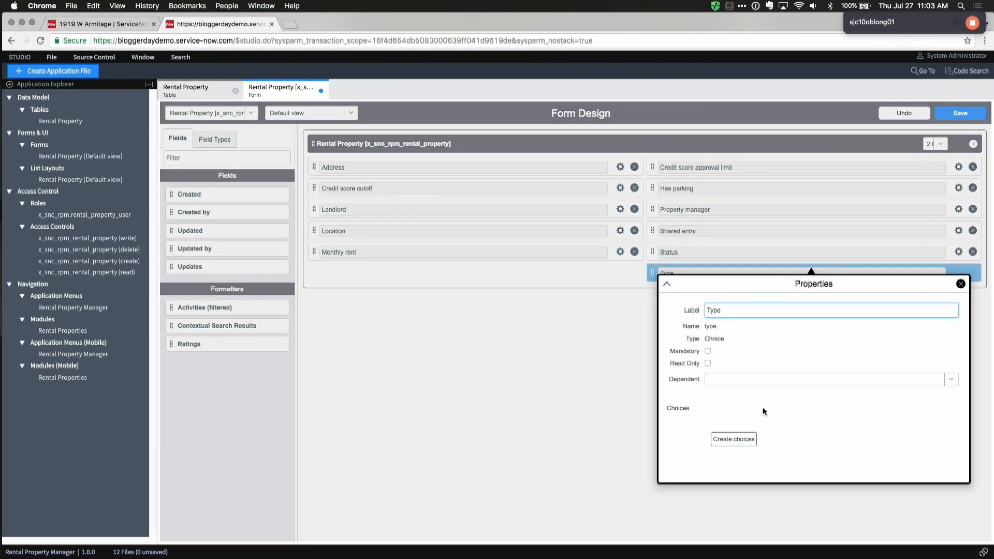
{"action": "left_click", "coordinate": [733, 439]}
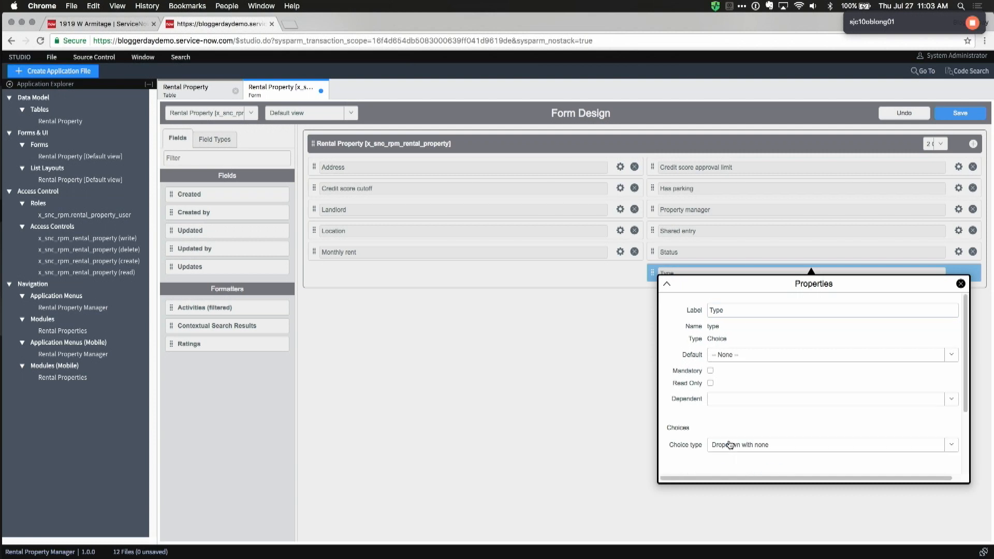
{"action": "scroll", "coordinate": [791, 426], "scroll_direction": "down", "scroll_amount": 1}
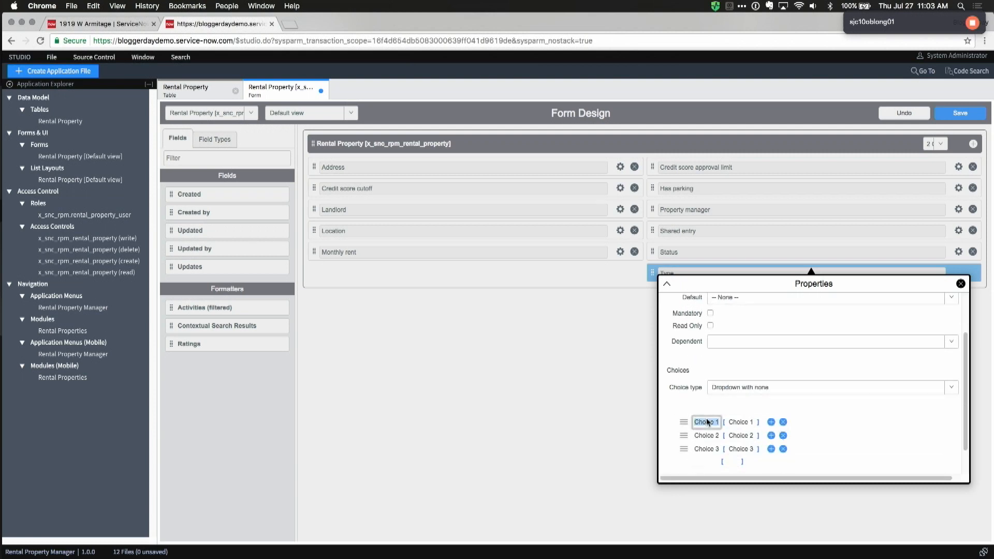
{"action": "type", "text": "Apartment"}
{"action": "key", "text": "Tab"}
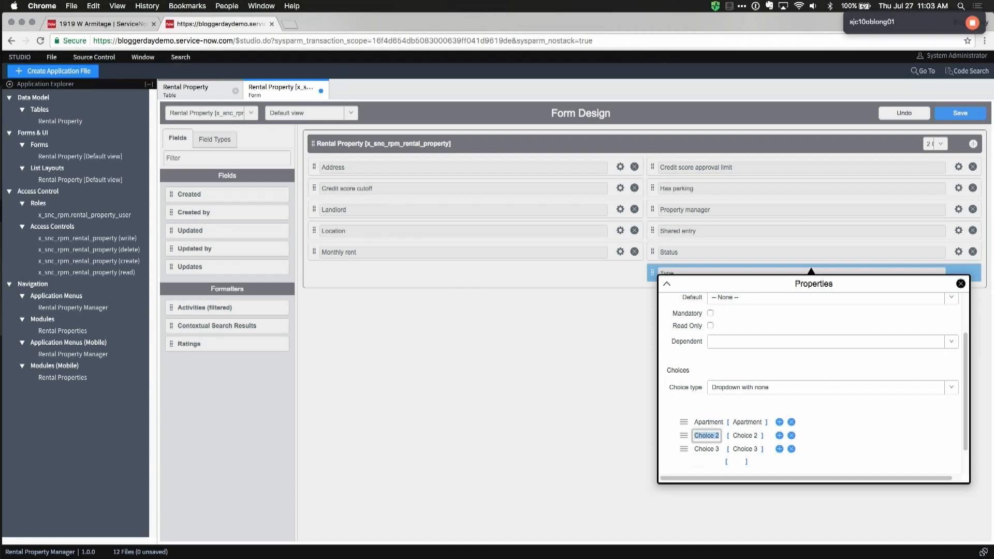
{"action": "type", "text": "Single Family Home"}
{"action": "key", "text": "Tab"}
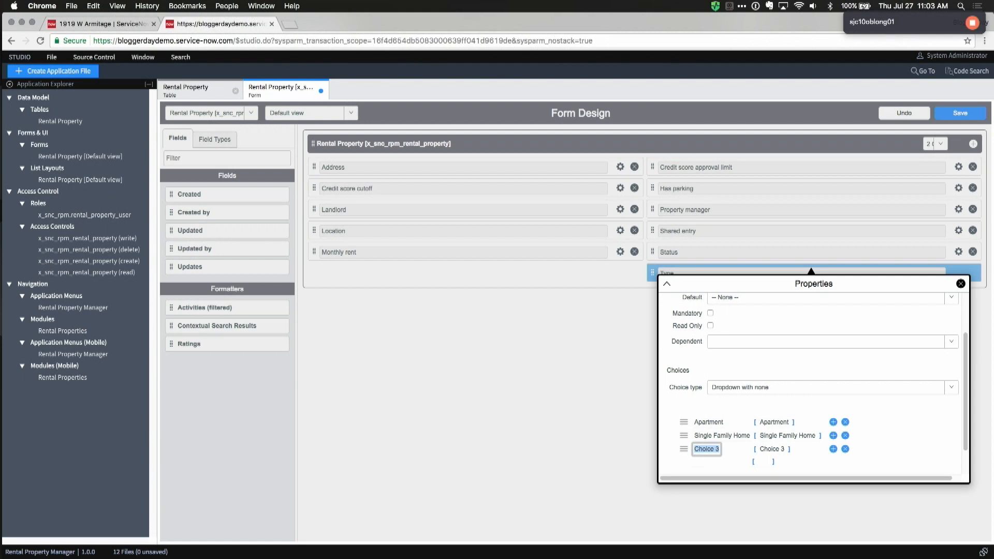
{"action": "type", "text": "Townhome"}
{"action": "key", "text": "Tab"}
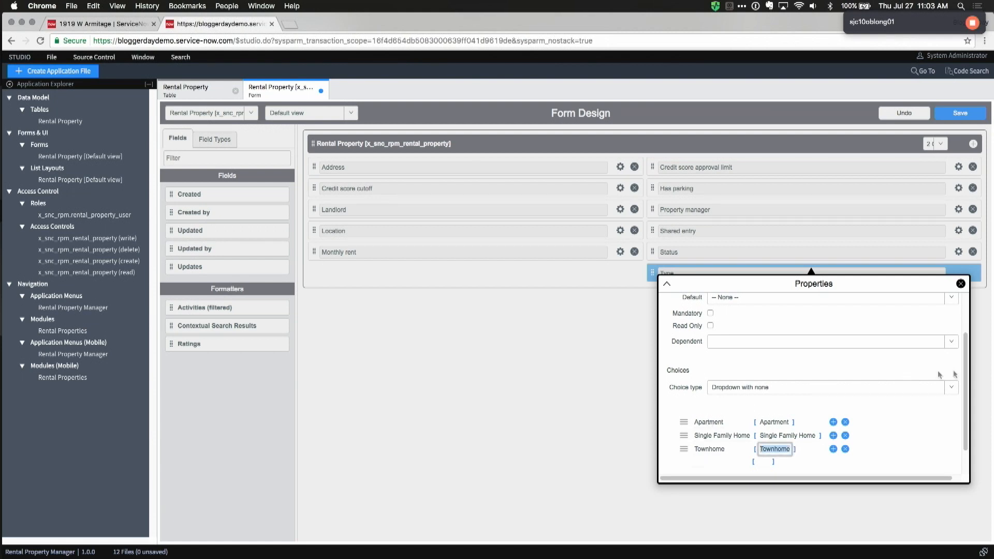
{"action": "left_click", "coordinate": [961, 284]}
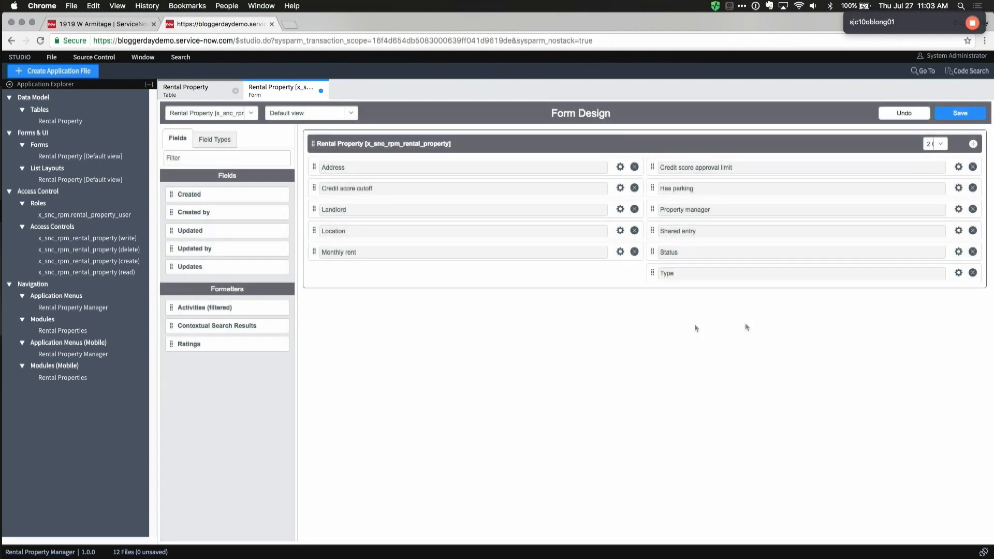
Step: Give the Status field choices Occupied and Empty, deleting the unused third choice
{"action": "left_click", "coordinate": [958, 252]}
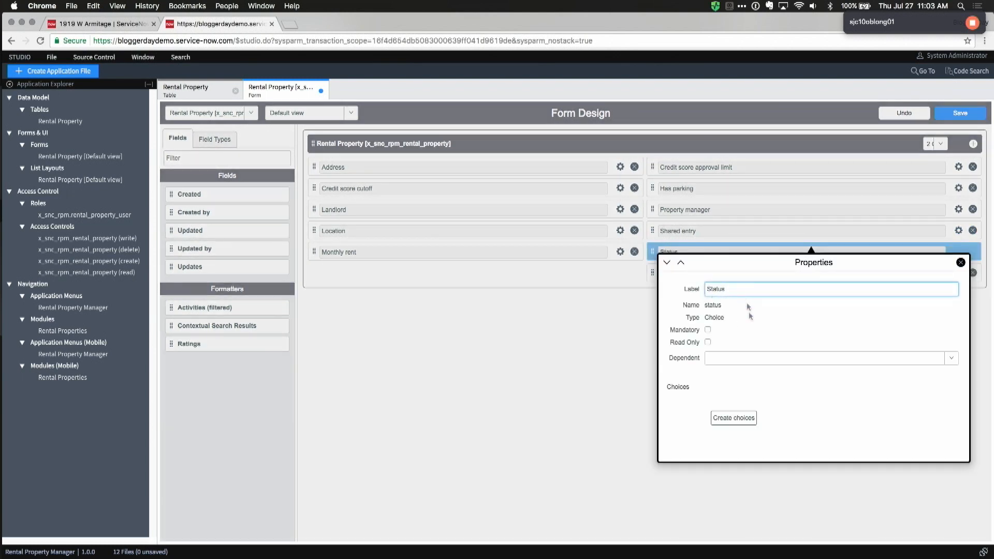
{"action": "left_click", "coordinate": [735, 417]}
{"action": "scroll", "coordinate": [781, 445], "scroll_direction": "down", "scroll_amount": 2}
{"action": "left_click", "coordinate": [708, 384]}
{"action": "type", "text": "Occupied"}
{"action": "key", "text": "Tab"}
{"action": "key", "text": "Tab"}
{"action": "type", "text": "Empty"}
{"action": "key", "text": "Tab"}
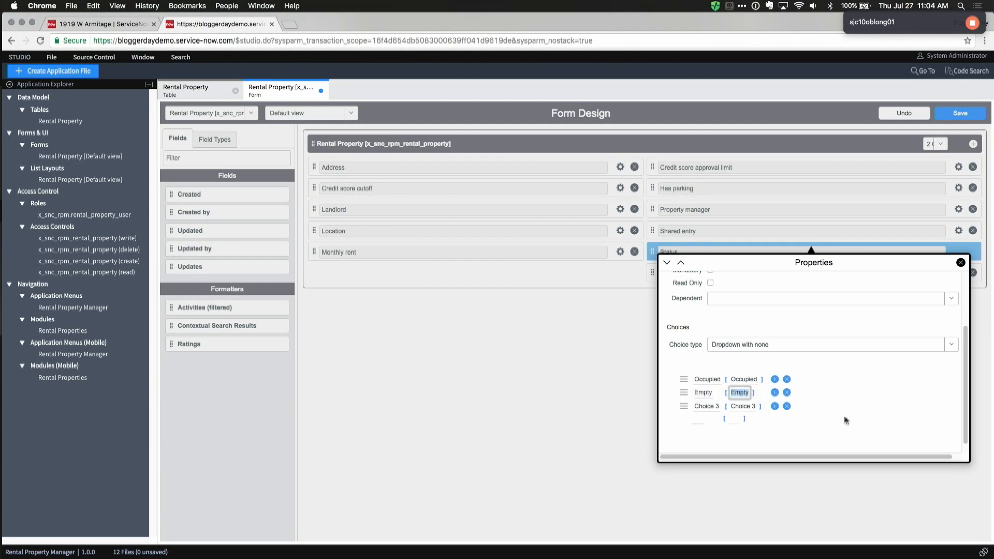
{"action": "left_click", "coordinate": [787, 407]}
Step: Move Monthly rent to the top of the right column and save the form layout
{"action": "left_click", "coordinate": [961, 262]}
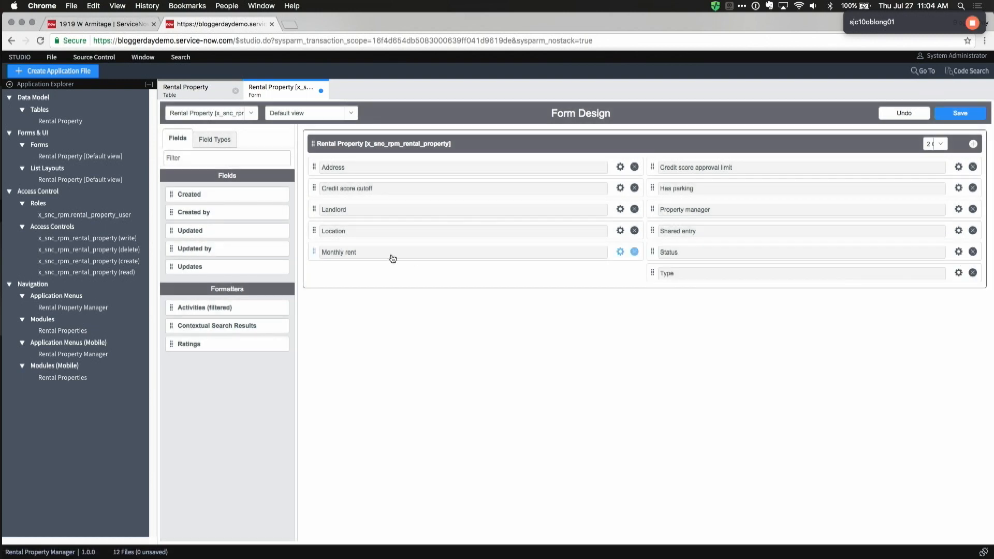
{"action": "left_click_drag", "start_coordinate": [394, 251], "coordinate": [667, 159]}
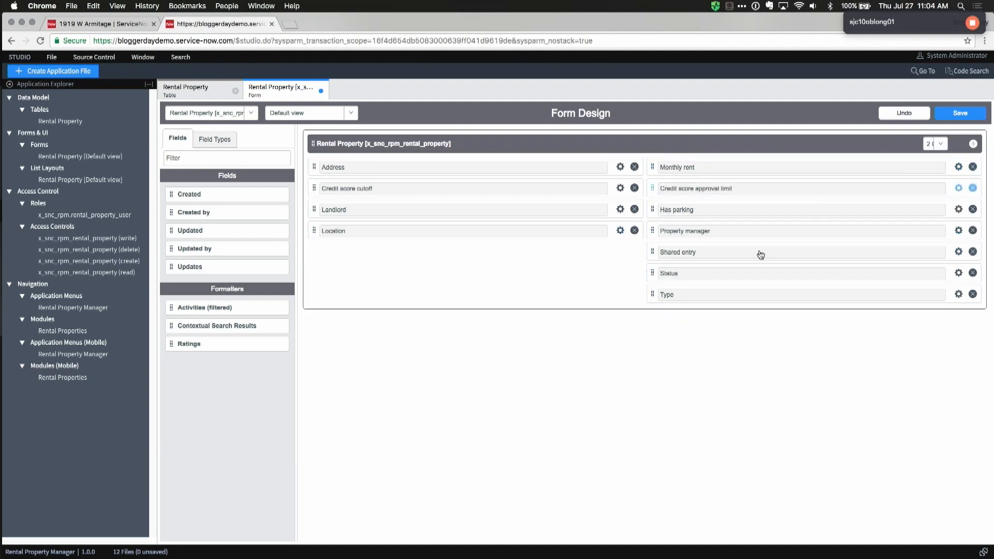
{"action": "left_click", "coordinate": [958, 114]}
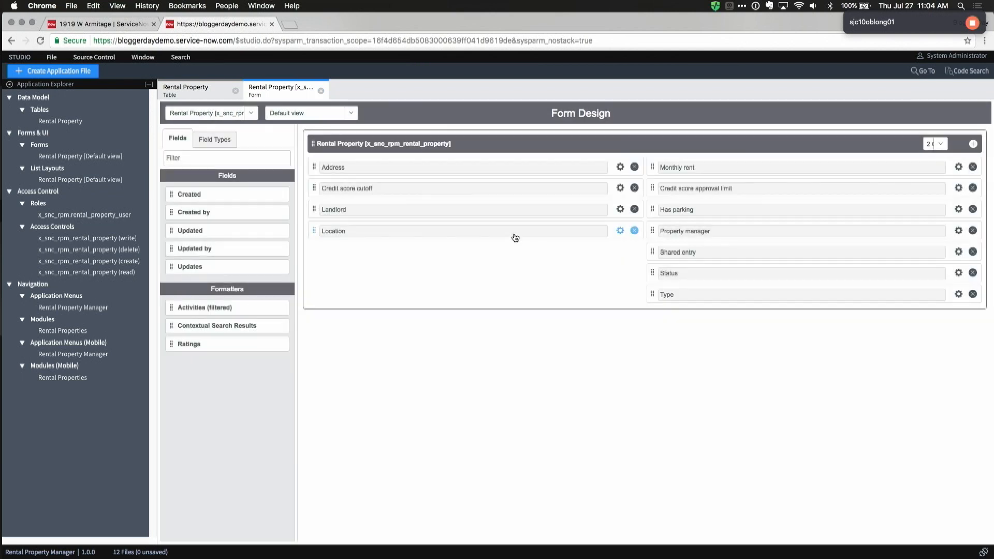
Step: Reload the rental property record form to pick up the new layout
{"action": "left_click", "coordinate": [110, 23]}
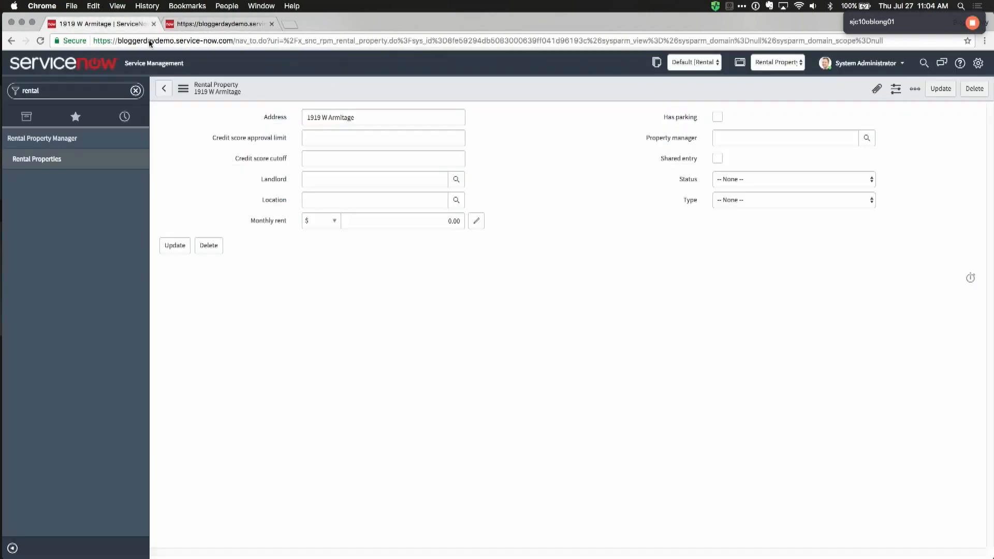
{"action": "right_click", "coordinate": [412, 85]}
{"action": "left_click", "coordinate": [440, 236]}
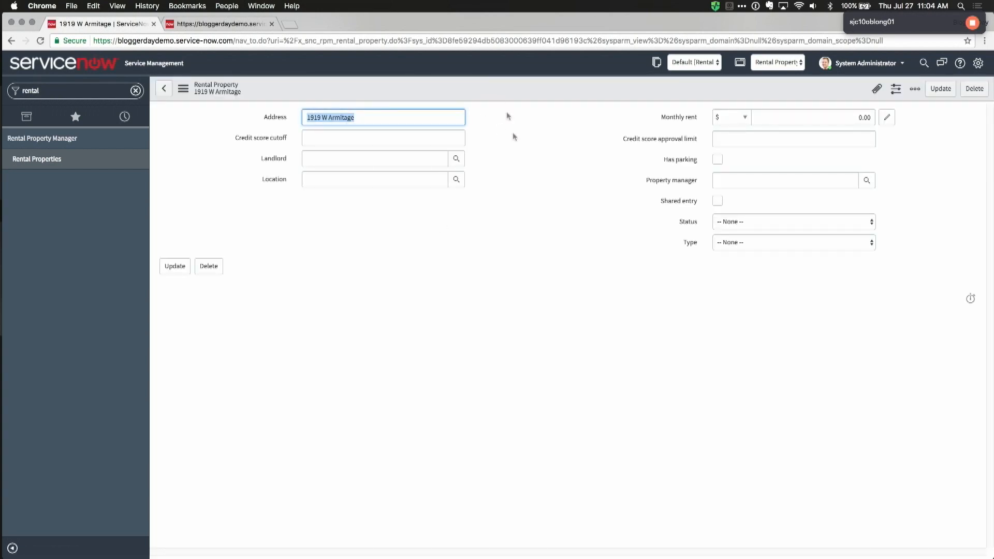
Step: Check the Status choices (Occupied, Empty) and the Type choices, leaving Status unset
{"action": "left_click", "coordinate": [747, 222]}
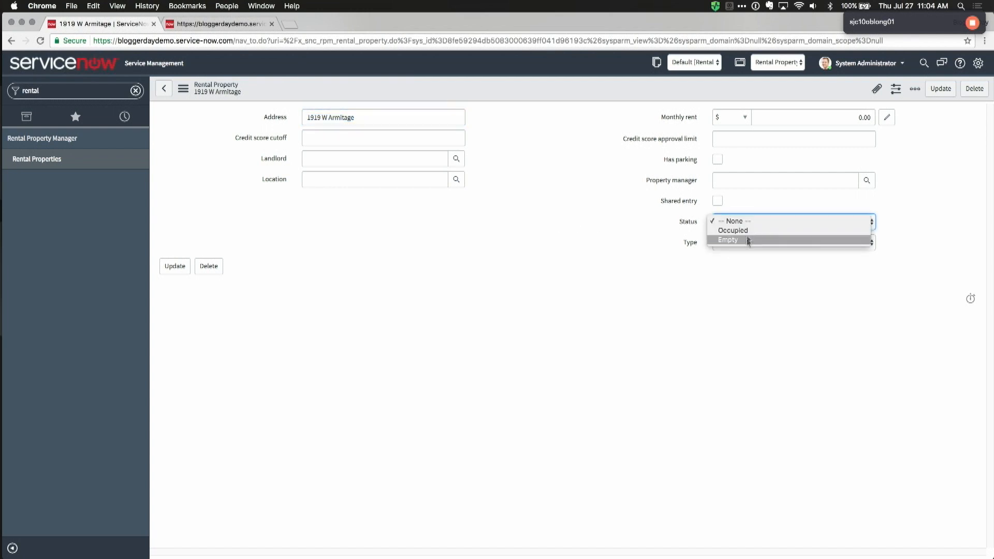
{"action": "left_click", "coordinate": [738, 302]}
{"action": "left_click", "coordinate": [741, 244]}
{"action": "left_click", "coordinate": [743, 221]}
{"action": "left_click", "coordinate": [741, 223]}
{"action": "left_click", "coordinate": [592, 247]}
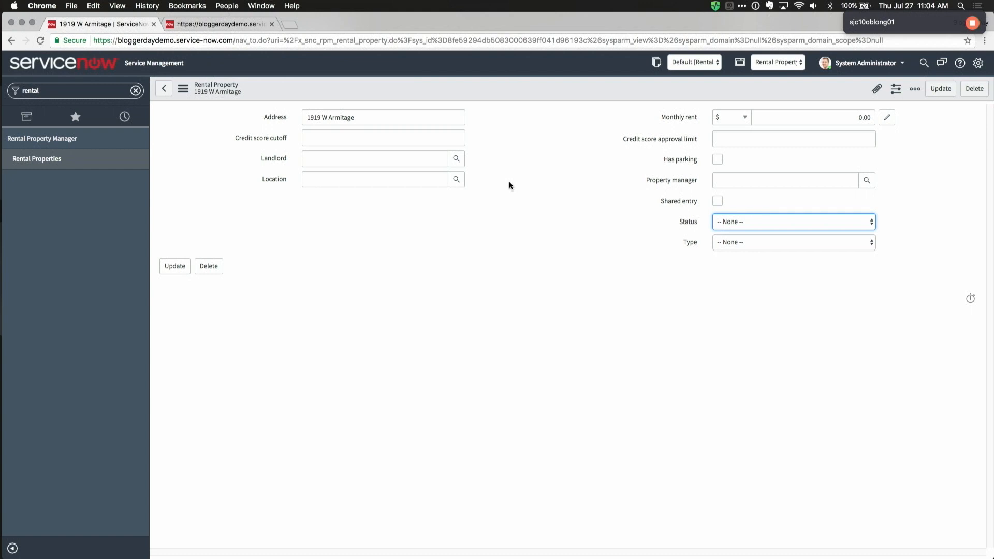
Step: Set Landlord to the first listed user and Location to the recent address record
{"action": "left_click", "coordinate": [329, 158]}
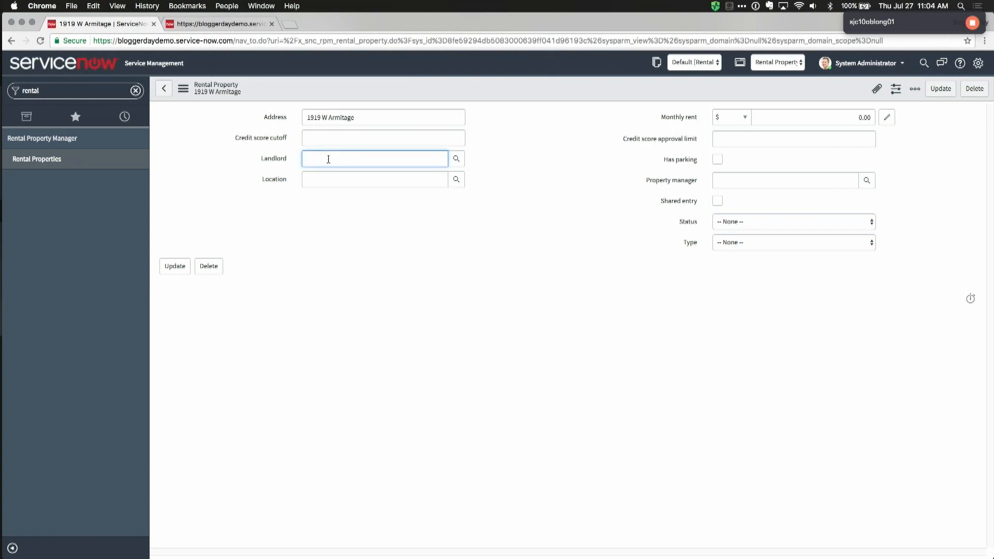
{"action": "left_click", "coordinate": [458, 160]}
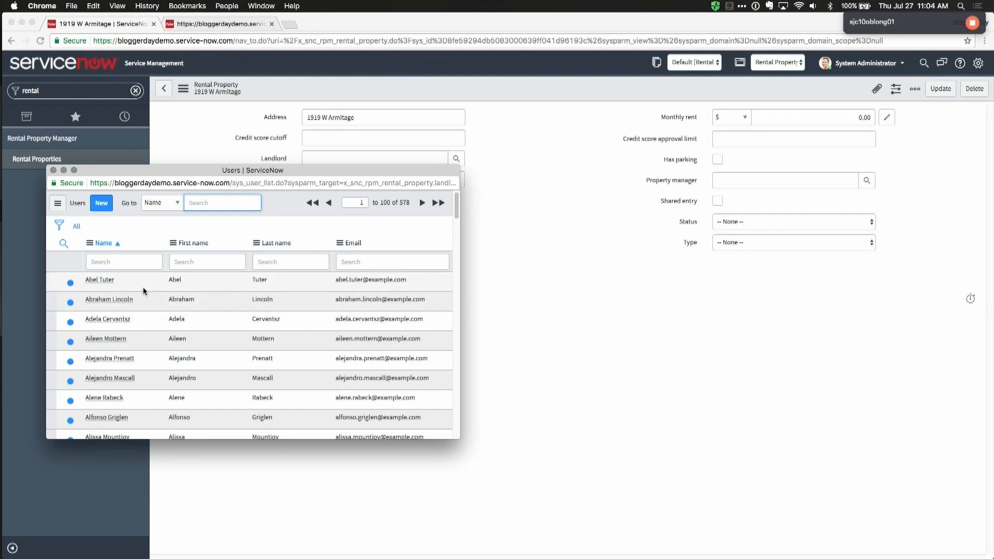
{"action": "left_click", "coordinate": [102, 281]}
{"action": "left_click", "coordinate": [403, 181]}
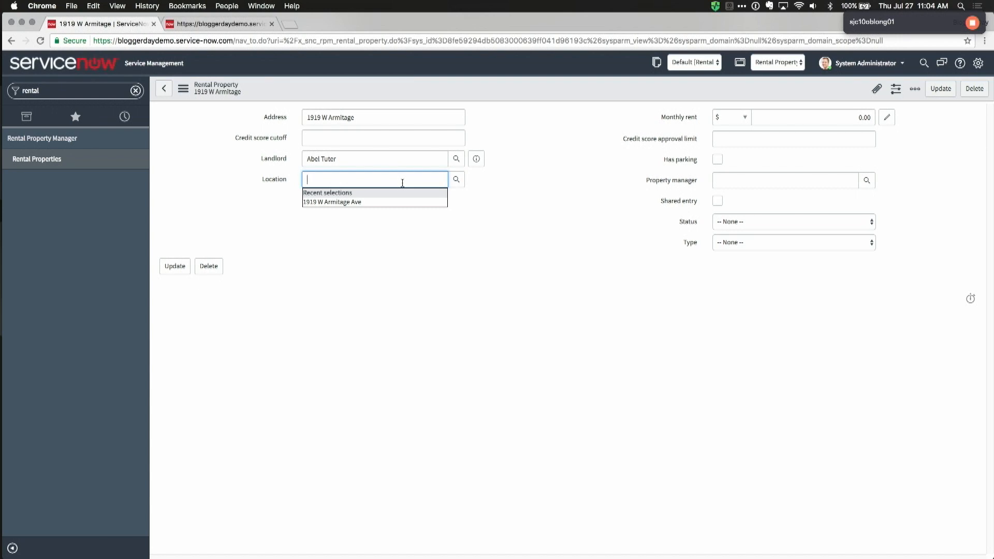
{"action": "left_click", "coordinate": [368, 203]}
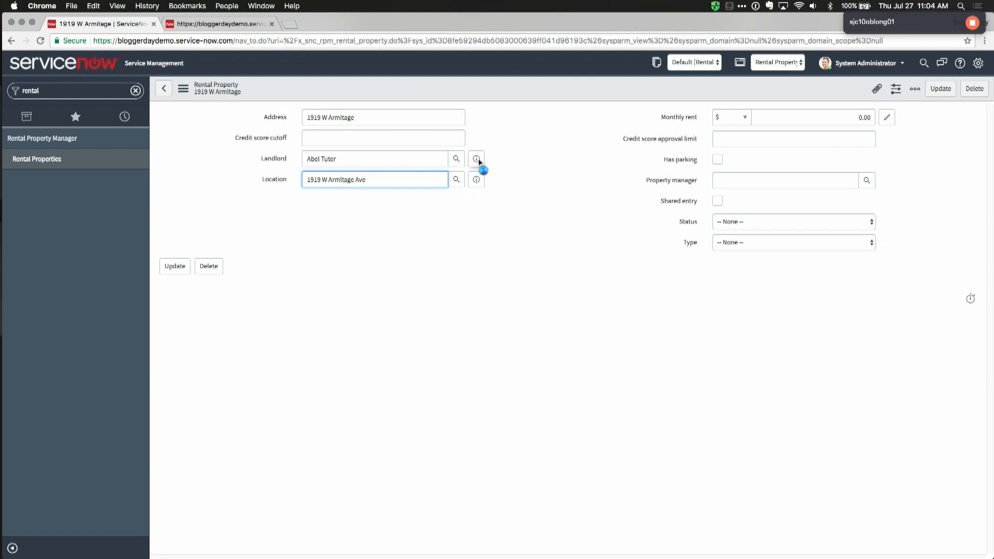
{"action": "mouse_move", "coordinate": [479, 162]}
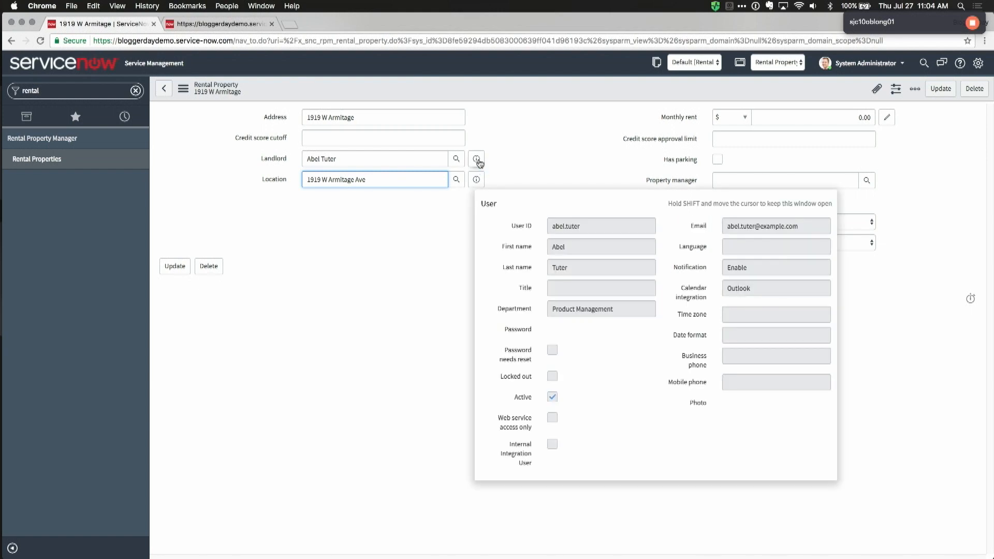
Step: Set the property's Type to Single Family Home, then return to the Studio form designer
{"action": "left_click", "coordinate": [346, 271]}
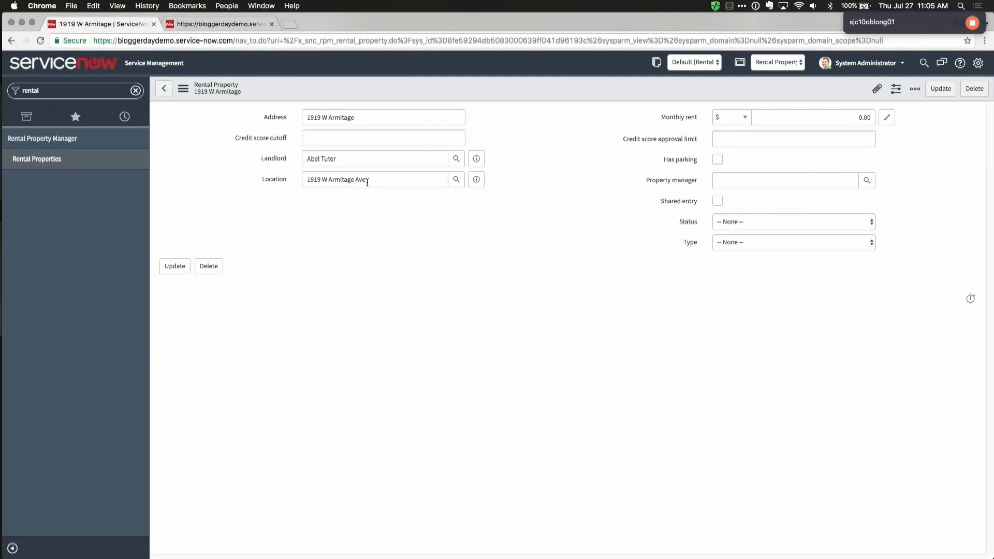
{"action": "left_click", "coordinate": [739, 243]}
{"action": "left_click", "coordinate": [746, 261]}
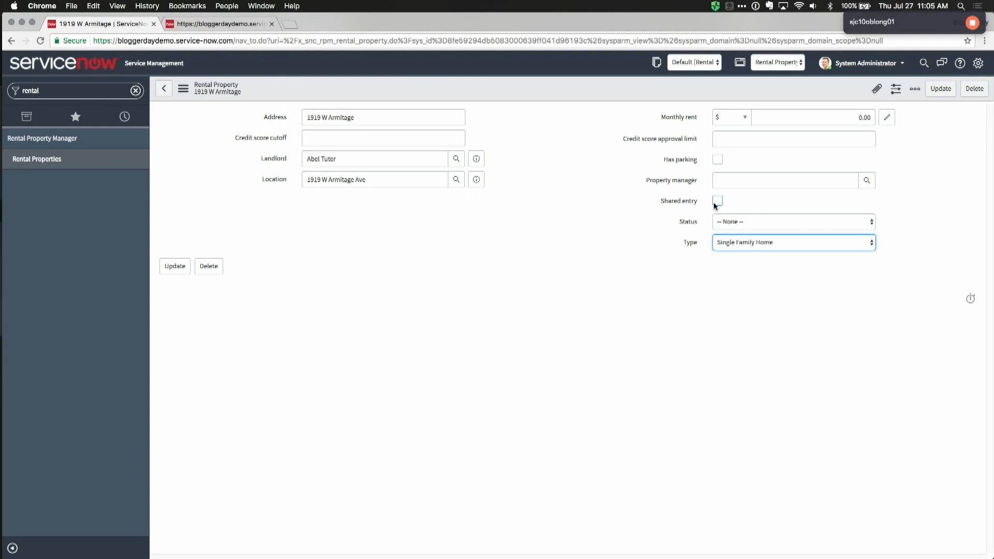
{"action": "left_click", "coordinate": [232, 24]}
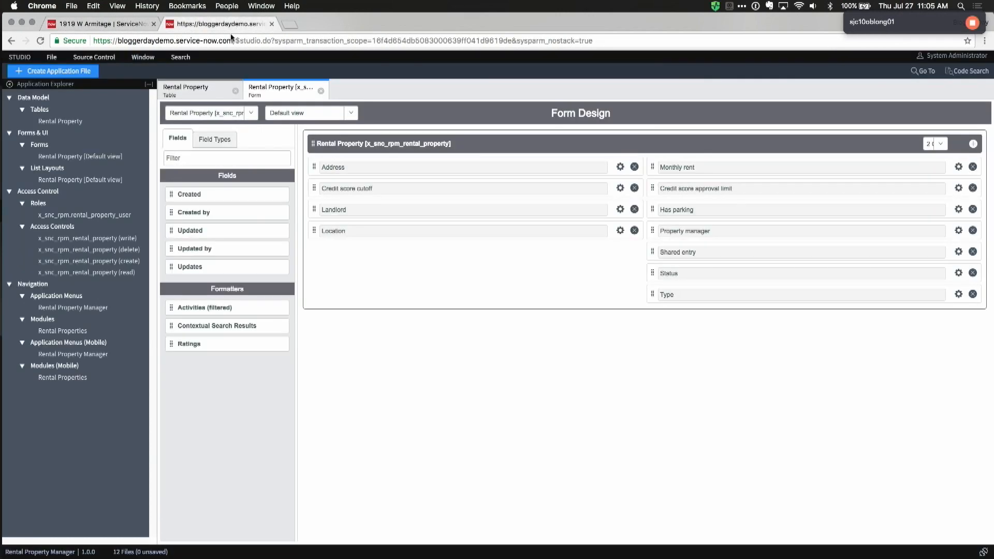
Step: Create a UI Policy on Rental Property described 'Hide shared entry for single family homes'
{"action": "left_click", "coordinate": [73, 73]}
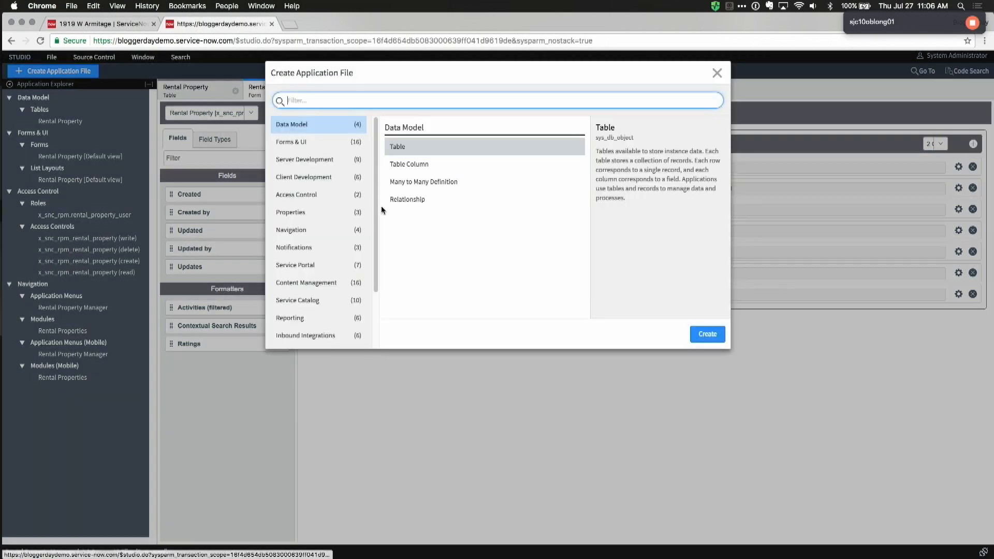
{"action": "type", "text": "ui"}
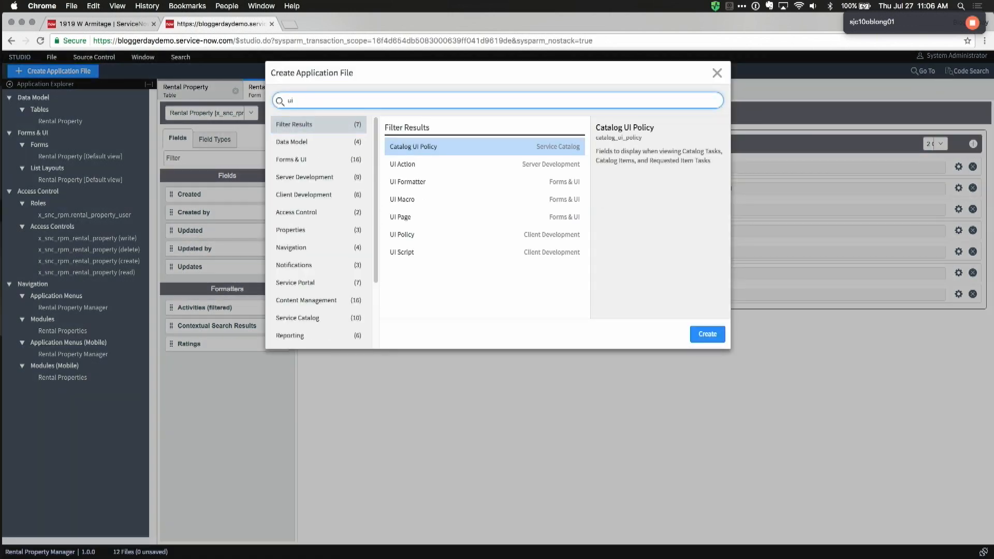
{"action": "left_click", "coordinate": [436, 238]}
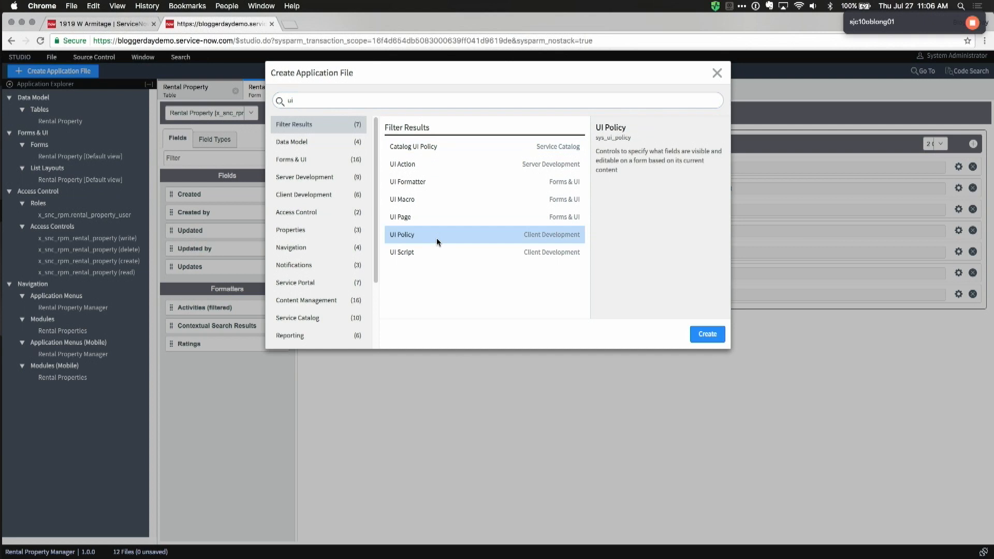
{"action": "double_click", "coordinate": [455, 237]}
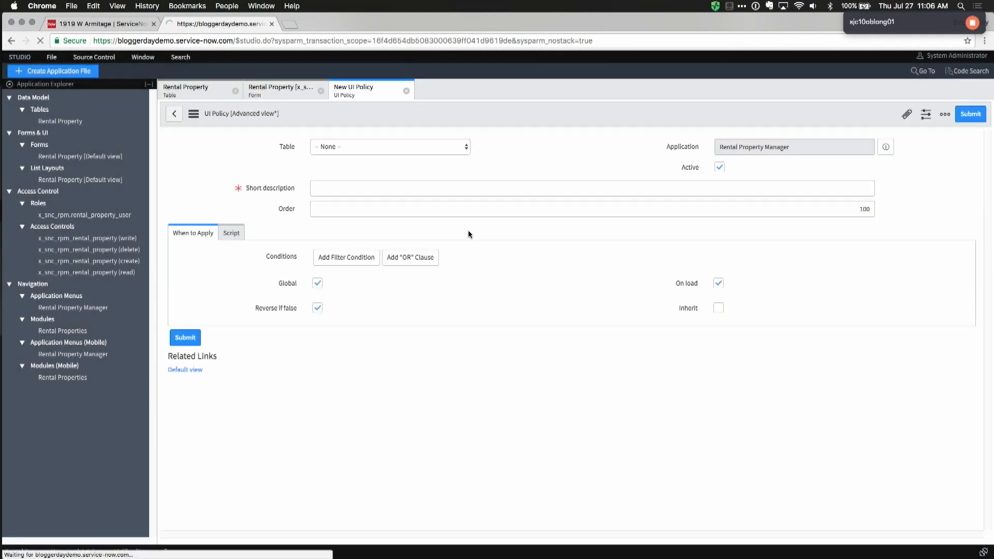
{"action": "left_click", "coordinate": [404, 227]}
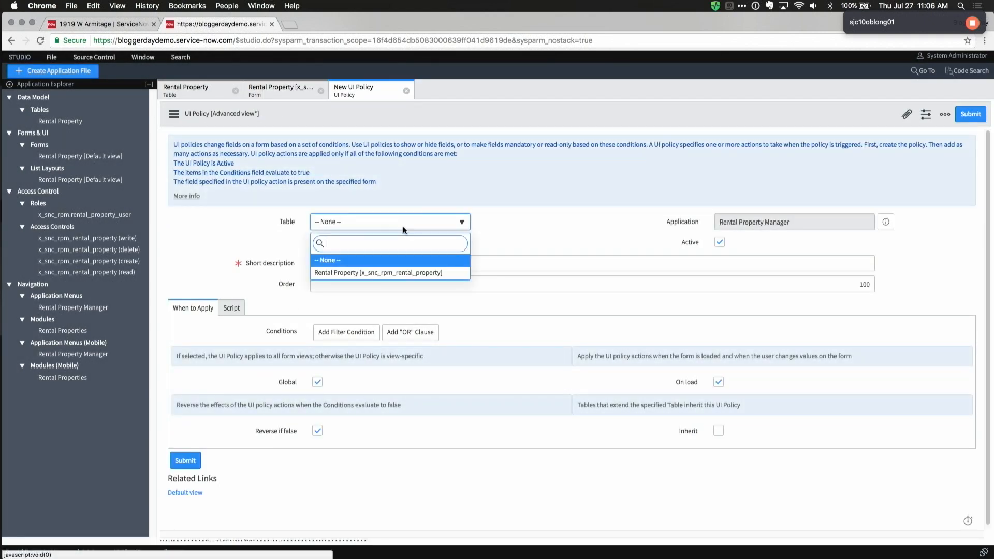
{"action": "left_click", "coordinate": [368, 272]}
{"action": "left_click", "coordinate": [346, 266]}
{"action": "type", "text": "Hide share"}
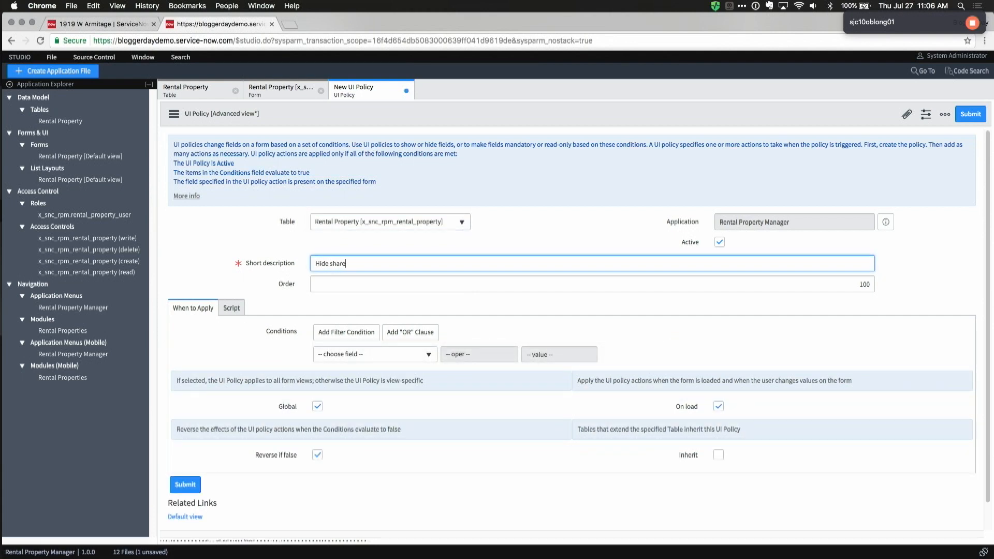
{"action": "type", "text": "d entry for single family homes"}
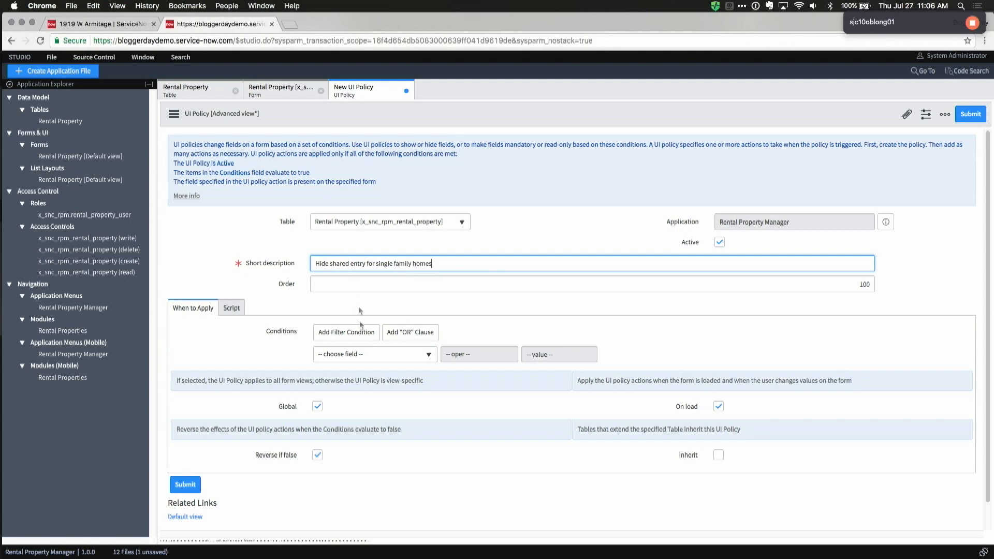
Step: Give the policy the condition Type is Single Family Home and submit it
{"action": "scroll", "coordinate": [370, 336], "scroll_direction": "down", "scroll_amount": 1}
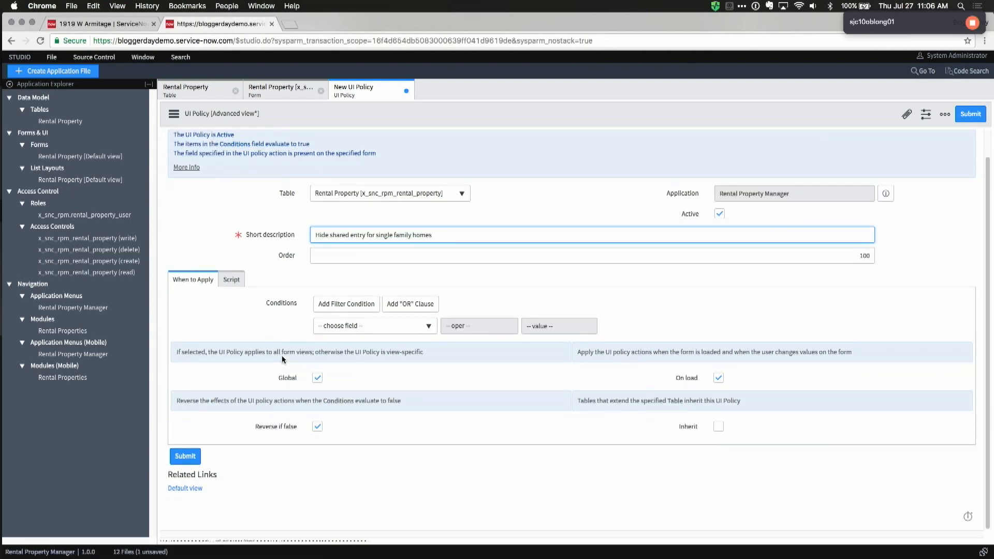
{"action": "left_click", "coordinate": [347, 333]}
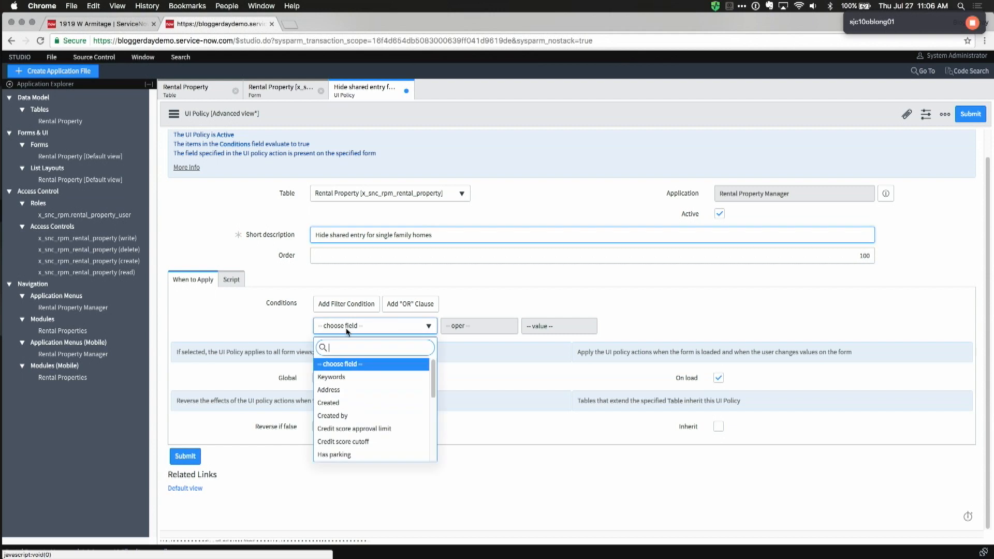
{"action": "type", "text": "type"}
{"action": "key", "text": "Return"}
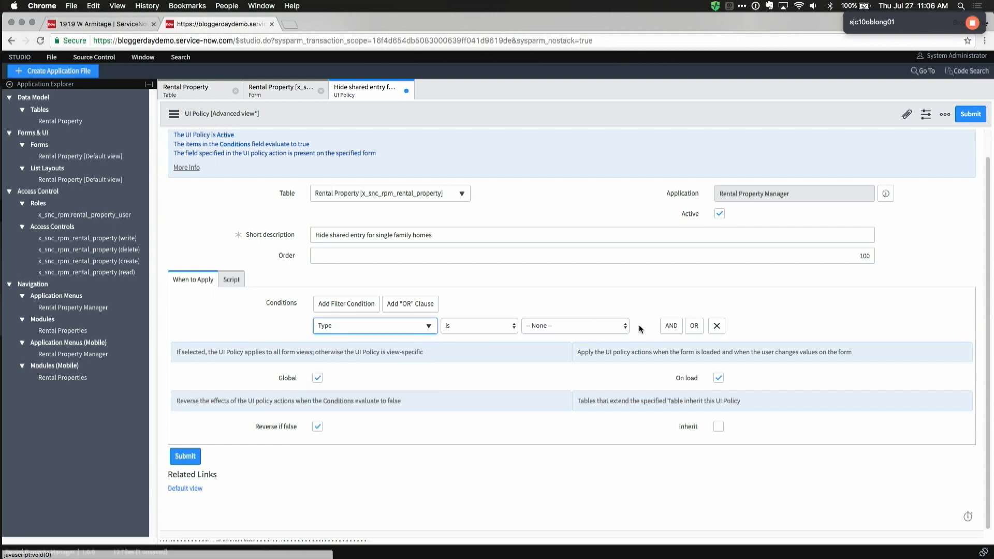
{"action": "left_click", "coordinate": [581, 327]}
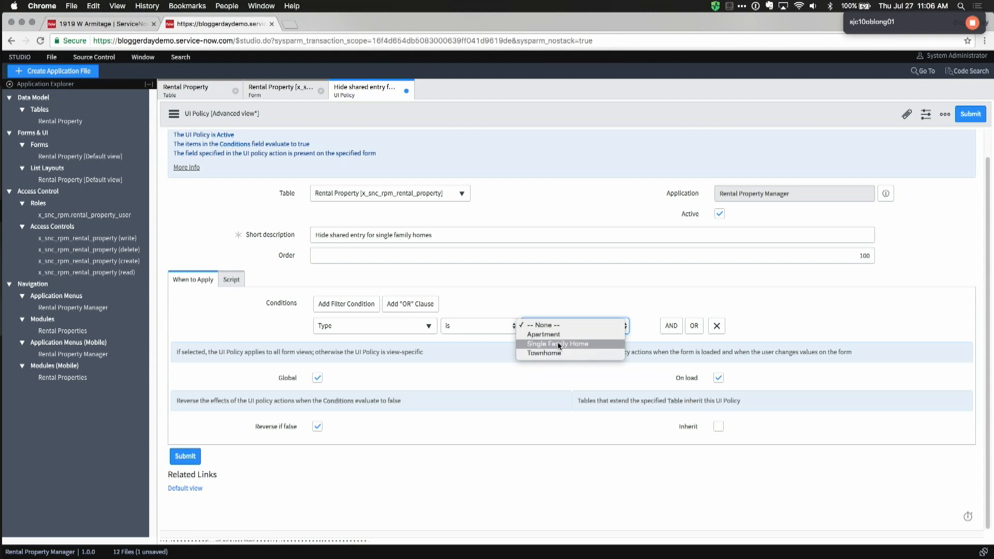
{"action": "left_click", "coordinate": [557, 343]}
{"action": "left_click", "coordinate": [200, 448]}
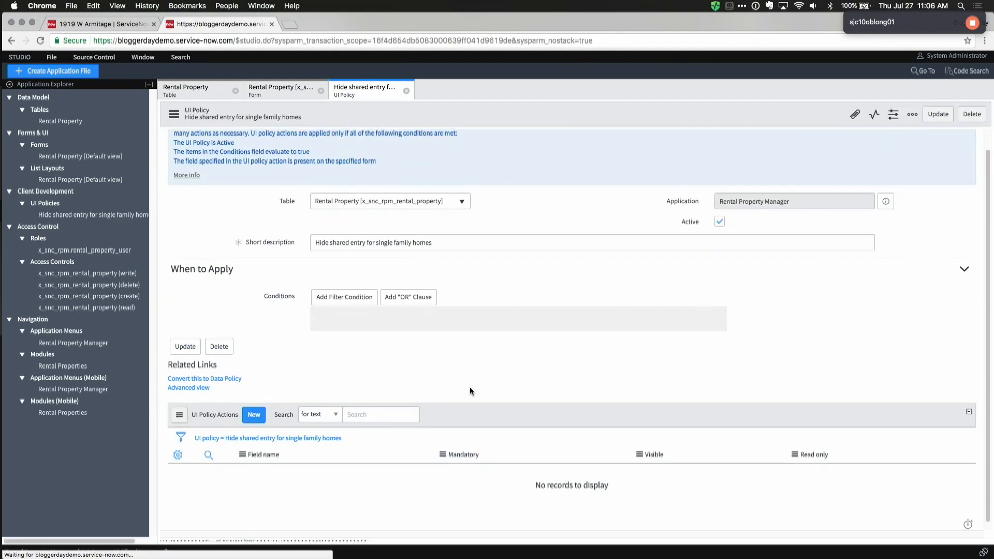
Step: Add a UI policy action setting the Shared entry field's Visible to False
{"action": "left_click", "coordinate": [255, 414]}
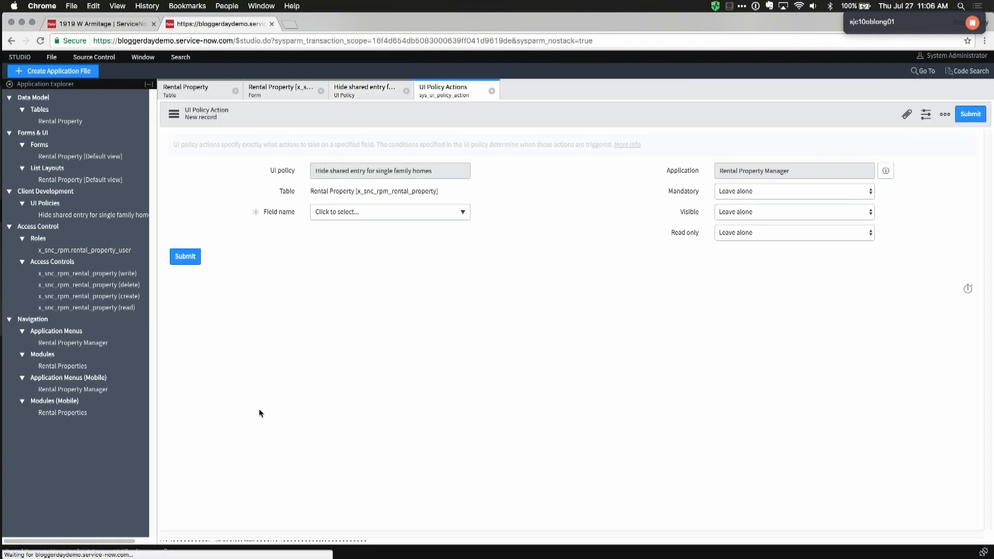
{"action": "left_click", "coordinate": [346, 218]}
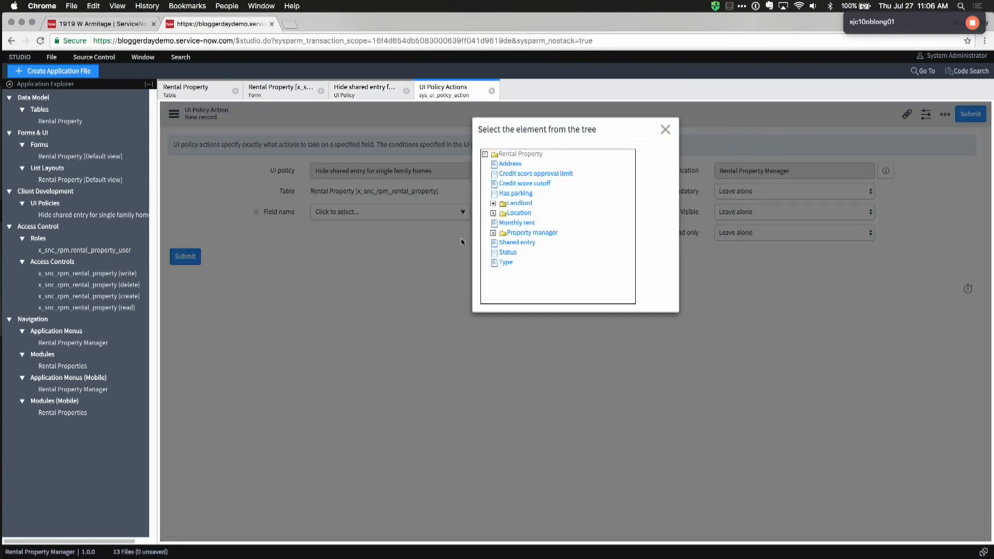
{"action": "left_click", "coordinate": [517, 243]}
{"action": "left_click", "coordinate": [725, 214]}
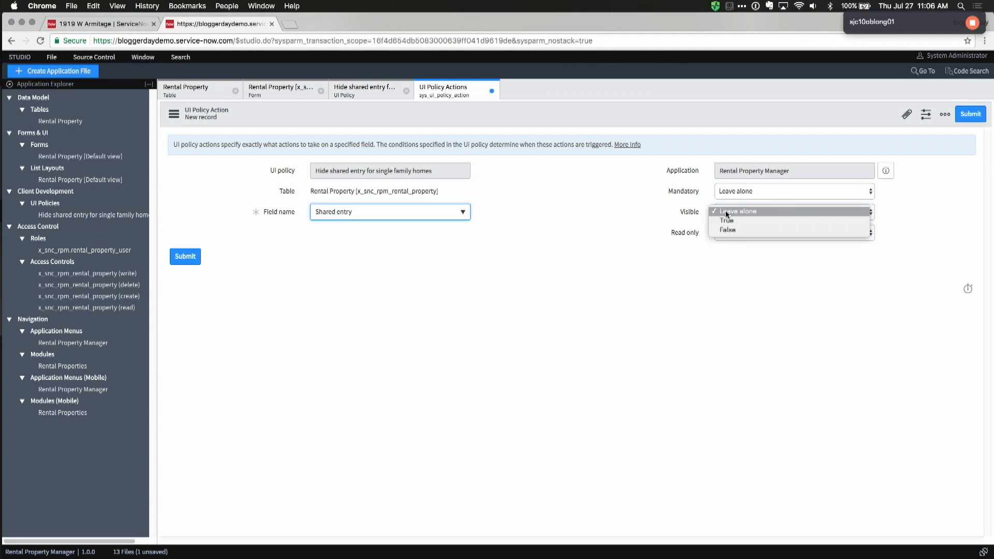
{"action": "left_click", "coordinate": [733, 231]}
{"action": "left_click", "coordinate": [182, 256]}
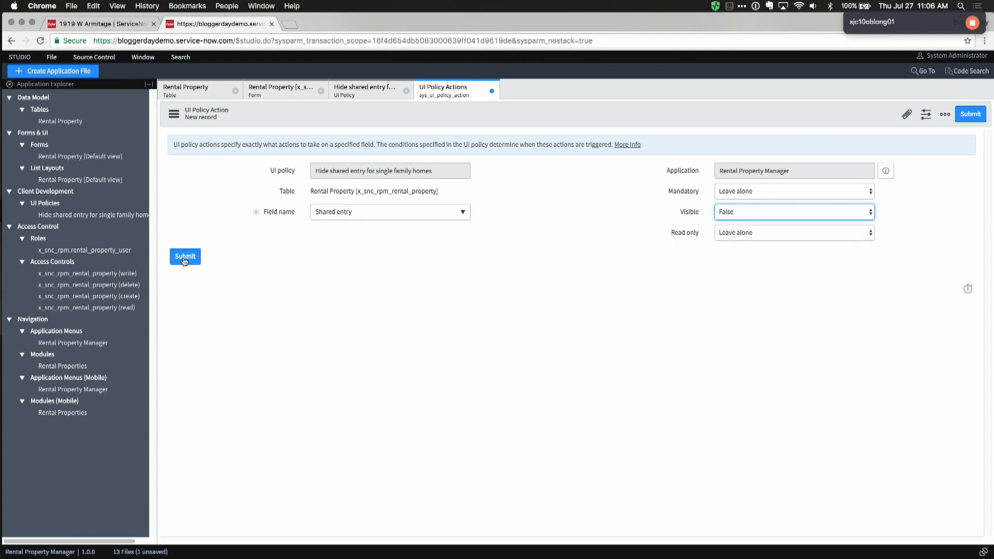
{"action": "left_click", "coordinate": [104, 24]}
{"action": "right_click", "coordinate": [544, 91]}
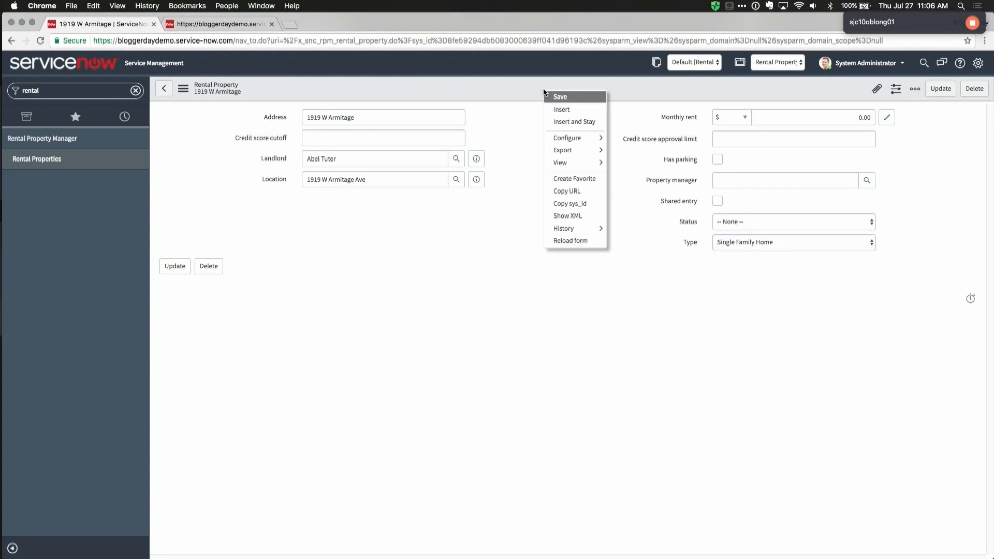
{"action": "left_click", "coordinate": [559, 240]}
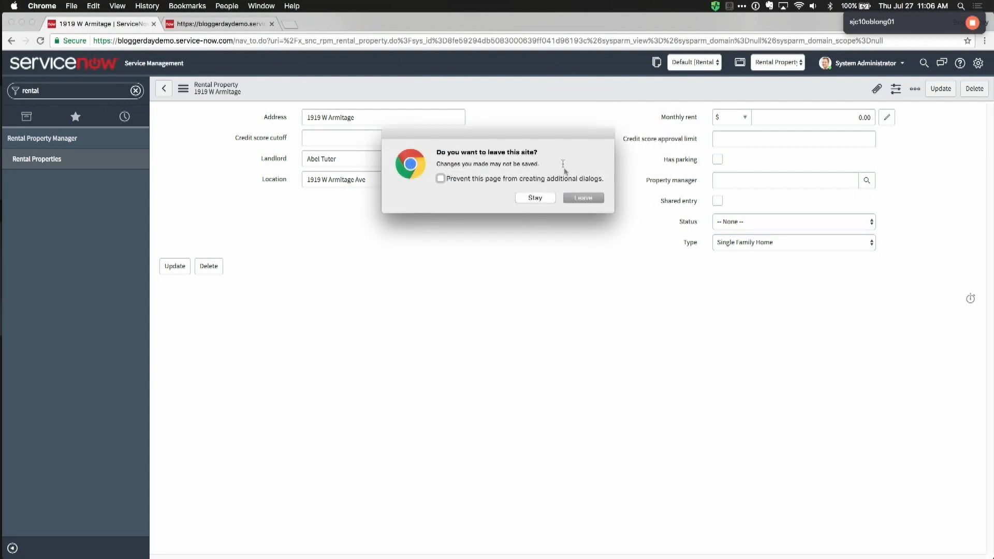
{"action": "left_click", "coordinate": [572, 195]}
Step: Test the policy by setting Type to Single Family Home, then back to Apartment
{"action": "left_click", "coordinate": [747, 243]}
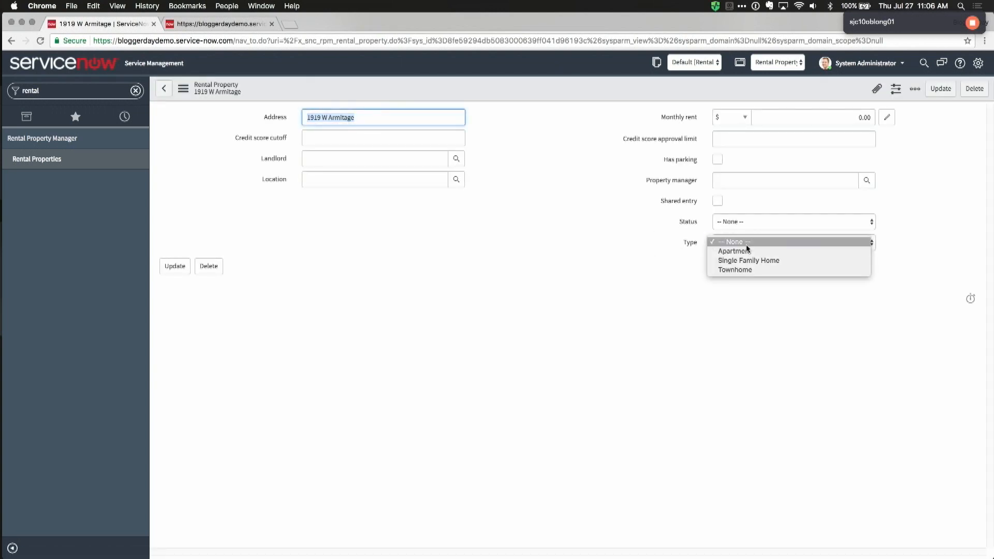
{"action": "left_click", "coordinate": [738, 260]}
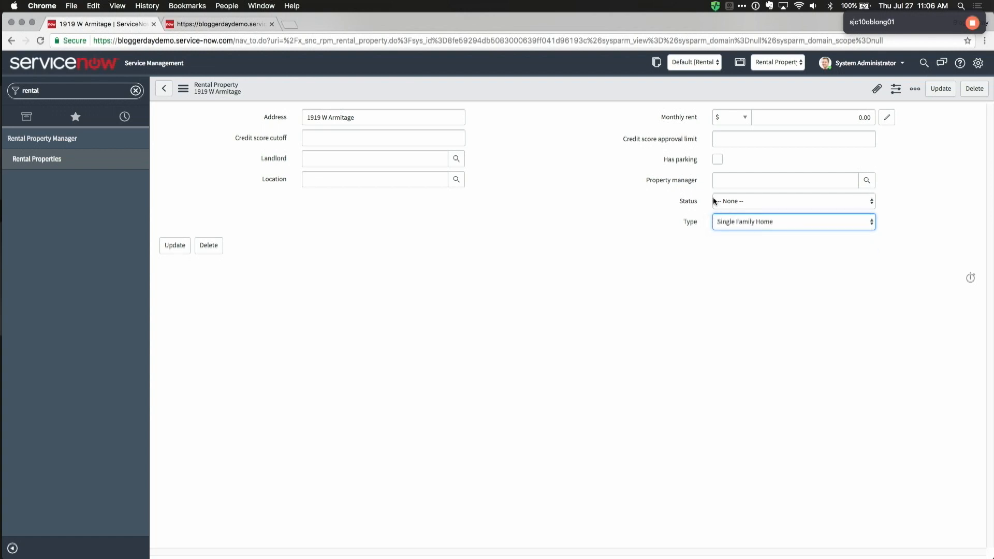
{"action": "left_click", "coordinate": [738, 219]}
{"action": "left_click", "coordinate": [740, 212]}
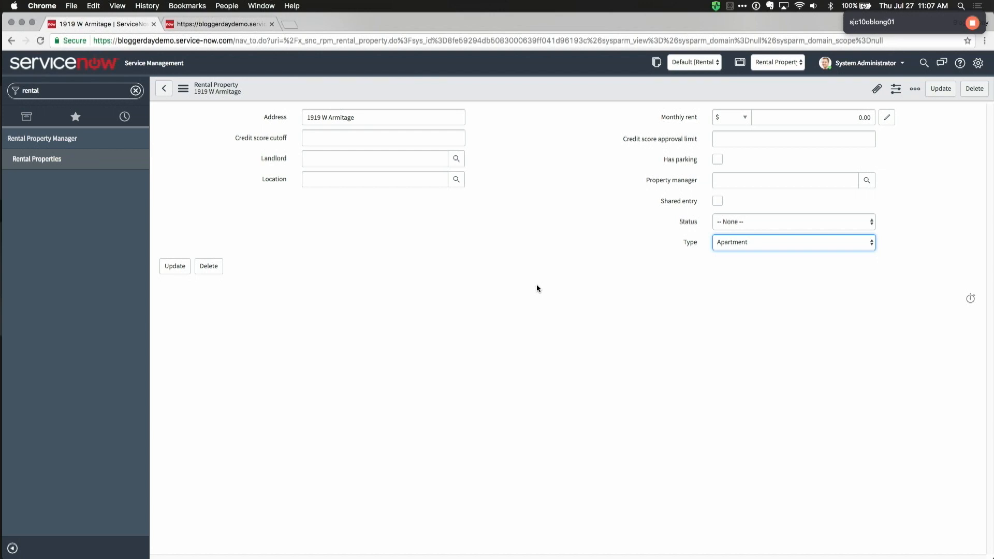
{"action": "left_click", "coordinate": [474, 334]}
{"action": "key", "text": "ctrl+Tab"}
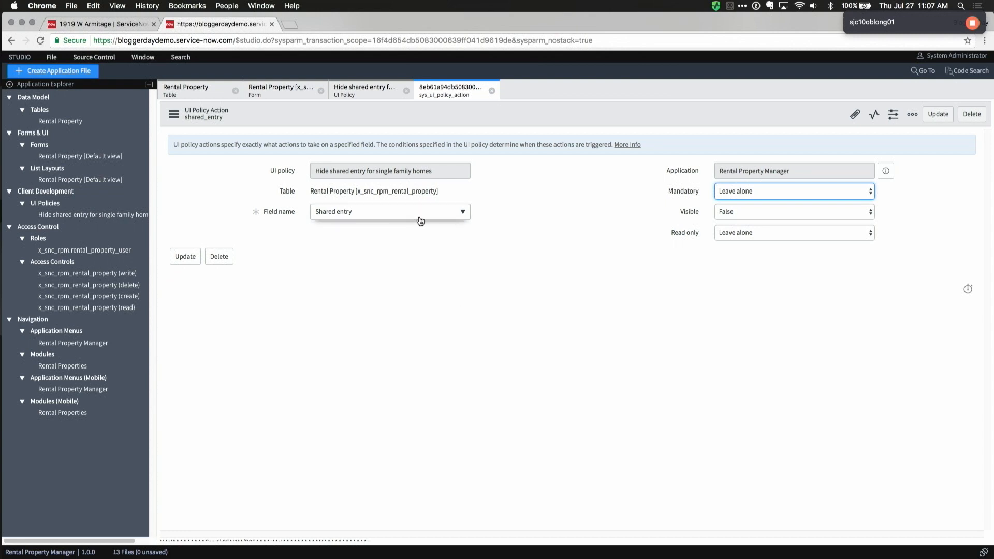
{"action": "key", "text": "ctrl+shift+Tab"}
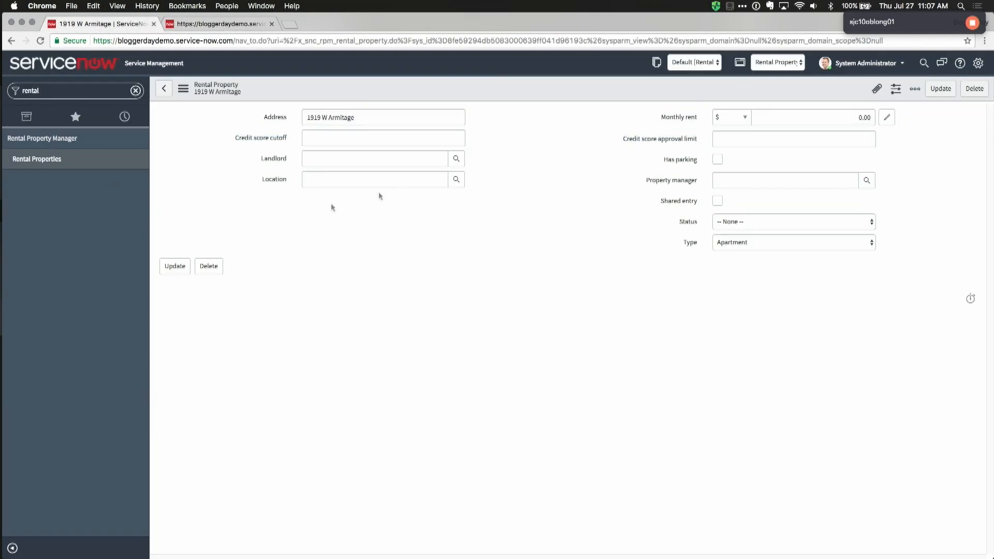
Step: Start an import into the Rental Property table from its list, skipping the Excel template
{"action": "left_click", "coordinate": [73, 164]}
{"action": "left_click", "coordinate": [575, 199]}
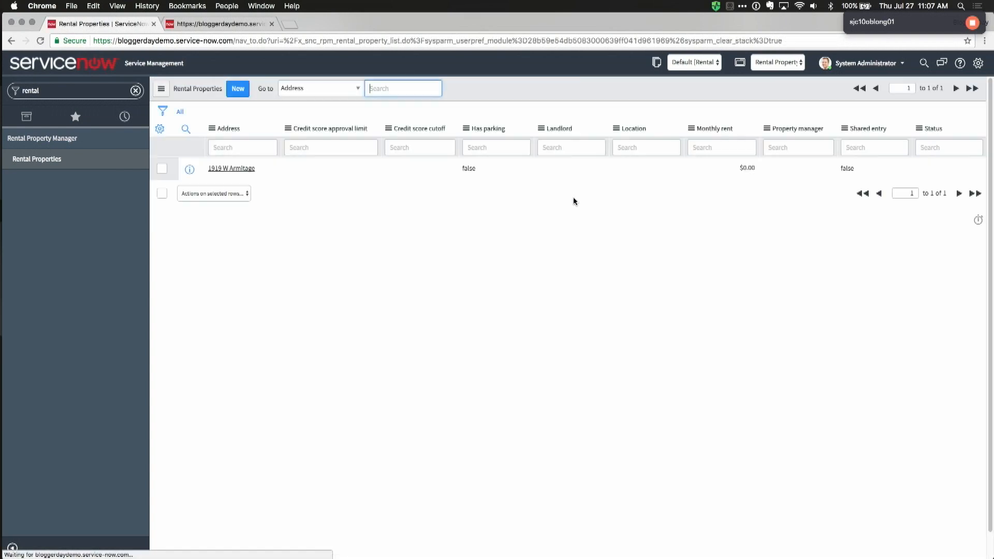
{"action": "right_click", "coordinate": [517, 131]}
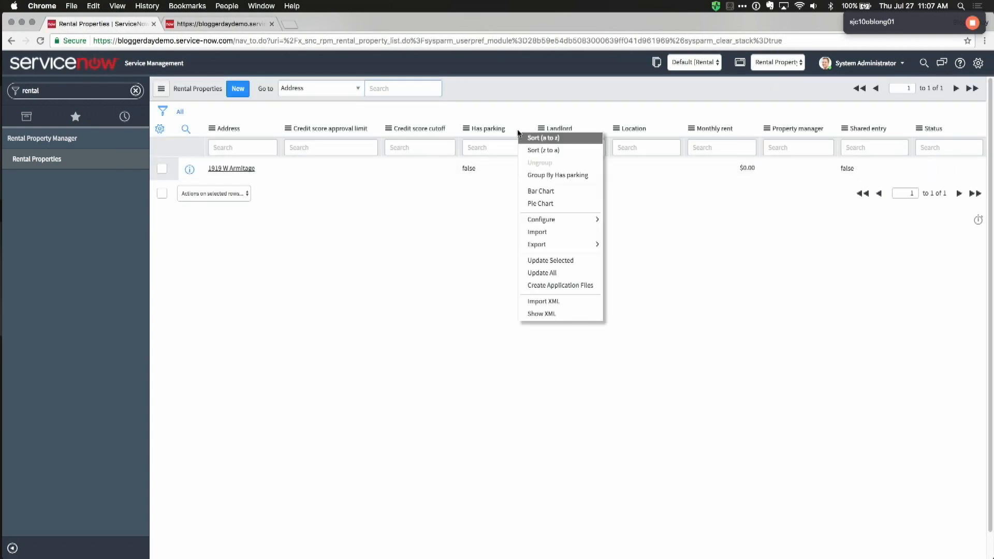
{"action": "left_click", "coordinate": [546, 233]}
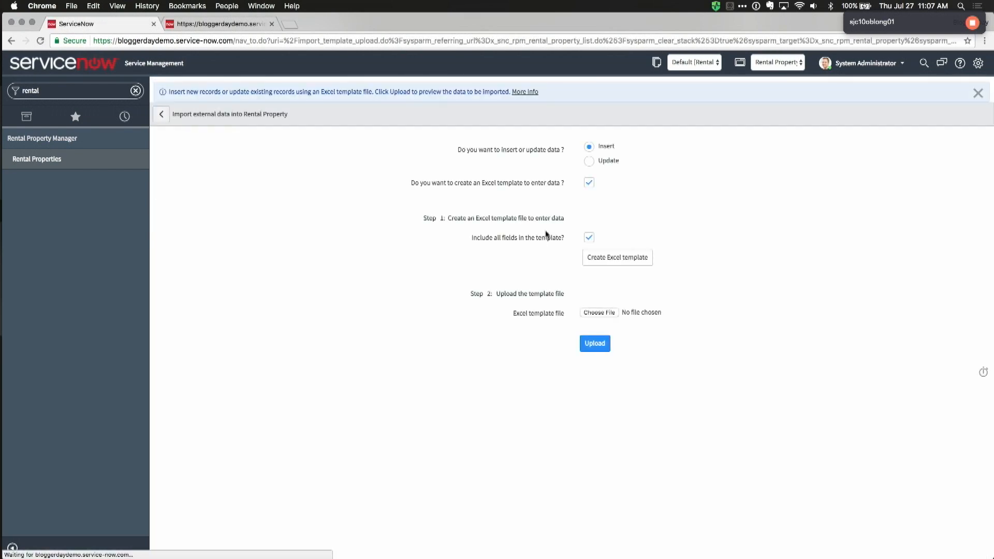
{"action": "left_click", "coordinate": [592, 186]}
Step: Preview Rental_Property_Import.xlsx's data sheet, then select and upload that file
{"action": "left_click", "coordinate": [599, 236]}
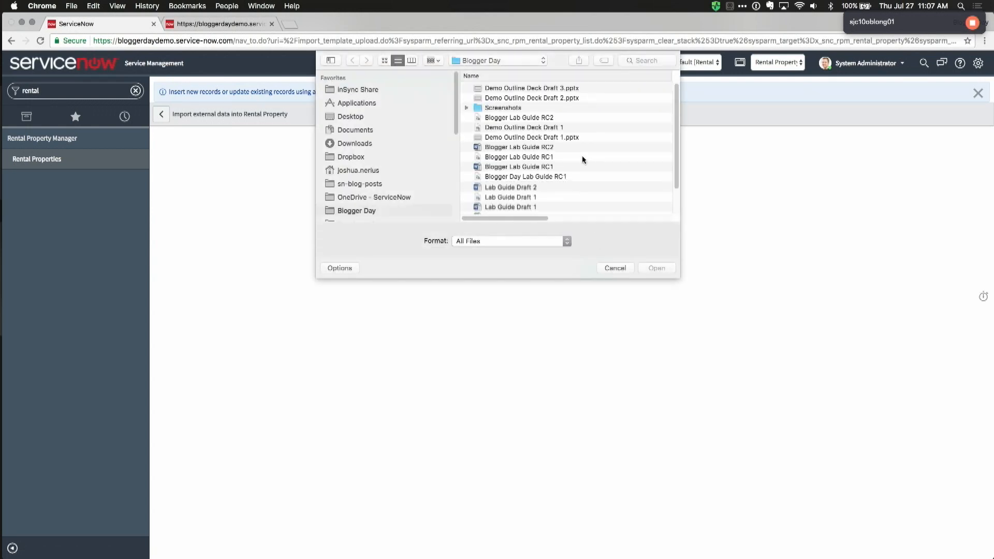
{"action": "left_click", "coordinate": [537, 187]}
{"action": "right_click", "coordinate": [537, 187]}
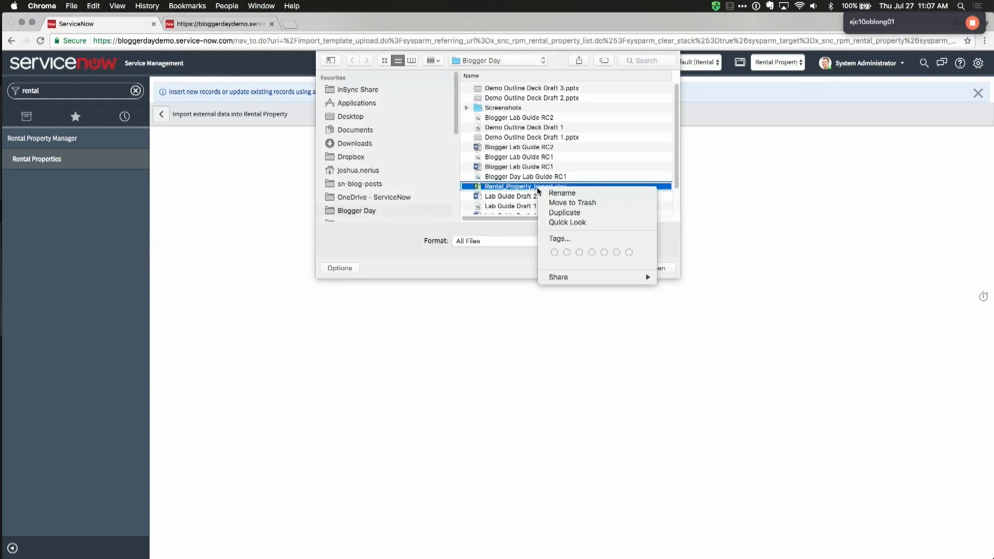
{"action": "left_click", "coordinate": [554, 224]}
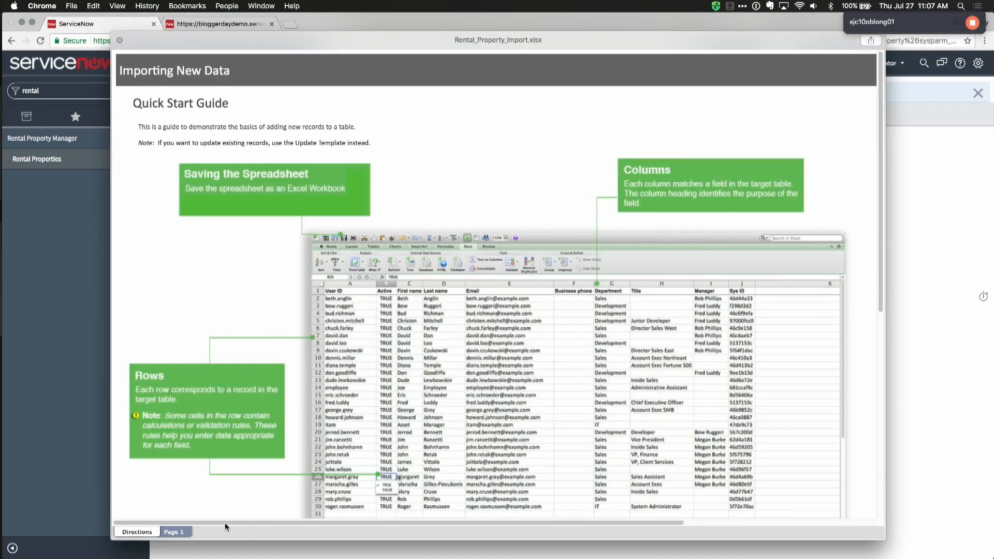
{"action": "left_click", "coordinate": [182, 532]}
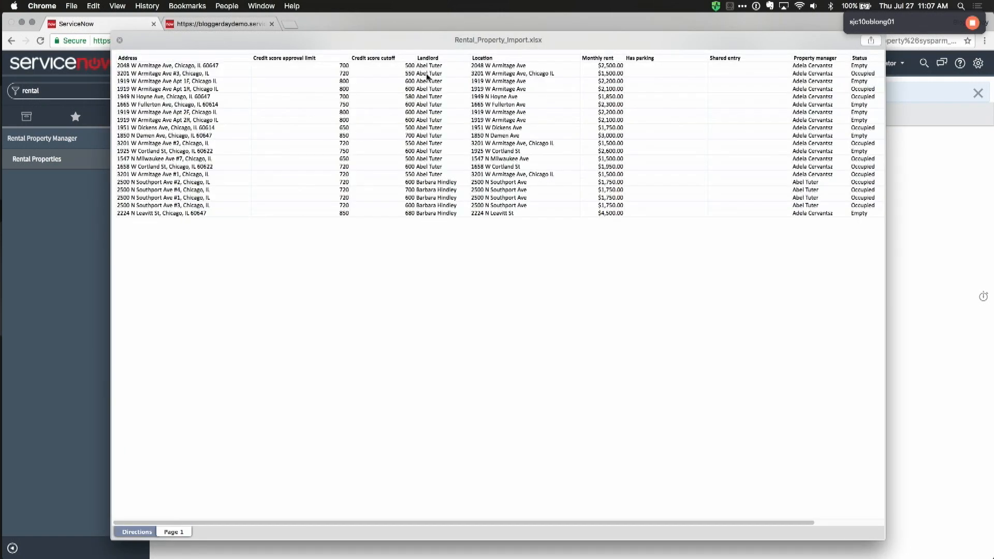
{"action": "left_click", "coordinate": [118, 41]}
{"action": "left_click", "coordinate": [533, 193]}
{"action": "double_click", "coordinate": [530, 187]}
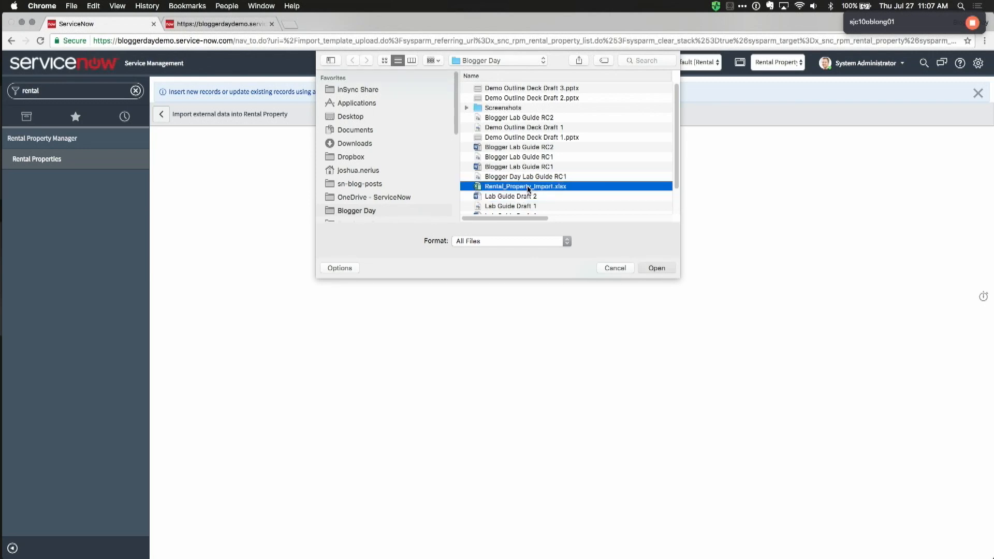
{"action": "left_click", "coordinate": [595, 266]}
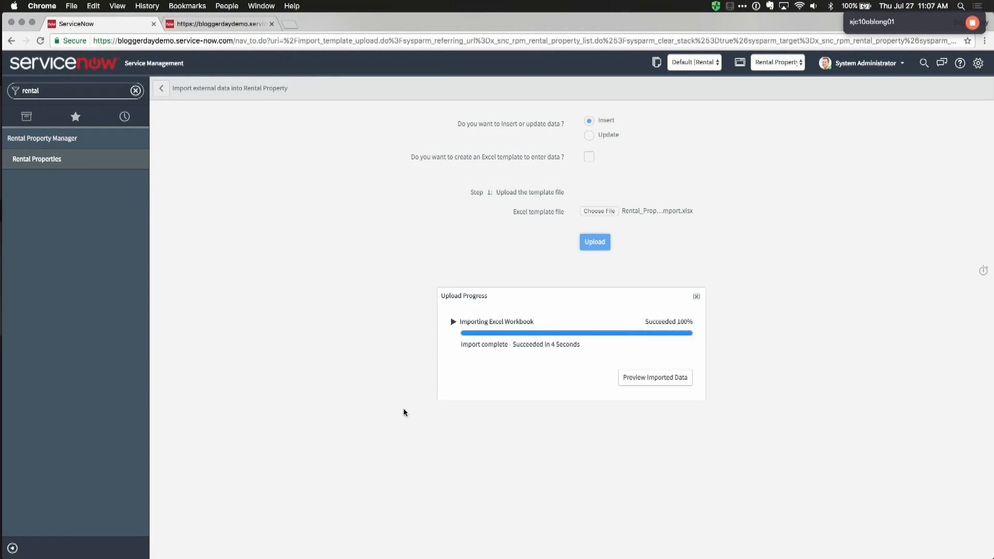
Step: Preview the imported rows and complete the import into Rental Property
{"action": "left_click", "coordinate": [646, 379]}
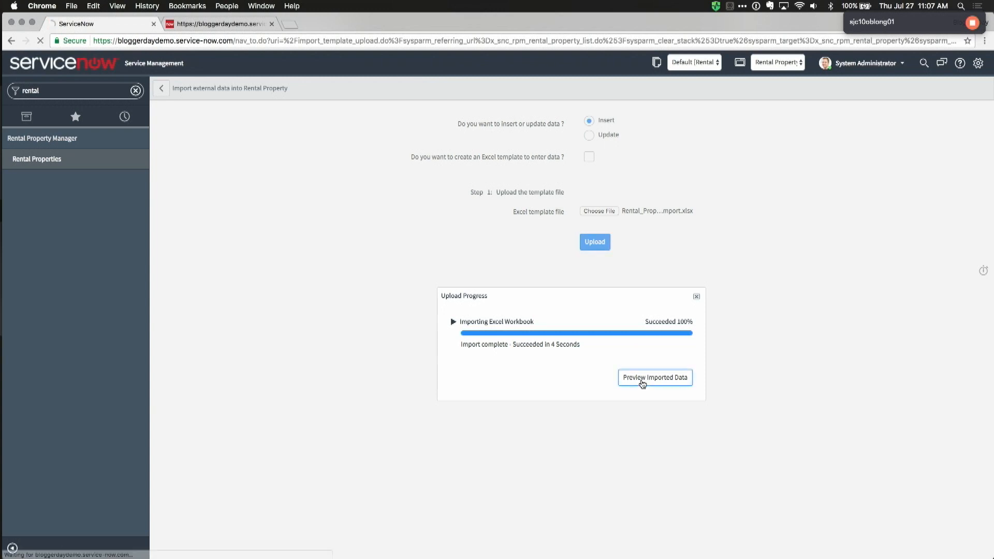
{"action": "mouse_move", "coordinate": [190, 220]}
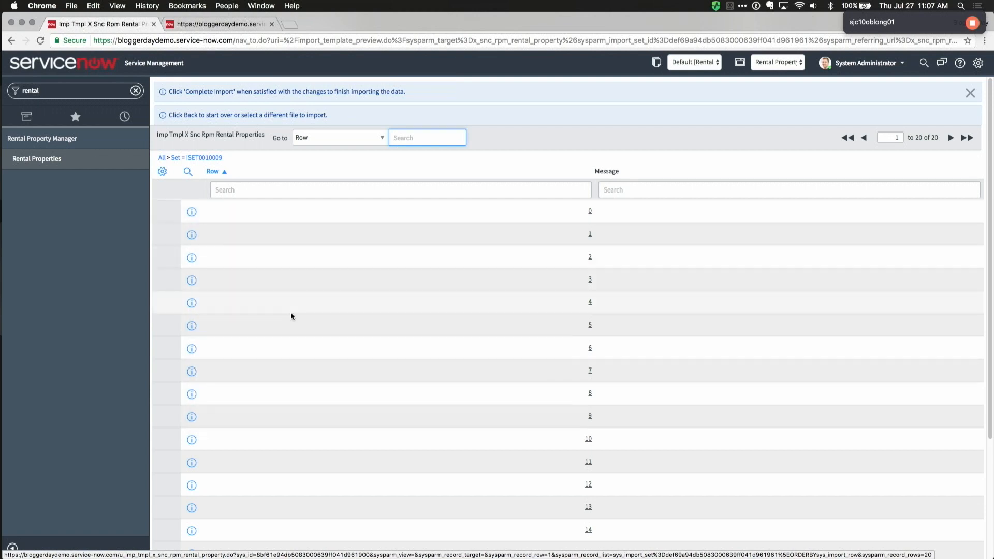
{"action": "scroll", "coordinate": [292, 315], "scroll_direction": "down", "scroll_amount": 5}
{"action": "left_click", "coordinate": [230, 545]}
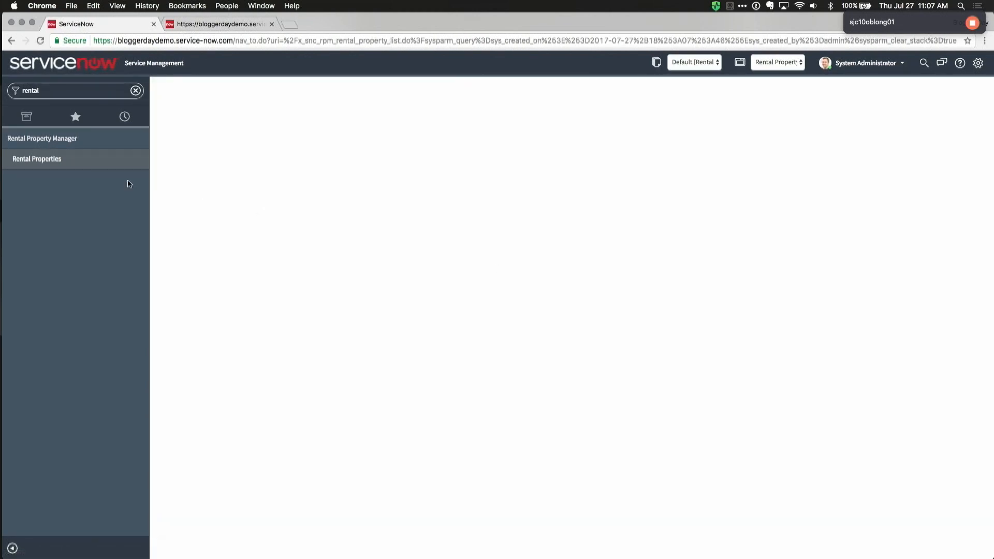
Step: Review the 21 imported records in the Rental Properties list
{"action": "left_click", "coordinate": [56, 161]}
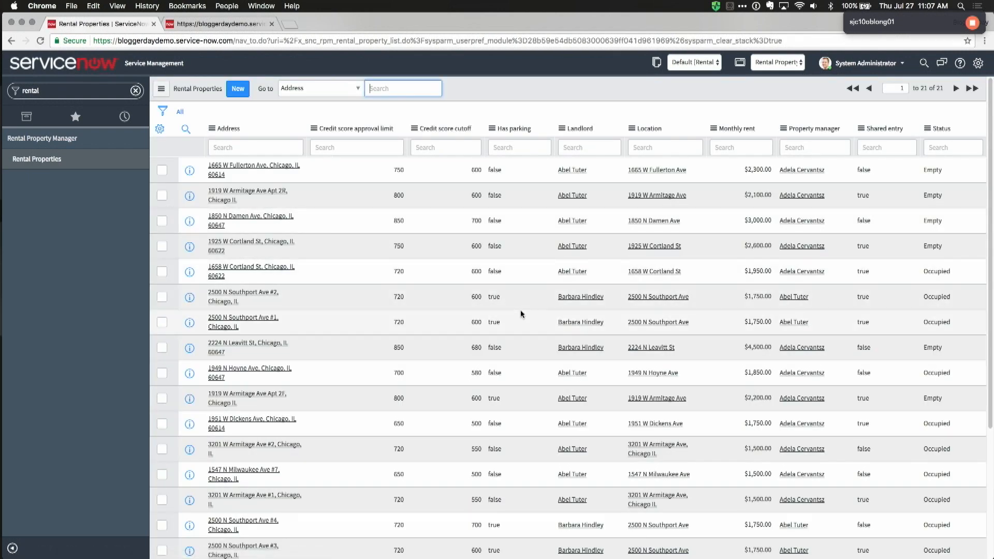
{"action": "scroll", "coordinate": [521, 313], "scroll_direction": "down", "scroll_amount": 3}
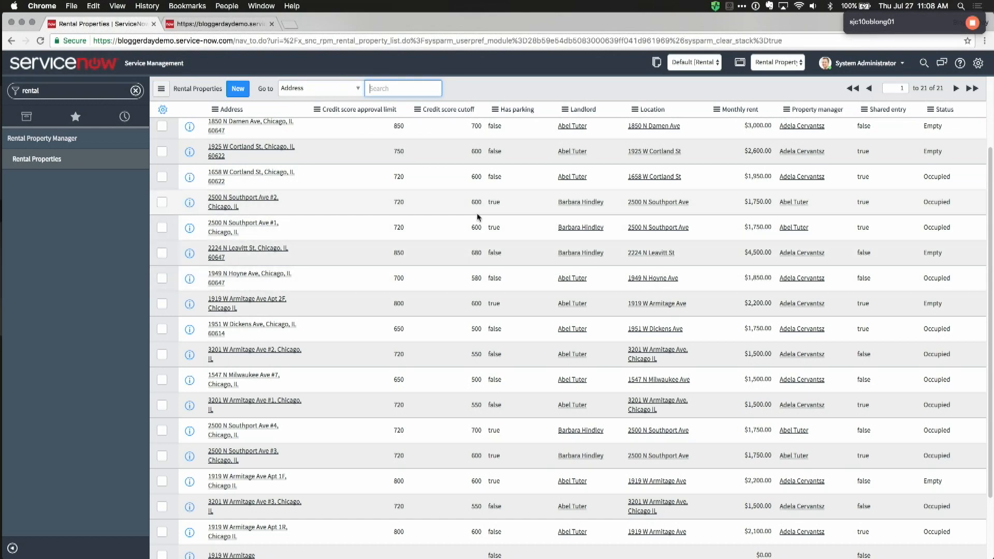
{"action": "scroll", "coordinate": [477, 216], "scroll_direction": "up", "scroll_amount": 3}
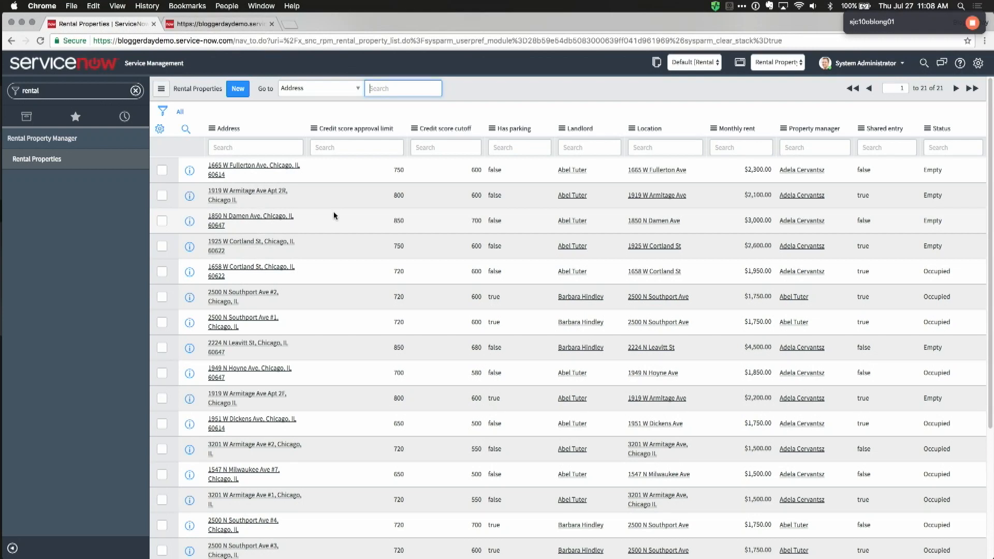
Step: Close the four open Studio file tabs and start a new Table application file
{"action": "left_click", "coordinate": [220, 23]}
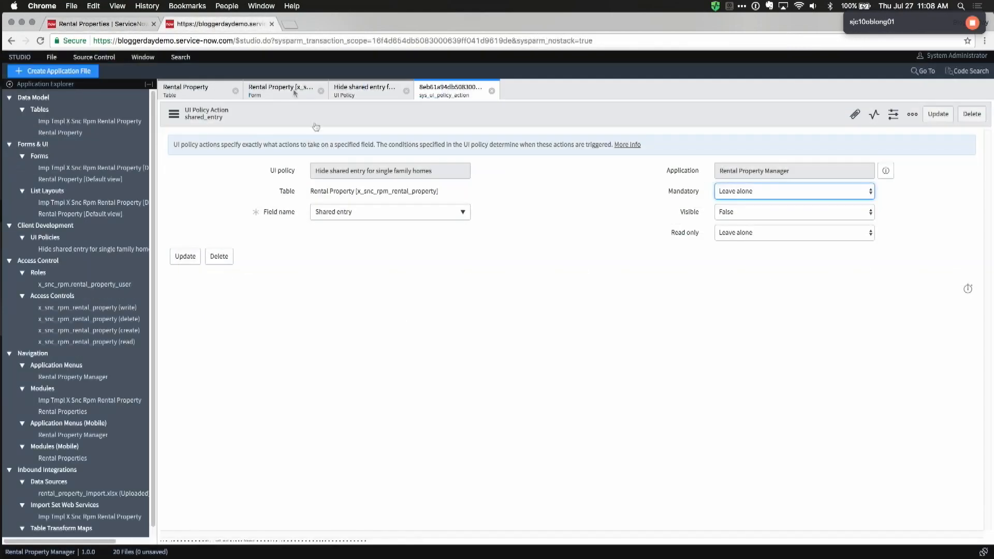
{"action": "left_click", "coordinate": [491, 91]}
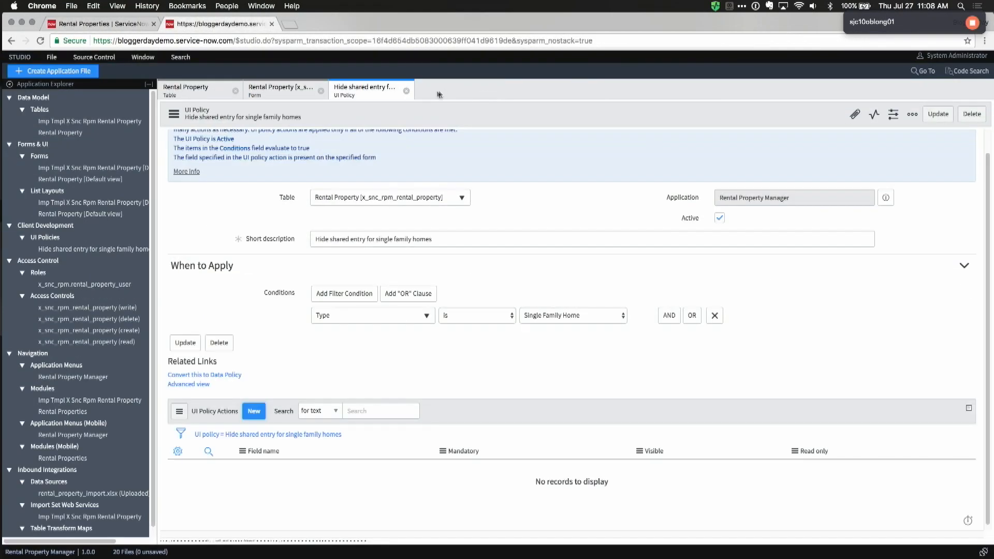
{"action": "left_click", "coordinate": [406, 91]}
{"action": "left_click", "coordinate": [321, 91]}
{"action": "left_click", "coordinate": [235, 91]}
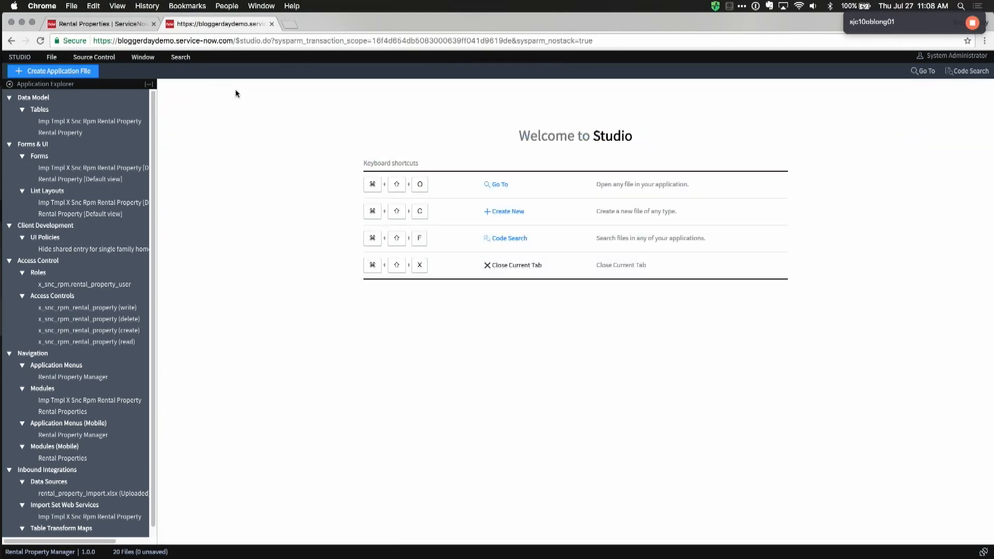
{"action": "key", "text": "super+shift+c"}
{"action": "double_click", "coordinate": [415, 142]}
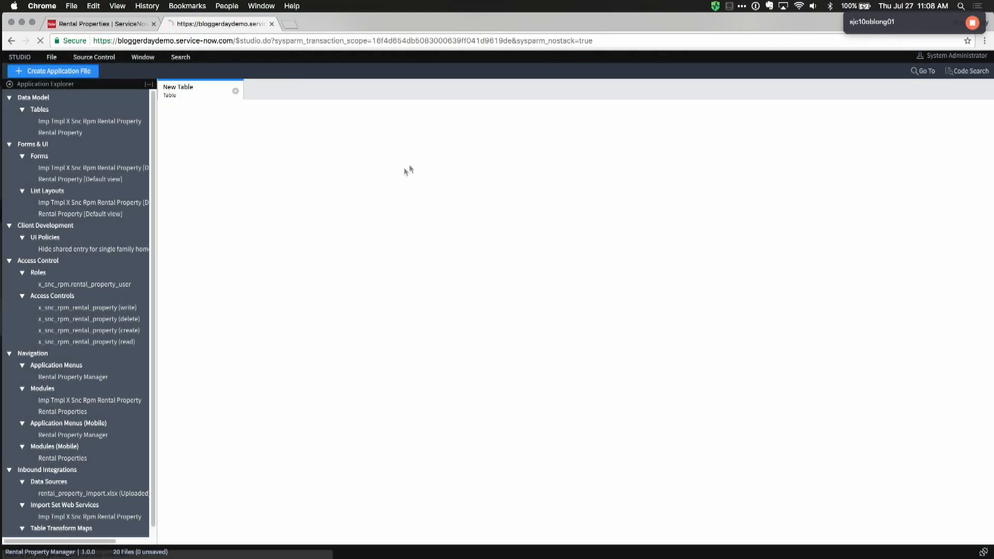
Step: Label the new table Rental Application and add its module to the Rental Property Manager menu
{"action": "left_click", "coordinate": [341, 172]}
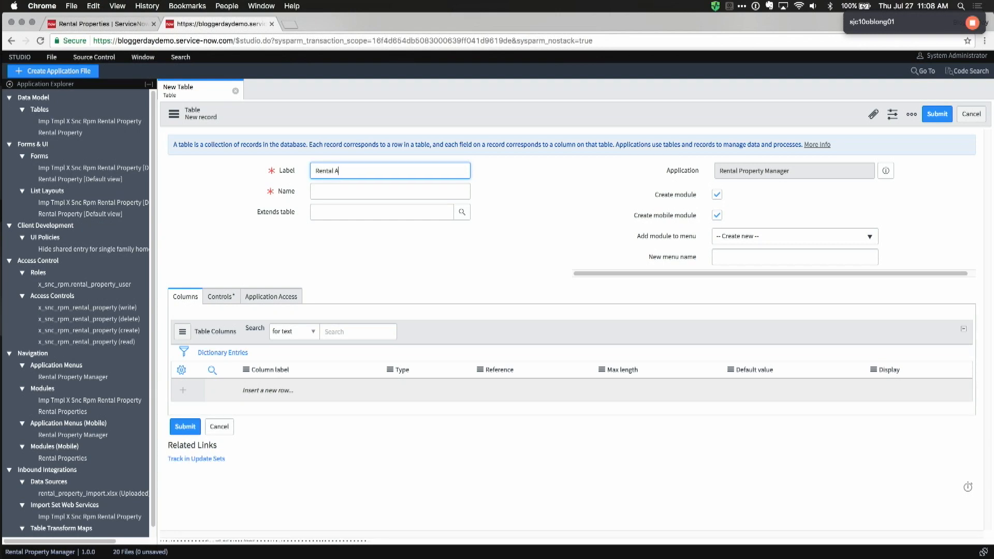
{"action": "type", "text": "Rental Application"}
{"action": "key", "text": "Tab"}
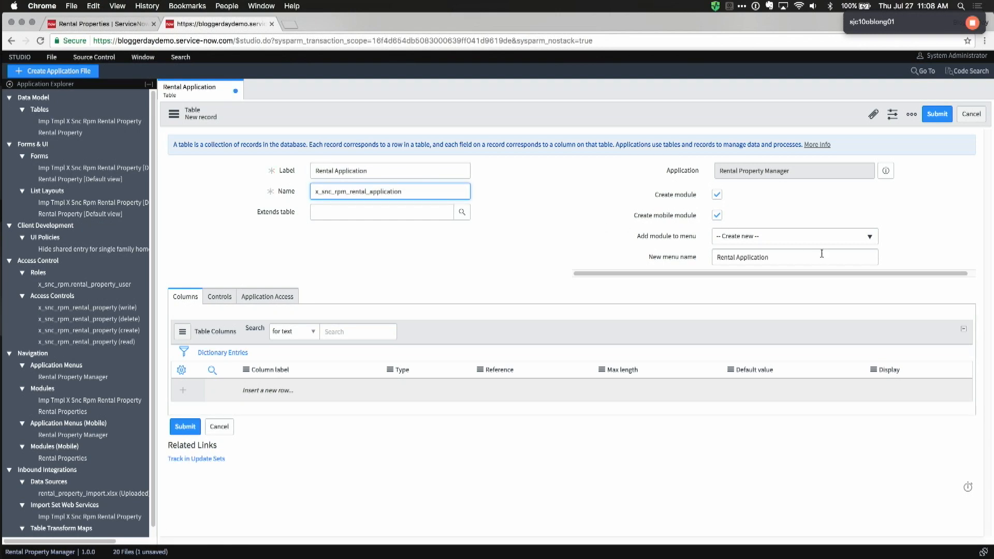
{"action": "left_click", "coordinate": [766, 237]}
{"action": "type", "text": "renta"}
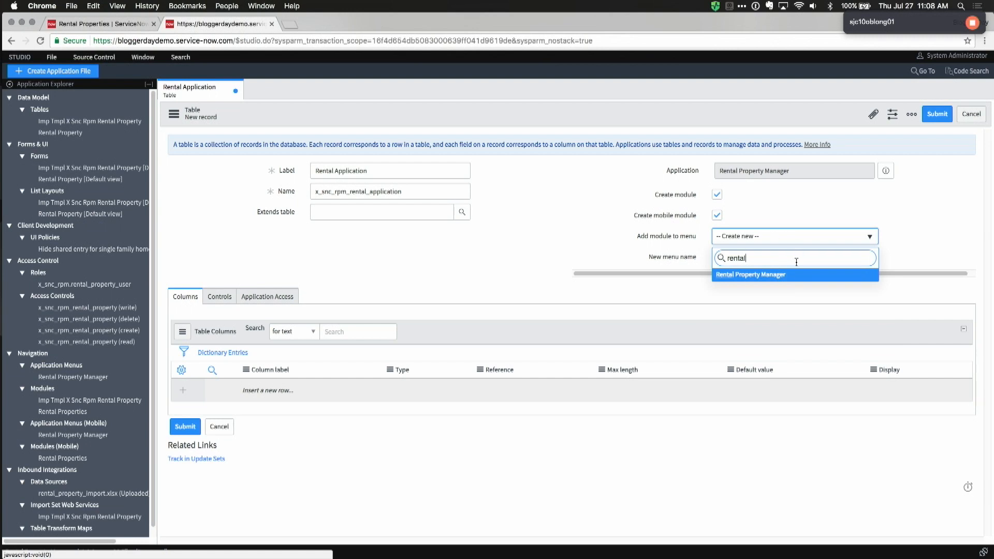
{"action": "type", "text": "l"}
{"action": "left_click", "coordinate": [753, 275]}
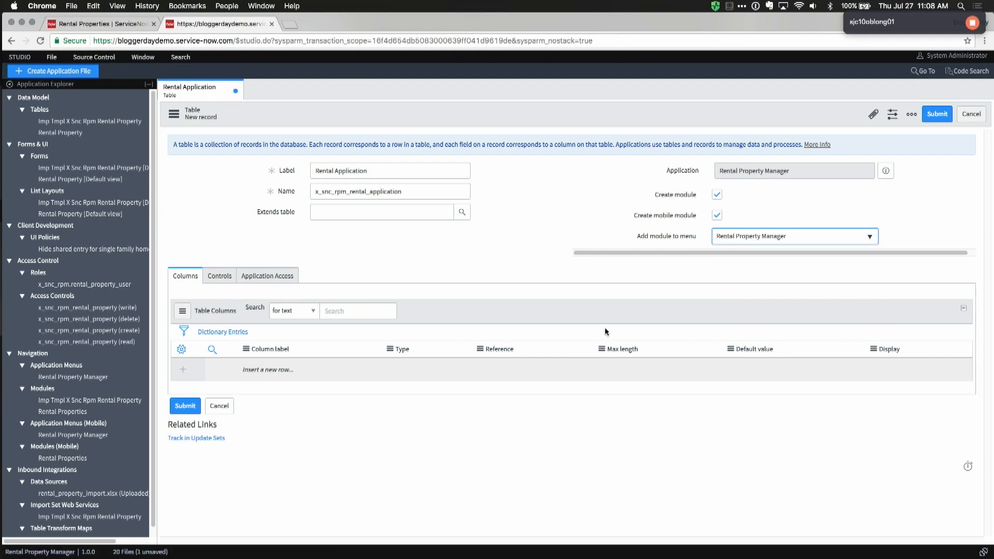
Step: Turn on auto-numbering for the table with the prefix APP
{"action": "left_click", "coordinate": [231, 277]}
{"action": "scroll", "coordinate": [305, 328], "scroll_direction": "down", "scroll_amount": 2}
{"action": "left_click", "coordinate": [312, 321]}
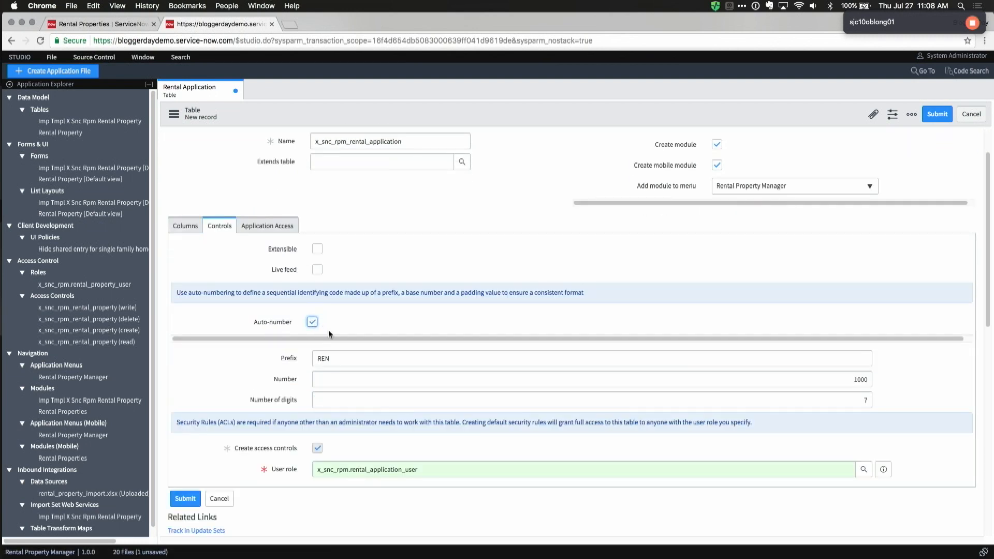
{"action": "double_click", "coordinate": [335, 357]}
{"action": "type", "text": "APP"}
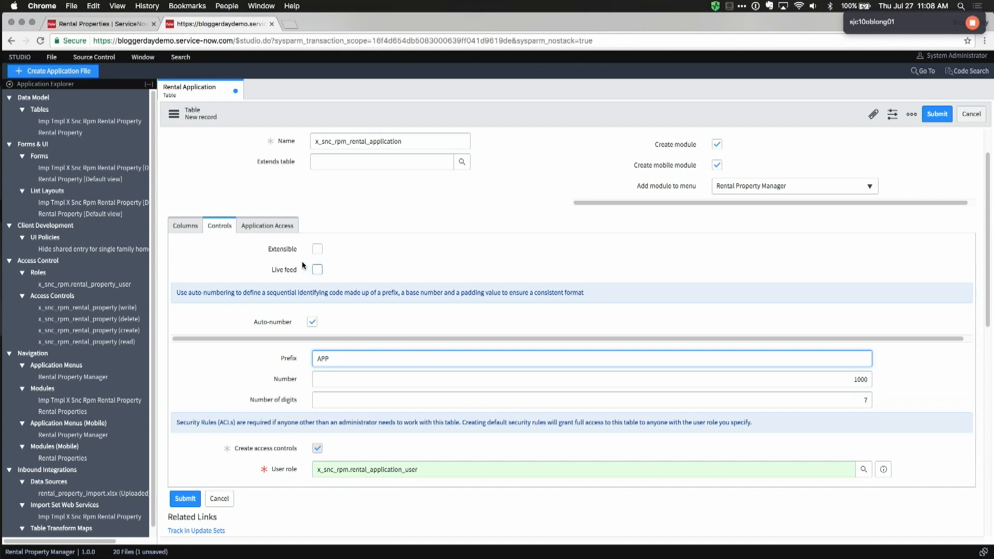
Step: Make the Rental Application table extend Task
{"action": "left_click", "coordinate": [191, 226]}
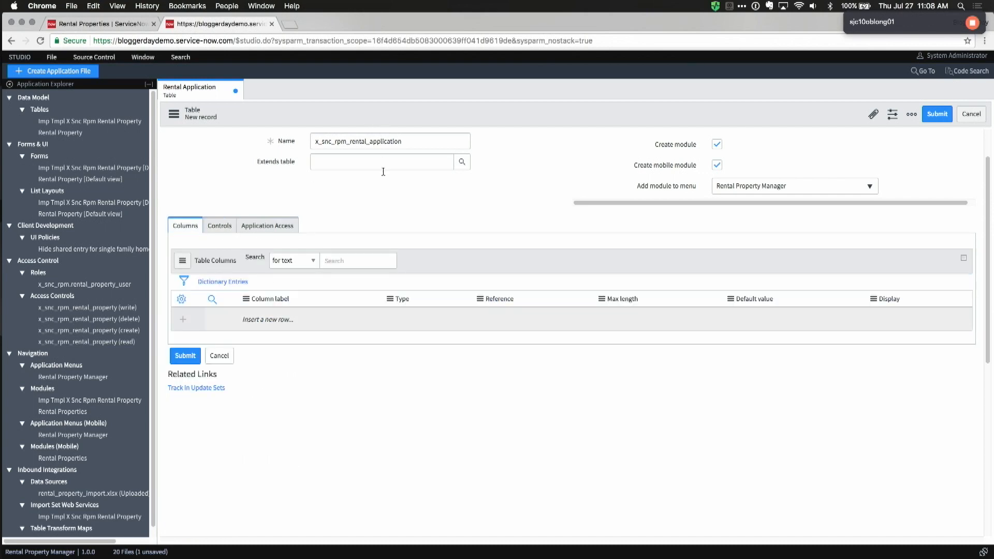
{"action": "scroll", "coordinate": [385, 176], "scroll_direction": "up", "scroll_amount": 2}
{"action": "left_click", "coordinate": [346, 211]}
{"action": "type", "text": "Ta"}
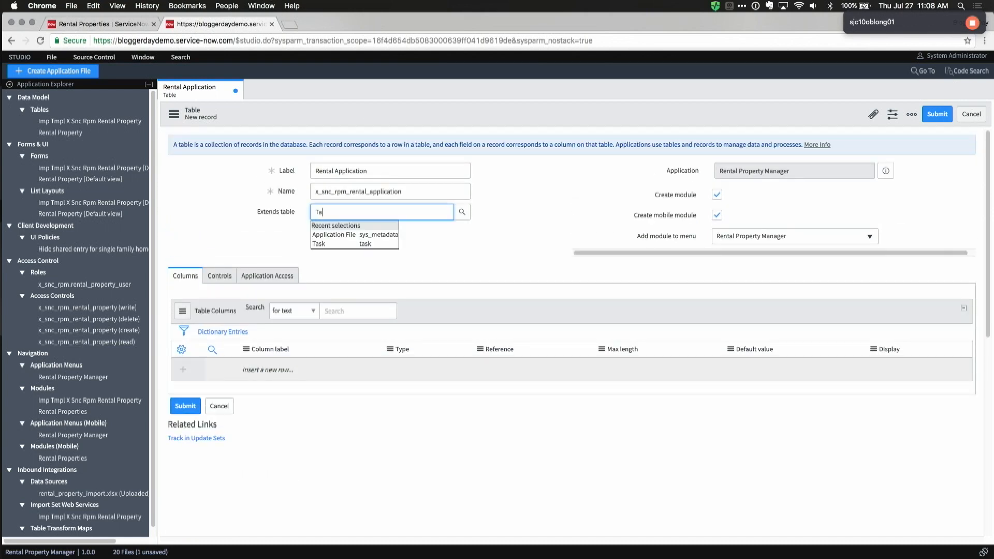
{"action": "left_click", "coordinate": [328, 236]}
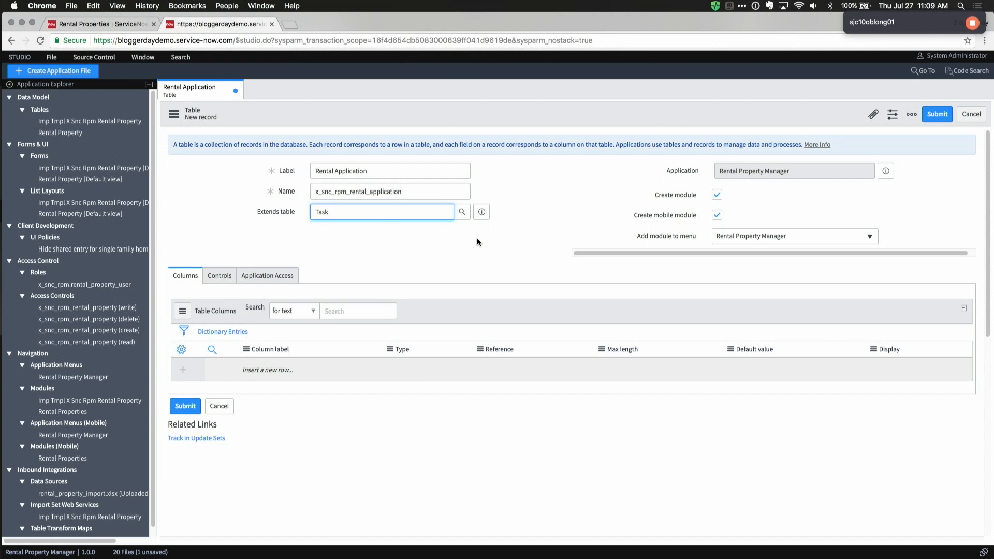
Step: Save the Rental Application table, then reopen it from the application files
{"action": "right_click", "coordinate": [448, 120]}
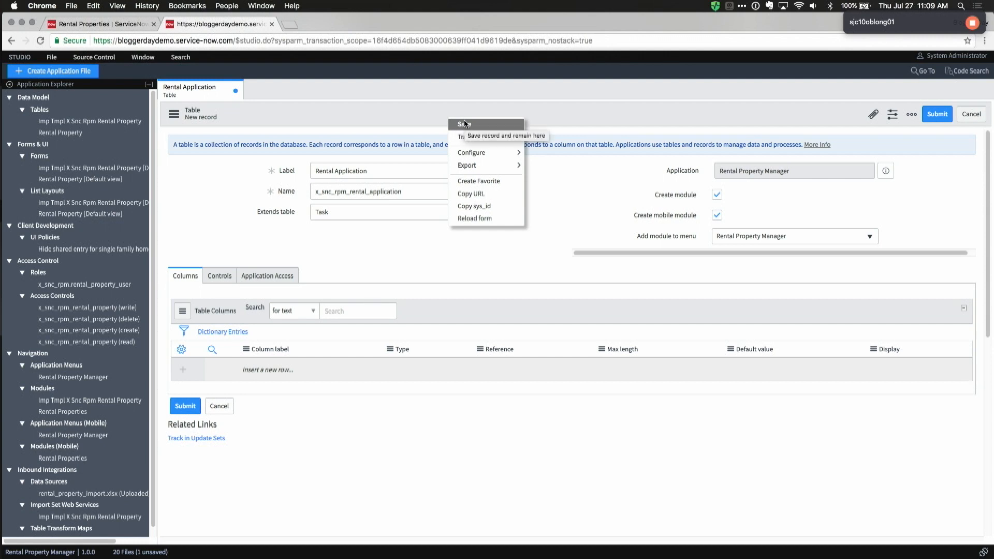
{"action": "left_click", "coordinate": [459, 124]}
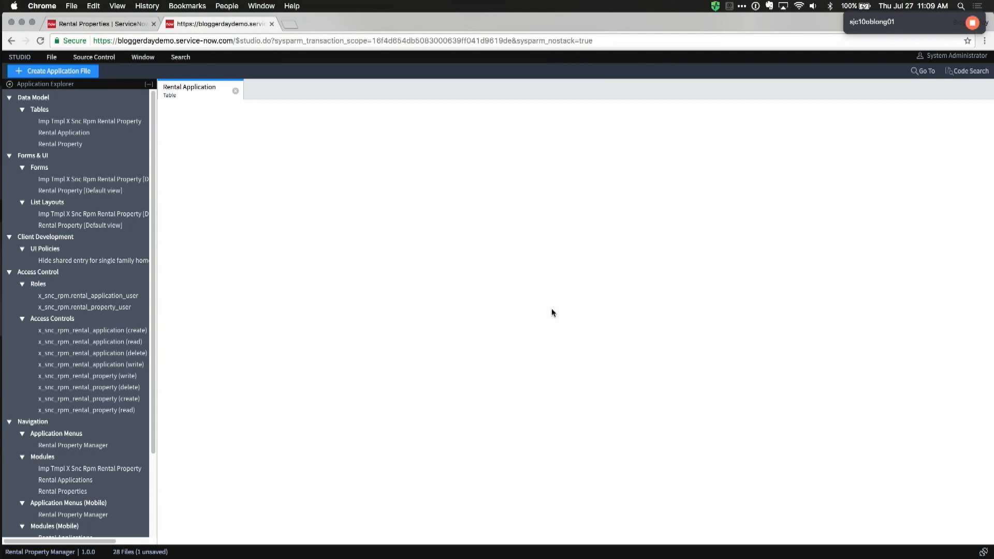
{"action": "left_click", "coordinate": [235, 91]}
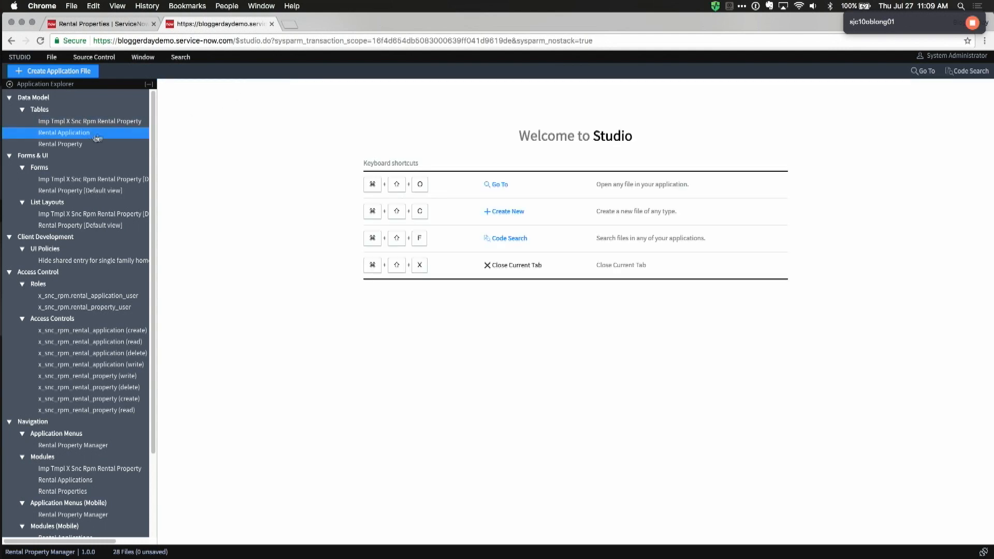
{"action": "left_click", "coordinate": [96, 135]}
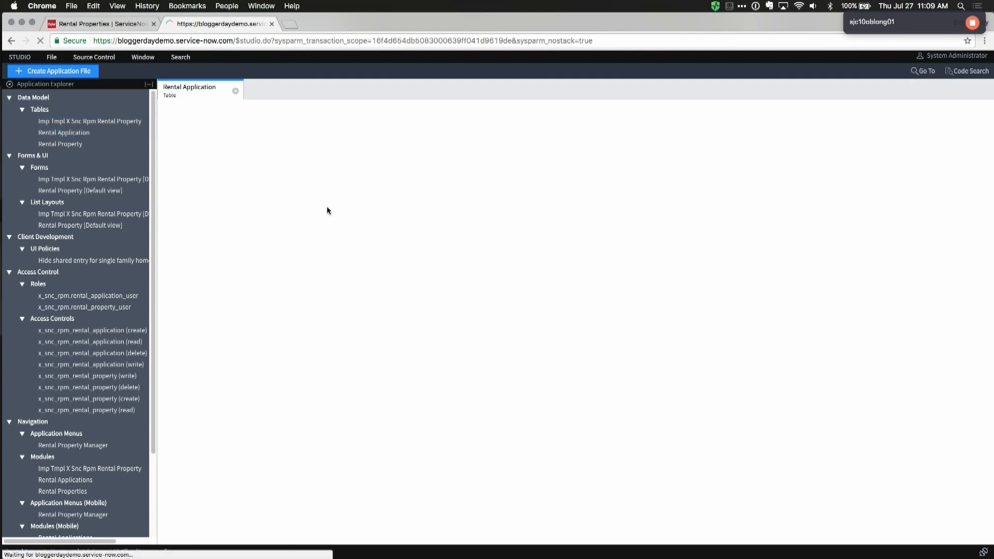
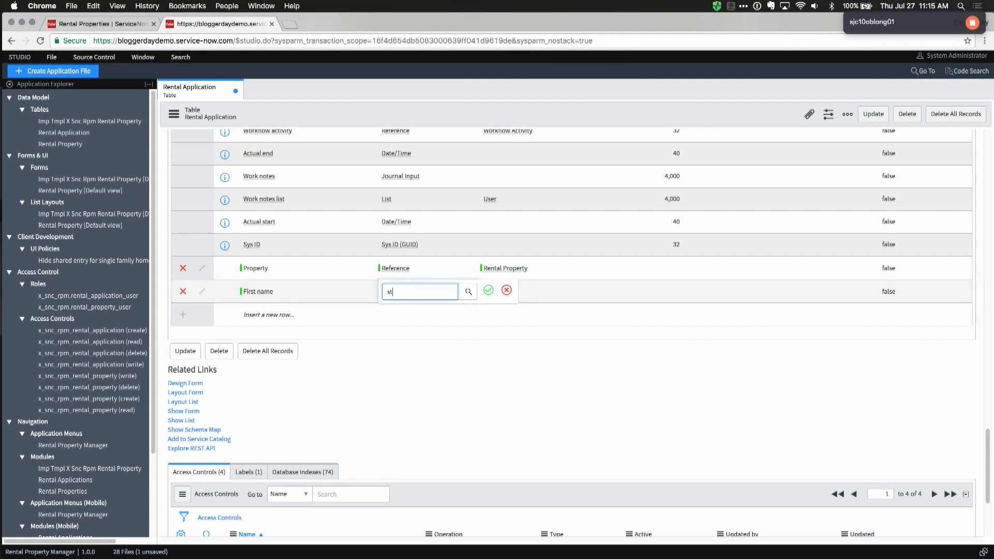
Step: Finish the First name String column and add a Last name String column
{"action": "key", "text": "Down"}
{"action": "key", "text": "Return"}
{"action": "double_click", "coordinate": [283, 312]}
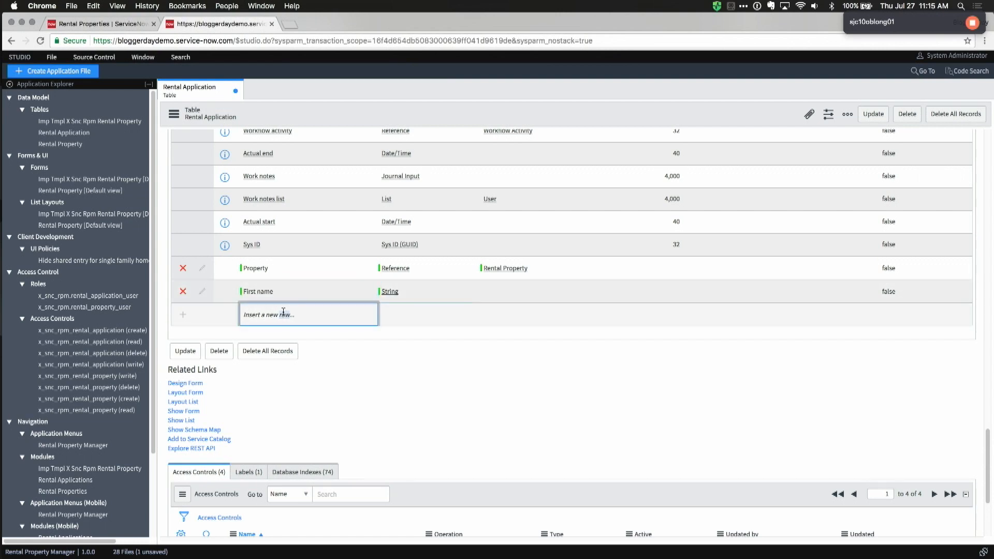
{"action": "type", "text": "Last"}
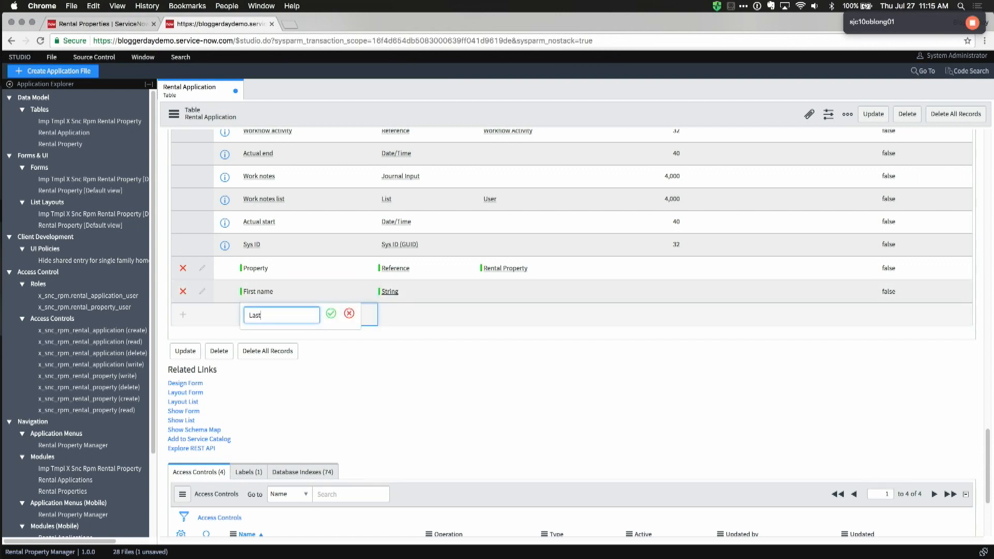
{"action": "key", "text": "Tab"}
{"action": "type", "text": "Str"}
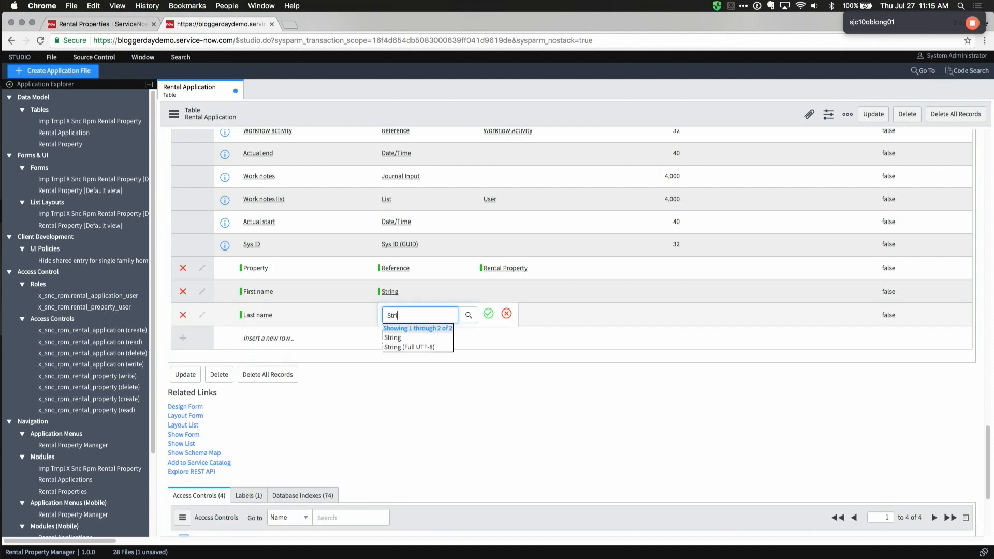
{"action": "key", "text": "Down"}
{"action": "key", "text": "Return"}
Step: Add an Email String column and a Credit score Integer column
{"action": "double_click", "coordinate": [264, 334]}
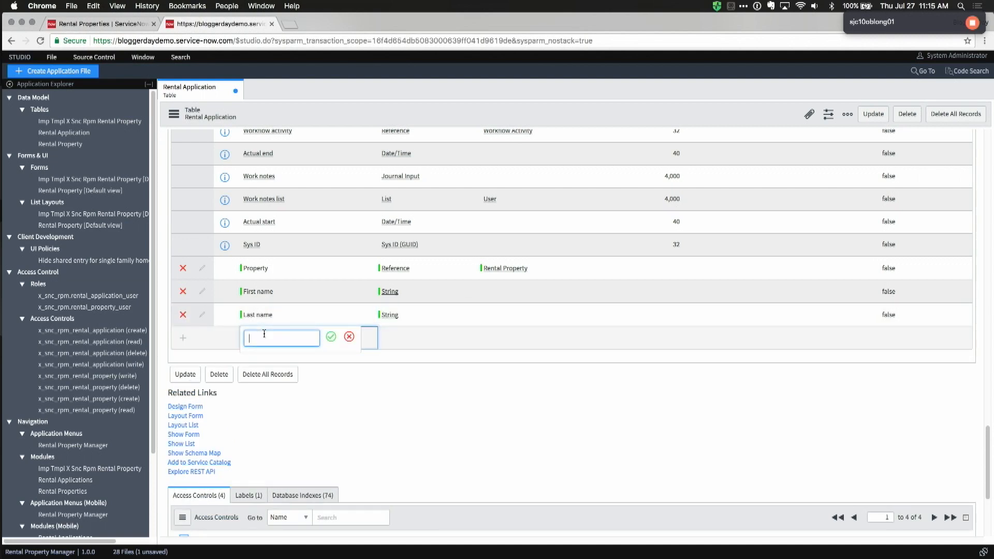
{"action": "type", "text": "Email"}
{"action": "key", "text": "Tab"}
{"action": "type", "text": "Strin"}
{"action": "key", "text": "Down"}
{"action": "key", "text": "Return"}
{"action": "double_click", "coordinate": [271, 357]}
{"action": "type", "text": "Credit score"}
{"action": "key", "text": "Tab"}
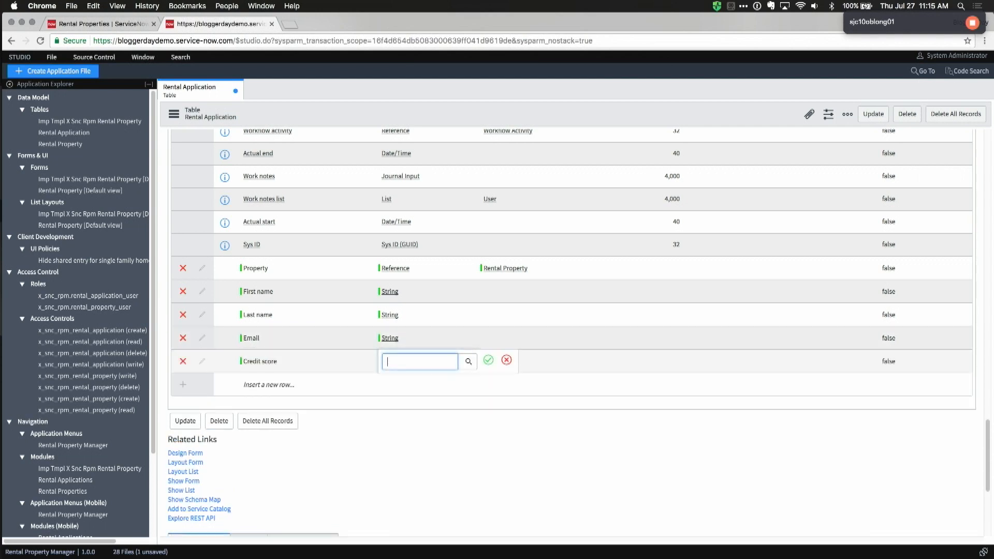
{"action": "type", "text": "Int"}
{"action": "key", "text": "Return"}
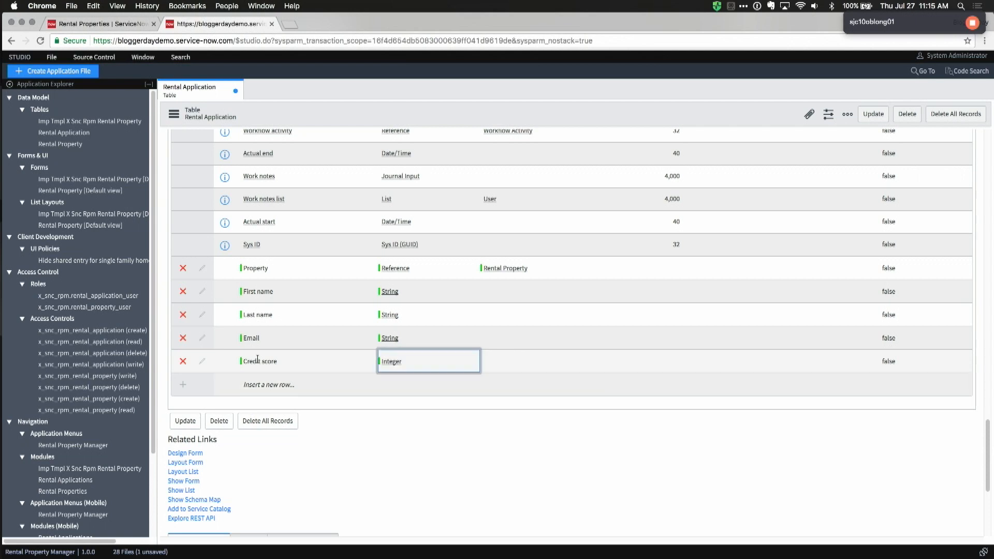
Step: Add an Applicant age Integer column and save the Rental Application table
{"action": "double_click", "coordinate": [256, 383]}
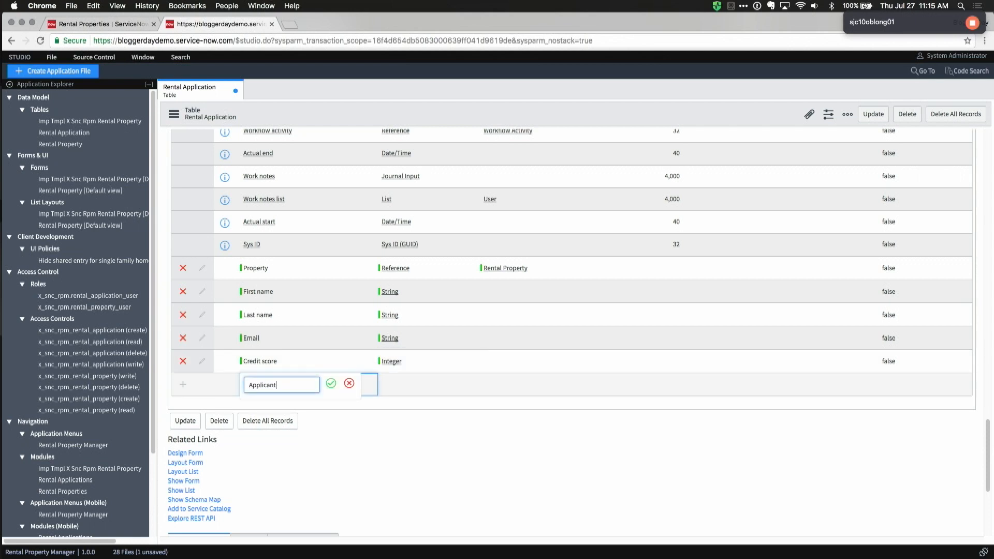
{"action": "key", "text": "Tab"}
{"action": "type", "text": "int"}
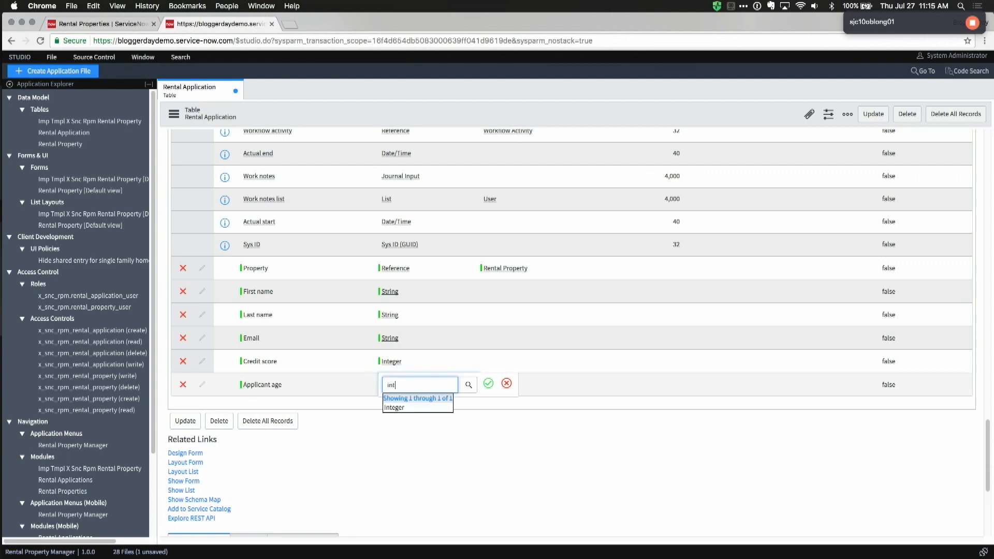
{"action": "key", "text": "Return"}
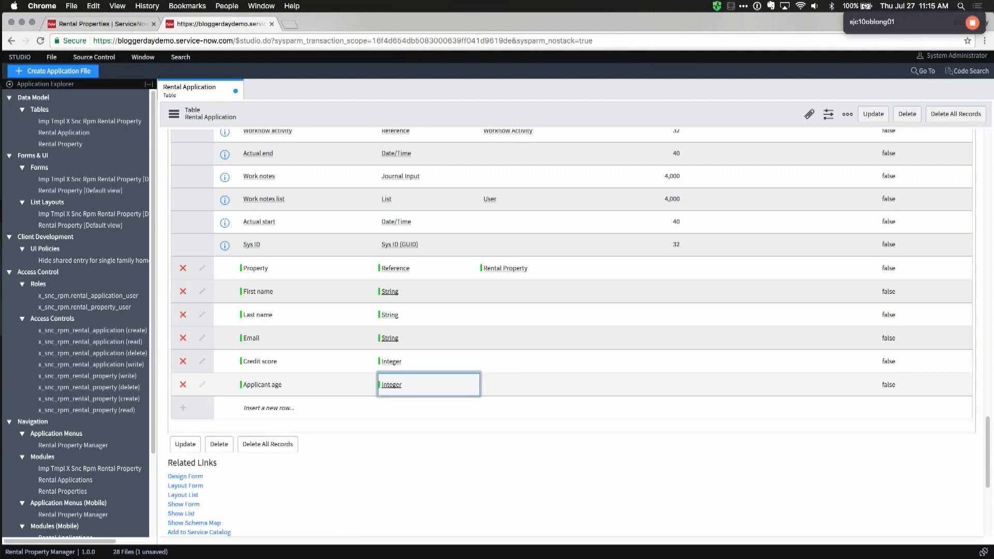
{"action": "right_click", "coordinate": [428, 122]}
{"action": "left_click", "coordinate": [443, 127]}
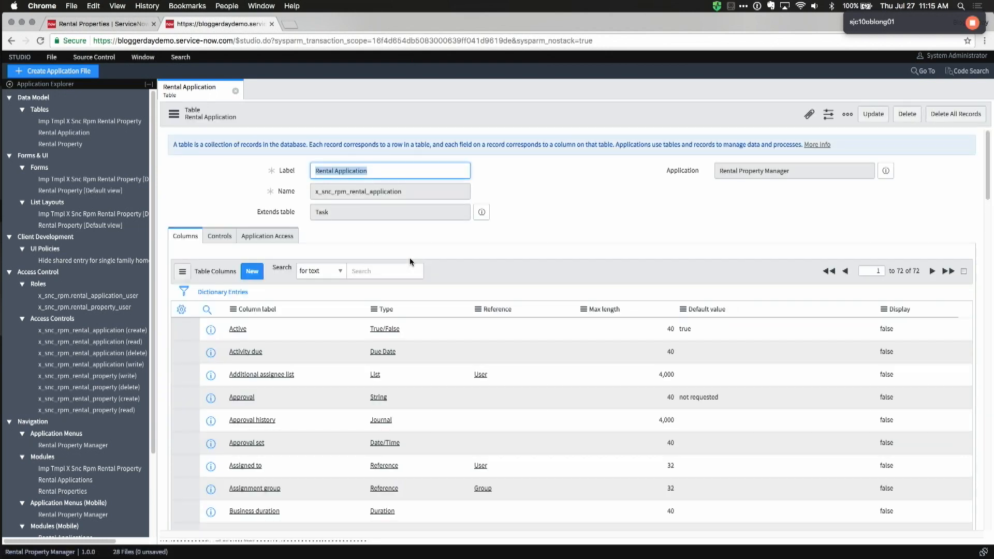
Step: In the reloaded ServiceNow tab, start a new record from Rental Applications, then return to Studio
{"action": "key", "text": "ctrl+Tab"}
{"action": "key", "text": "super+r"}
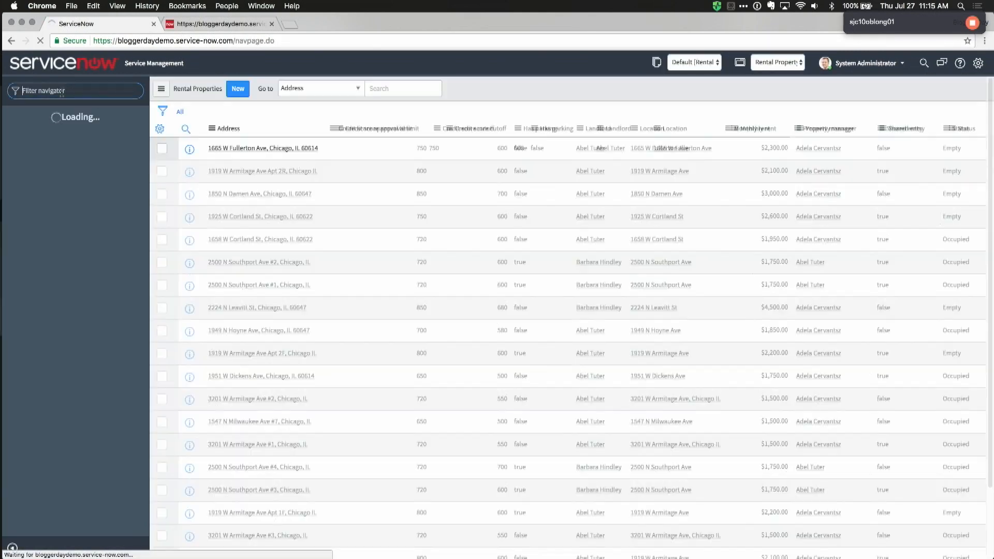
{"action": "type", "text": "rental"}
{"action": "type", "text": "ren"}
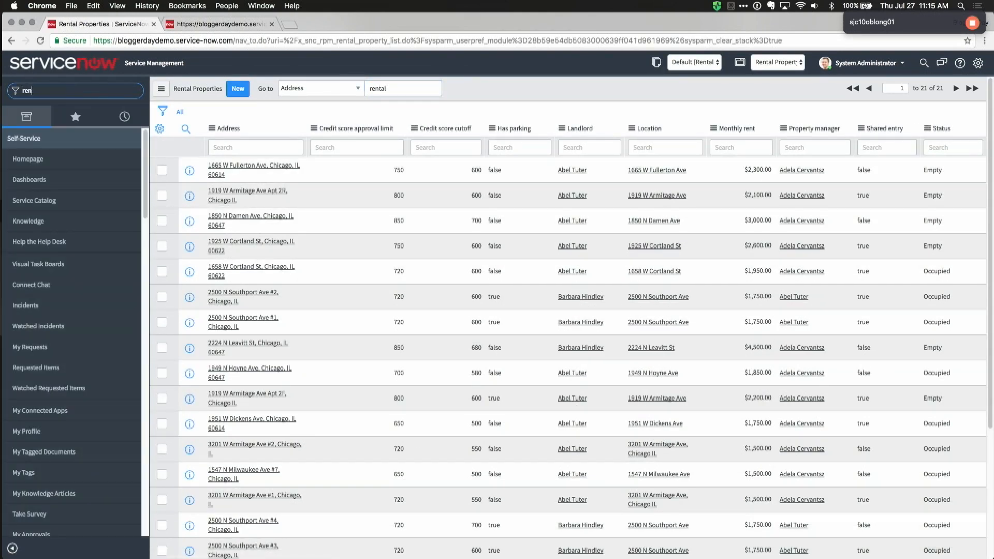
{"action": "type", "text": "tal"}
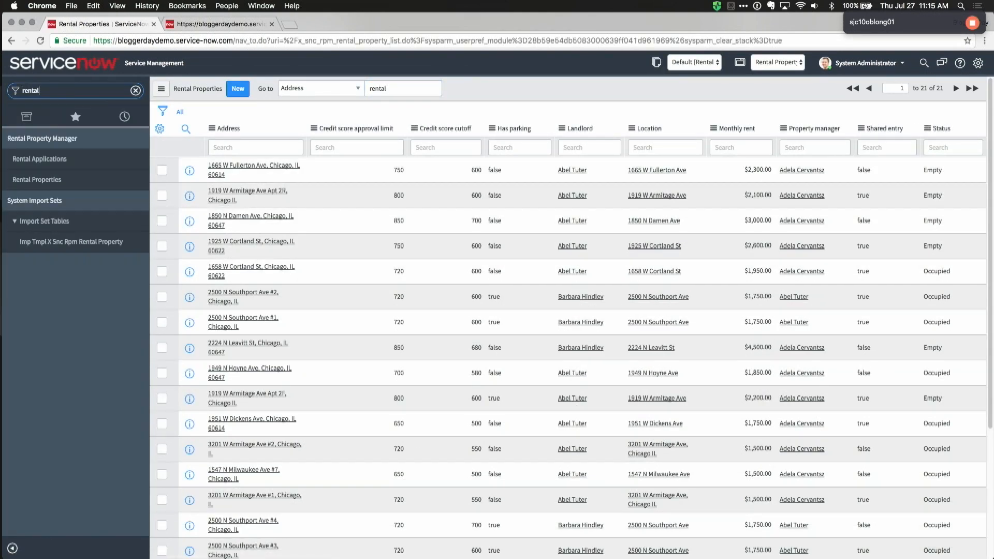
{"action": "left_click", "coordinate": [49, 162]}
{"action": "left_click", "coordinate": [243, 89]}
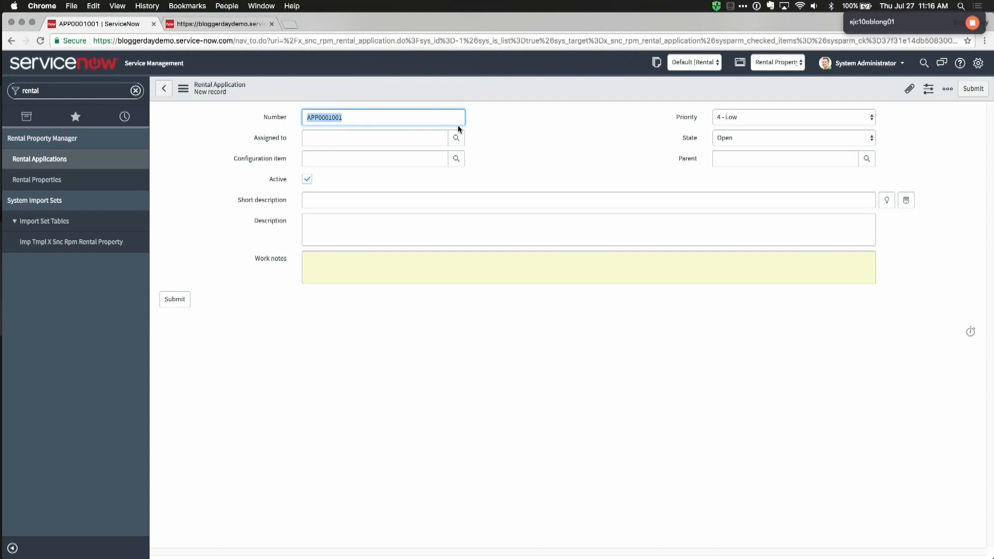
{"action": "key", "text": "ctrl+Tab"}
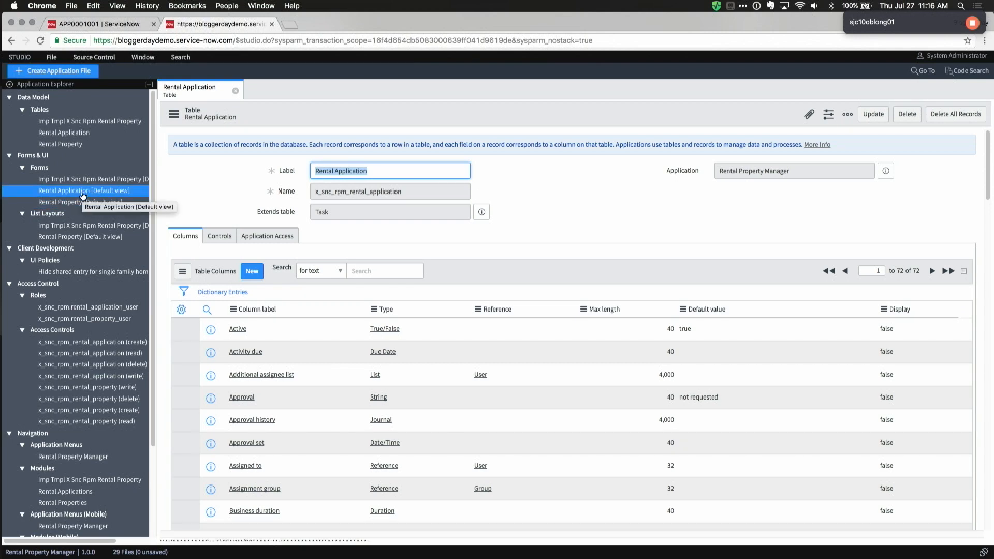
Step: Open the Rental Application default form and remove all its existing fields
{"action": "left_click", "coordinate": [66, 192]}
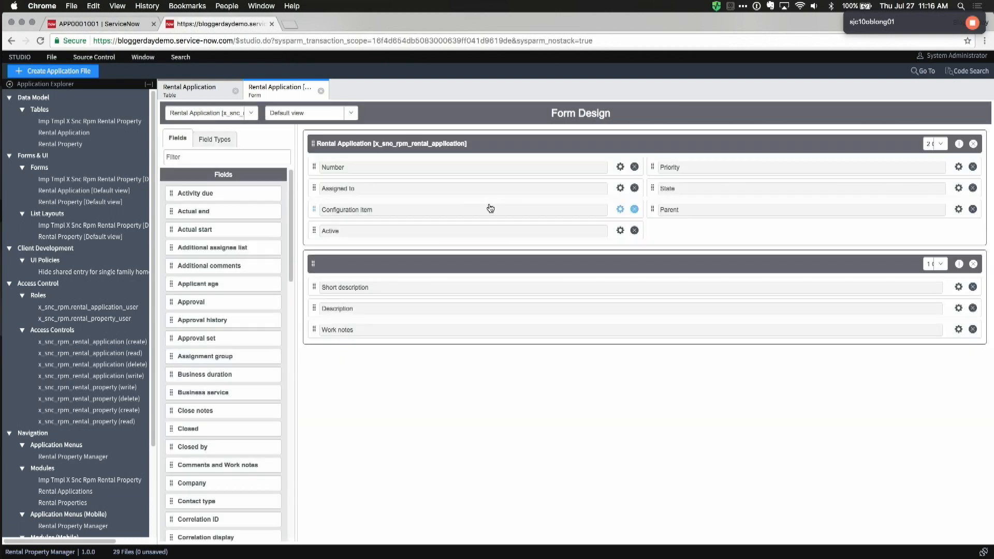
{"action": "left_click", "coordinate": [634, 168]}
{"action": "left_click", "coordinate": [635, 168]}
{"action": "left_click", "coordinate": [635, 167]}
{"action": "left_click", "coordinate": [634, 167]}
{"action": "left_click", "coordinate": [973, 166]}
{"action": "left_click", "coordinate": [973, 166]}
{"action": "left_click", "coordinate": [972, 166]}
{"action": "left_click", "coordinate": [974, 224]}
{"action": "left_click", "coordinate": [973, 223]}
{"action": "left_click", "coordinate": [973, 223]}
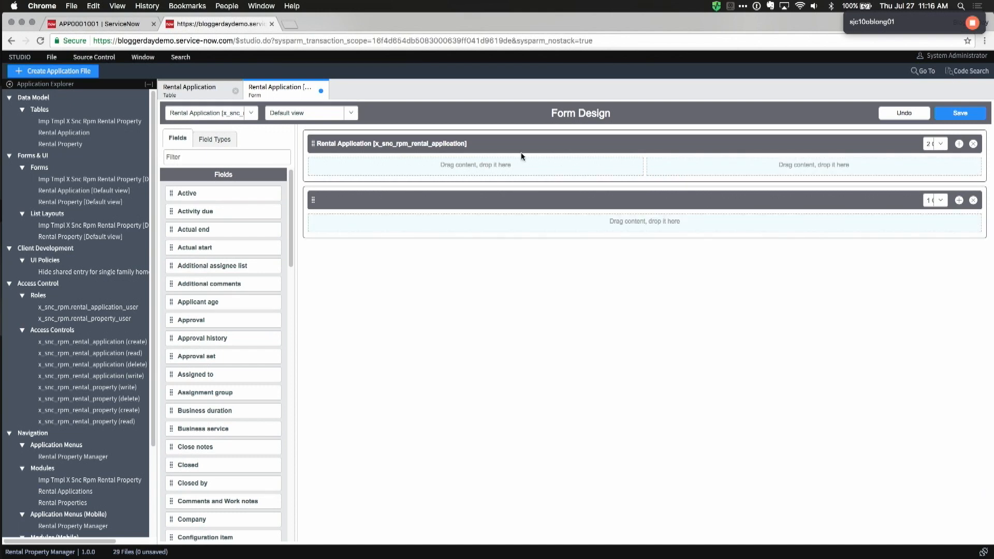
Step: Place Property, First name and Last name in the first section's left column
{"action": "left_click", "coordinate": [217, 159]}
{"action": "type", "text": "popr"}
{"action": "key", "text": "BackSpace"}
{"action": "key", "text": "BackSpace"}
{"action": "key", "text": "BackSpace"}
{"action": "key", "text": "BackSpace"}
{"action": "type", "text": "prop"}
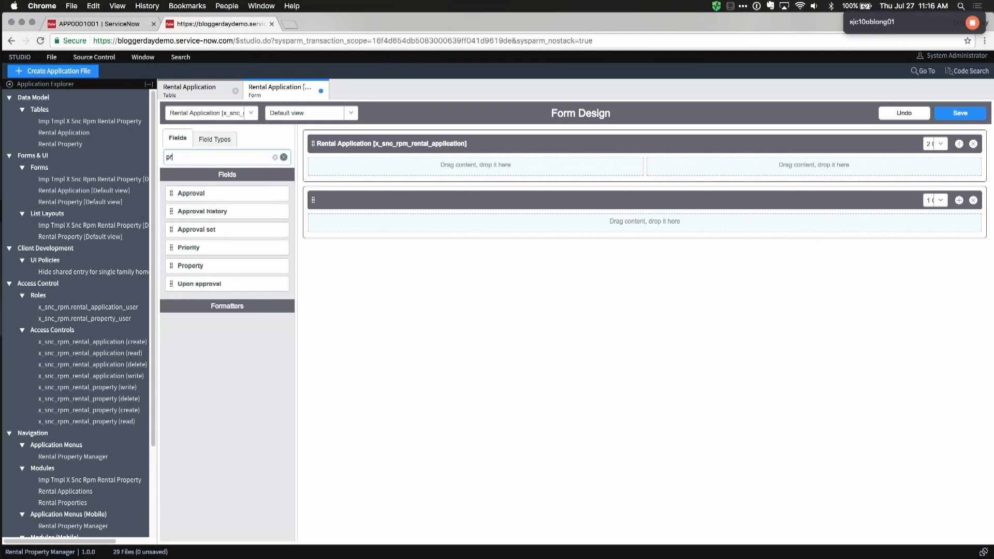
{"action": "left_click_drag", "start_coordinate": [220, 194], "coordinate": [362, 167]}
{"action": "key", "text": "BackSpace"}
{"action": "key", "text": "BackSpace"}
{"action": "key", "text": "BackSpace"}
{"action": "key", "text": "BackSpace"}
{"action": "type", "text": "name"}
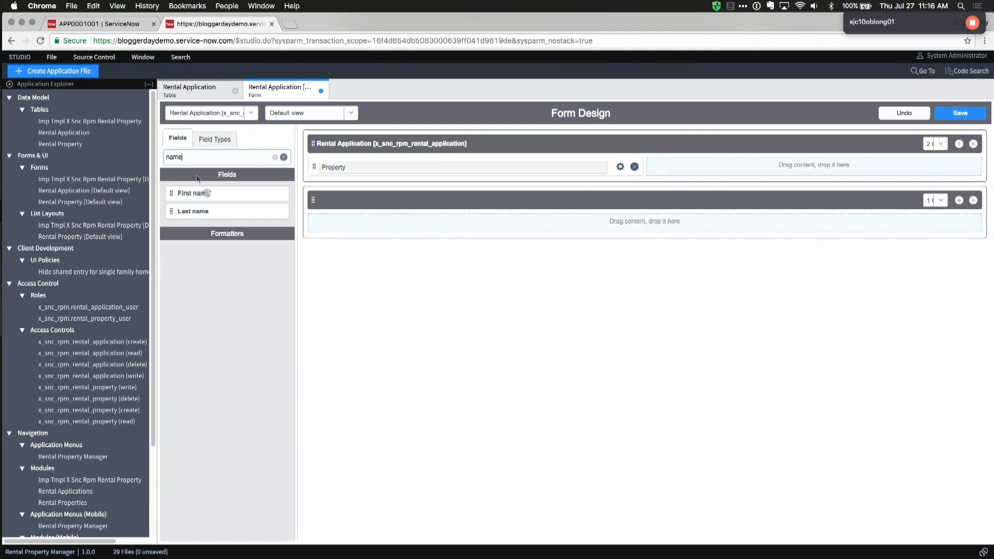
{"action": "left_click_drag", "start_coordinate": [201, 194], "coordinate": [343, 184]}
{"action": "left_click_drag", "start_coordinate": [189, 195], "coordinate": [337, 209]}
Step: Put Credit score and Applicant age in the first section's right column
{"action": "key", "text": "BackSpace"}
{"action": "key", "text": "BackSpace"}
{"action": "key", "text": "BackSpace"}
{"action": "key", "text": "BackSpace"}
{"action": "type", "text": "credi"}
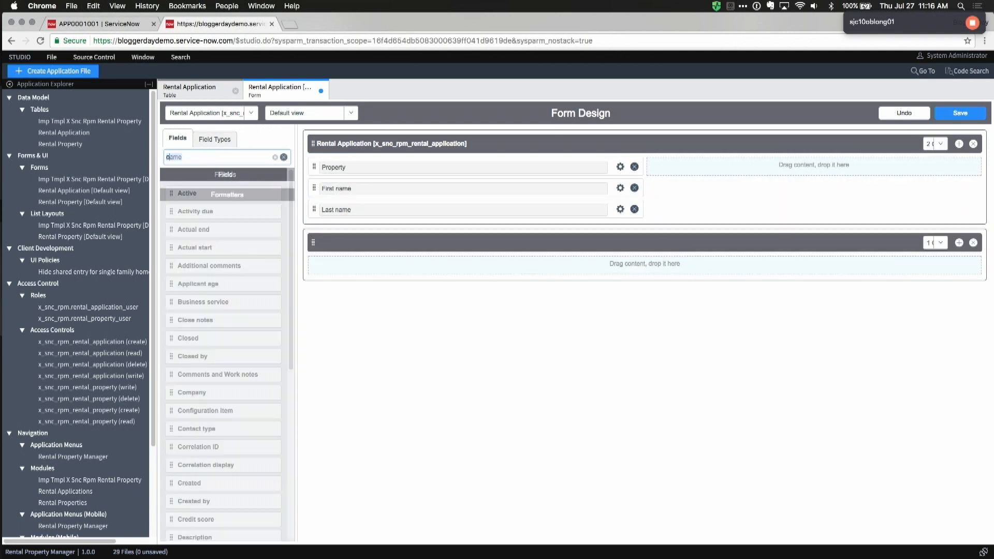
{"action": "left_click_drag", "start_coordinate": [212, 193], "coordinate": [701, 174]}
{"action": "key", "text": "BackSpace"}
{"action": "key", "text": "BackSpace"}
{"action": "key", "text": "BackSpace"}
{"action": "key", "text": "BackSpace"}
{"action": "key", "text": "BackSpace"}
{"action": "type", "text": "age"}
{"action": "left_click_drag", "start_coordinate": [178, 193], "coordinate": [682, 191]}
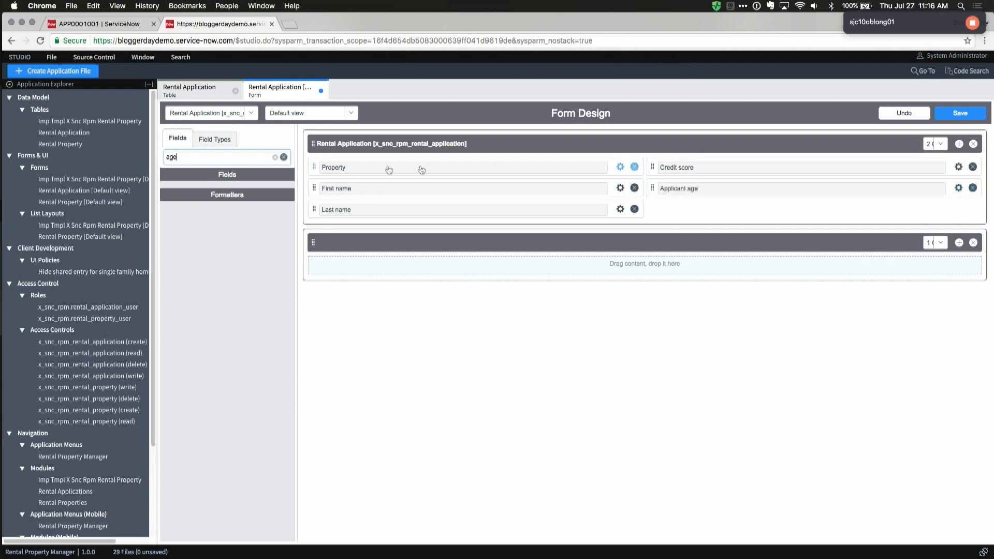
Step: Add Email below Last name and Approval below Applicant age
{"action": "key", "text": "super+a"}
{"action": "type", "text": "email"}
{"action": "left_click_drag", "start_coordinate": [215, 193], "coordinate": [366, 228]}
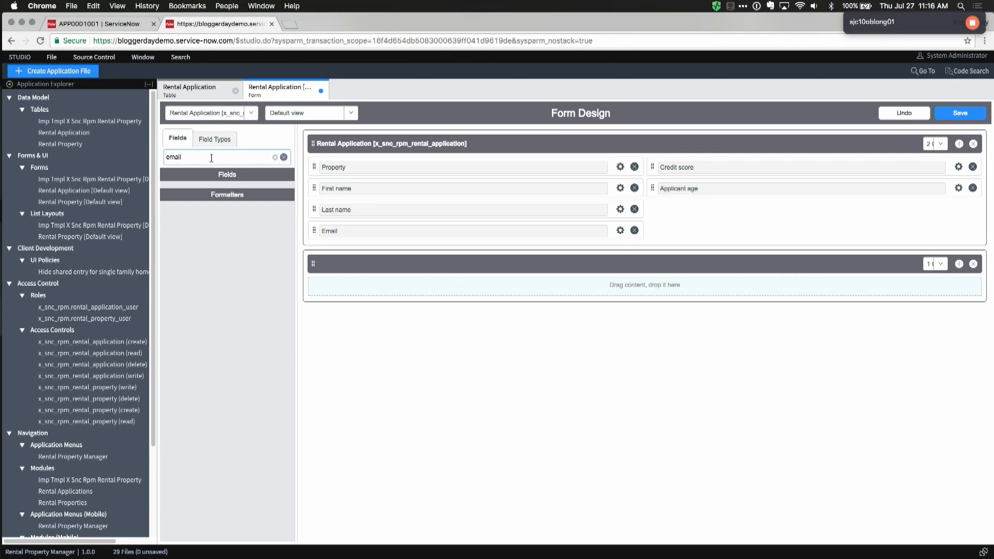
{"action": "key", "text": "super+a"}
{"action": "key", "text": "BackSpace"}
{"action": "type", "text": "ap"}
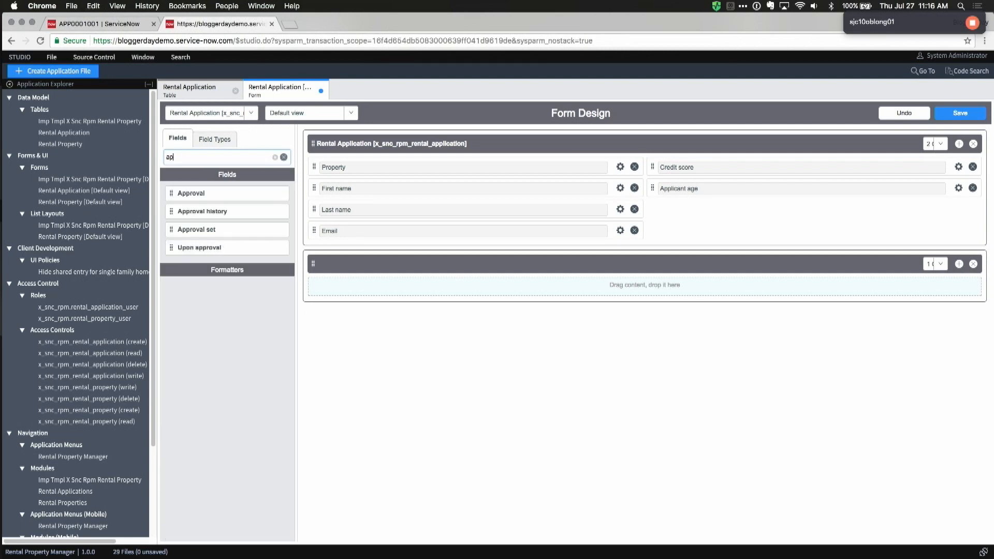
{"action": "left_click_drag", "start_coordinate": [210, 194], "coordinate": [708, 210]}
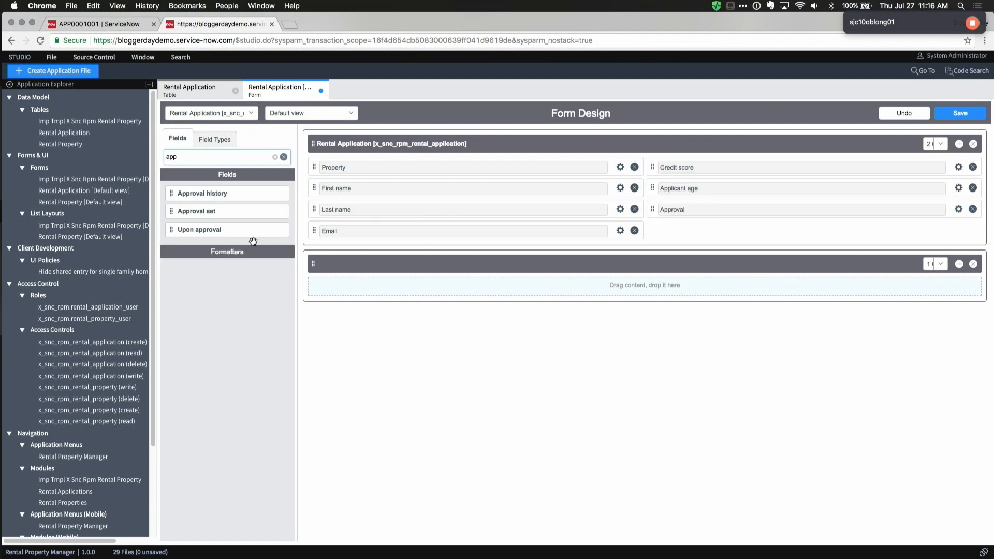
Step: Add Additional comments, Work notes and the Activities (filtered) formatter to the second section, and save the layout
{"action": "key", "text": "BackSpace"}
{"action": "key", "text": "BackSpace"}
{"action": "key", "text": "BackSpace"}
{"action": "type", "text": "add"}
{"action": "left_click_drag", "start_coordinate": [216, 214], "coordinate": [394, 286]}
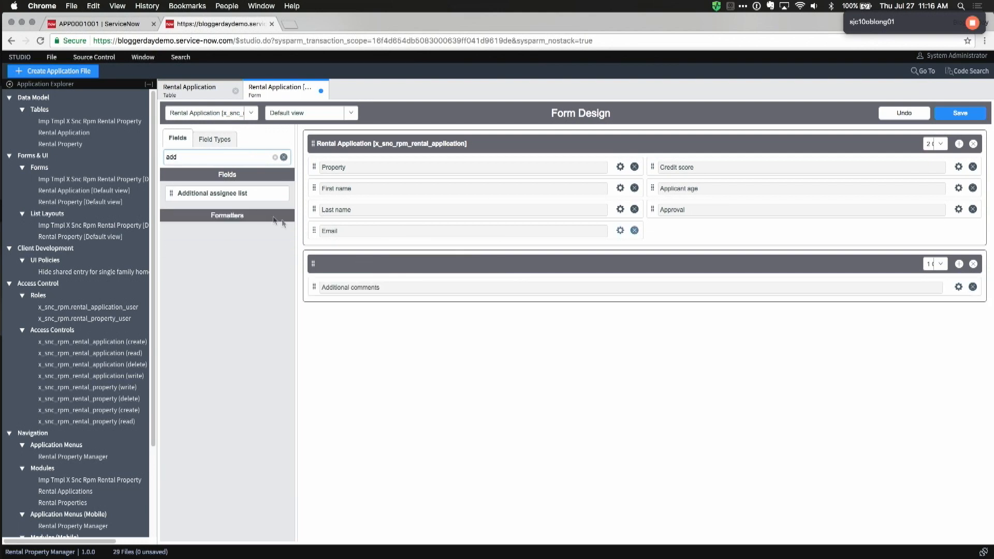
{"action": "double_click", "coordinate": [188, 156]}
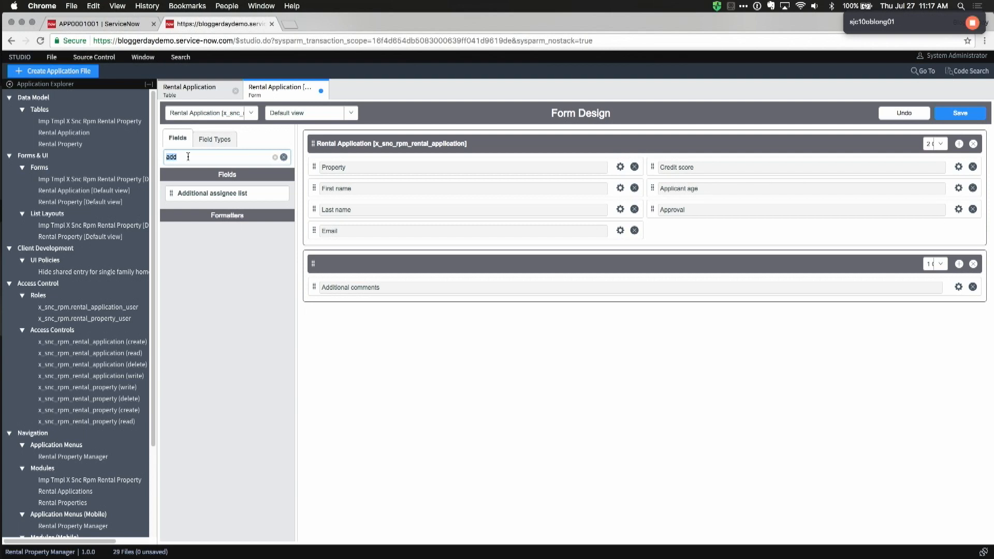
{"action": "type", "text": "work"}
{"action": "left_click_drag", "start_coordinate": [222, 231], "coordinate": [378, 310]}
{"action": "double_click", "coordinate": [202, 158]}
{"action": "type", "text": "acti"}
{"action": "left_click_drag", "start_coordinate": [207, 252], "coordinate": [395, 331]}
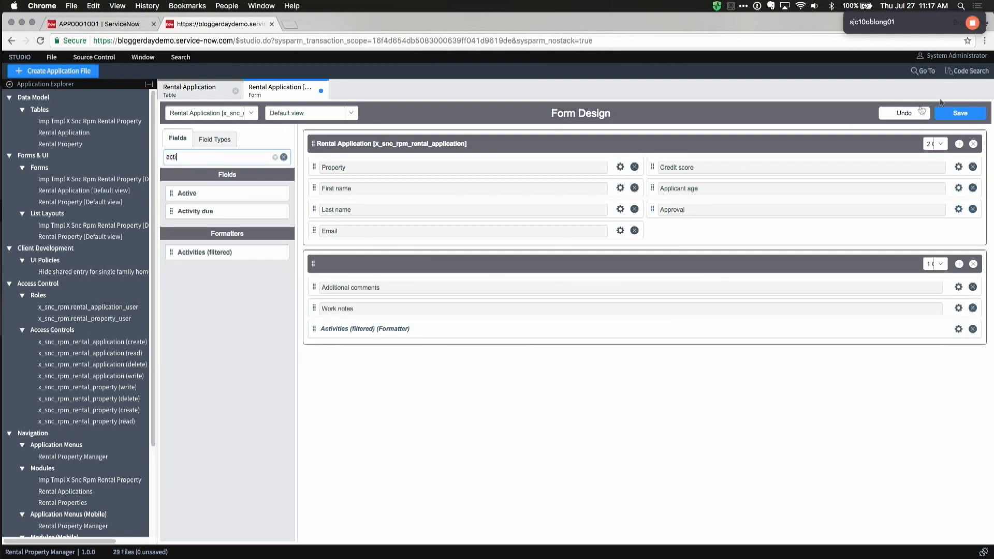
{"action": "left_click", "coordinate": [964, 113]}
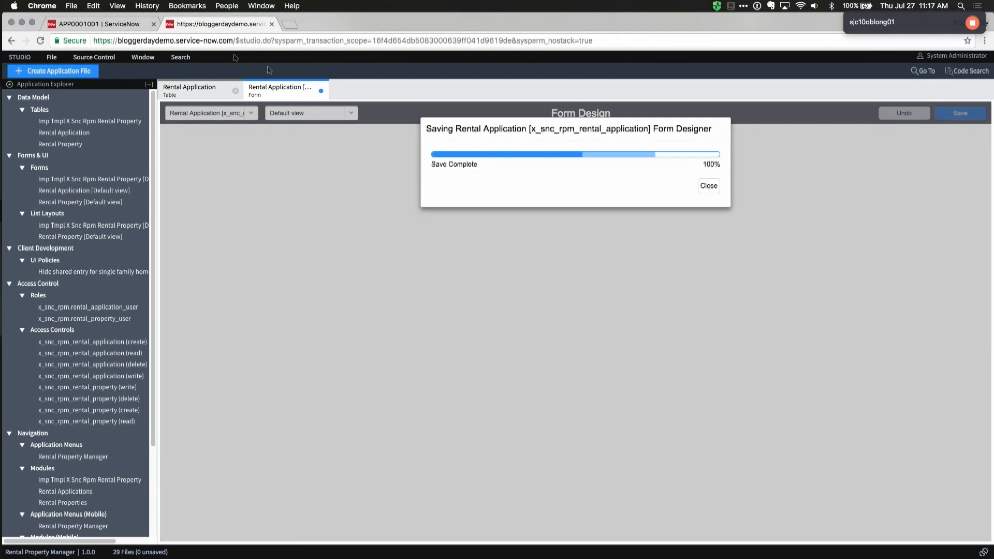
{"action": "left_click", "coordinate": [123, 25]}
Step: Reload the new record form, choose a property, and save the rental application
{"action": "right_click", "coordinate": [397, 91]}
{"action": "left_click", "coordinate": [419, 175]}
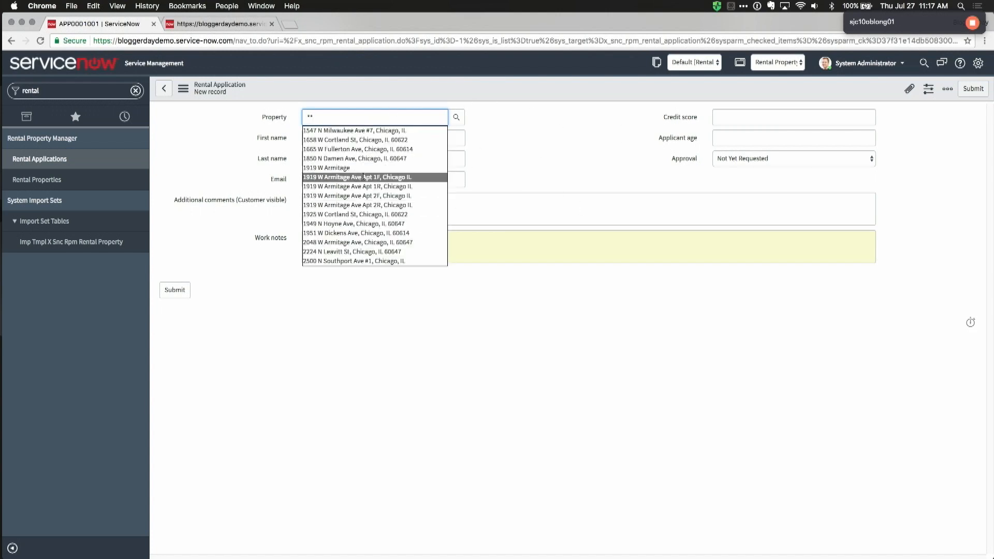
{"action": "left_click", "coordinate": [381, 177]}
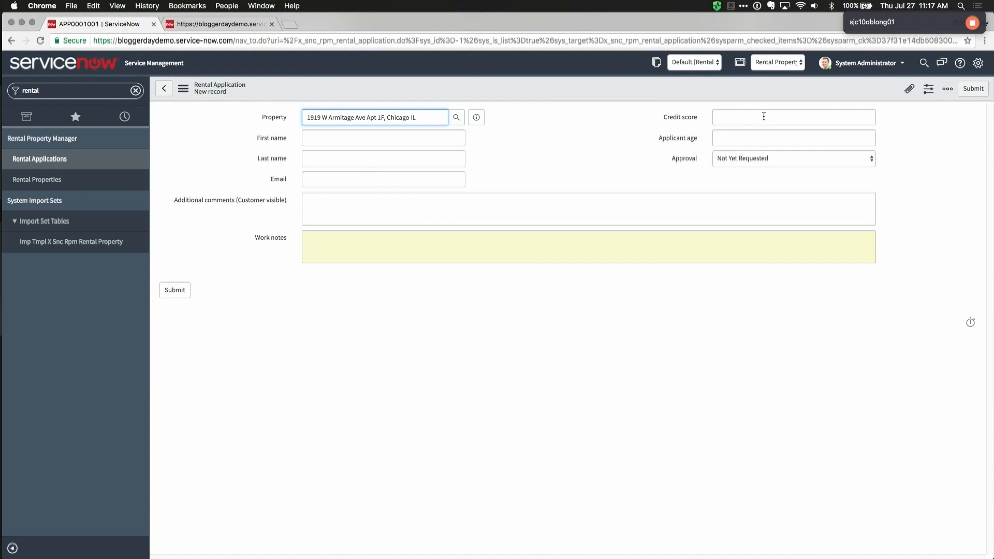
{"action": "right_click", "coordinate": [480, 81]}
{"action": "left_click", "coordinate": [492, 84]}
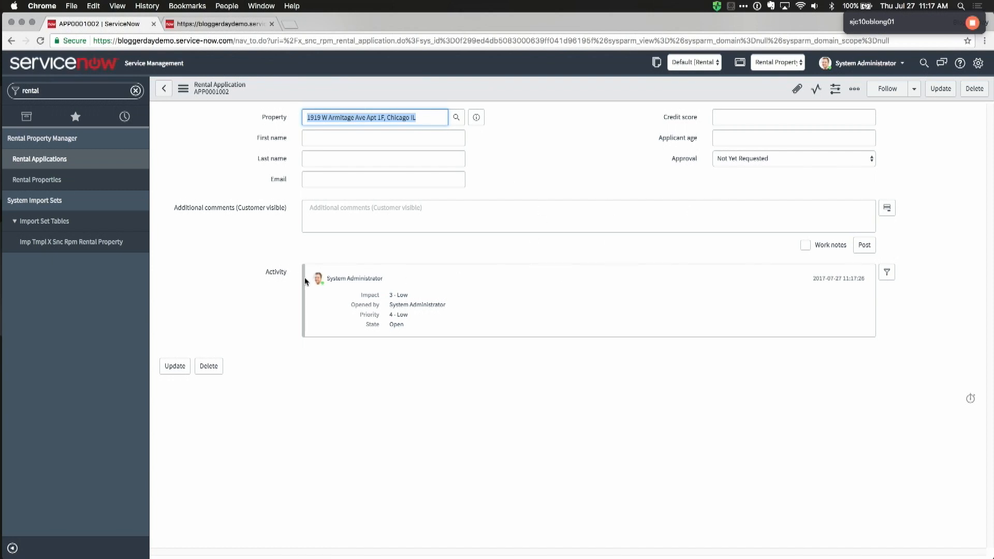
Step: Post 'Test' as an additional comment, check the Approval choices unchanged, and return to Studio
{"action": "left_click", "coordinate": [385, 214]}
{"action": "type", "text": "Test"}
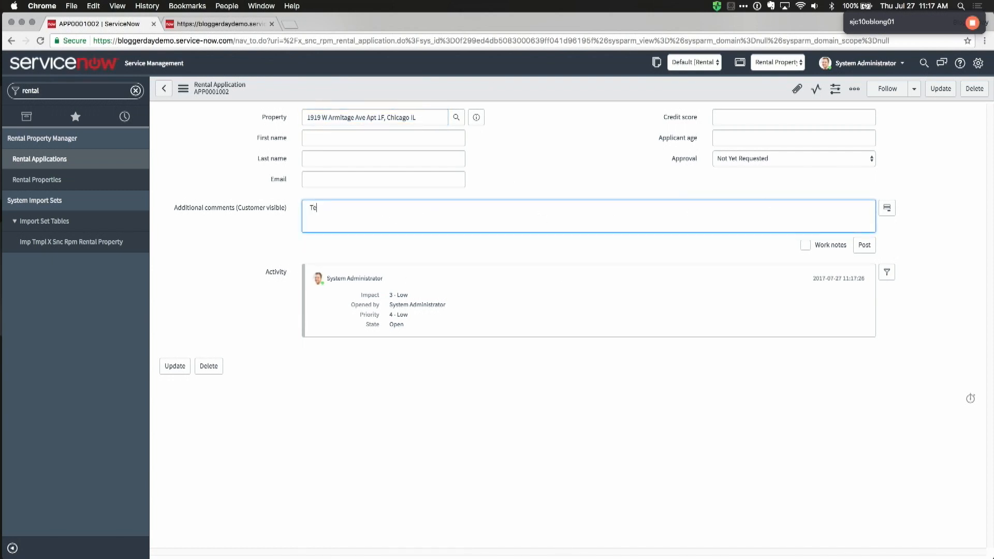
{"action": "left_click", "coordinate": [863, 244]}
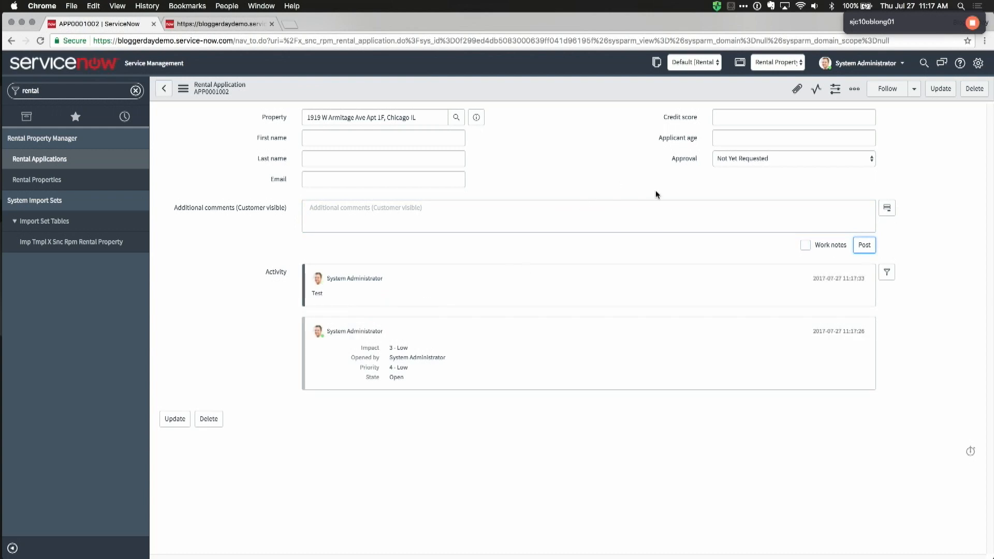
{"action": "left_click", "coordinate": [732, 161]}
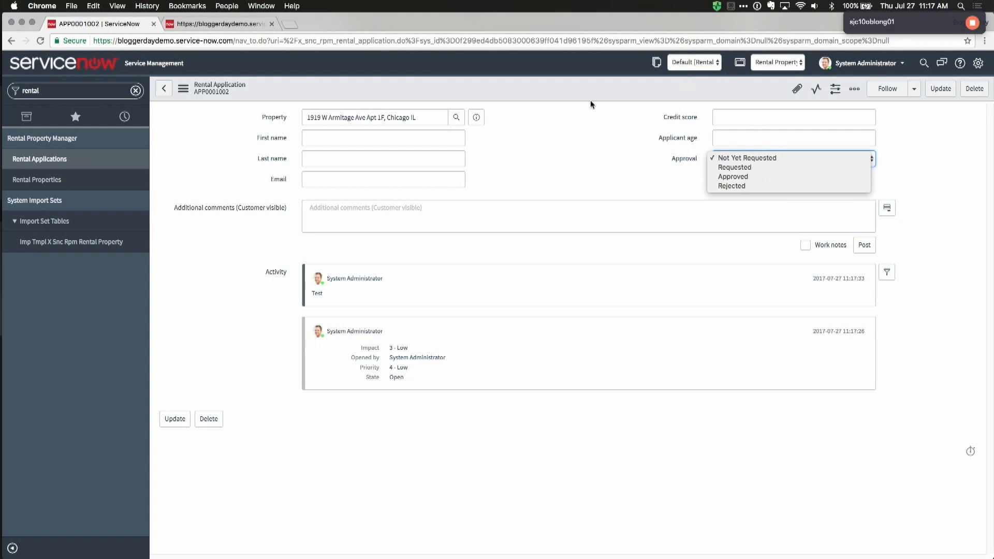
{"action": "left_click", "coordinate": [510, 210]}
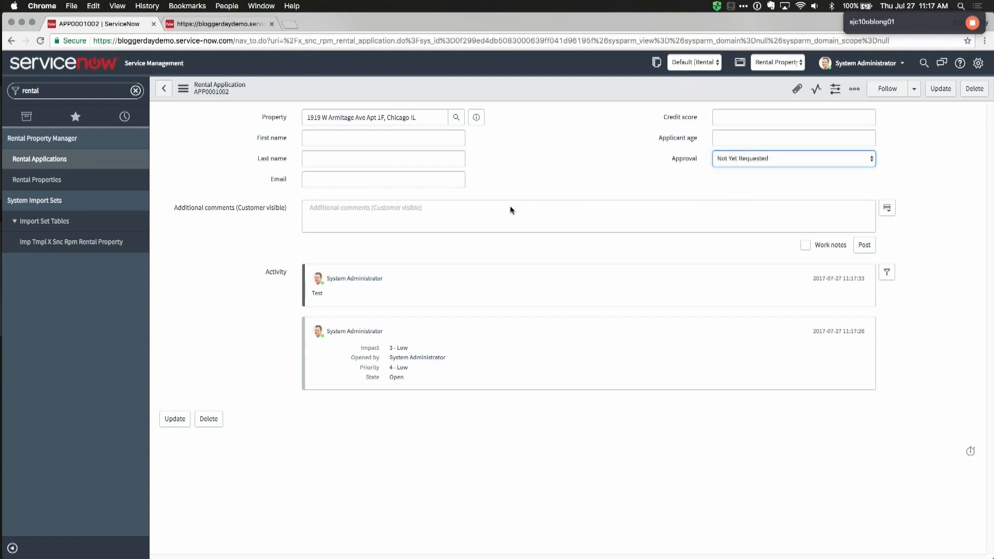
{"action": "left_click", "coordinate": [392, 231]}
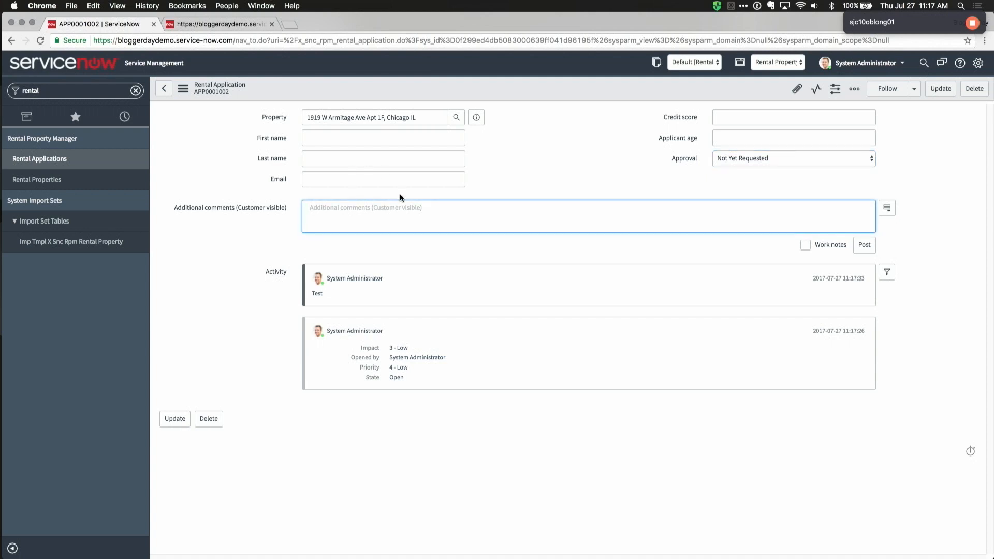
{"action": "key", "text": "ctrl+Tab"}
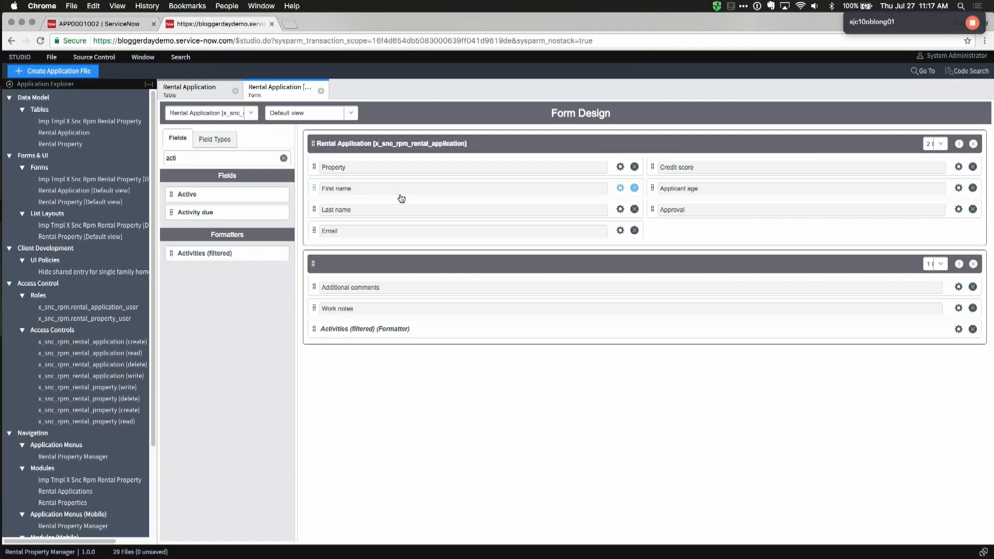
Step: Create a new workflow application file named Rental Approval Workflow
{"action": "left_click", "coordinate": [76, 74]}
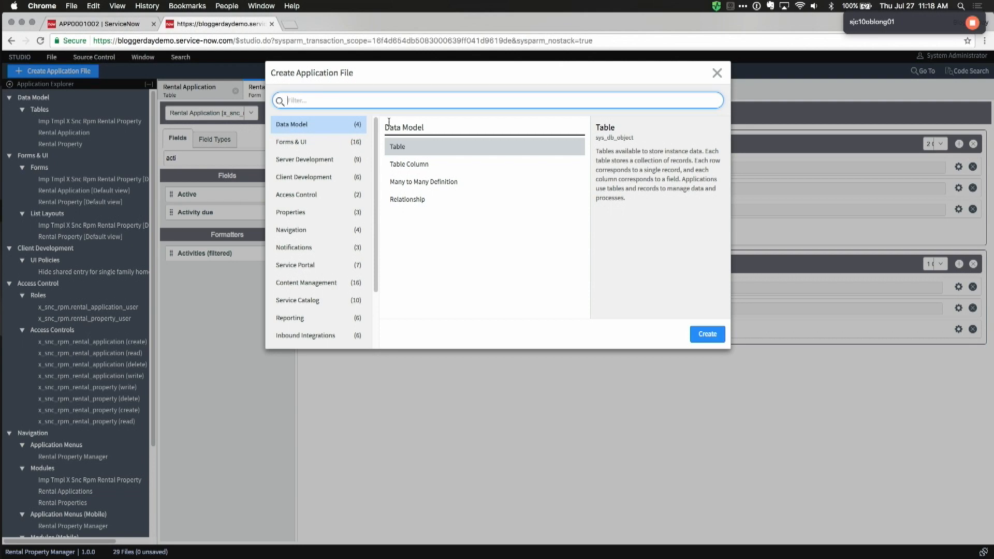
{"action": "type", "text": "work"}
{"action": "double_click", "coordinate": [402, 144]}
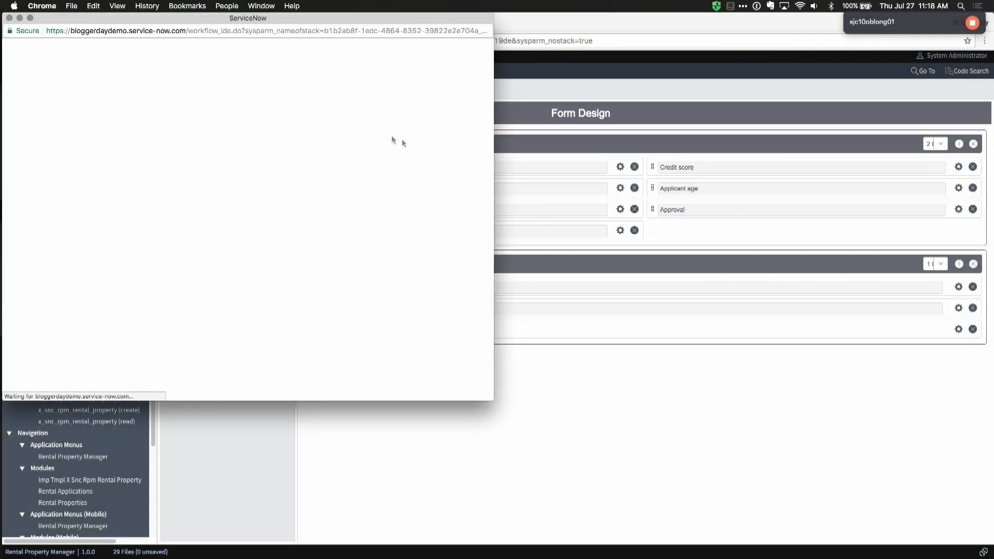
{"action": "left_click_drag", "start_coordinate": [493, 400], "coordinate": [953, 525]}
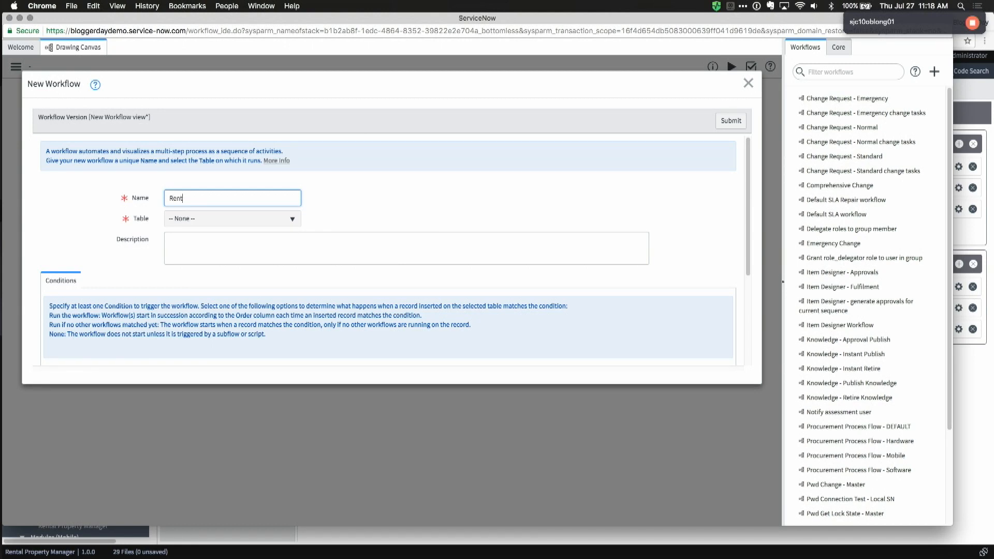
{"action": "type", "text": "oval Workf"}
Step: Set the workflow's table to Rental Application, submit it, and move End to the canvas lower right
{"action": "left_click", "coordinate": [257, 214]}
{"action": "left_click", "coordinate": [235, 220]}
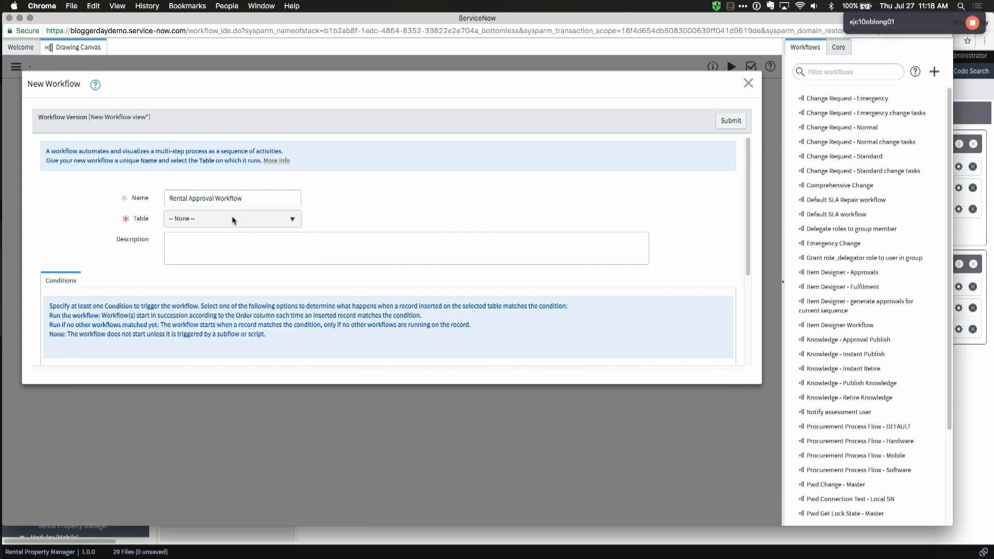
{"action": "right_click", "coordinate": [234, 218]}
{"action": "left_click", "coordinate": [206, 220]}
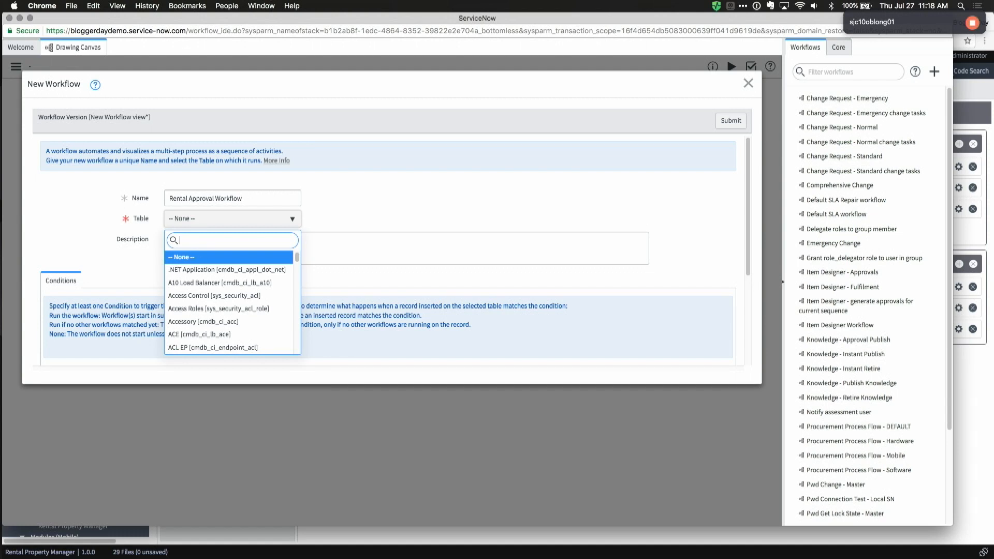
{"action": "type", "text": "rental"}
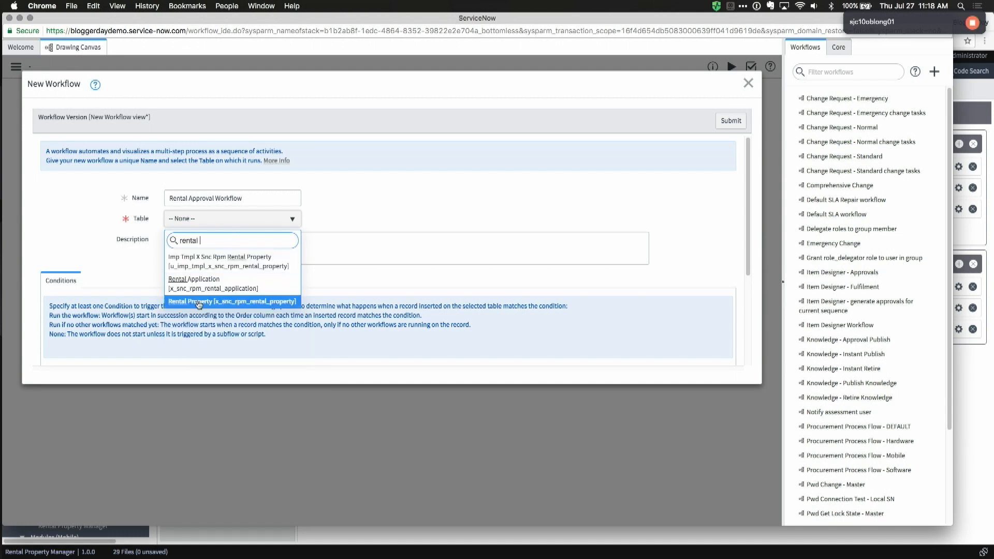
{"action": "left_click", "coordinate": [197, 285]}
{"action": "left_click", "coordinate": [310, 260]}
{"action": "scroll", "coordinate": [310, 261], "scroll_direction": "down", "scroll_amount": 5}
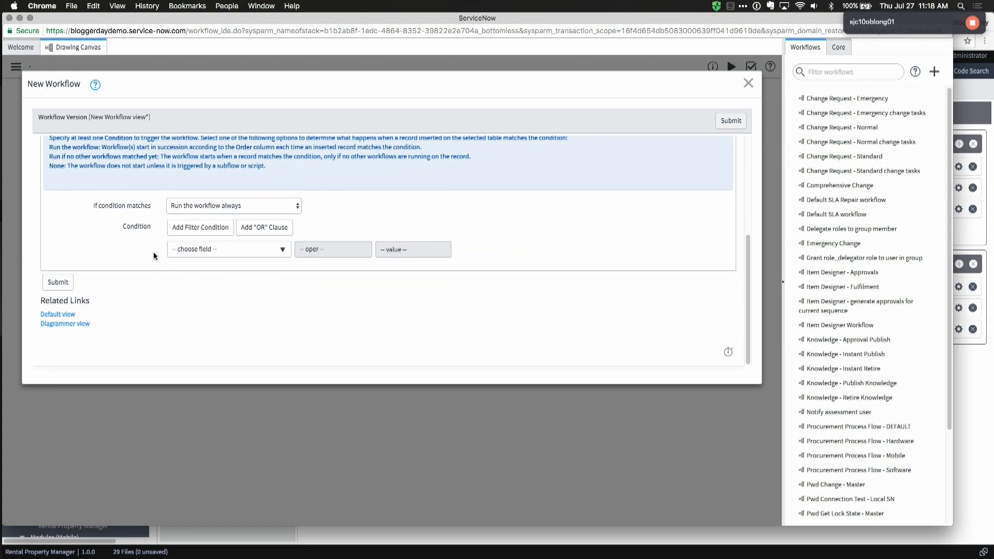
{"action": "left_click", "coordinate": [62, 281]}
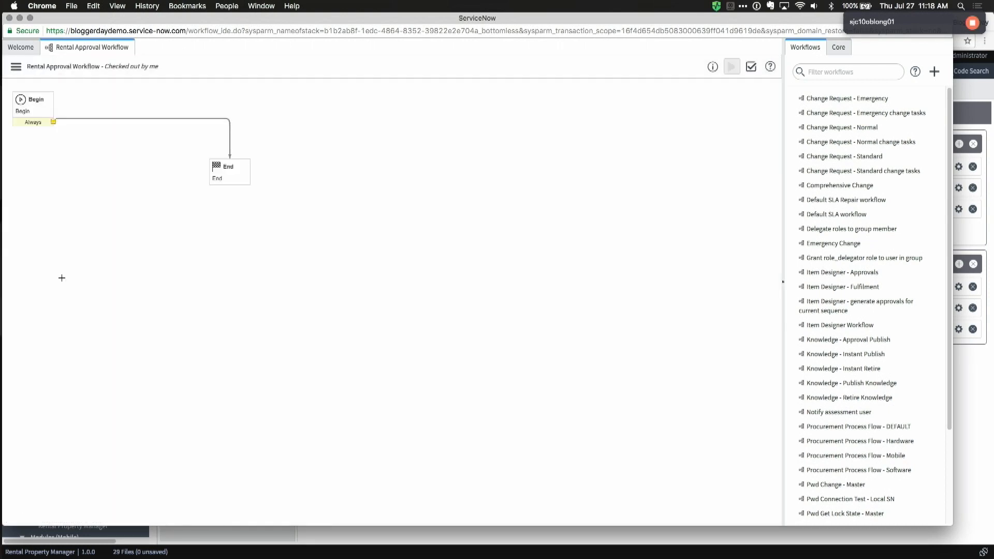
{"action": "left_click_drag", "start_coordinate": [238, 165], "coordinate": [739, 484]}
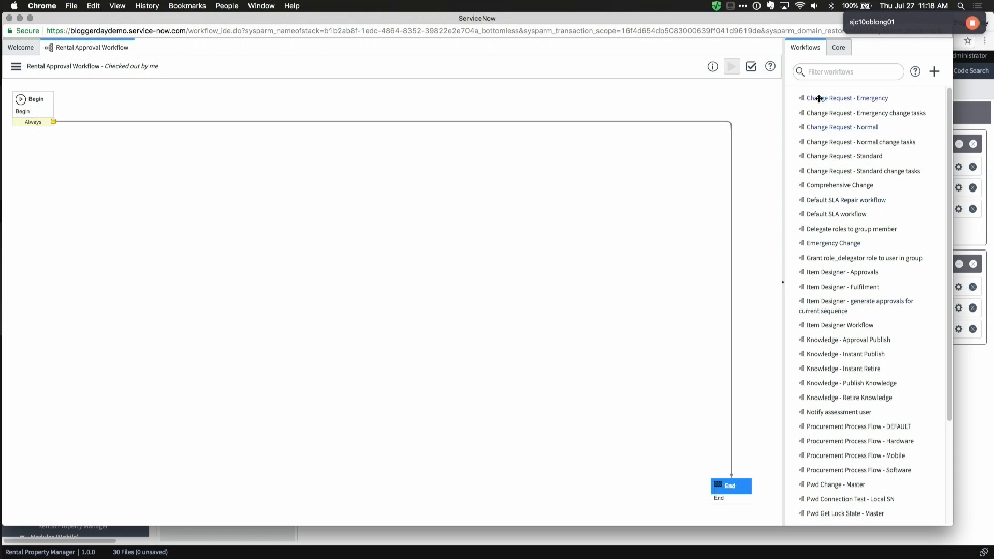
{"action": "left_click", "coordinate": [838, 50]}
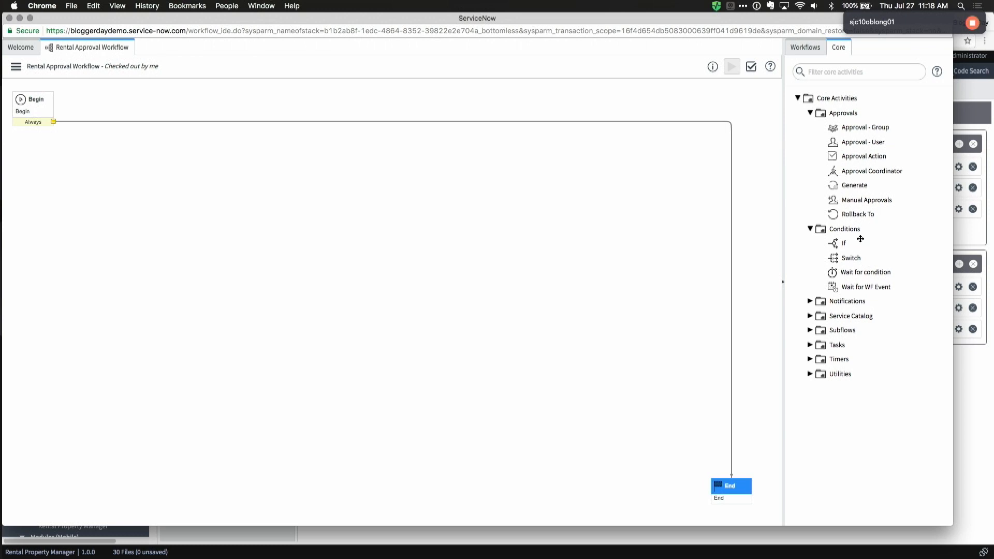
Step: Add an If activity named 'Credit score above approval limit' with Credit score as the condition field
{"action": "left_click_drag", "start_coordinate": [844, 242], "coordinate": [138, 92]}
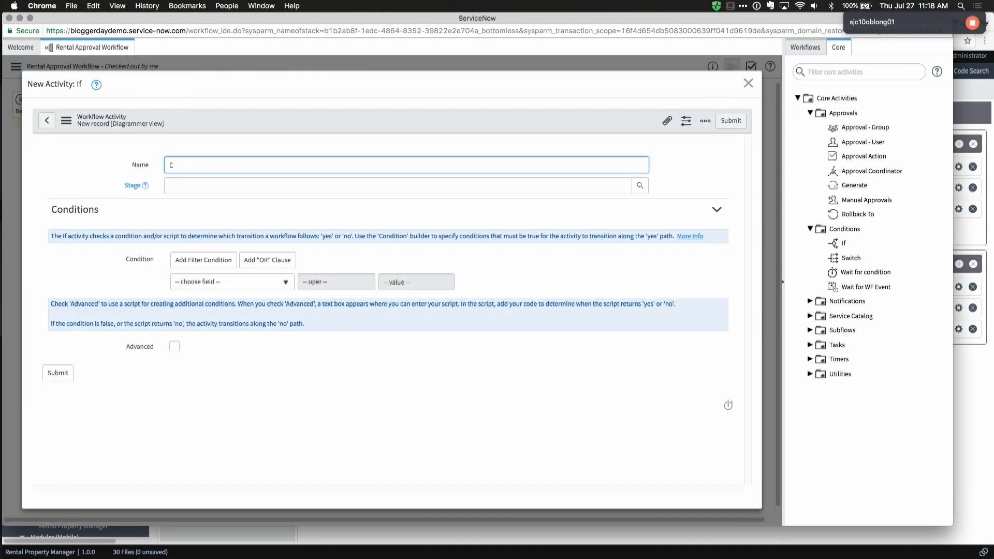
{"action": "type", "text": "Credit score above appr"}
{"action": "left_click", "coordinate": [209, 286]}
{"action": "type", "text": "cred"}
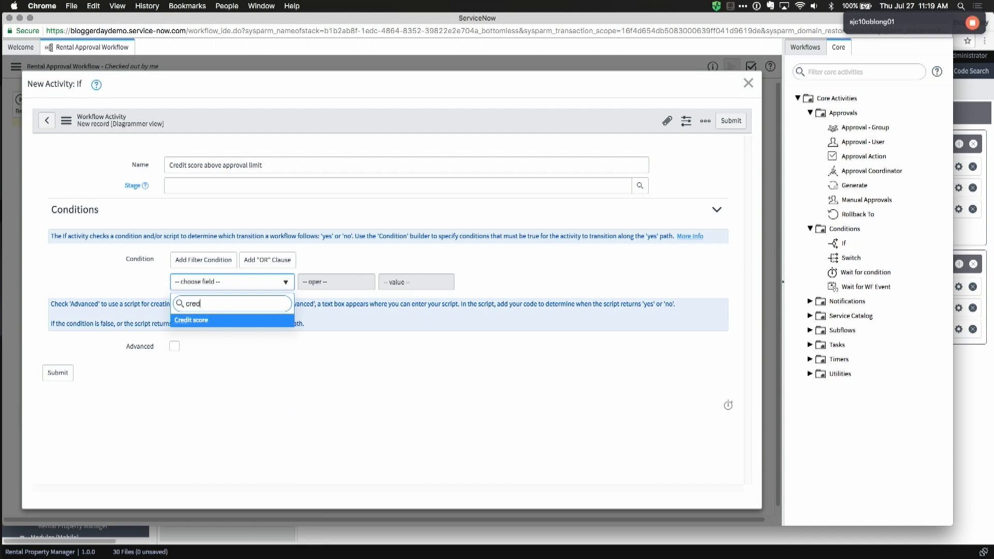
{"action": "key", "text": "Return"}
Step: Make the condition 'greater than or is field' Property.Credit score approval limit and submit the If activity
{"action": "left_click", "coordinate": [344, 282]}
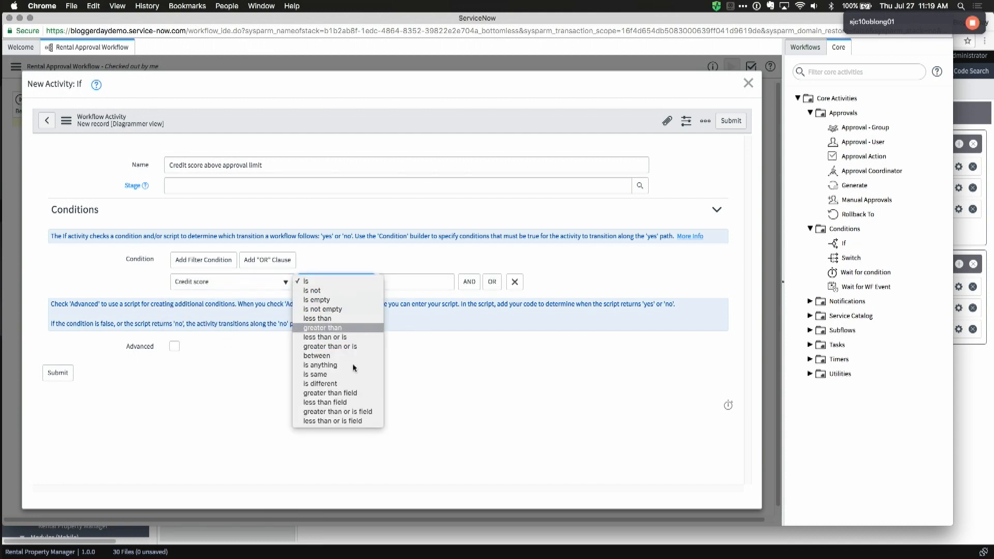
{"action": "left_click", "coordinate": [344, 413]}
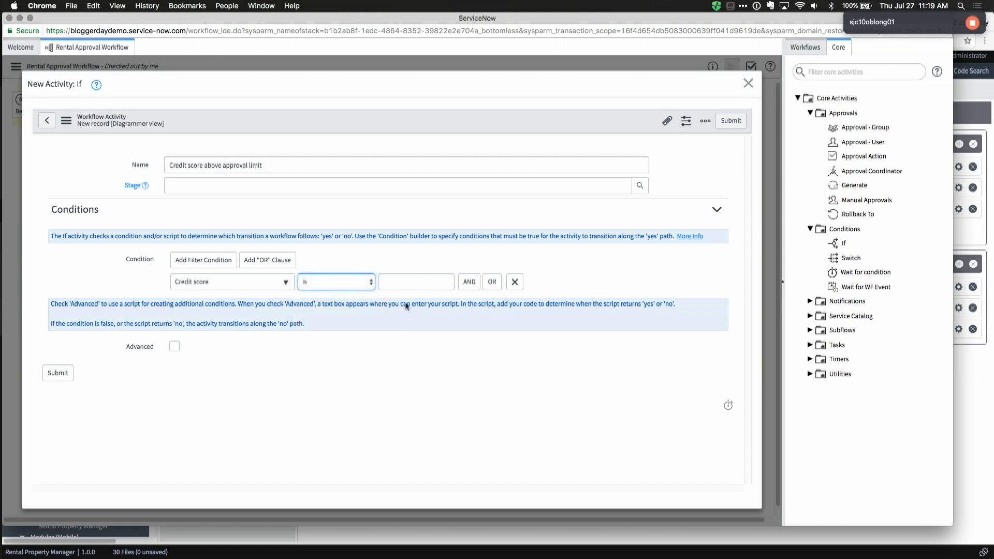
{"action": "left_click", "coordinate": [402, 281]}
{"action": "left_click", "coordinate": [405, 374]}
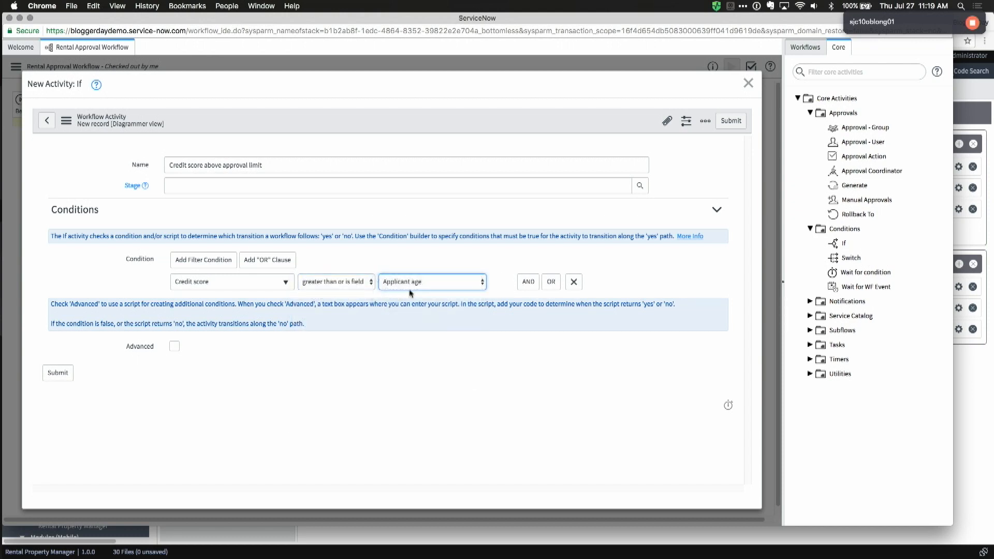
{"action": "left_click", "coordinate": [409, 285]}
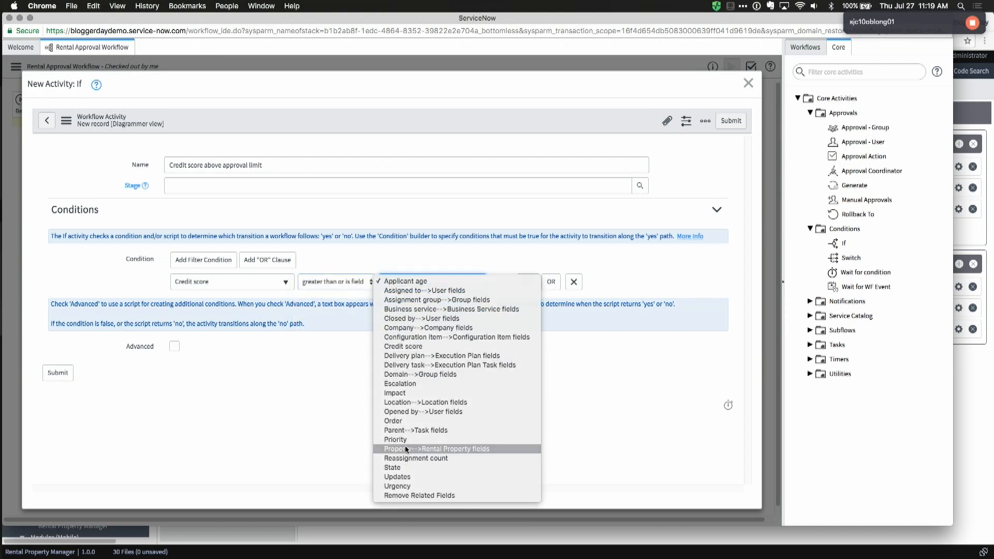
{"action": "left_click", "coordinate": [406, 450]}
{"action": "left_click", "coordinate": [414, 284]}
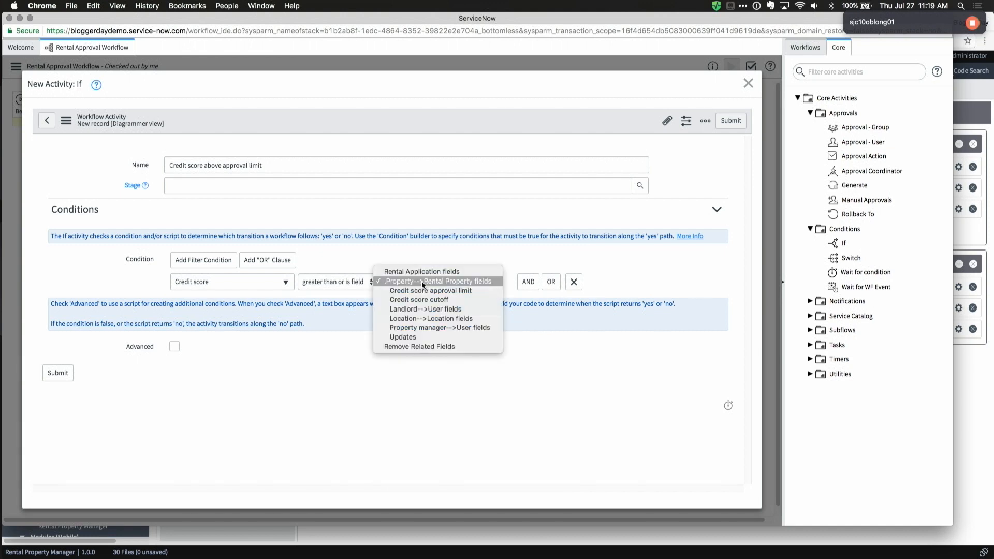
{"action": "left_click", "coordinate": [449, 291]}
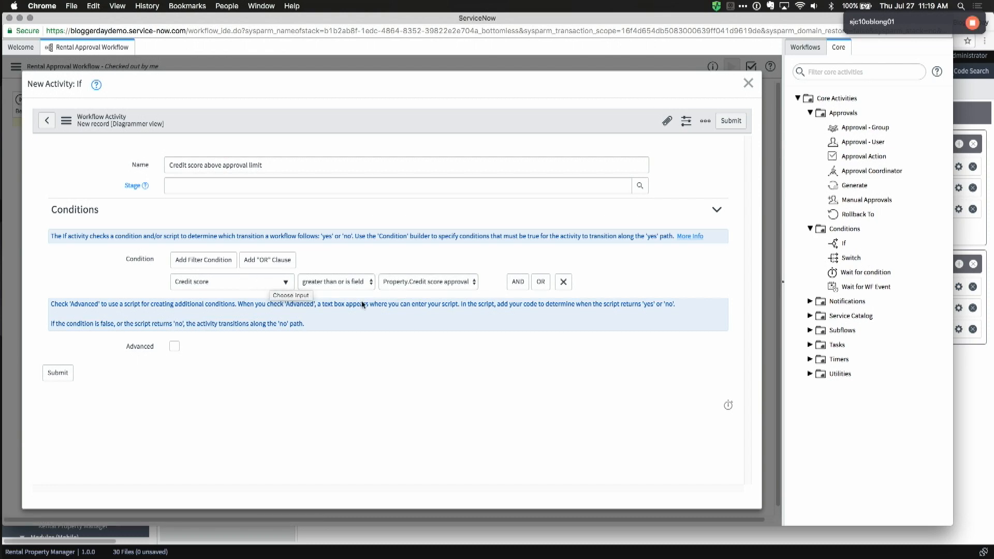
{"action": "left_click", "coordinate": [64, 374]}
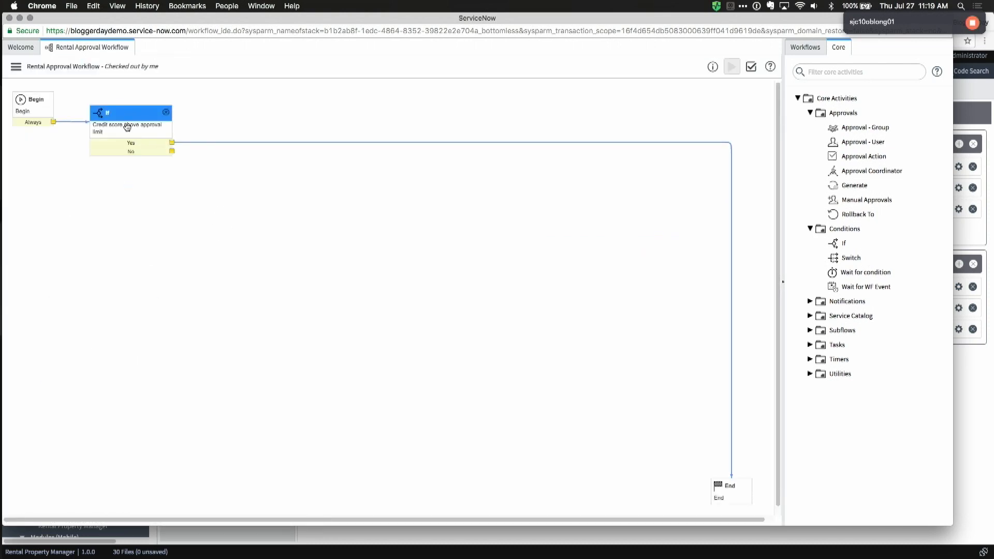
Step: Add a 'Mark approved' Approval Action set to Mark task approved
{"action": "left_click_drag", "start_coordinate": [140, 108], "coordinate": [139, 101]}
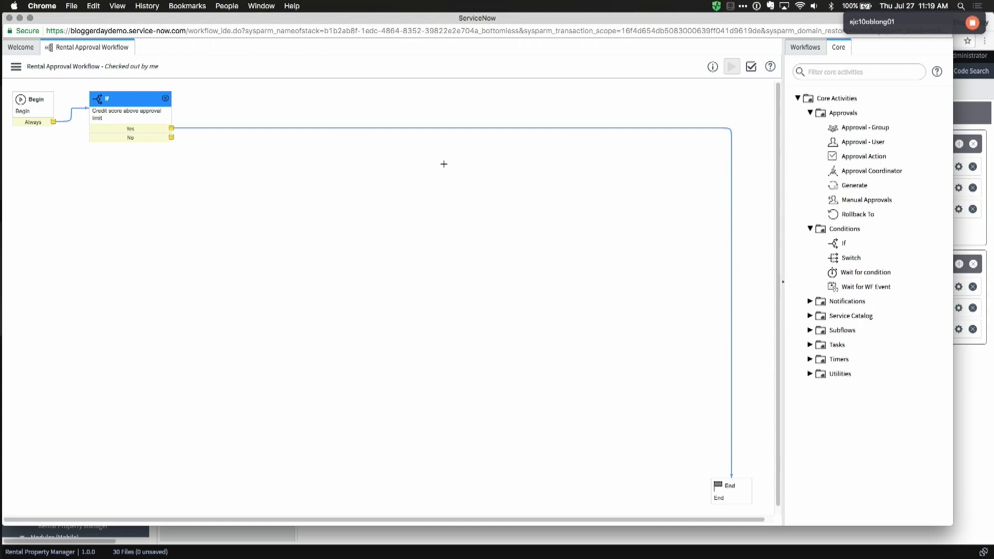
{"action": "left_click", "coordinate": [831, 75]}
{"action": "type", "text": "ao"}
{"action": "key", "text": "BackSpace"}
{"action": "key", "text": "BackSpace"}
{"action": "type", "text": "appro"}
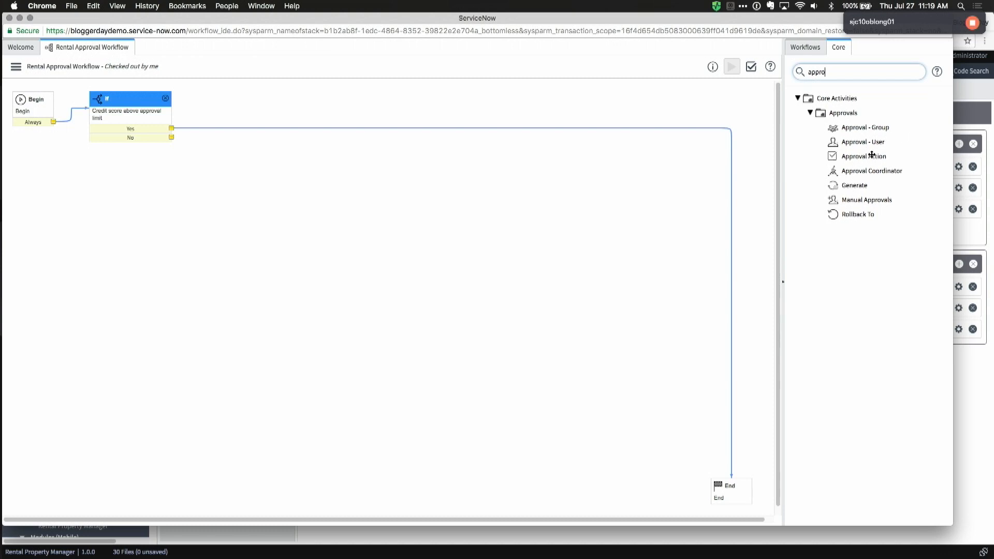
{"action": "left_click_drag", "start_coordinate": [862, 156], "coordinate": [267, 108]}
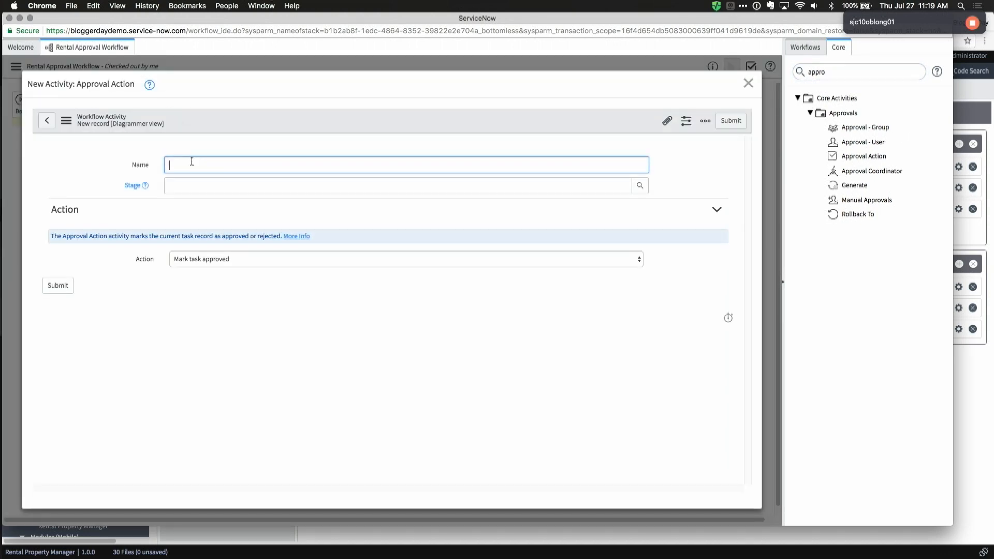
{"action": "type", "text": "Mark approved"}
{"action": "left_click", "coordinate": [193, 258]}
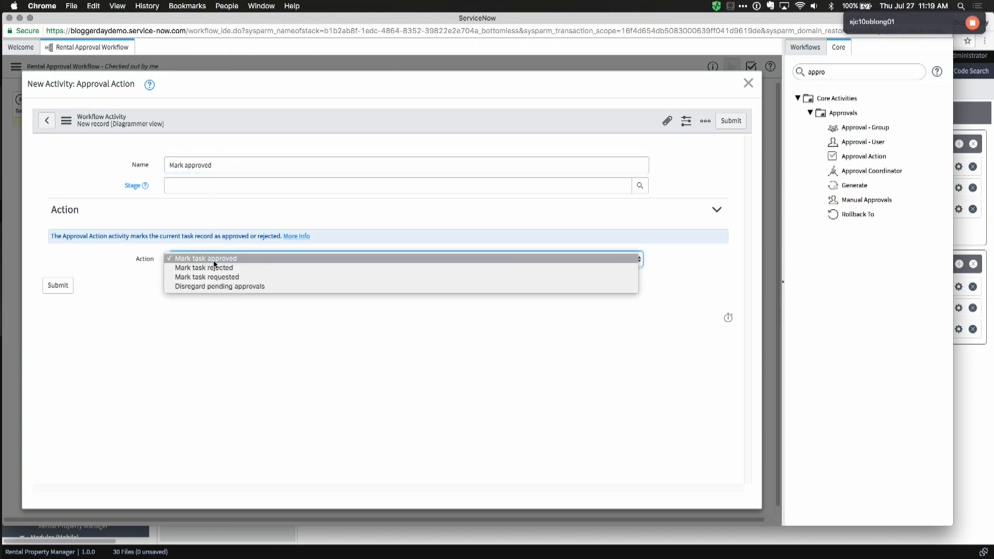
{"action": "left_click", "coordinate": [214, 259]}
{"action": "left_click", "coordinate": [57, 285]}
Step: Add a 'Set approved comment' Set Values step writing Congrats! into Additional comments
{"action": "left_click_drag", "start_coordinate": [262, 113], "coordinate": [578, 109]}
{"action": "double_click", "coordinate": [855, 73]}
{"action": "type", "text": "set"}
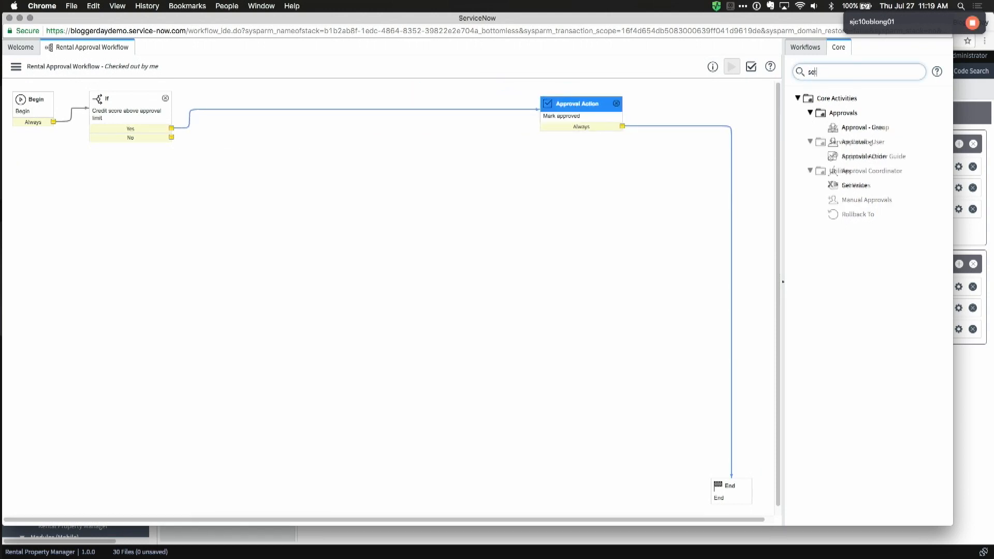
{"action": "left_click_drag", "start_coordinate": [846, 129], "coordinate": [685, 102]}
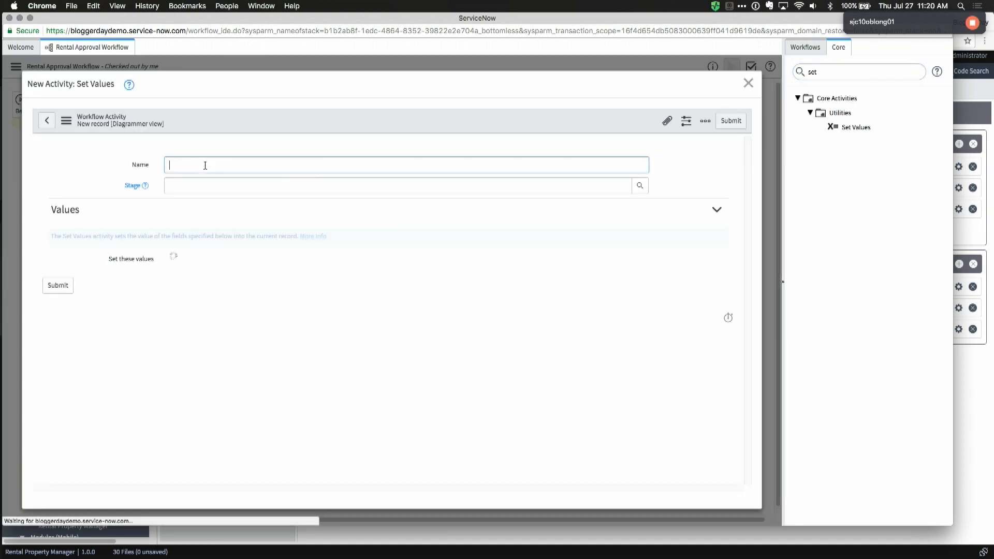
{"action": "type", "text": "Set approval"}
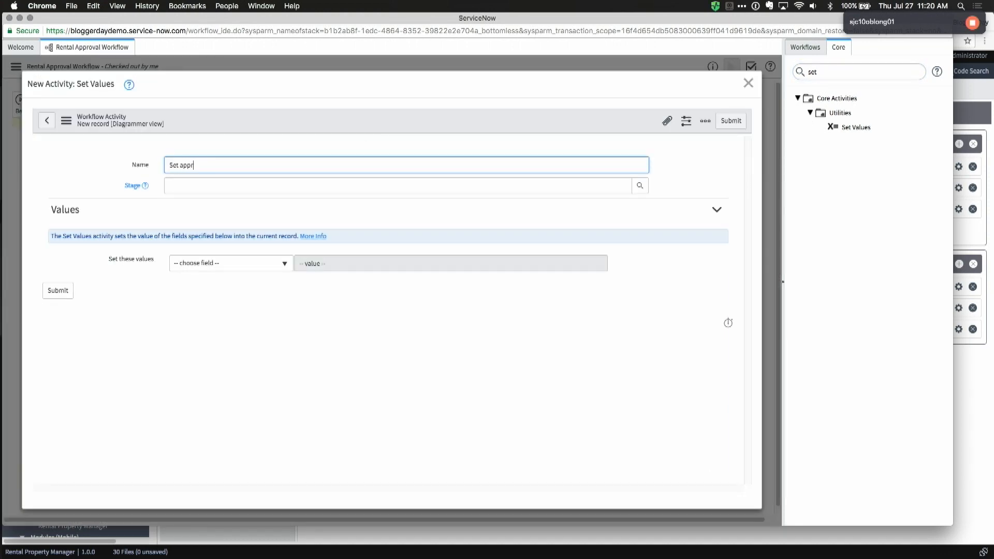
{"action": "key", "text": "BackSpace"}
{"action": "key", "text": "BackSpace"}
{"action": "key", "text": "BackSpace"}
{"action": "key", "text": "BackSpace"}
{"action": "key", "text": "BackSpace"}
{"action": "key", "text": "BackSpace"}
{"action": "key", "text": "BackSpace"}
{"action": "key", "text": "BackSpace"}
{"action": "key", "text": "BackSpace"}
{"action": "type", "text": "approved comment"}
{"action": "left_click", "coordinate": [202, 263]}
{"action": "type", "text": "addi"}
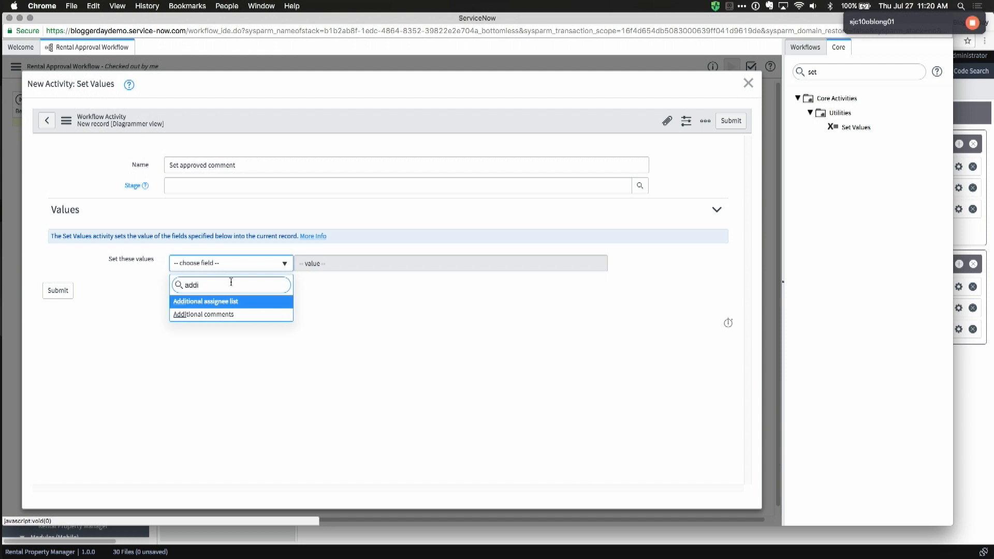
{"action": "left_click", "coordinate": [222, 315]}
{"action": "type", "text": "Congrats!"}
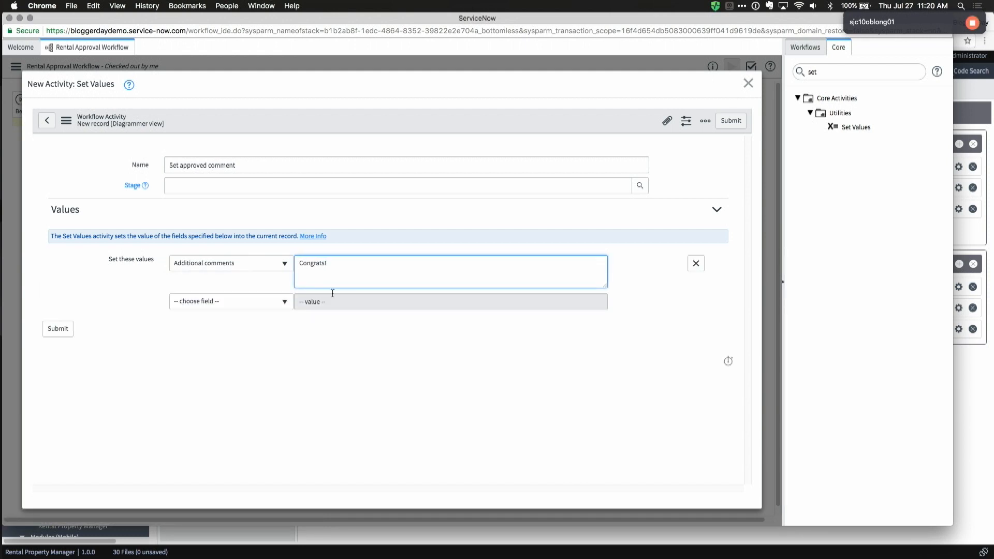
{"action": "left_click", "coordinate": [58, 329]}
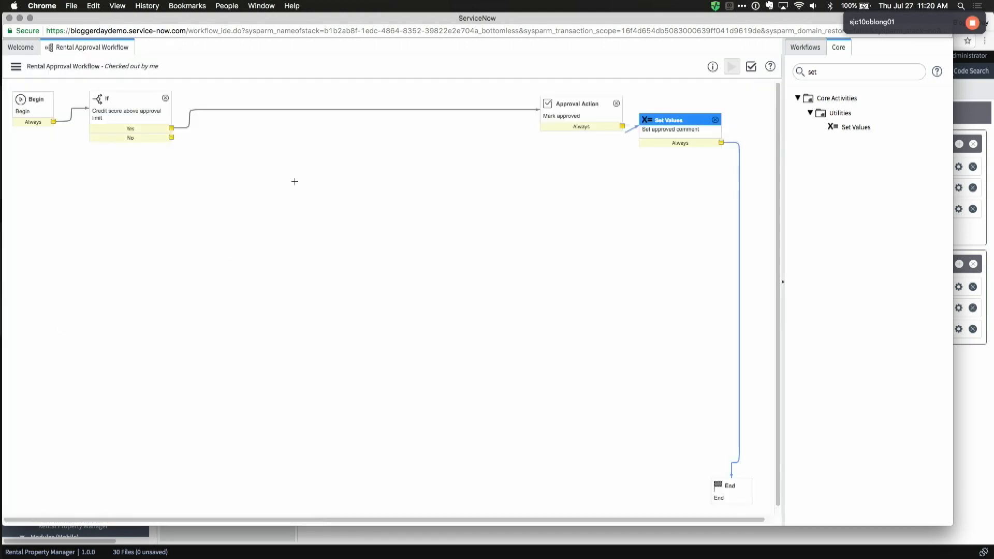
Step: Place an If activity named 'Credit score below cutoff' on the workflow canvas
{"action": "left_click_drag", "start_coordinate": [674, 121], "coordinate": [675, 105]}
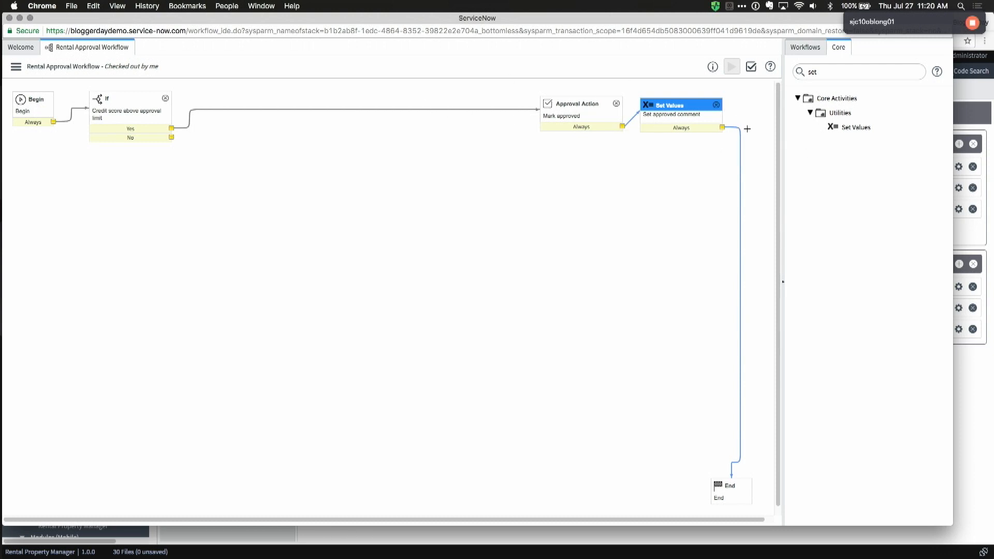
{"action": "left_click", "coordinate": [838, 73]}
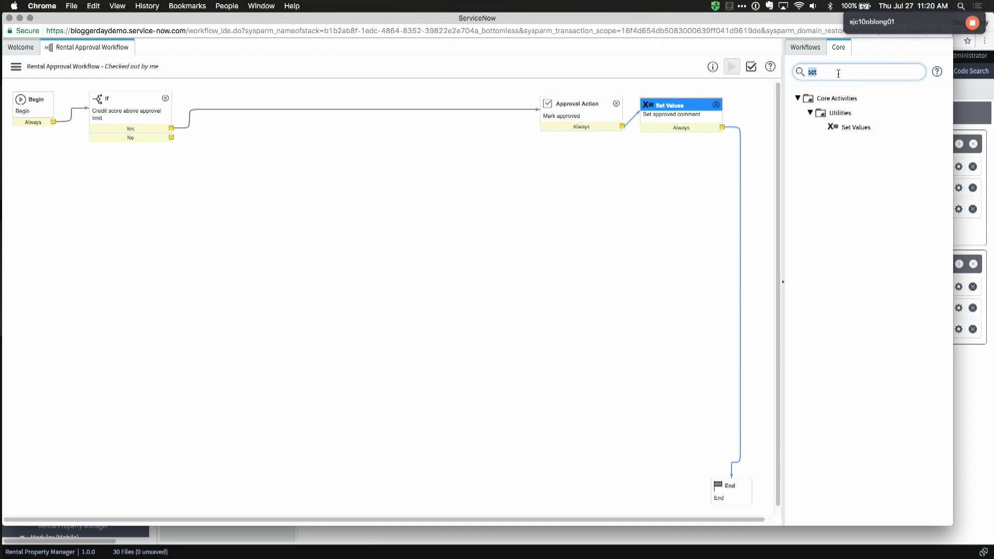
{"action": "type", "text": "if"}
{"action": "left_click_drag", "start_coordinate": [844, 127], "coordinate": [151, 362]}
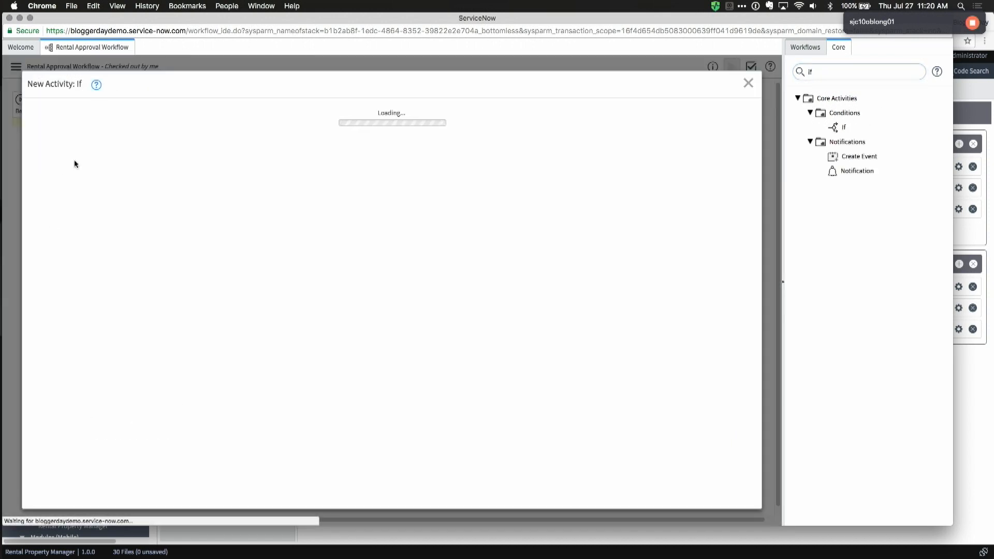
{"action": "type", "text": "c"}
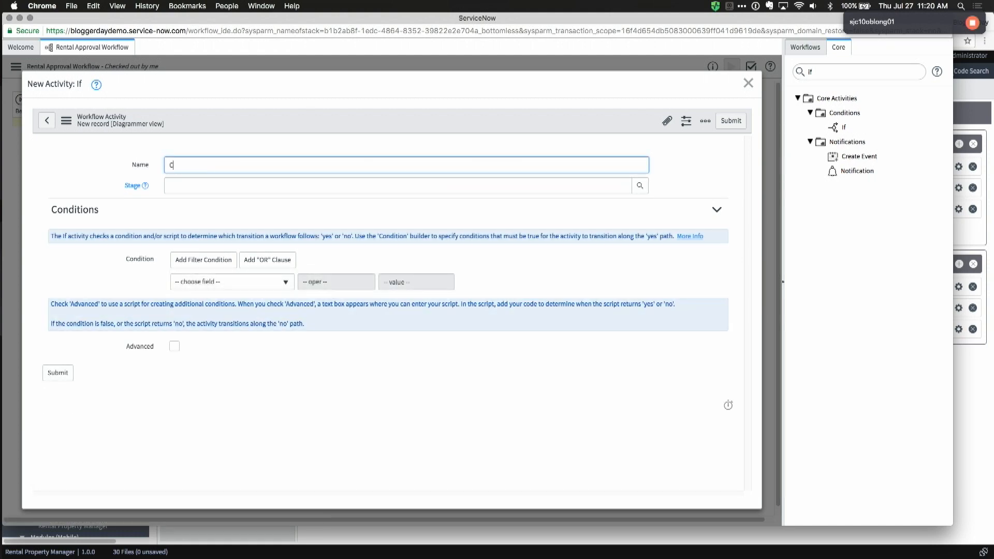
{"action": "type", "text": "redit score below cutoff"}
Step: Set its condition to Credit score less than Property.Credit score cutoff and submit it
{"action": "left_click", "coordinate": [193, 282]}
{"action": "type", "text": "cri"}
{"action": "key", "text": "BackSpace"}
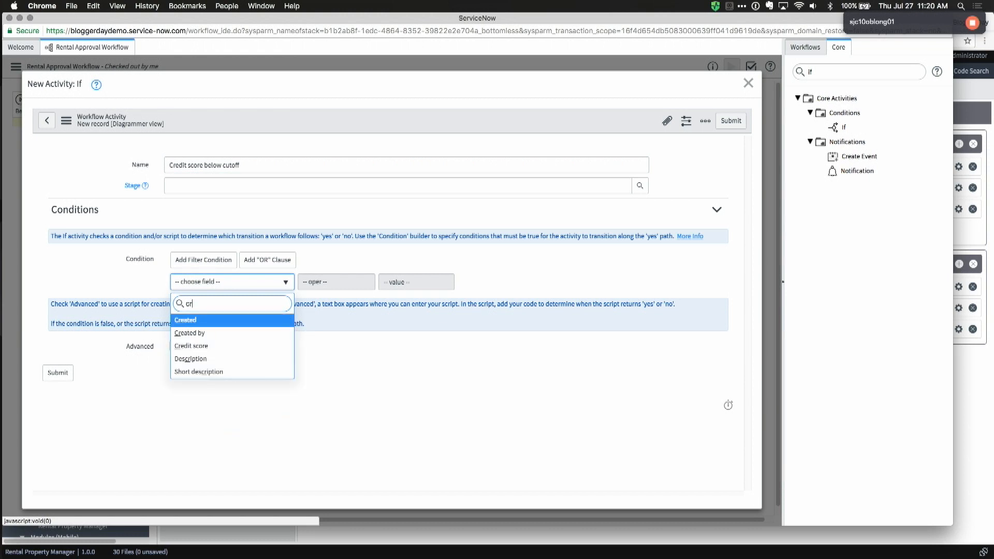
{"action": "type", "text": "edit"}
{"action": "key", "text": "Return"}
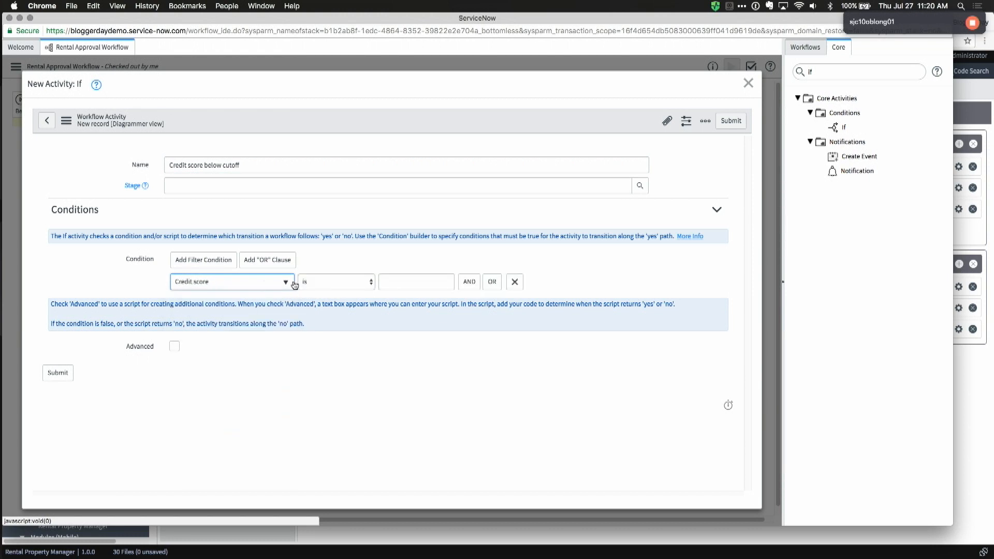
{"action": "left_click", "coordinate": [300, 282]}
{"action": "left_click", "coordinate": [347, 402]}
{"action": "left_click", "coordinate": [407, 282]}
{"action": "left_click", "coordinate": [414, 375]}
{"action": "left_click", "coordinate": [407, 282]}
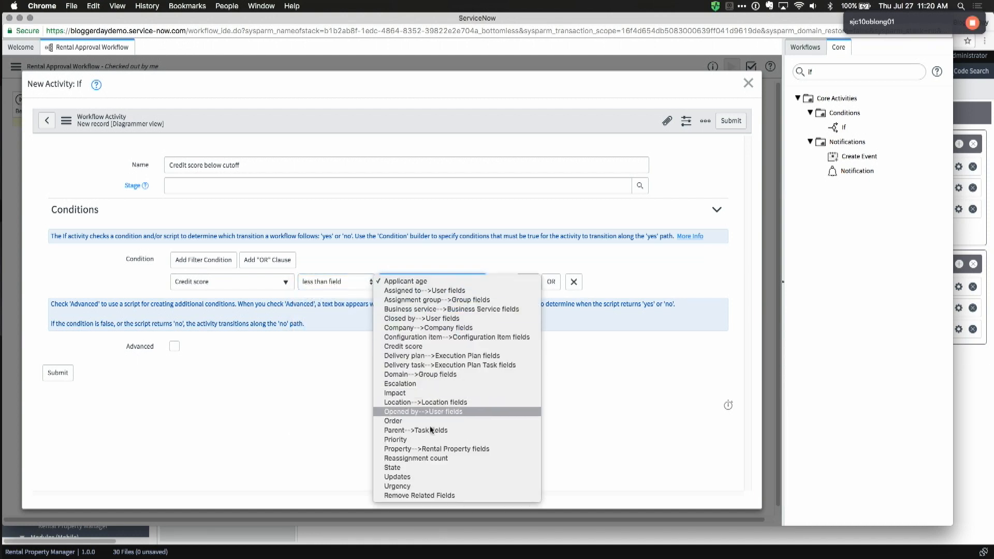
{"action": "left_click", "coordinate": [427, 450]}
{"action": "left_click", "coordinate": [409, 282]}
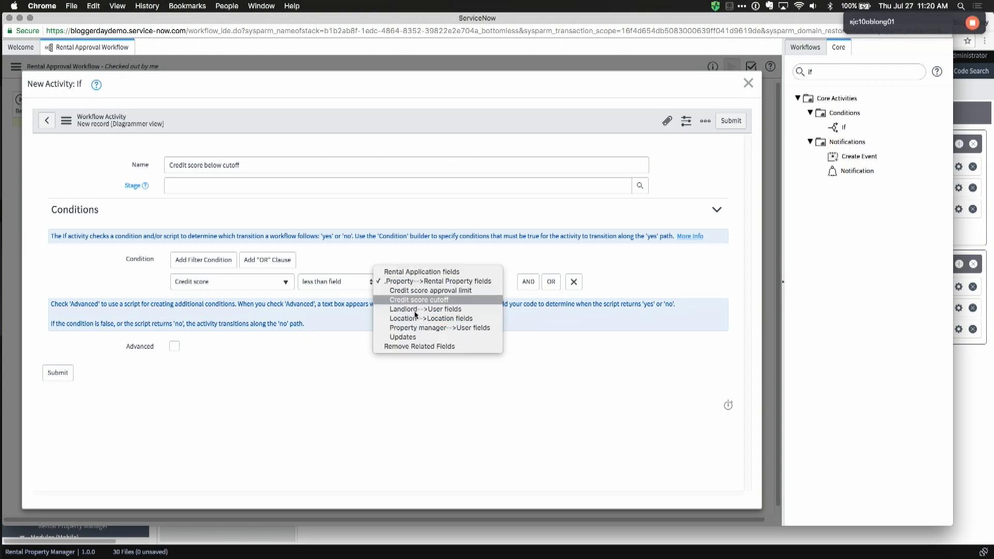
{"action": "left_click", "coordinate": [413, 300]}
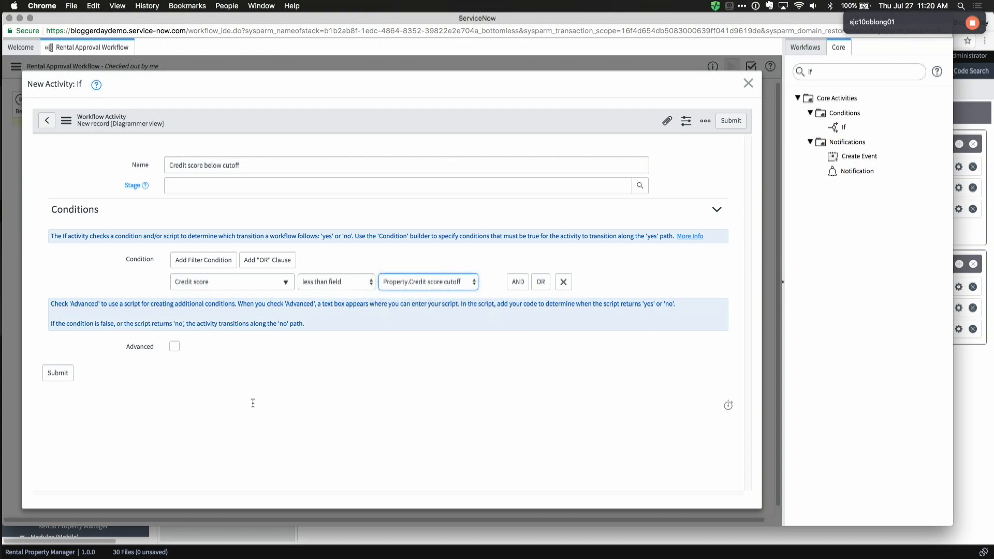
{"action": "left_click", "coordinate": [62, 379]}
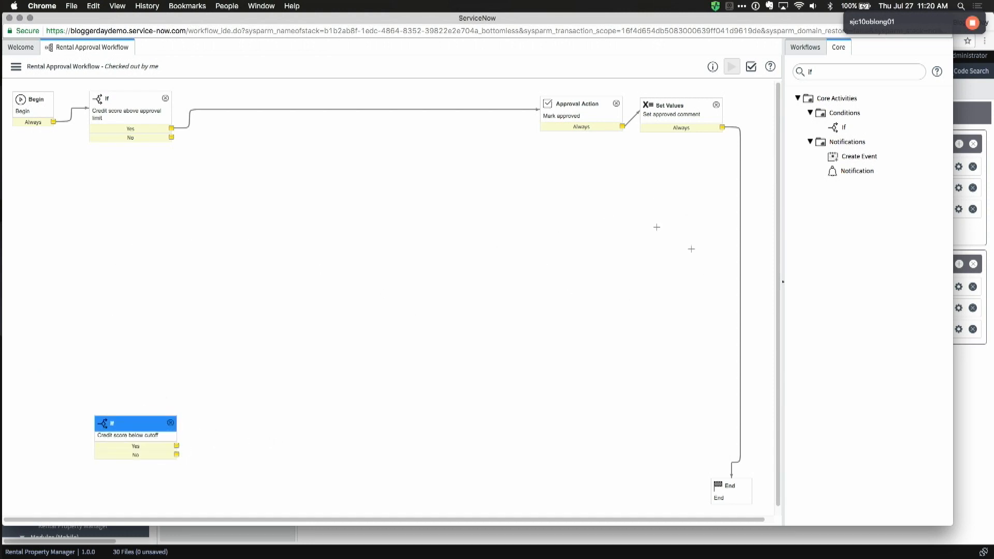
Step: Add an Approval Action named 'Reject' that marks the task rejected
{"action": "double_click", "coordinate": [828, 73]}
{"action": "type", "text": "rej"}
{"action": "key", "text": "BackSpace"}
{"action": "key", "text": "BackSpace"}
{"action": "type", "text": "ap"}
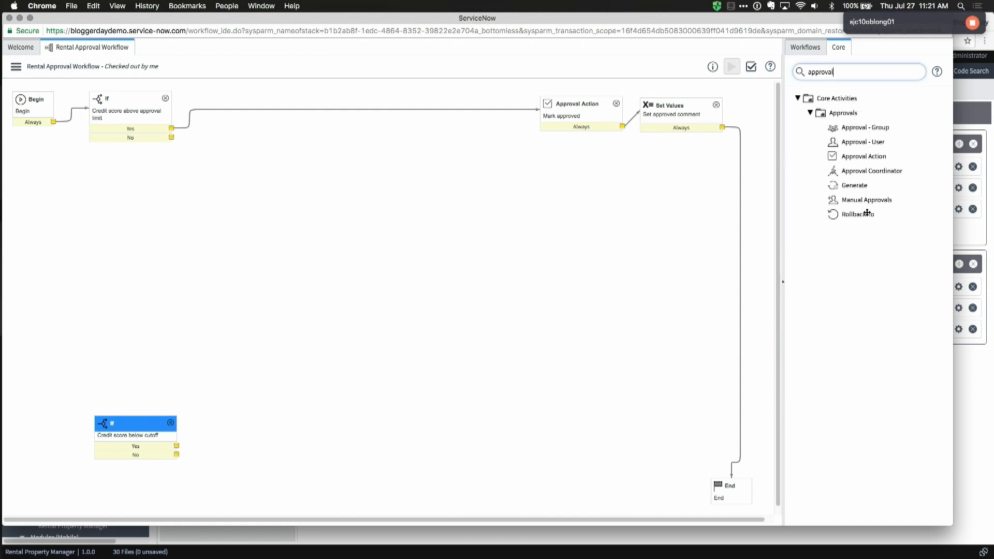
{"action": "left_click_drag", "start_coordinate": [866, 160], "coordinate": [482, 454]}
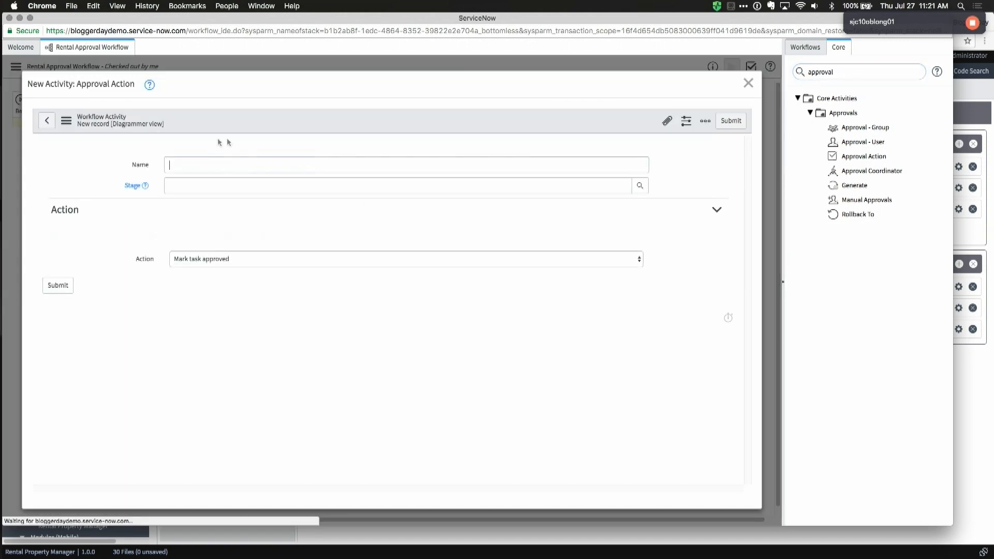
{"action": "type", "text": "Rject"}
{"action": "key", "text": "super+a"}
{"action": "type", "text": "Re"}
{"action": "left_click", "coordinate": [214, 263]}
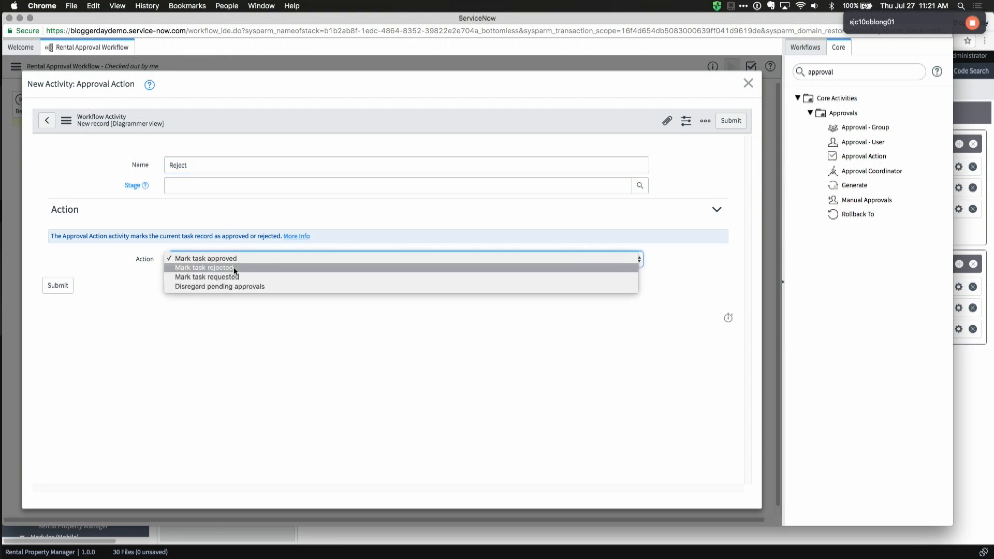
{"action": "left_click", "coordinate": [237, 269]}
{"action": "left_click", "coordinate": [57, 285]}
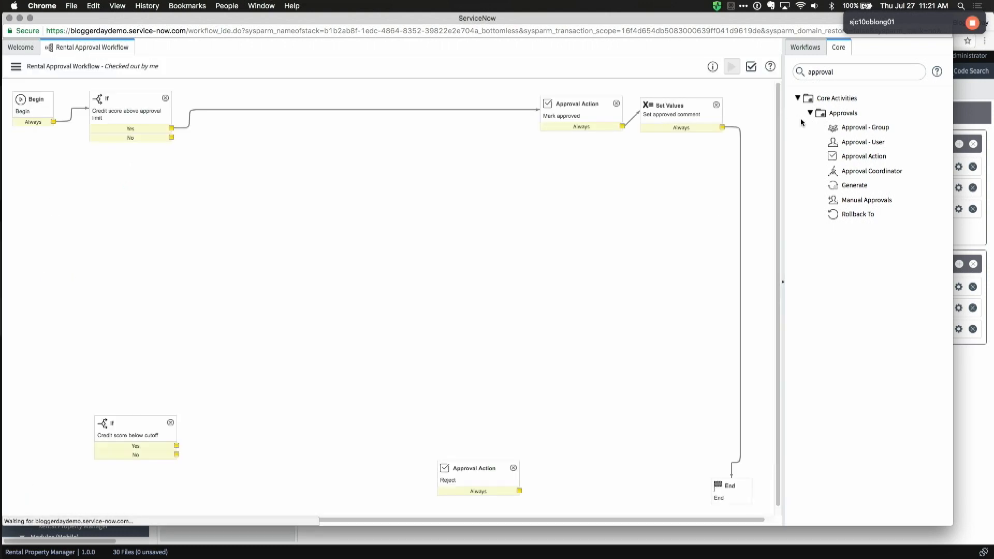
Step: Add a Set Values step 'Sorry' setting Additional comments to 'Sorry, this was rejected.'
{"action": "double_click", "coordinate": [836, 75]}
{"action": "type", "text": "set"}
{"action": "left_click_drag", "start_coordinate": [855, 127], "coordinate": [597, 446]}
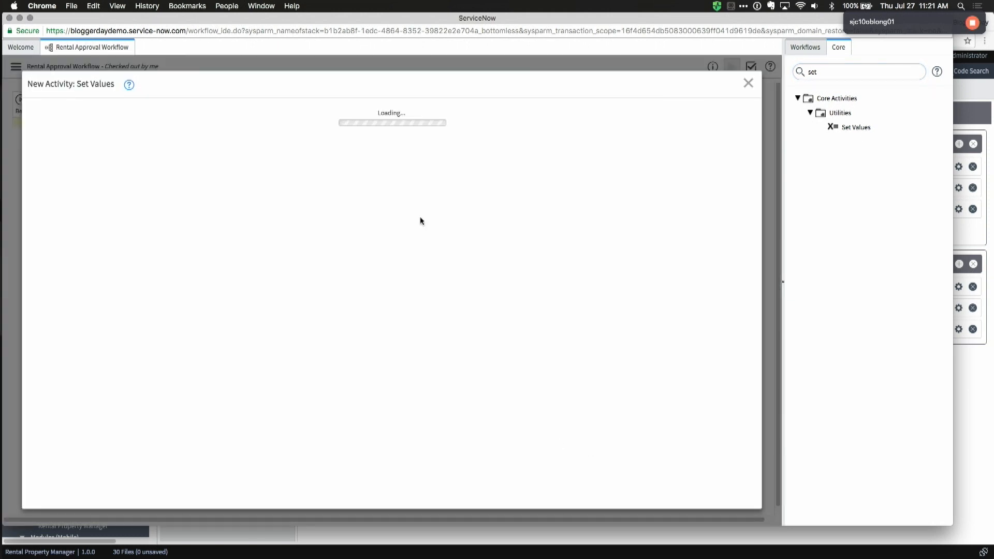
{"action": "left_click", "coordinate": [219, 165]}
{"action": "type", "text": "SOrry"}
{"action": "key", "text": "super+a"}
{"action": "type", "text": "z"}
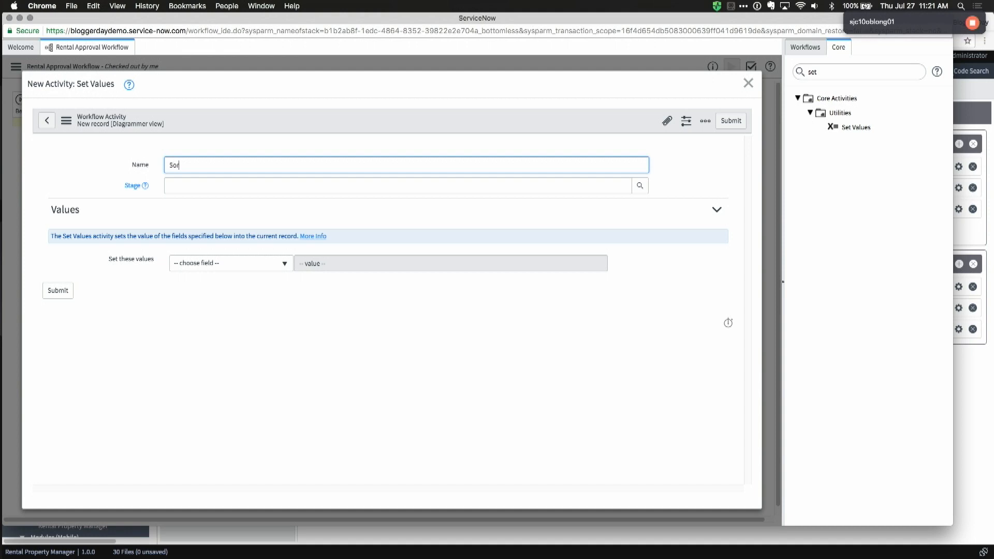
{"action": "left_click", "coordinate": [203, 265]}
{"action": "type", "text": "add"}
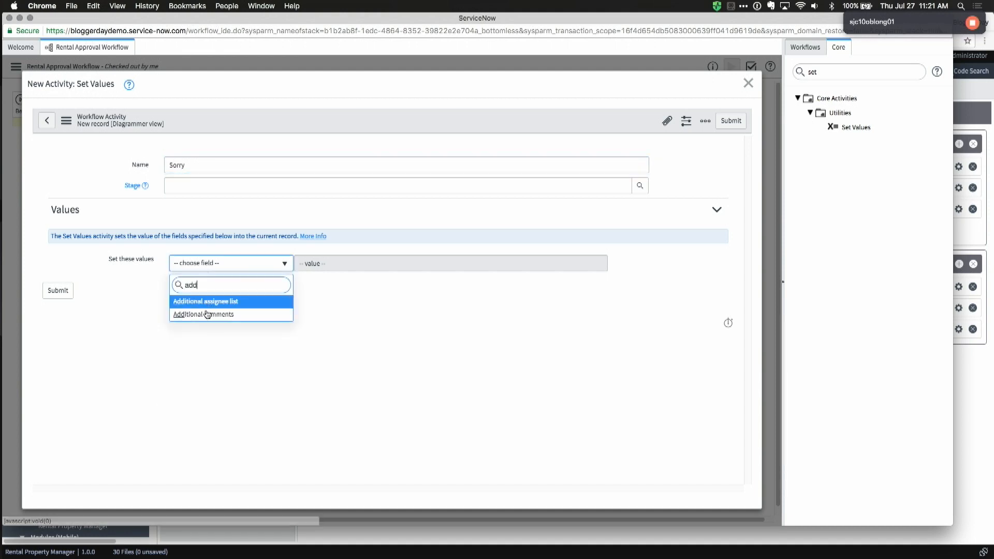
{"action": "left_click", "coordinate": [207, 314]}
{"action": "left_click", "coordinate": [324, 266]}
{"action": "type", "text": "Sp"}
{"action": "type", "text": "rry, this was rejected."}
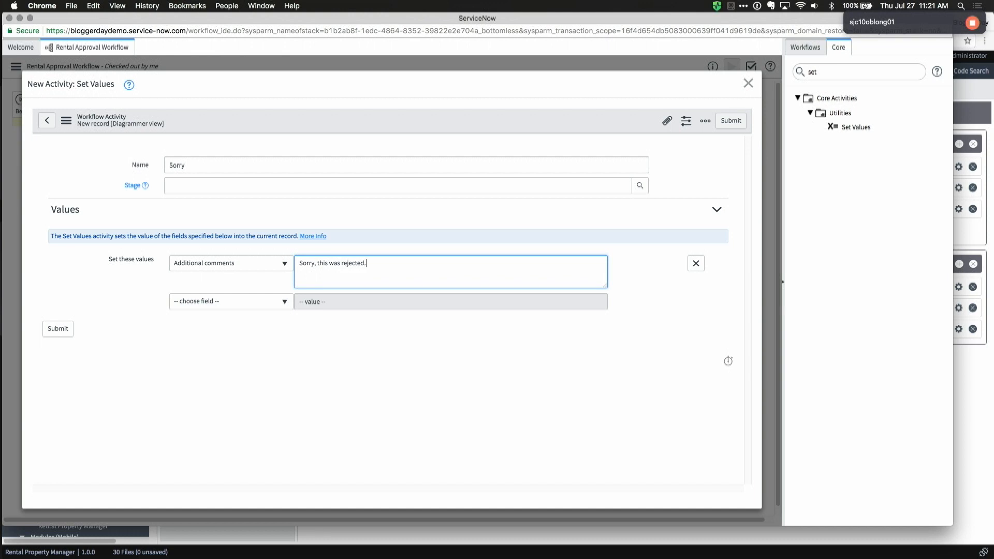
{"action": "left_click", "coordinate": [58, 330]}
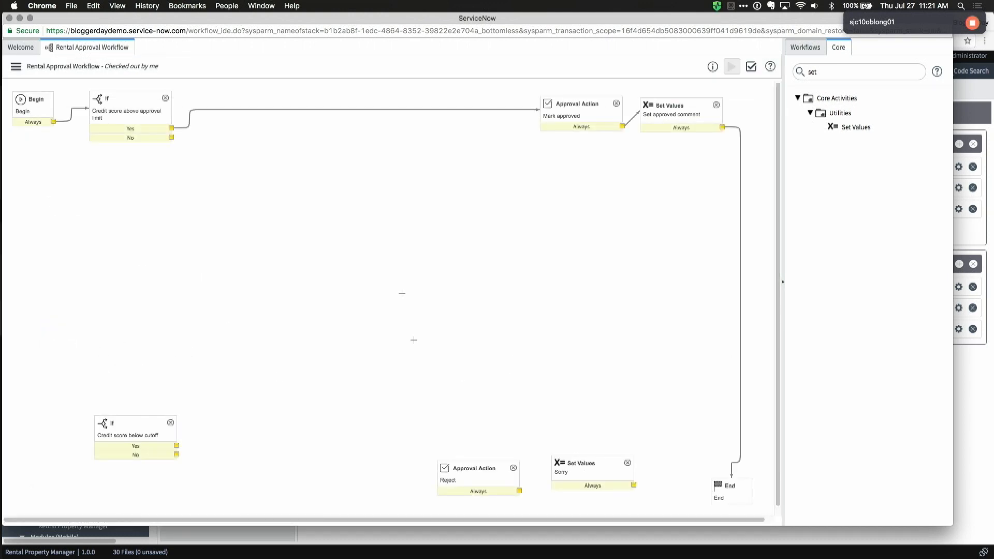
Step: Connect Reject to Sorry, and Sorry to End
{"action": "left_click_drag", "start_coordinate": [579, 461], "coordinate": [580, 464]}
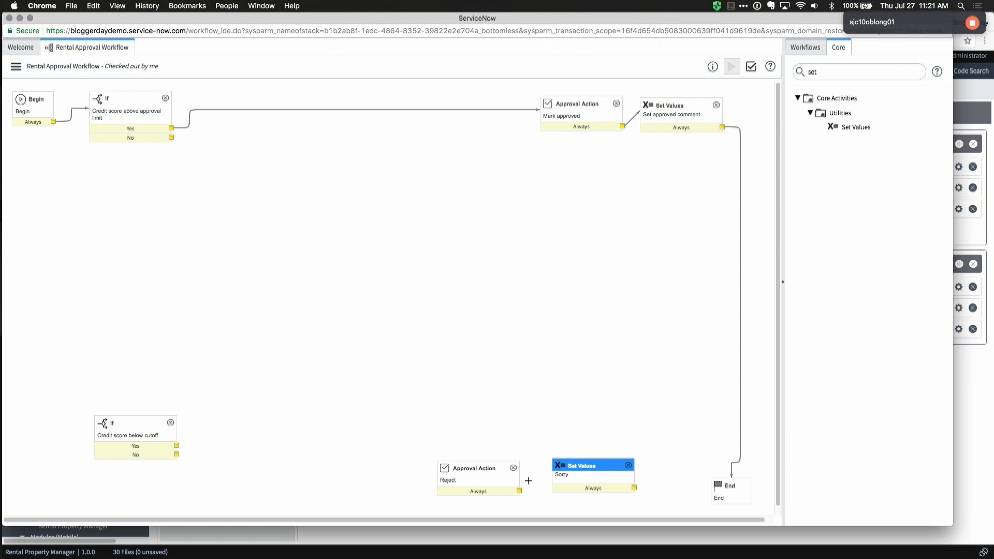
{"action": "left_click_drag", "start_coordinate": [519, 490], "coordinate": [576, 487]}
{"action": "left_click_drag", "start_coordinate": [636, 488], "coordinate": [731, 494]}
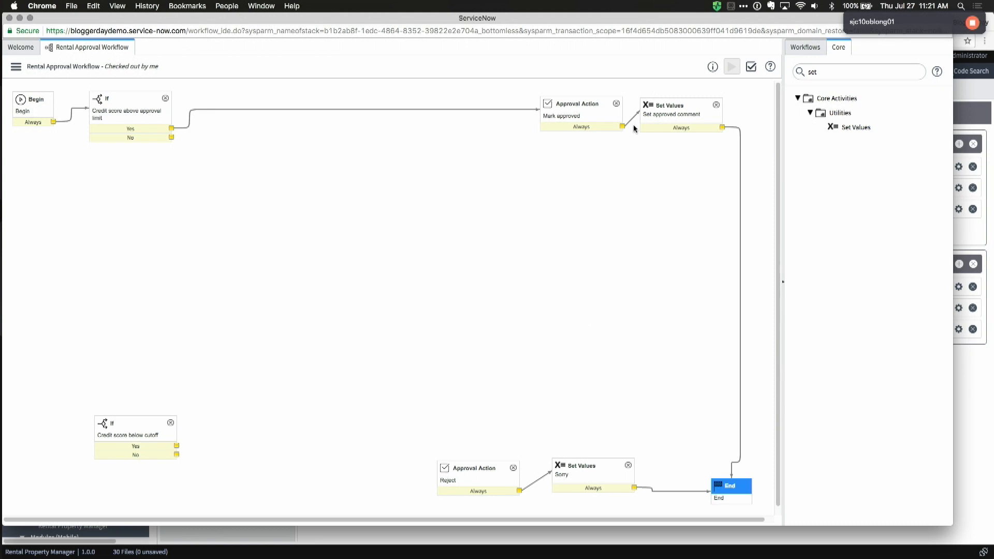
{"action": "left_click_drag", "start_coordinate": [582, 465], "coordinate": [587, 470]}
Step: Route the cutoff check's Yes to Reject and the first If's No to the cutoff check
{"action": "double_click", "coordinate": [824, 70]}
{"action": "type", "text": "rest"}
{"action": "key", "text": "super+a"}
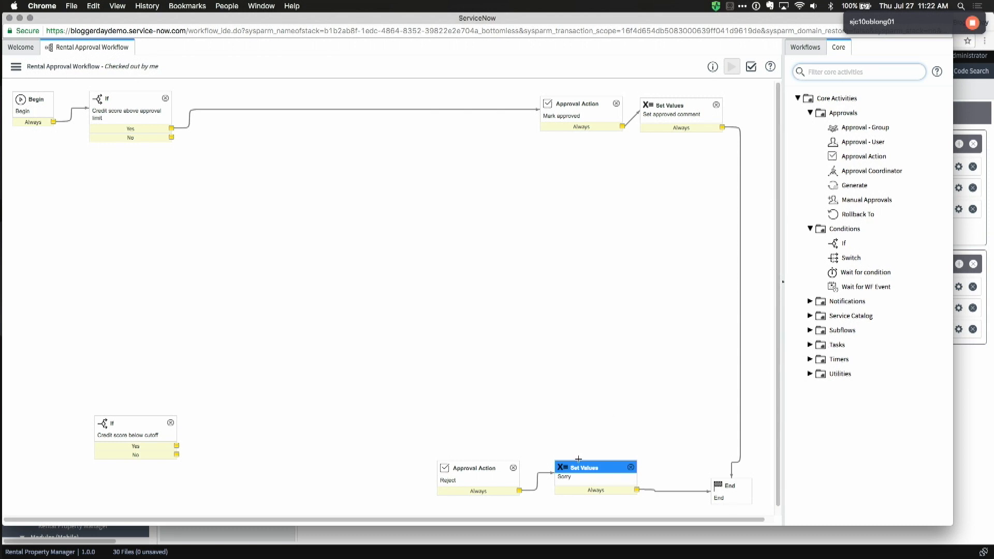
{"action": "left_click_drag", "start_coordinate": [177, 444], "coordinate": [471, 474]}
{"action": "left_click_drag", "start_coordinate": [150, 424], "coordinate": [144, 422]}
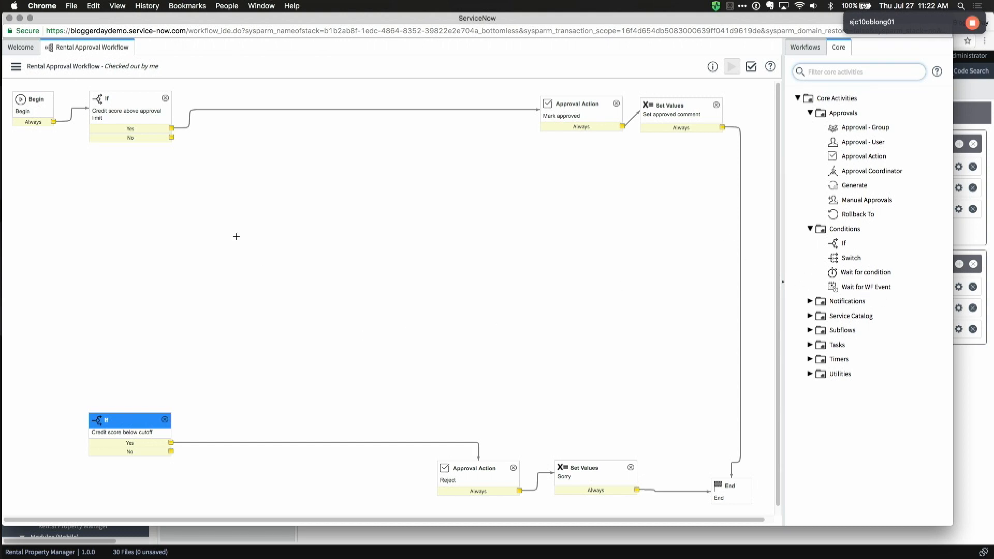
{"action": "left_click_drag", "start_coordinate": [172, 137], "coordinate": [132, 424]}
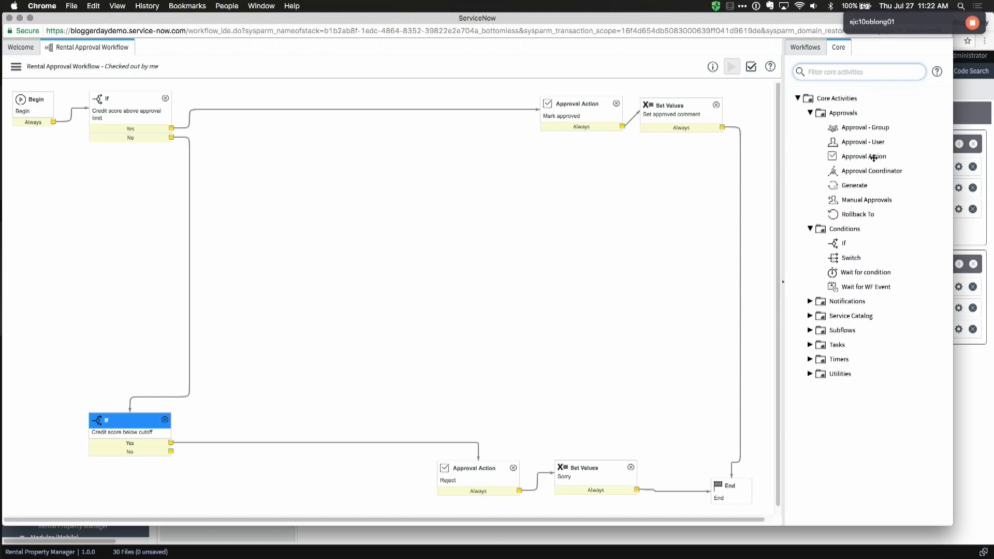
{"action": "type", "text": "run"}
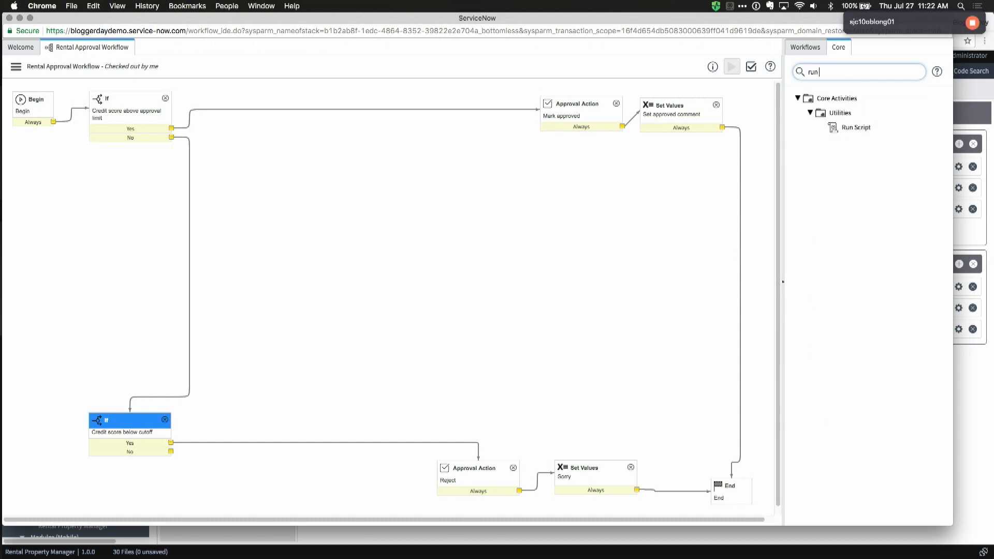
{"action": "left_click_drag", "start_coordinate": [860, 128], "coordinate": [414, 264]}
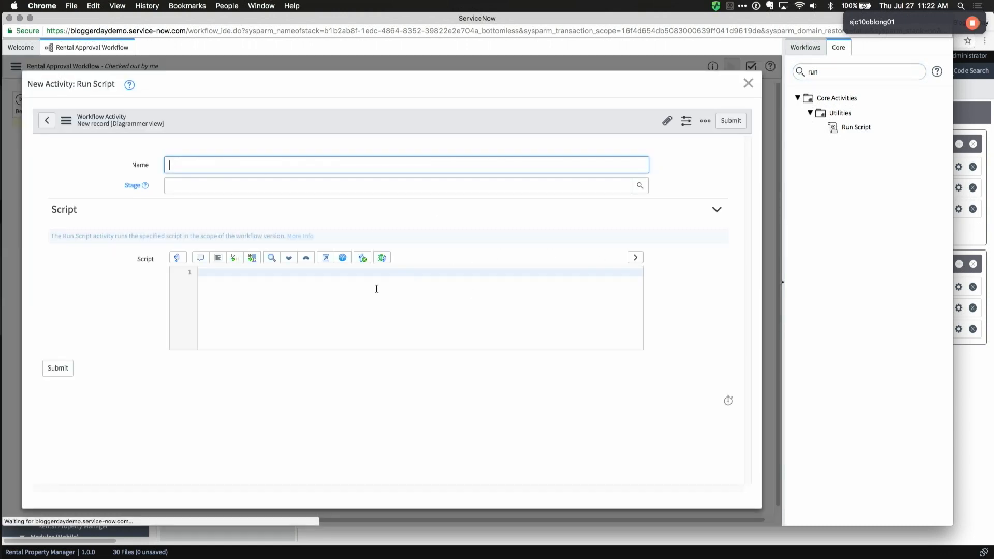
{"action": "left_click", "coordinate": [319, 315]}
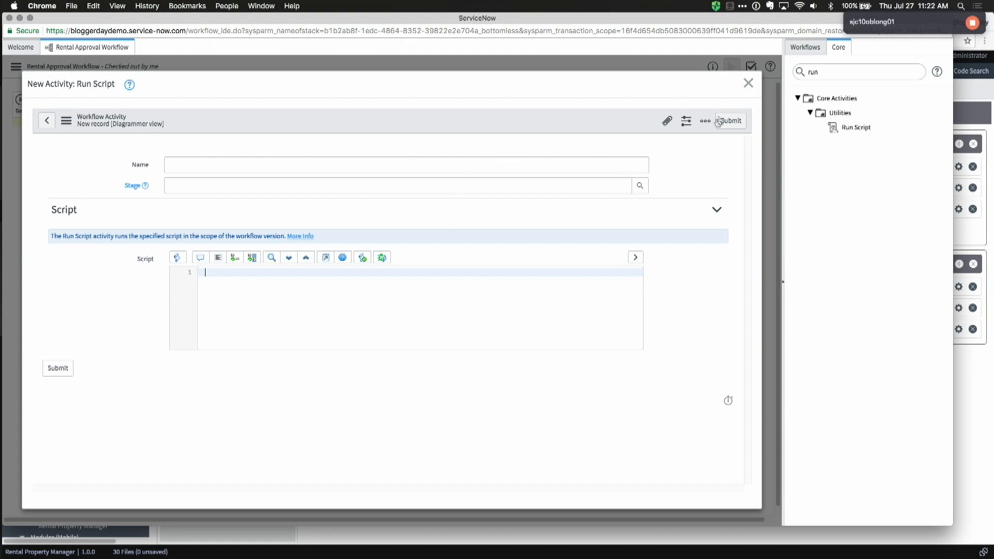
{"action": "left_click", "coordinate": [747, 84]}
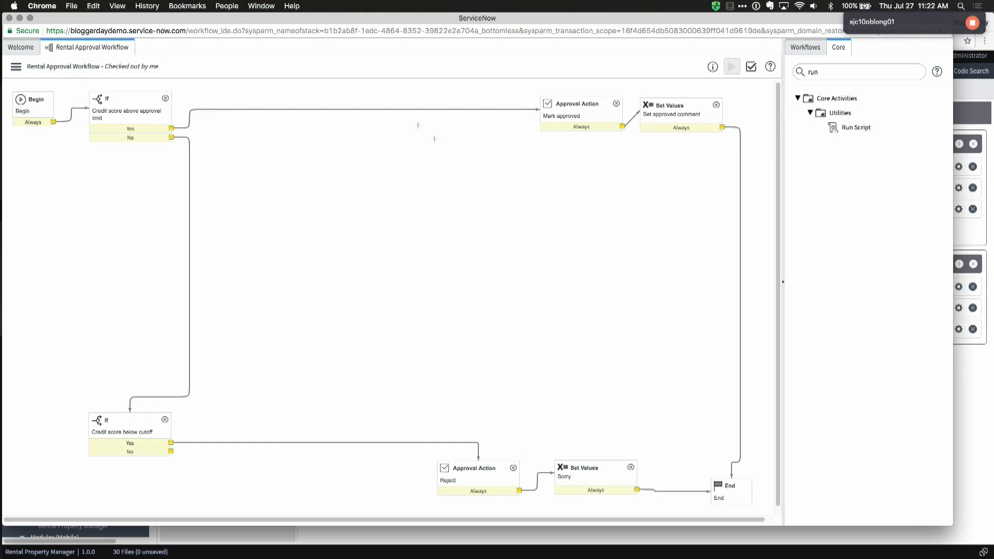
Step: Add an Approval Action named 'Request approval' set to Mark task requested
{"action": "left_click_drag", "start_coordinate": [130, 421], "coordinate": [133, 423]}
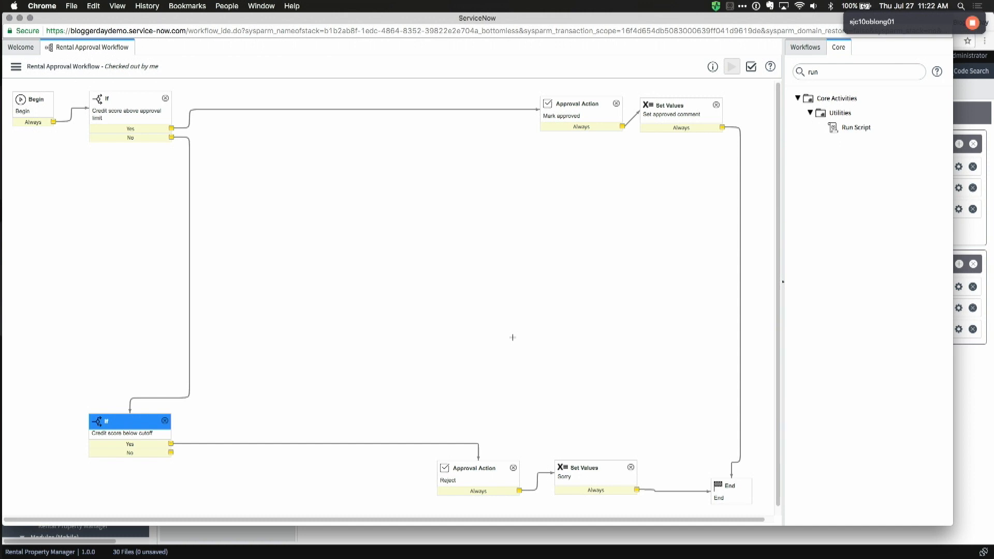
{"action": "double_click", "coordinate": [840, 72]}
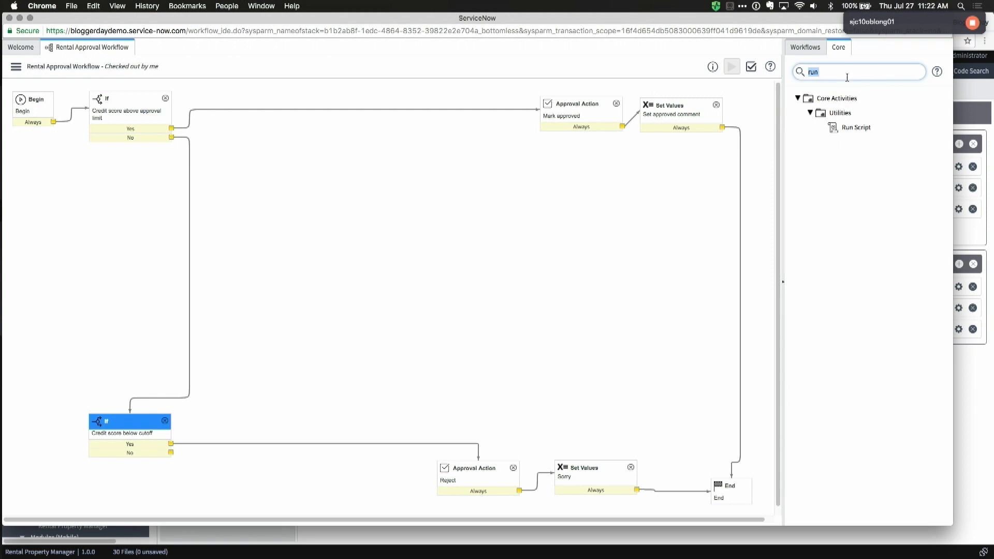
{"action": "type", "text": "appro"}
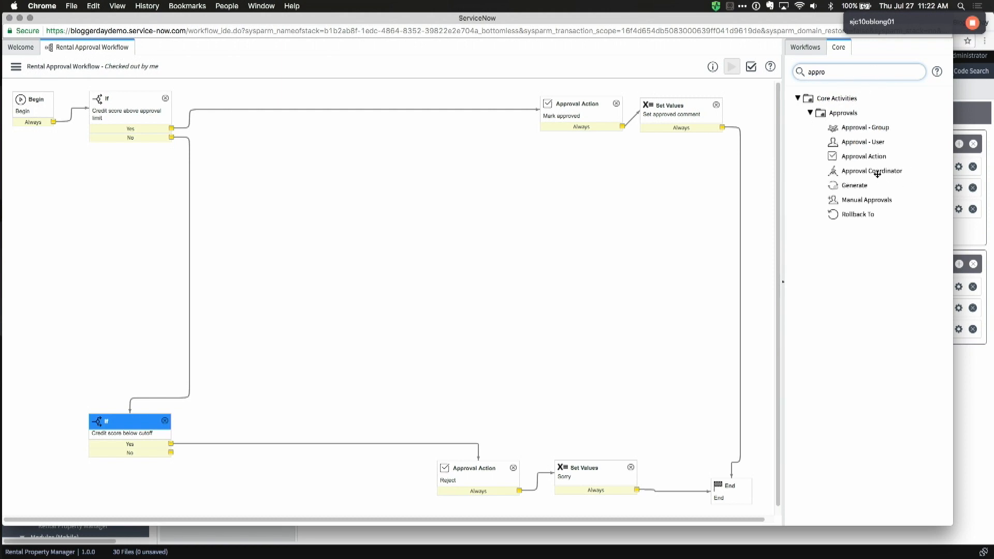
{"action": "left_click_drag", "start_coordinate": [876, 156], "coordinate": [319, 327]}
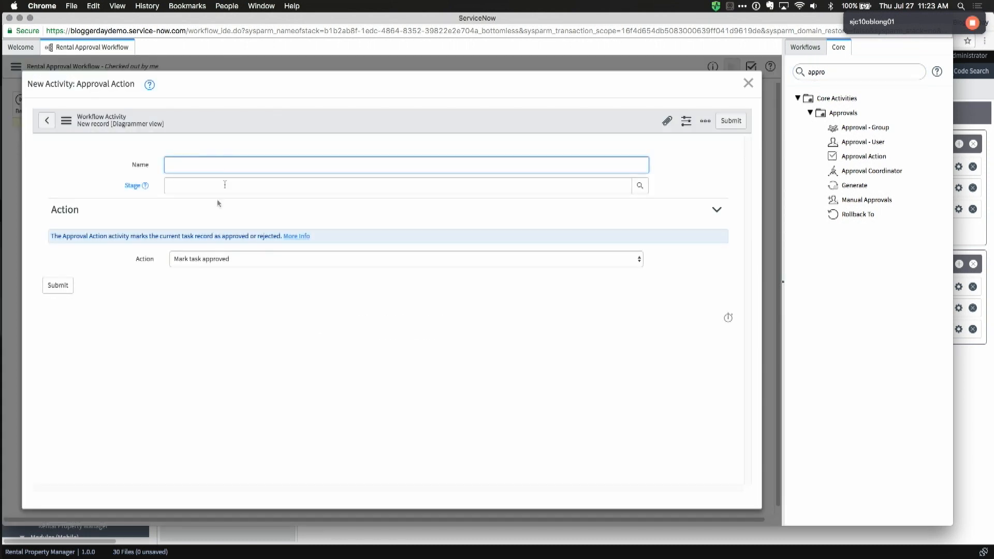
{"action": "left_click", "coordinate": [194, 258]}
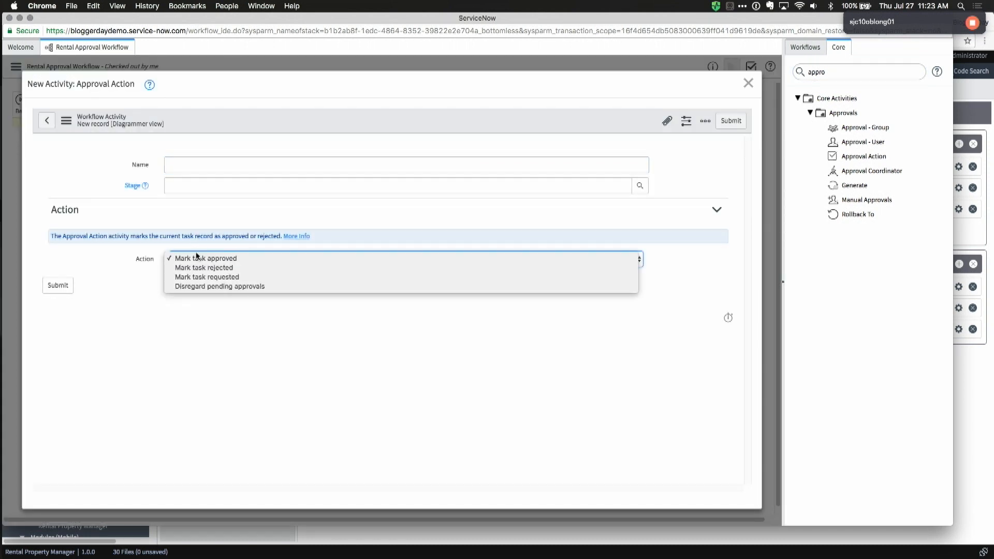
{"action": "left_click", "coordinate": [240, 277]}
{"action": "left_click", "coordinate": [189, 164]}
{"action": "type", "text": "Request "}
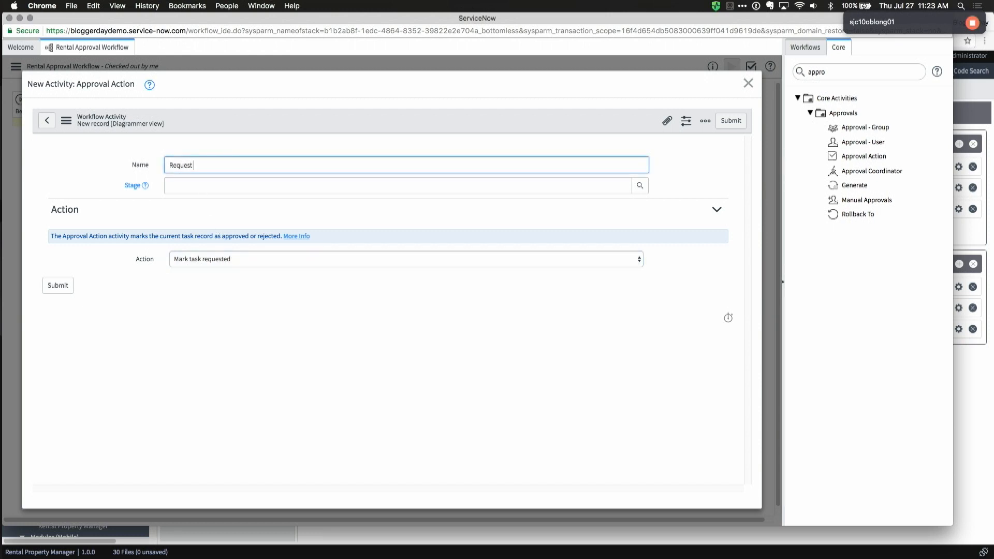
{"action": "type", "text": "approval"}
{"action": "left_click", "coordinate": [57, 286]}
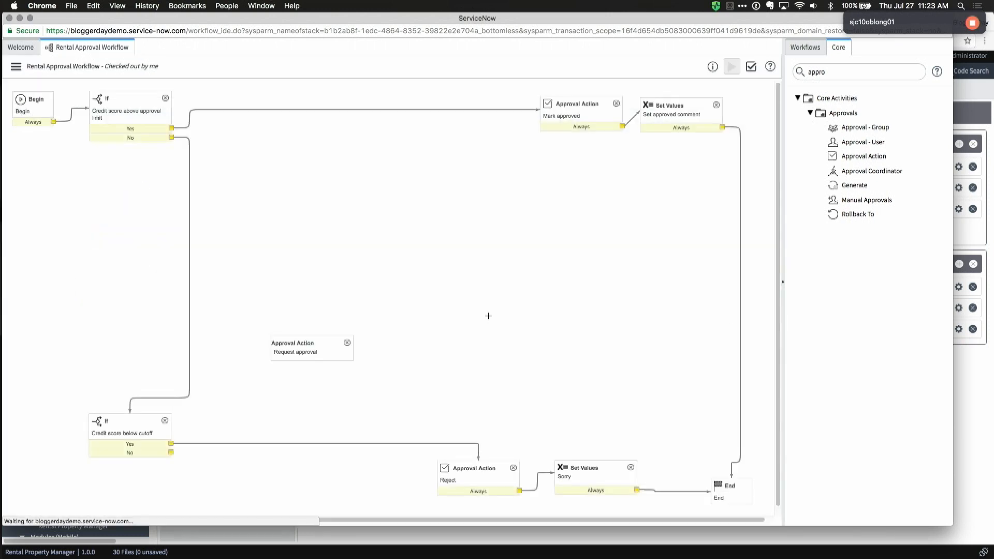
Step: Place a Set Values step named 'Set approval requested comment' on the canvas
{"action": "double_click", "coordinate": [845, 73]}
{"action": "type", "text": "set"}
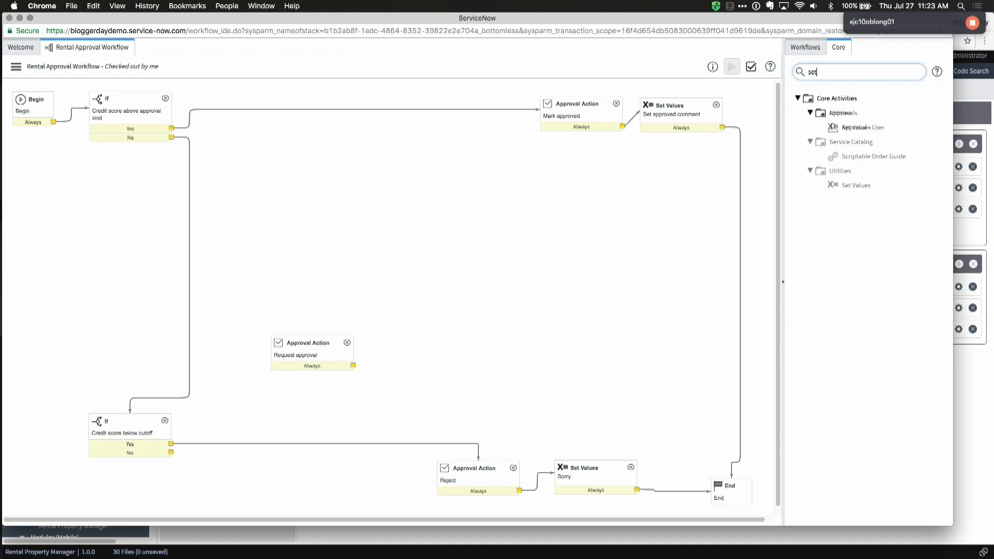
{"action": "left_click_drag", "start_coordinate": [842, 127], "coordinate": [401, 280]}
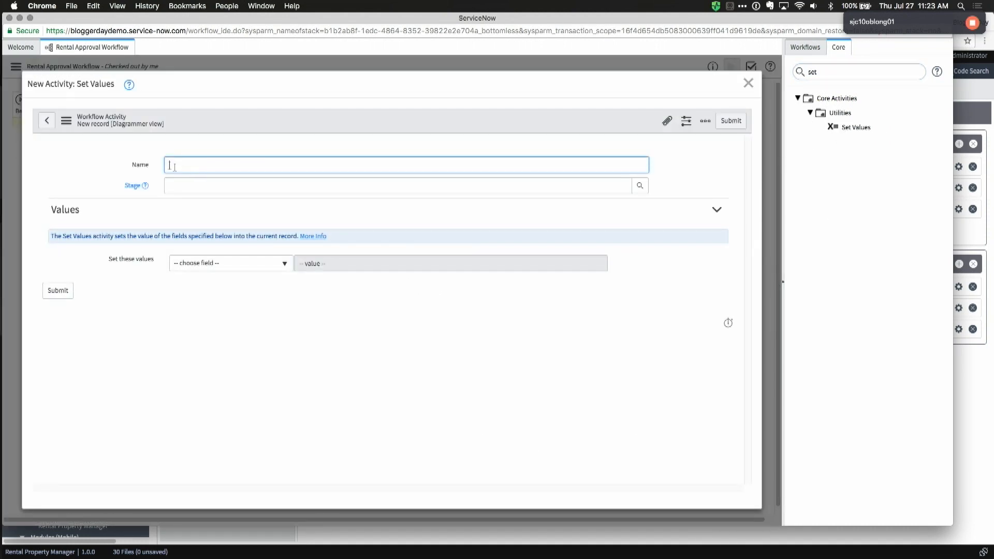
{"action": "type", "text": "Set approval requested comme"}
Step: Set its Additional comments to 'Your request is pending landlord approval.' and submit it
{"action": "left_click", "coordinate": [231, 263]}
{"action": "type", "text": "add"}
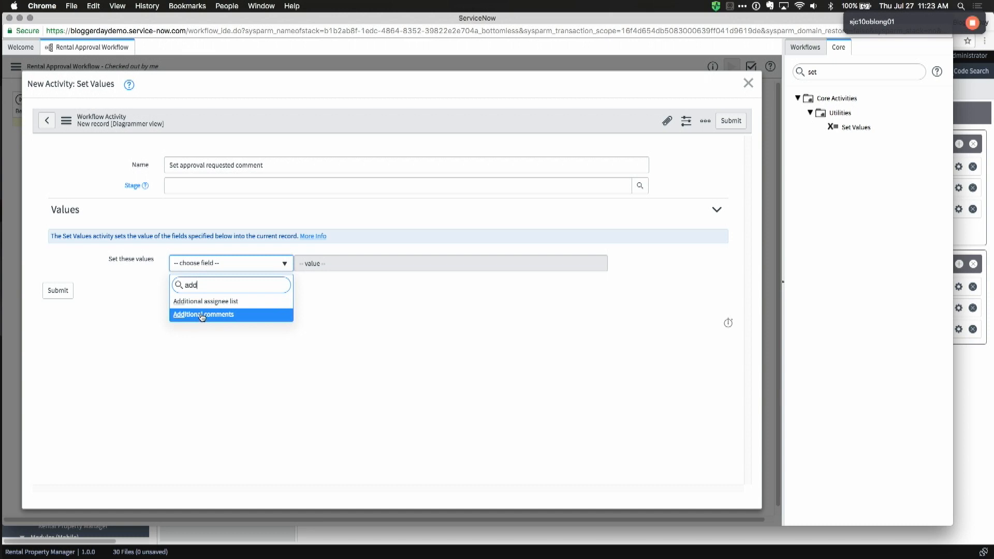
{"action": "left_click", "coordinate": [204, 314]}
{"action": "left_click", "coordinate": [332, 272]}
{"action": "type", "text": "Your request is pending landlord approval."}
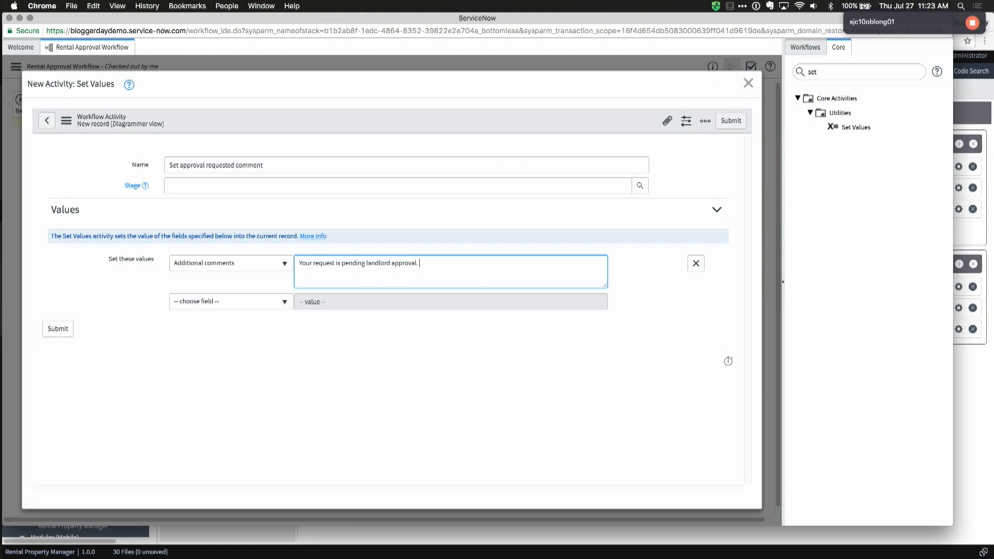
{"action": "left_click", "coordinate": [58, 329]}
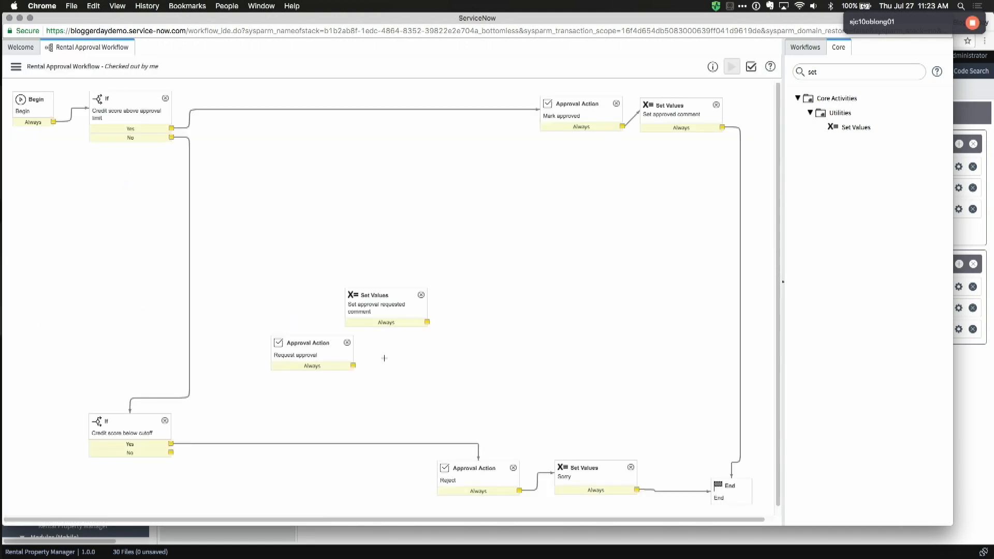
{"action": "left_click_drag", "start_coordinate": [321, 344], "coordinate": [295, 346]}
{"action": "double_click", "coordinate": [826, 77]}
{"action": "type", "text": "a"}
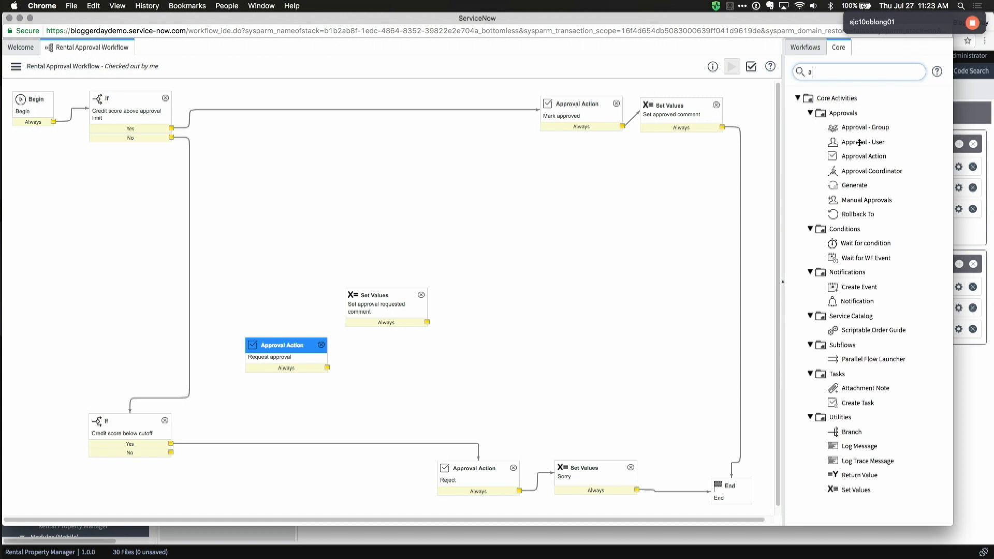
Step: Add an Approval - User step 'Landlord Approval' with Property > Landlord as approver
{"action": "left_click_drag", "start_coordinate": [859, 142], "coordinate": [510, 333]}
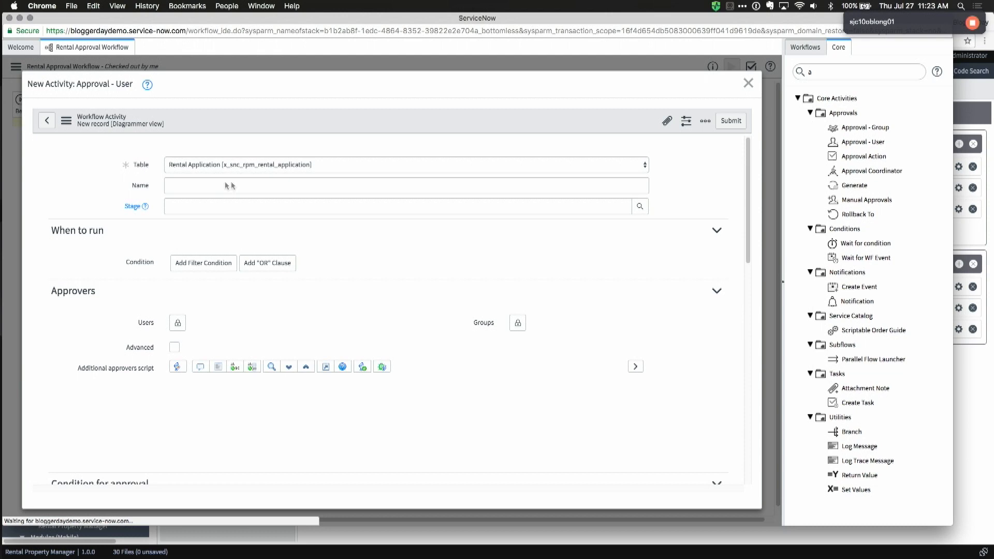
{"action": "type", "text": "Approval"}
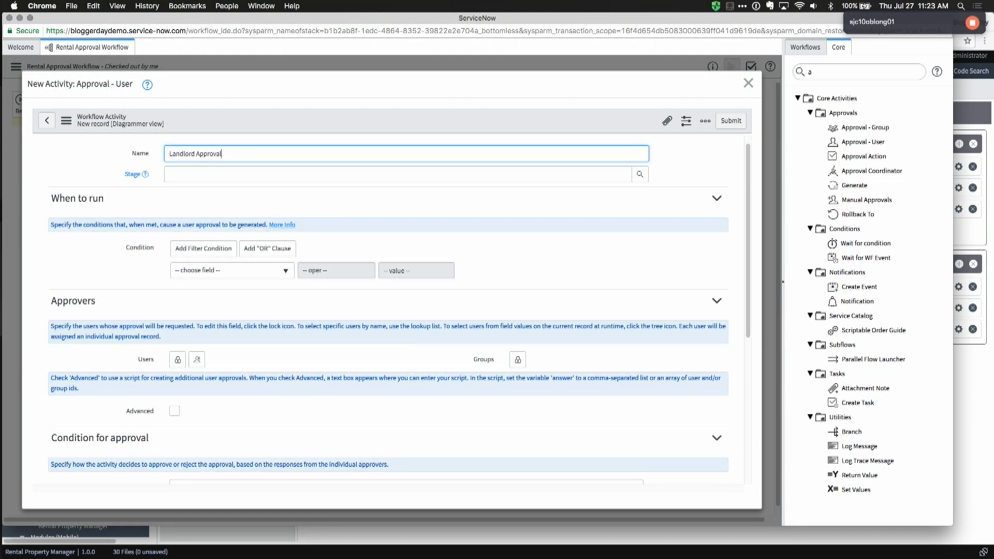
{"action": "left_click", "coordinate": [180, 364]}
{"action": "scroll", "coordinate": [314, 372], "scroll_direction": "down", "scroll_amount": 1}
{"action": "left_click", "coordinate": [294, 354]}
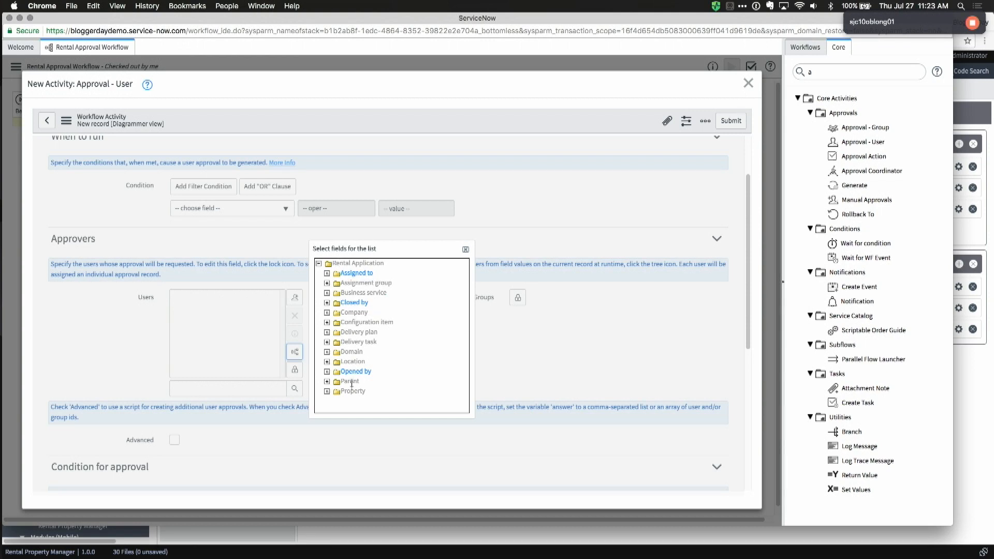
{"action": "left_click", "coordinate": [336, 392]}
{"action": "scroll", "coordinate": [392, 386], "scroll_direction": "down", "scroll_amount": 1}
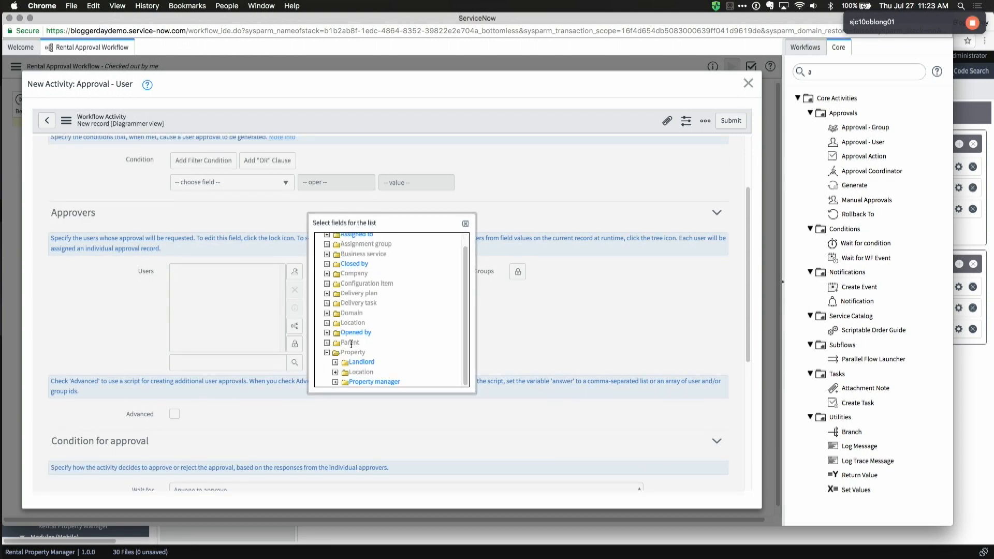
{"action": "left_click", "coordinate": [357, 363]}
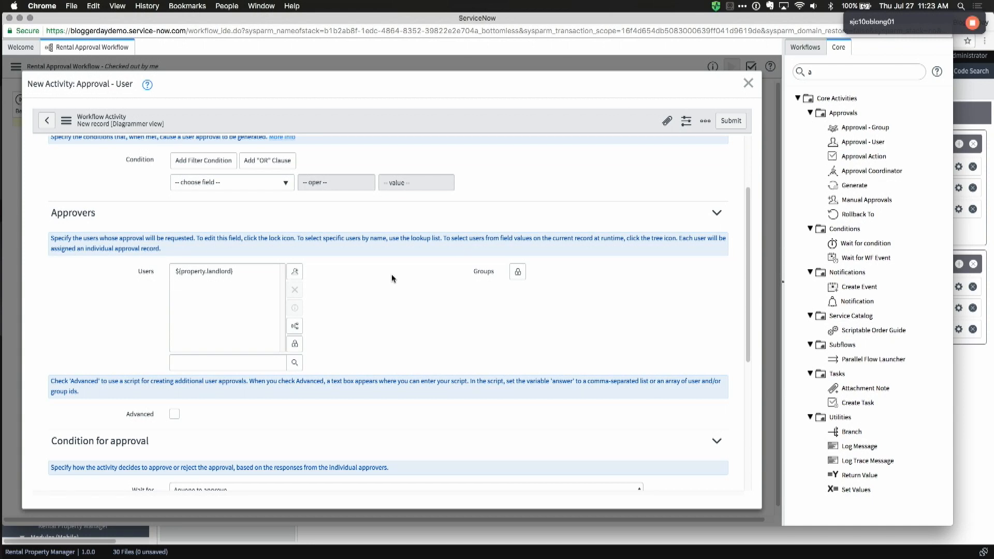
{"action": "scroll", "coordinate": [533, 317], "scroll_direction": "down", "scroll_amount": 2}
{"action": "scroll", "coordinate": [415, 304], "scroll_direction": "down", "scroll_amount": 1}
{"action": "scroll", "coordinate": [415, 304], "scroll_direction": "up", "scroll_amount": 4}
{"action": "scroll", "coordinate": [415, 303], "scroll_direction": "down", "scroll_amount": 7}
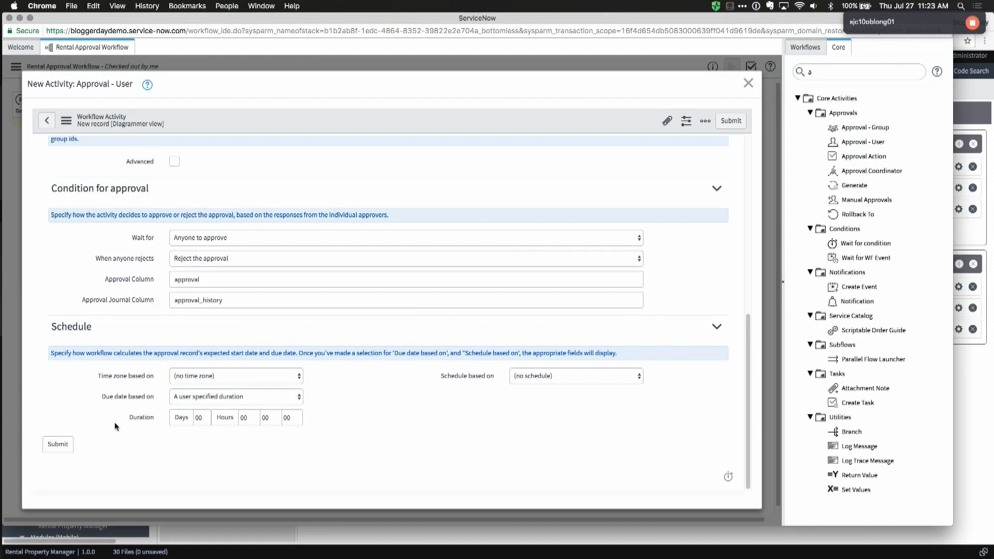
{"action": "left_click", "coordinate": [63, 442]}
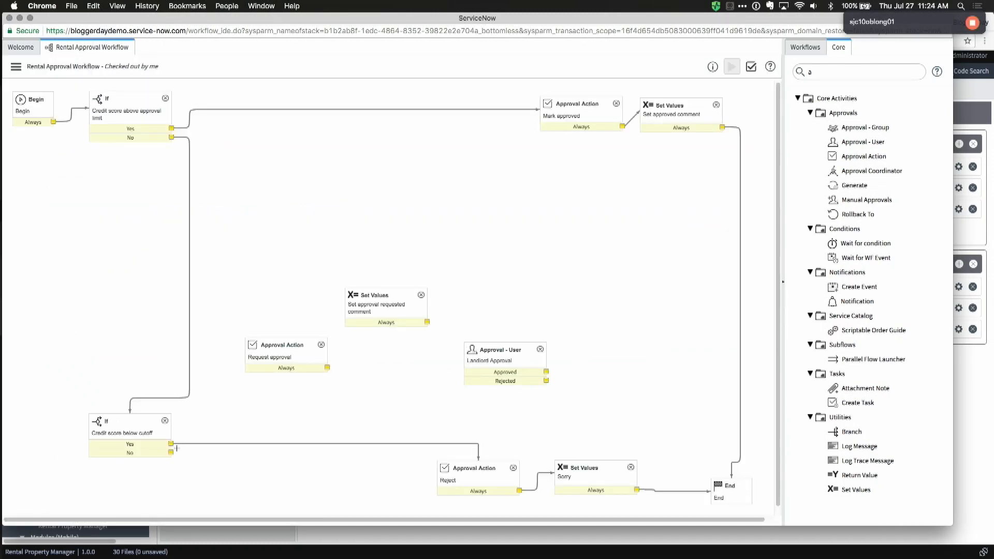
Step: Chain cutoff No → Request approval → comment → Landlord Approval; Rejected to Reject, Approved to Mark approved
{"action": "left_click_drag", "start_coordinate": [170, 452], "coordinate": [259, 363]}
{"action": "left_click_drag", "start_coordinate": [327, 368], "coordinate": [386, 313]}
{"action": "mouse_move", "coordinate": [258, 348]}
{"action": "left_mouse_down"}
{"action": "mouse_move", "coordinate": [306, 378]}
{"action": "mouse_move", "coordinate": [283, 378]}
{"action": "left_mouse_up"}
{"action": "left_click_drag", "start_coordinate": [427, 322], "coordinate": [499, 355]}
{"action": "left_click_drag", "start_coordinate": [500, 355], "coordinate": [484, 376]}
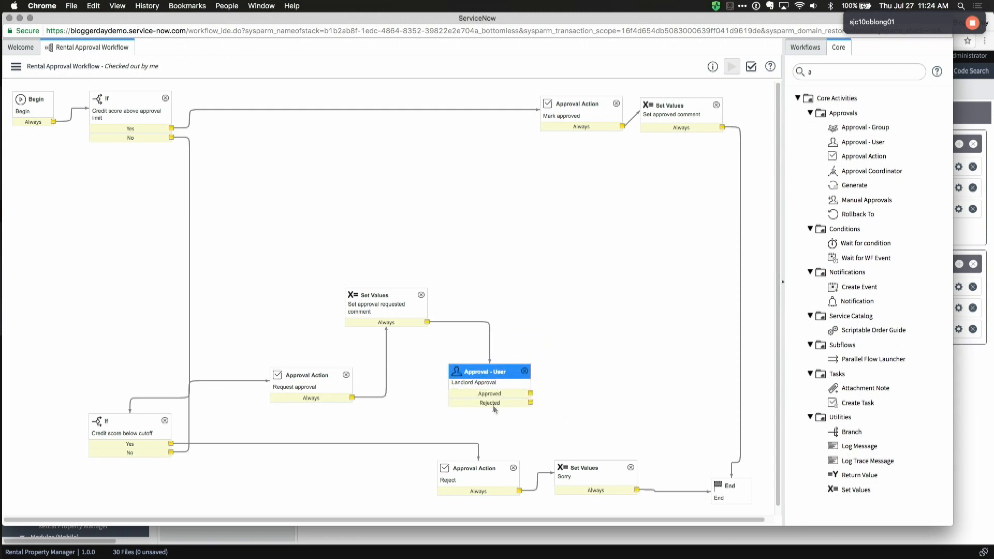
{"action": "left_click_drag", "start_coordinate": [530, 402], "coordinate": [480, 469]}
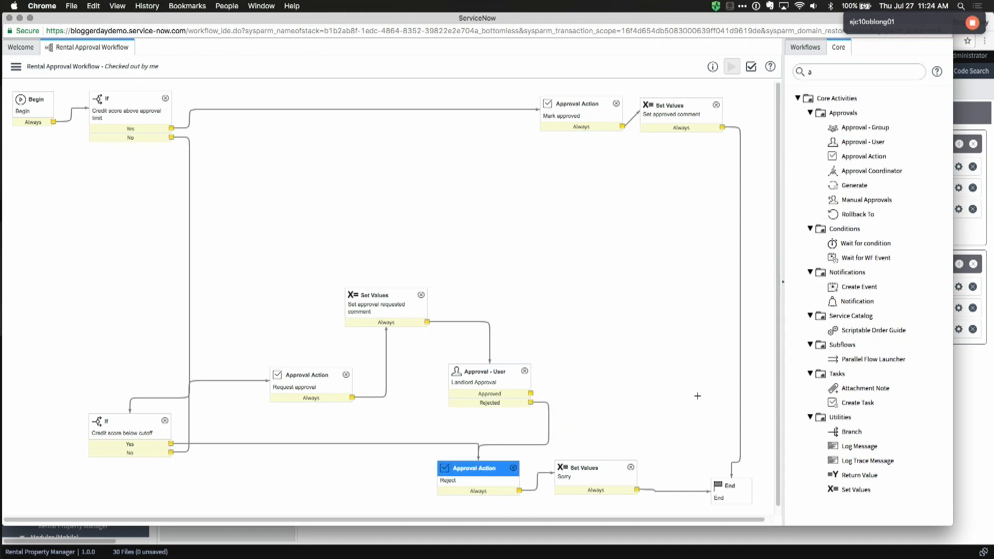
{"action": "left_click_drag", "start_coordinate": [531, 393], "coordinate": [566, 122]}
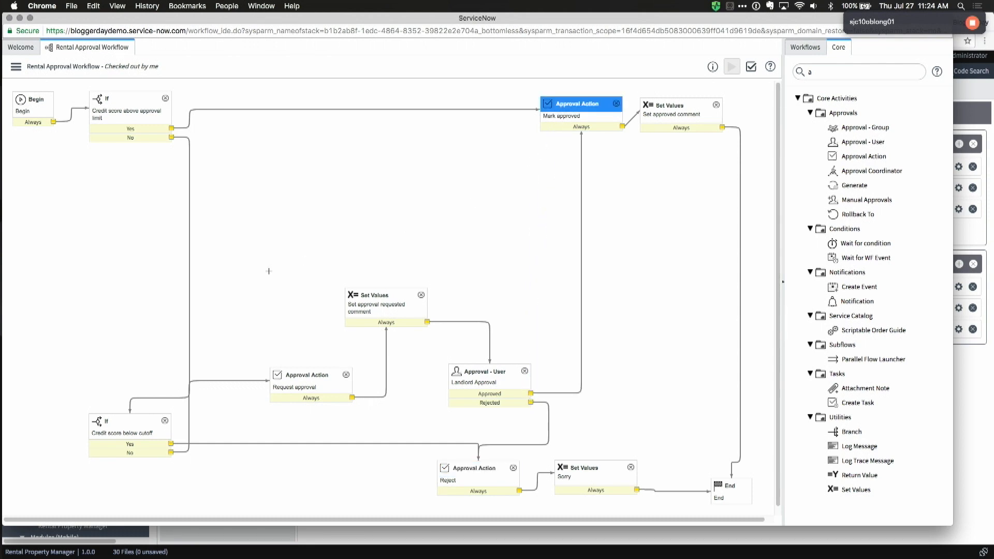
Step: Publish the Rental Approval Workflow and return to the Rental Applications list
{"action": "left_click", "coordinate": [15, 66]}
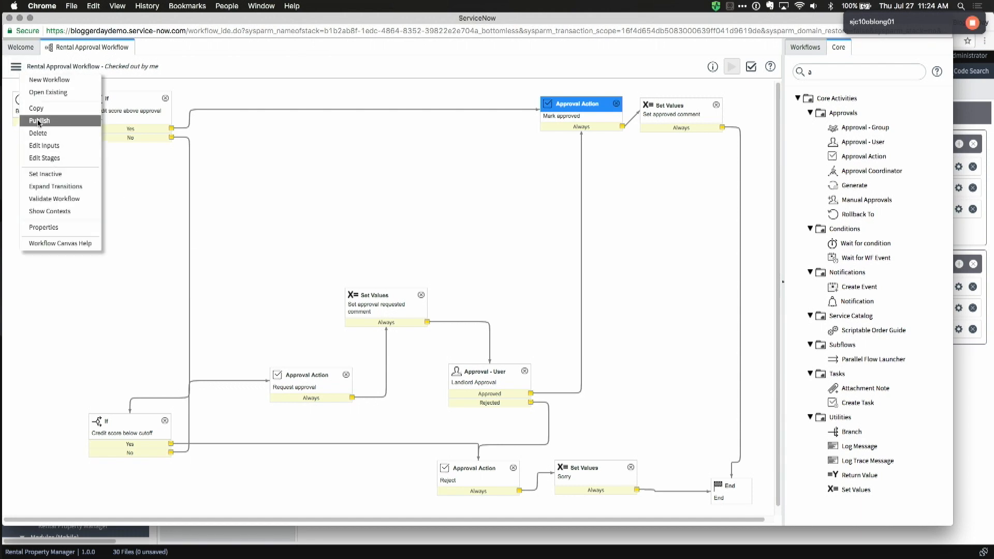
{"action": "left_click", "coordinate": [39, 122]}
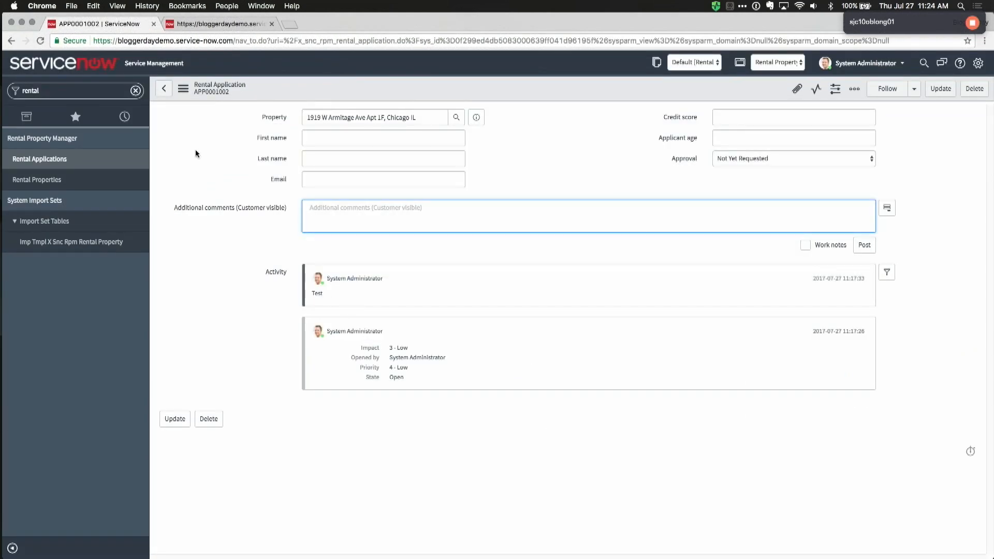
{"action": "left_click", "coordinate": [40, 159]}
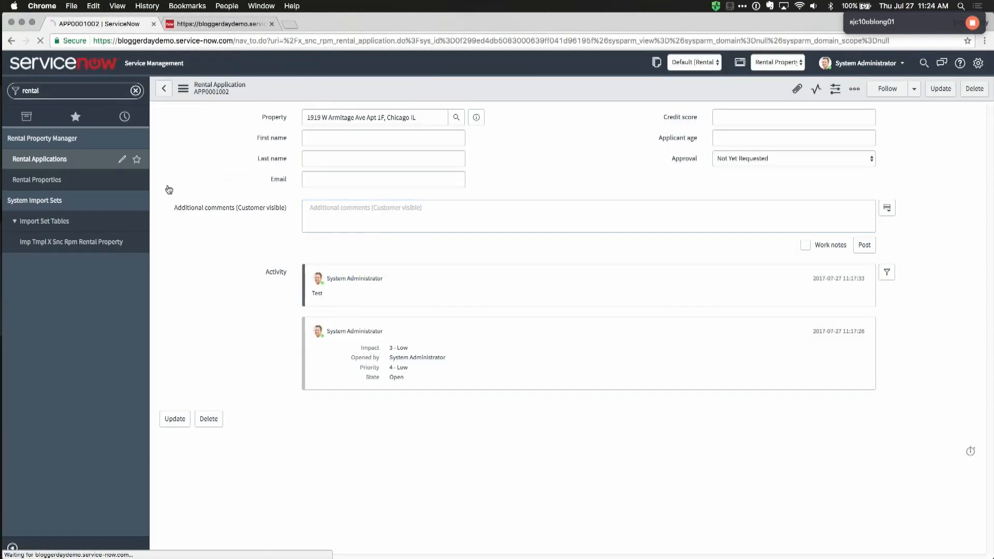
{"action": "left_click", "coordinate": [243, 89]}
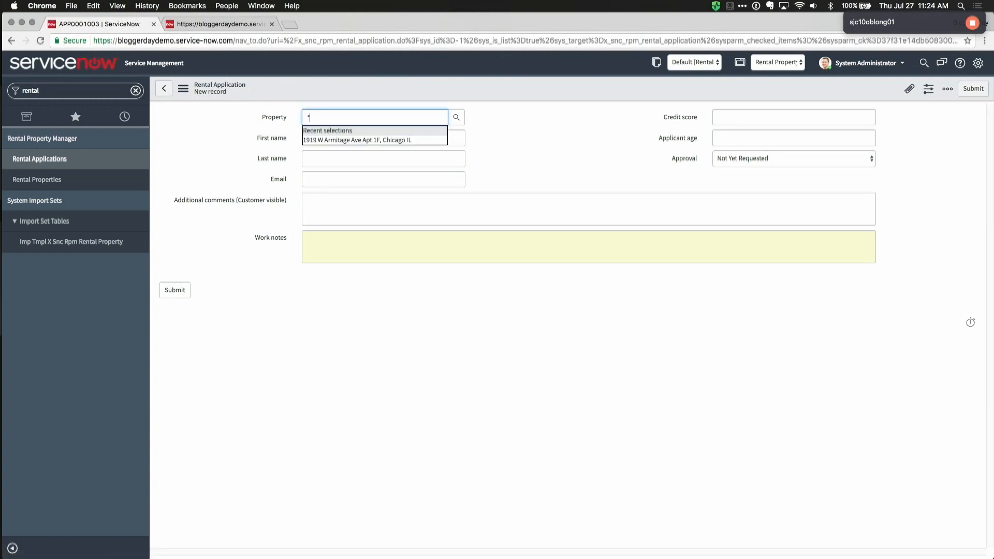
{"action": "left_click", "coordinate": [346, 160]}
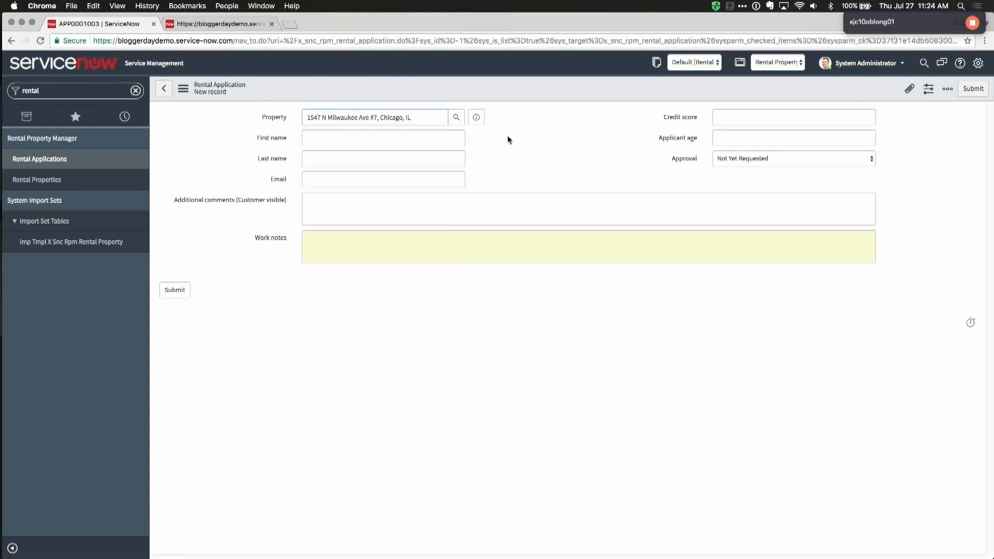
{"action": "mouse_move", "coordinate": [476, 123]}
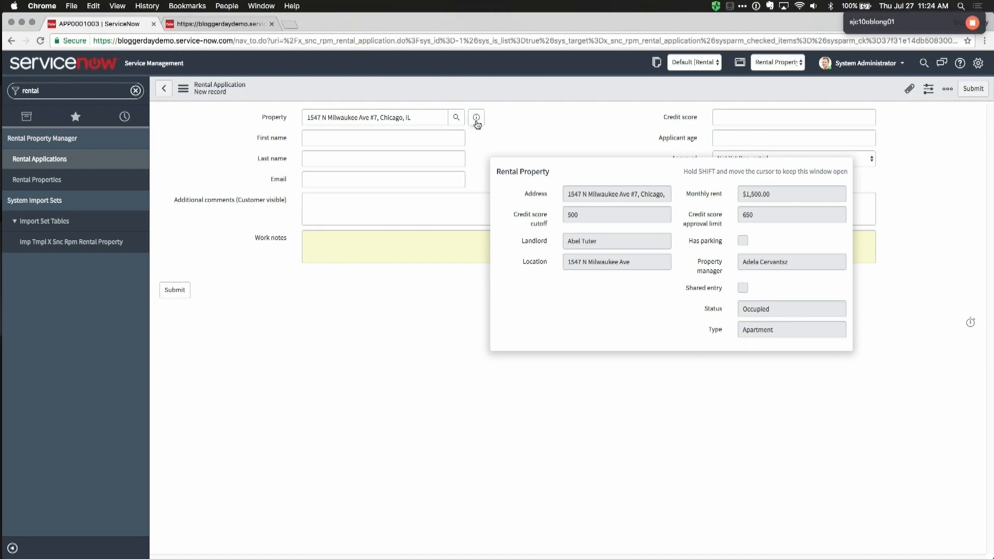
{"action": "left_click", "coordinate": [745, 113]}
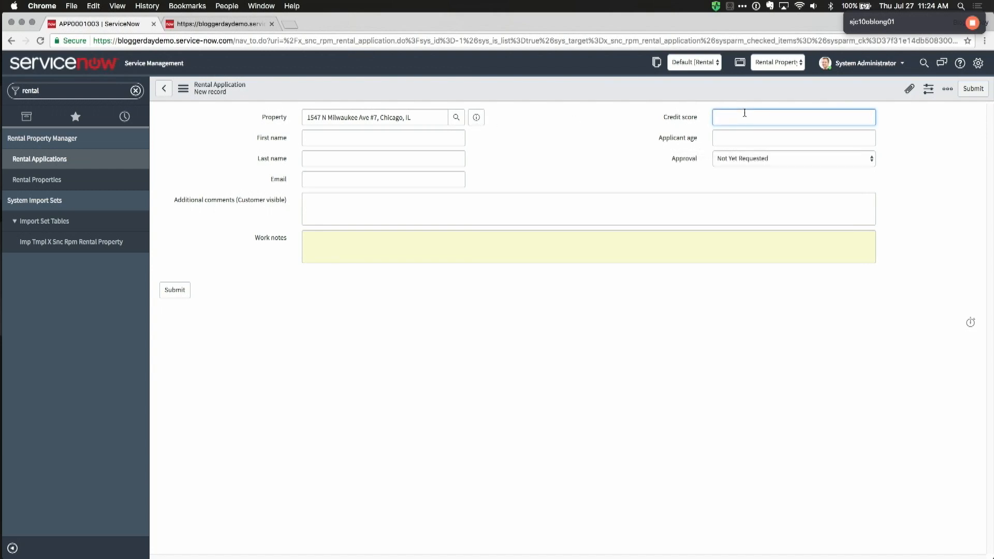
{"action": "right_click", "coordinate": [645, 100]}
{"action": "left_click", "coordinate": [658, 102]}
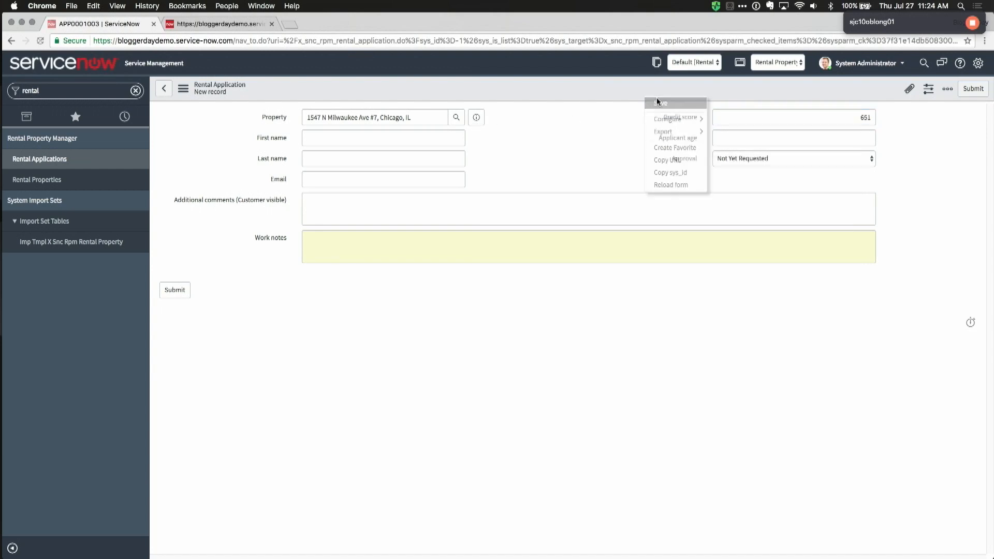
{"action": "left_click", "coordinate": [735, 159]}
{"action": "left_click", "coordinate": [565, 198]}
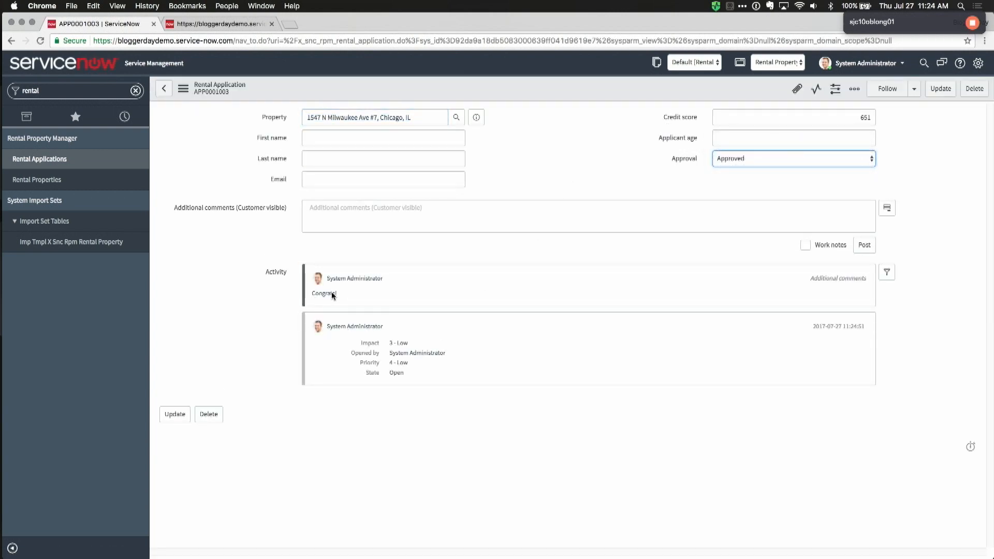
{"action": "left_click", "coordinate": [57, 159]}
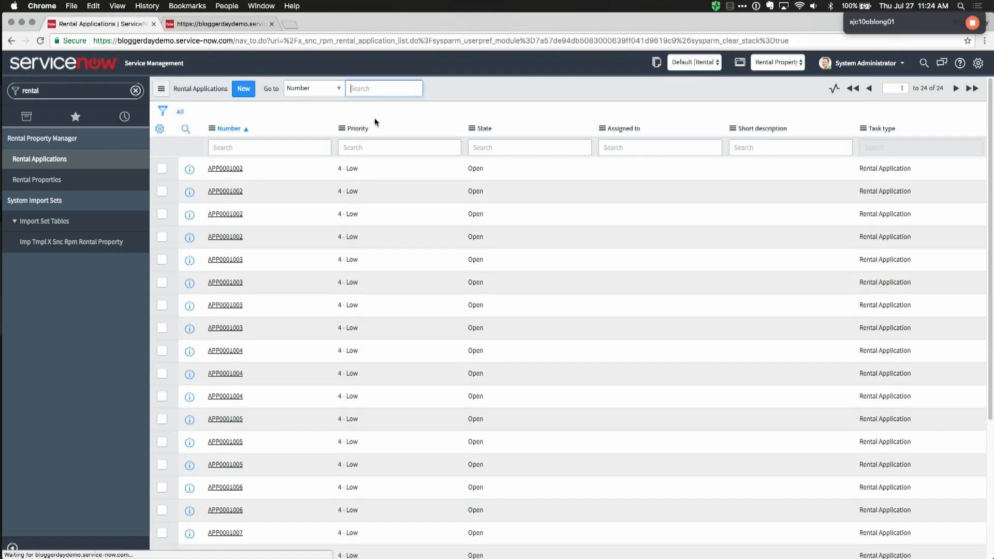
Step: Save a 300-credit-score application for the same property, which becomes rejected APP0001004
{"action": "left_click", "coordinate": [244, 89]}
{"action": "left_click", "coordinate": [354, 123]}
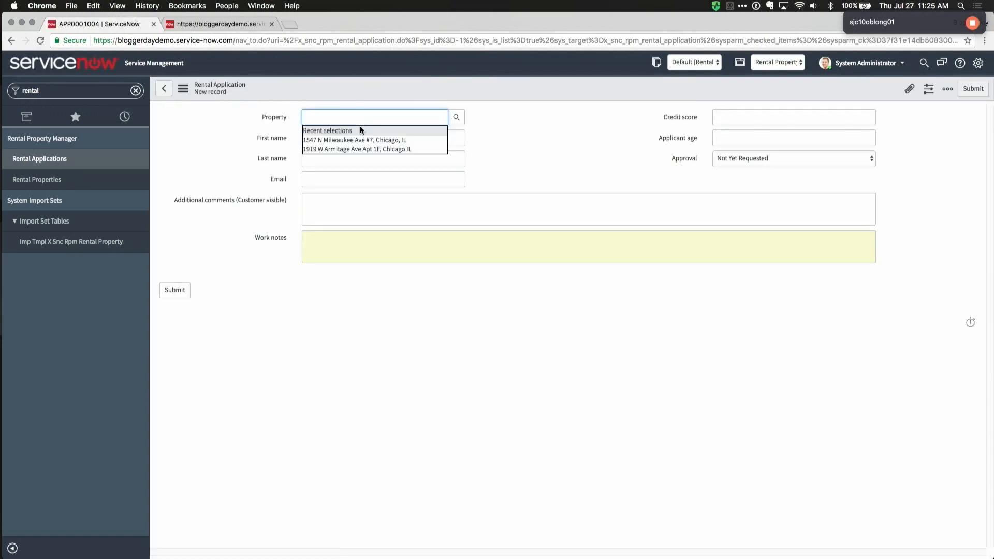
{"action": "left_click", "coordinate": [362, 139]}
{"action": "left_click", "coordinate": [750, 117]}
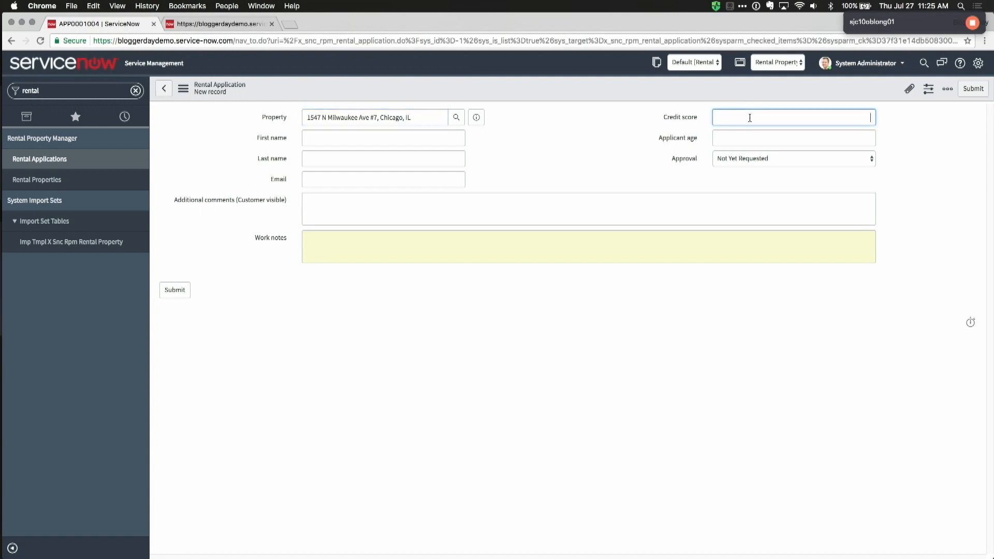
{"action": "right_click", "coordinate": [638, 79]}
{"action": "left_click", "coordinate": [650, 86]}
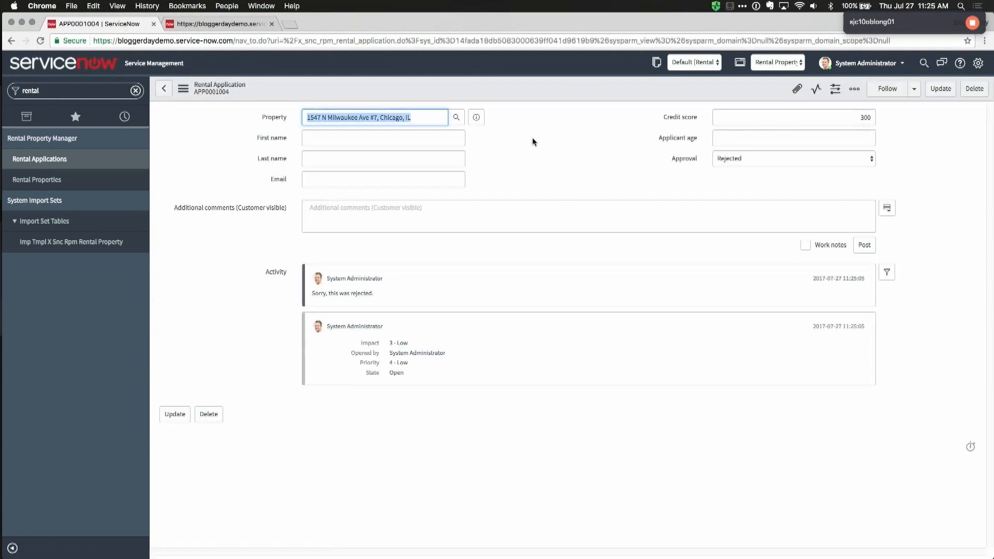
{"action": "left_click", "coordinate": [57, 159]}
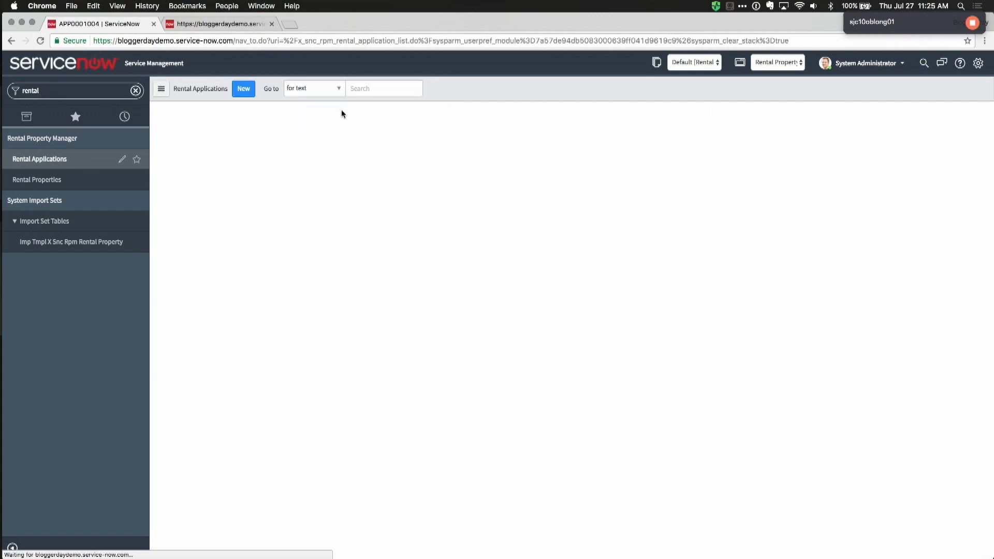
{"action": "left_click", "coordinate": [251, 88]}
{"action": "left_click", "coordinate": [383, 118]}
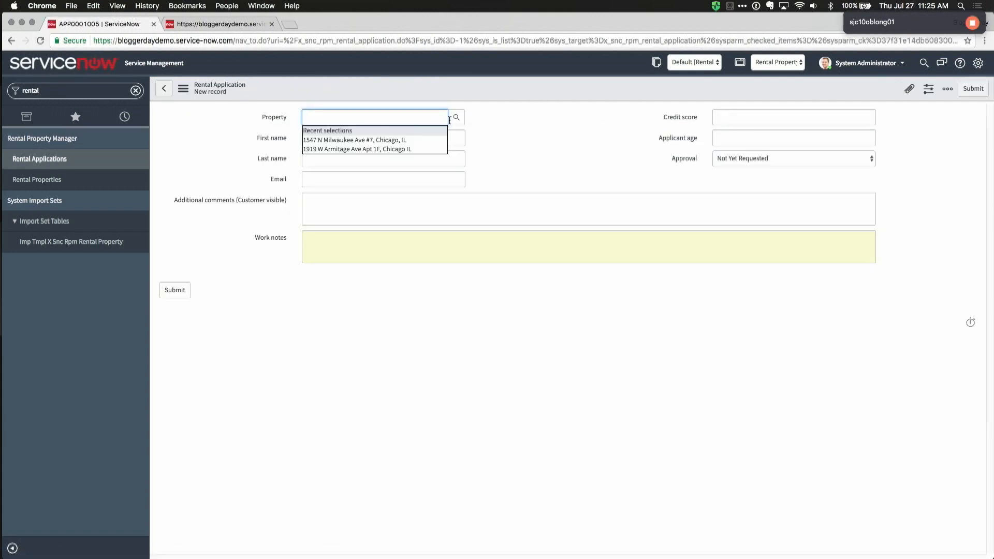
{"action": "left_click", "coordinate": [395, 140]}
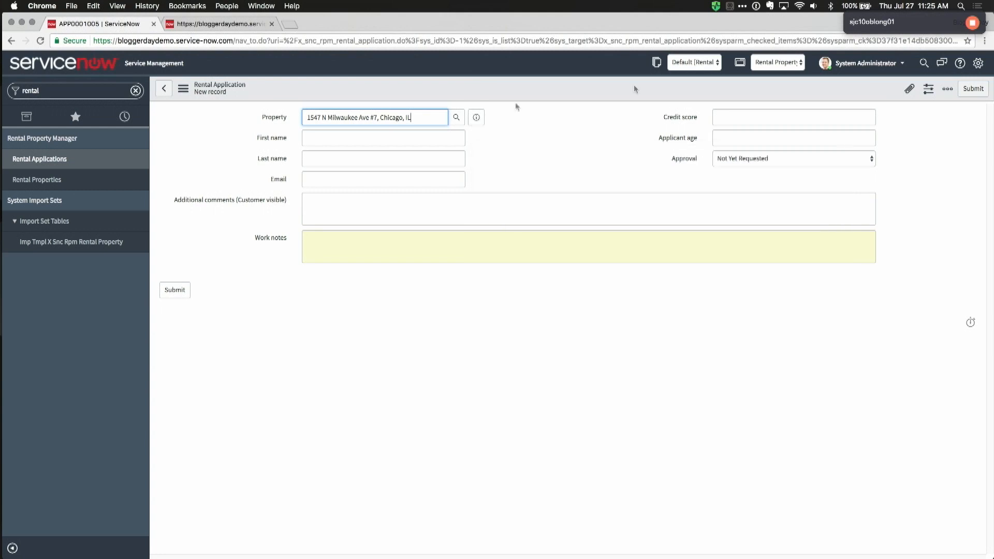
{"action": "left_click", "coordinate": [867, 118]}
{"action": "right_click", "coordinate": [650, 90]}
{"action": "left_click", "coordinate": [650, 92]}
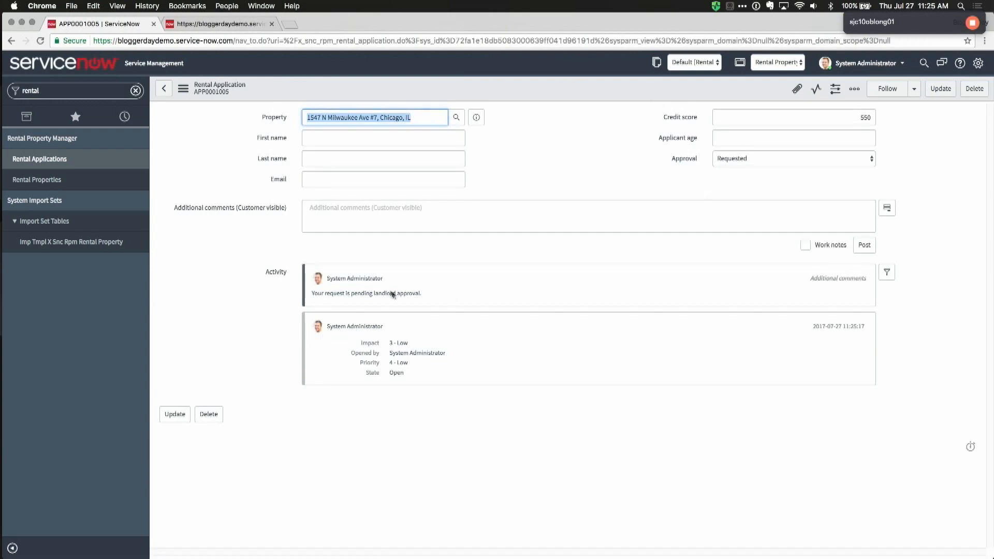
{"action": "mouse_move", "coordinate": [477, 122]}
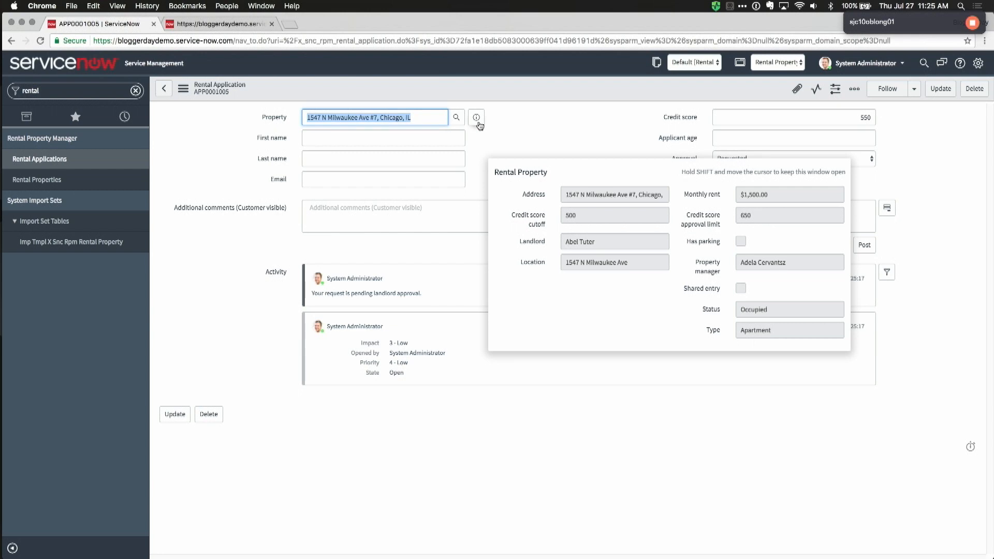
{"action": "left_click", "coordinate": [970, 25]}
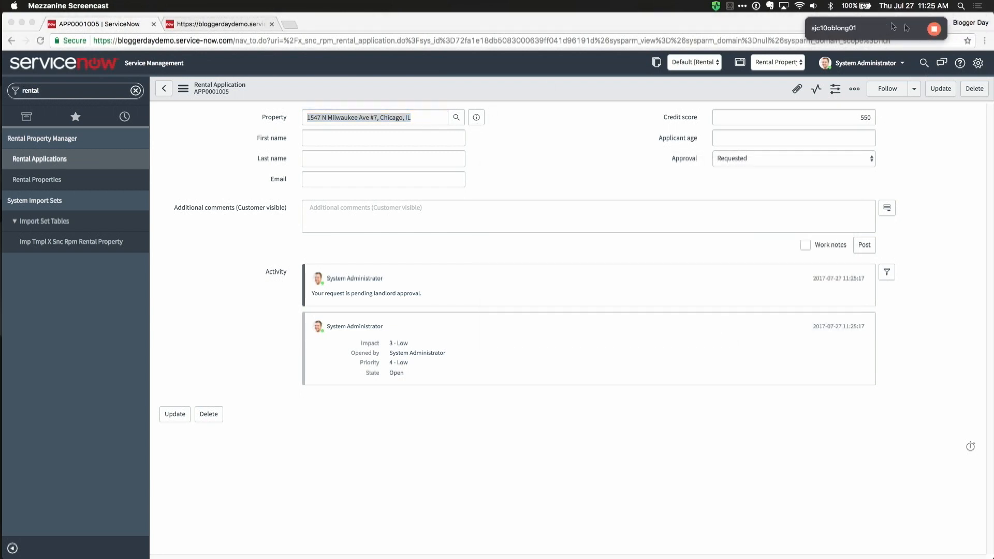
Step: Open a new Chrome window under the landlord's profile and load the ServiceNow instance
{"action": "left_click", "coordinate": [970, 24]}
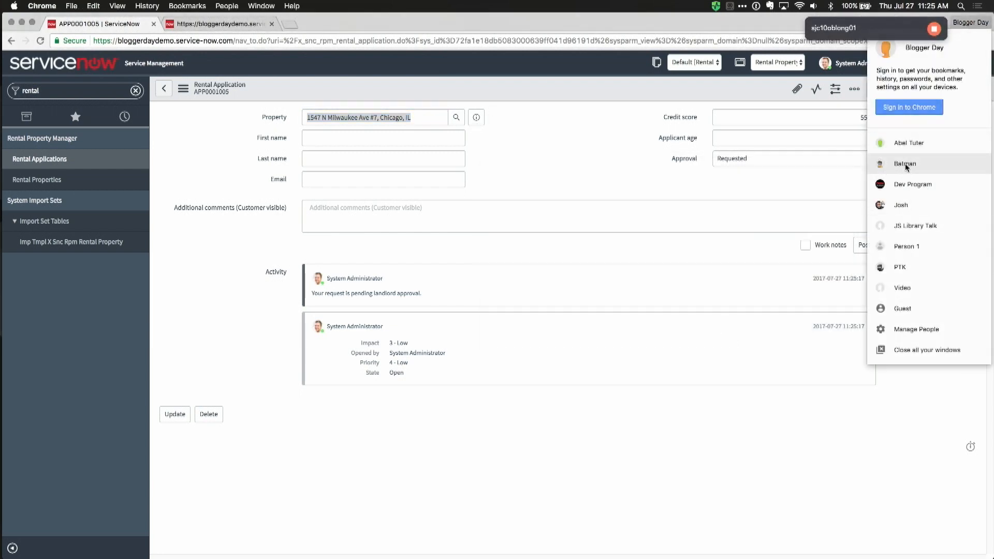
{"action": "left_click", "coordinate": [907, 144]}
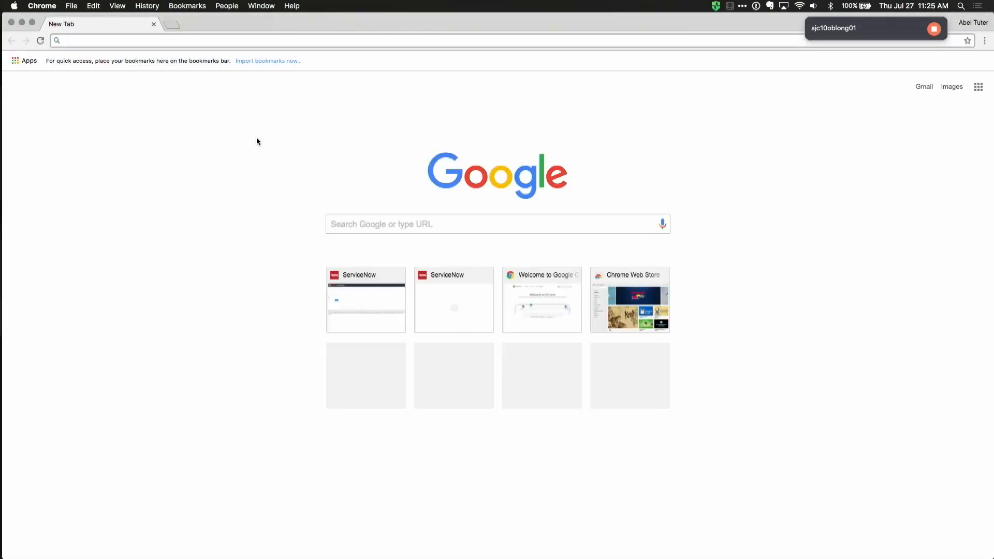
{"action": "type", "text": "bloggerdaydemo.service-now.com"}
{"action": "key", "text": "Return"}
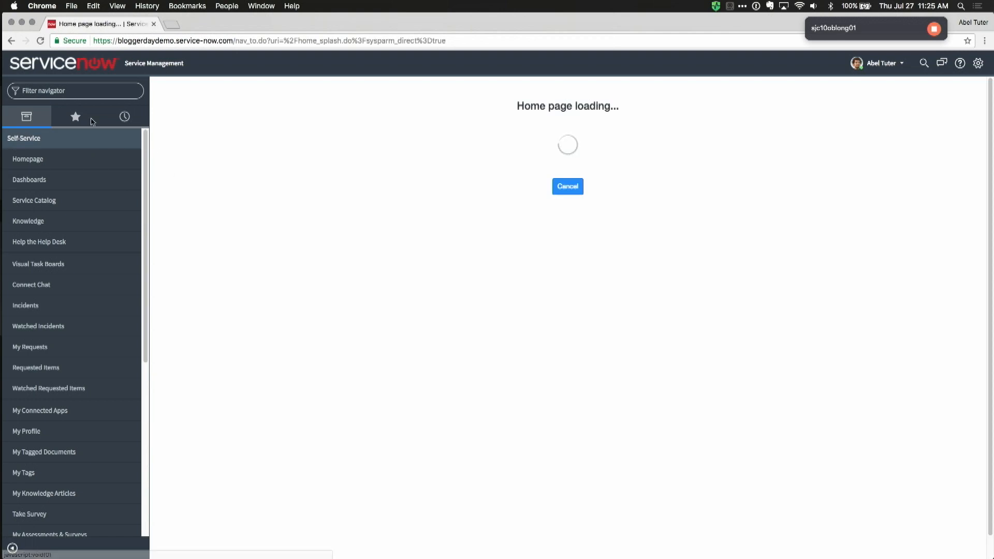
Step: Filter the navigator for 'approval' and open the Requested approval for APP0001005
{"action": "type", "text": "a"}
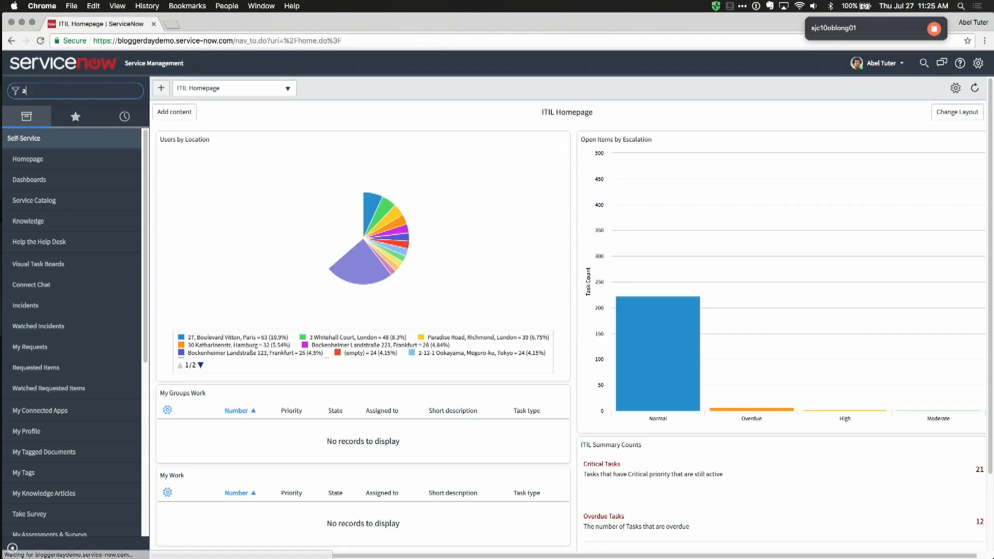
{"action": "type", "text": "proval"}
{"action": "key", "text": "super+a"}
{"action": "type", "text": "approval"}
{"action": "left_click", "coordinate": [25, 160]}
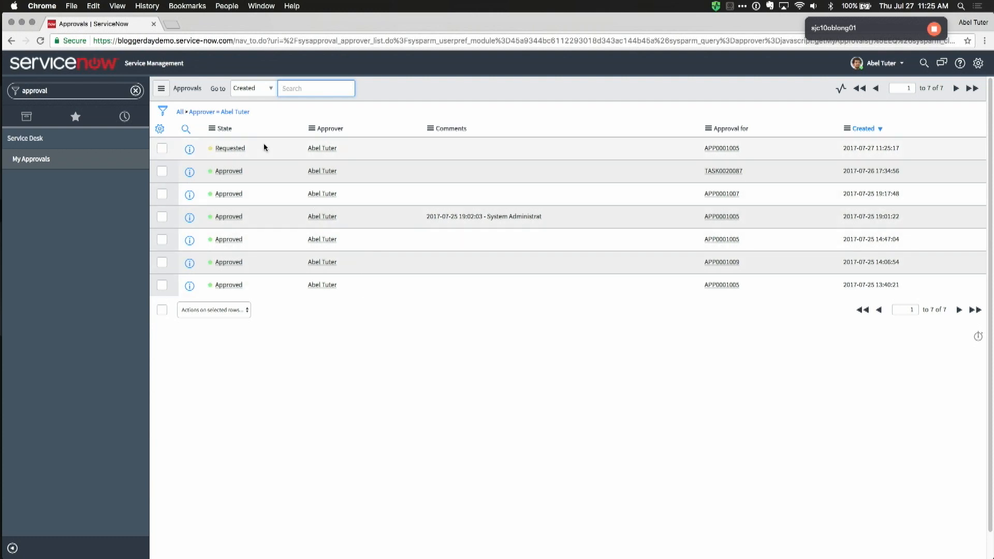
{"action": "left_click", "coordinate": [234, 150]}
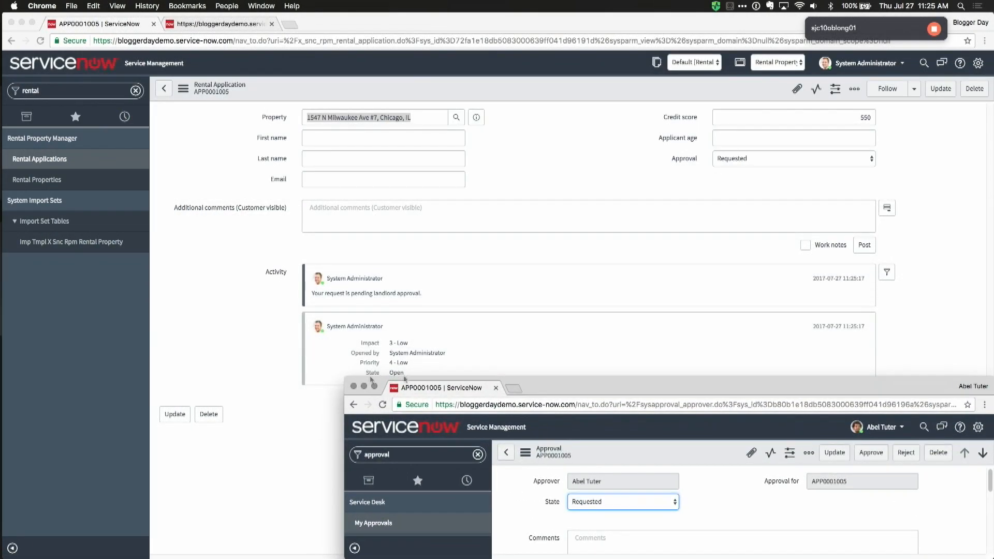
Step: Approve rental application APP0001005 as the landlord with a Congrats! comment, then open the Rental Properties list
{"action": "left_click_drag", "start_coordinate": [569, 383], "coordinate": [528, 362]}
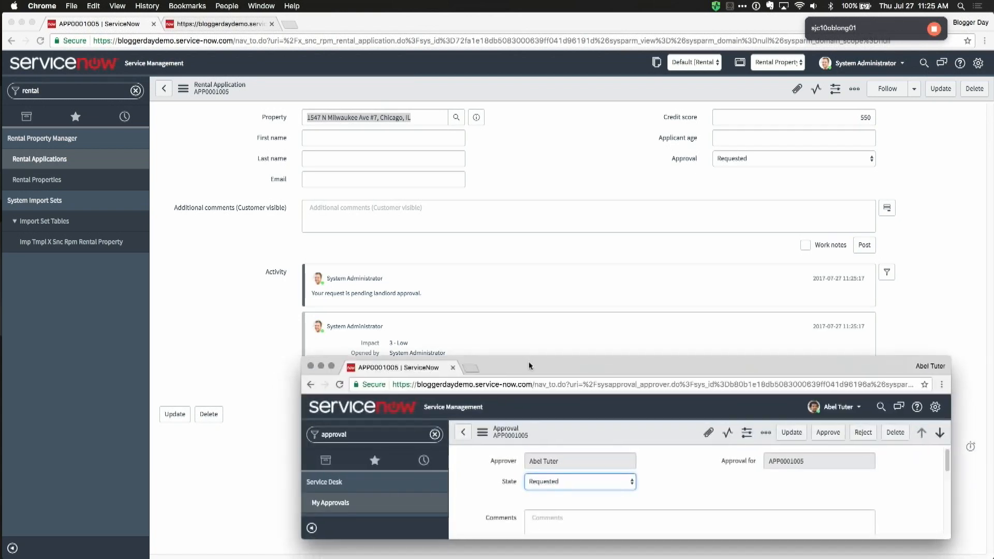
{"action": "left_click", "coordinate": [827, 432]}
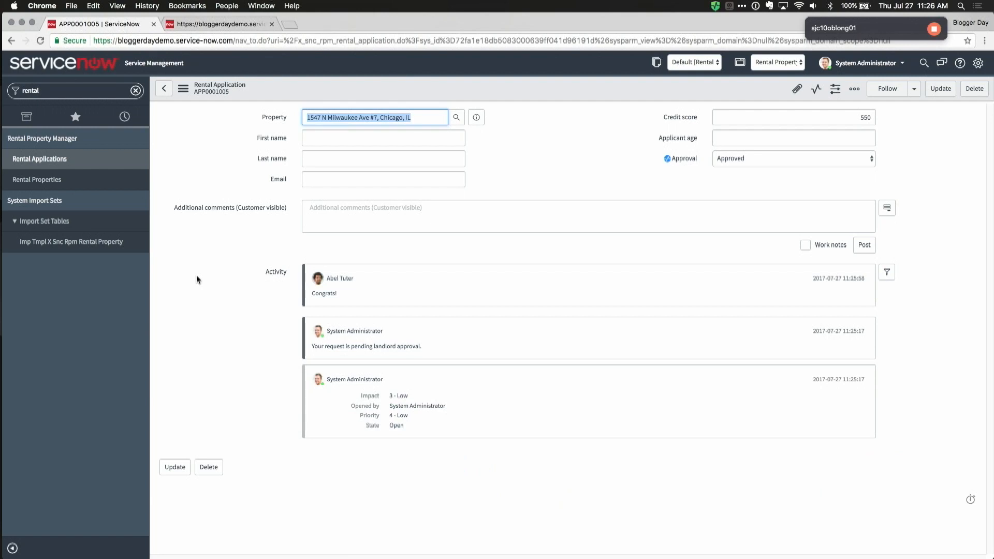
{"action": "left_click", "coordinate": [350, 207]}
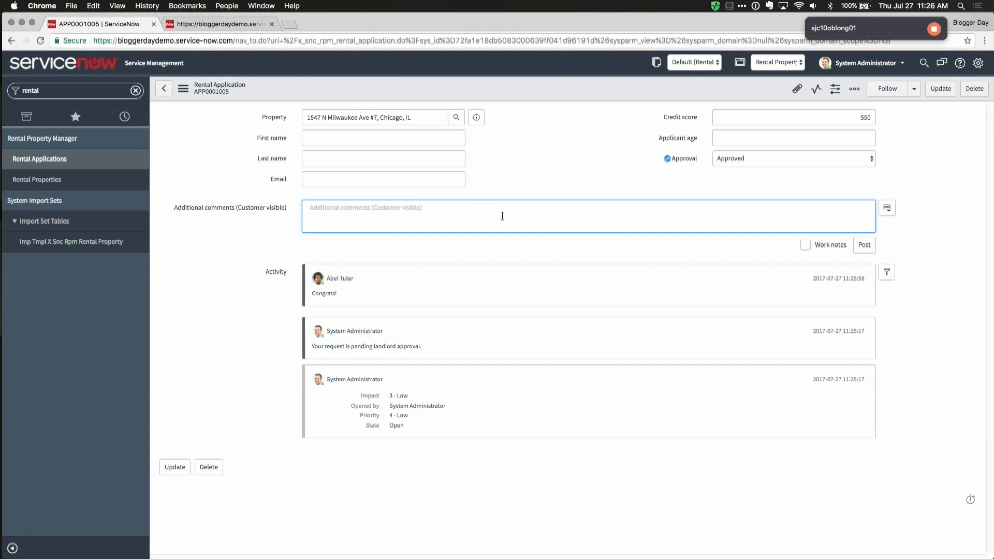
{"action": "left_click", "coordinate": [106, 186]}
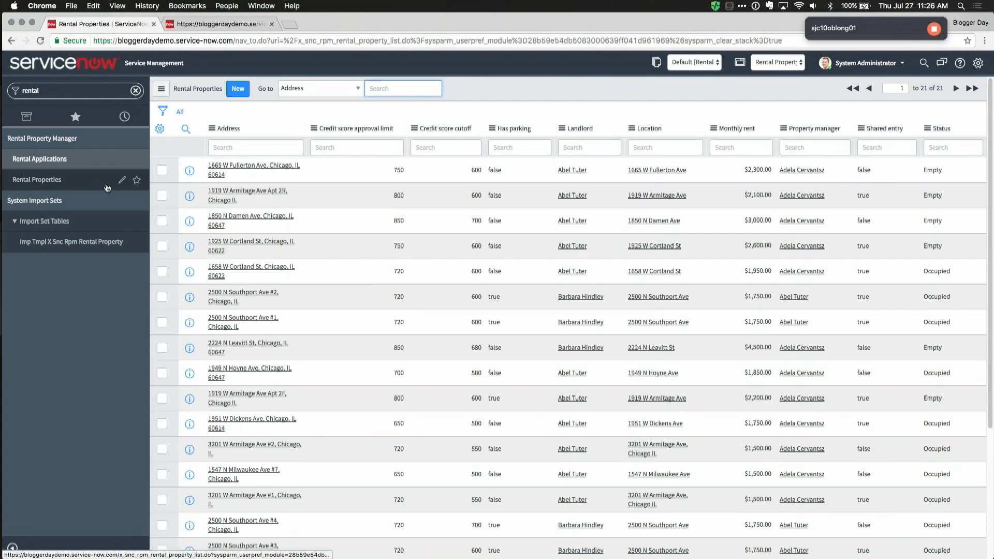
{"action": "left_click", "coordinate": [341, 177]}
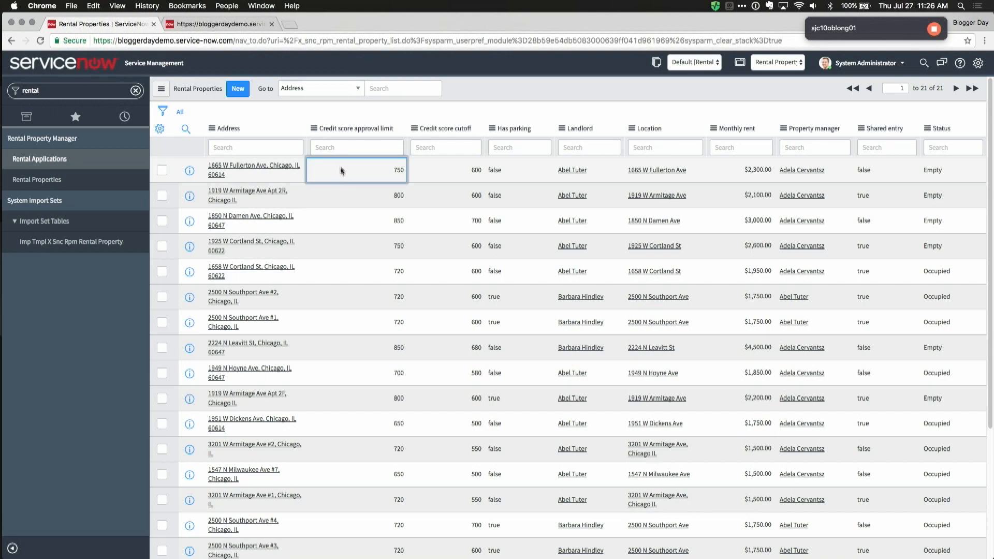
Step: In Studio, open the Rental Property table definition
{"action": "left_click", "coordinate": [225, 24]}
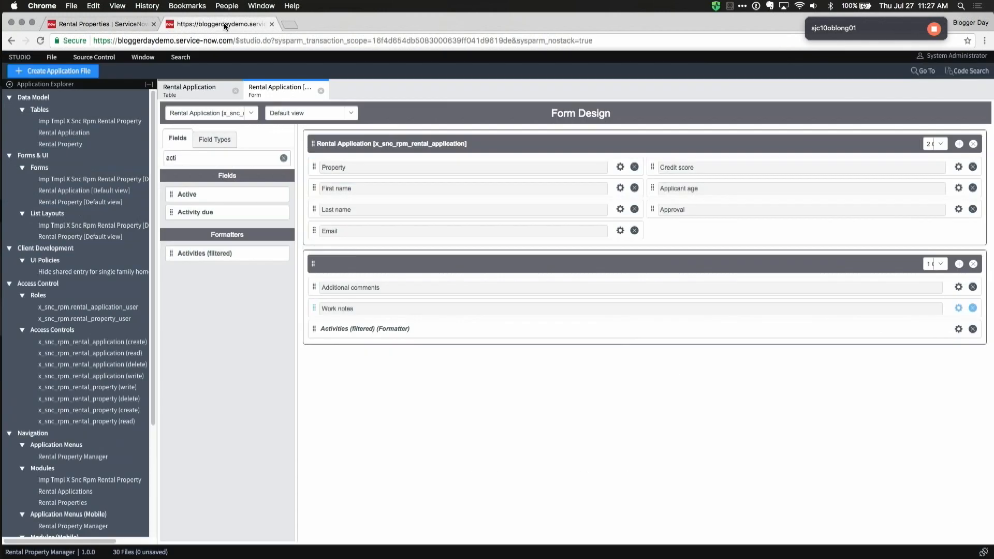
{"action": "left_click", "coordinate": [188, 91]}
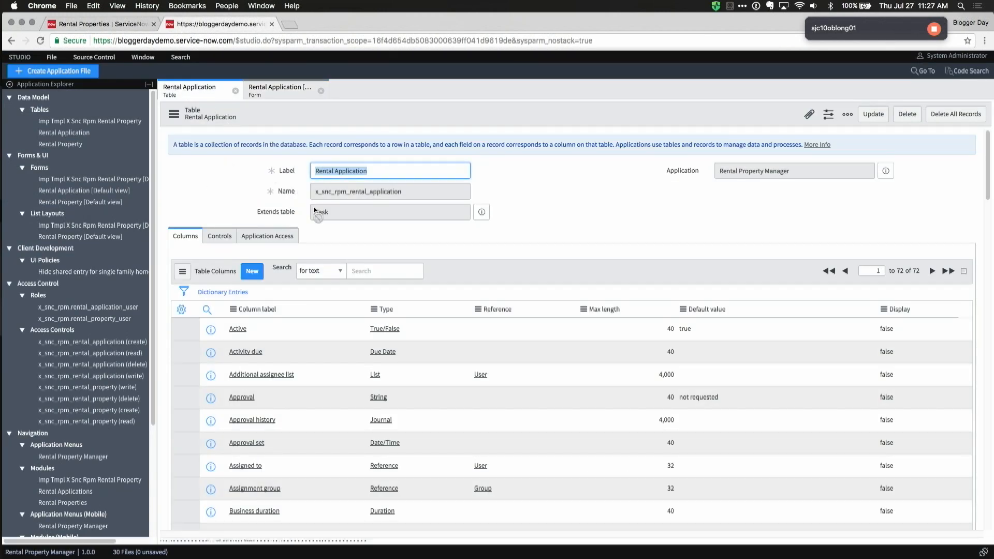
{"action": "left_click", "coordinate": [82, 145]}
{"action": "left_click", "coordinate": [65, 145]}
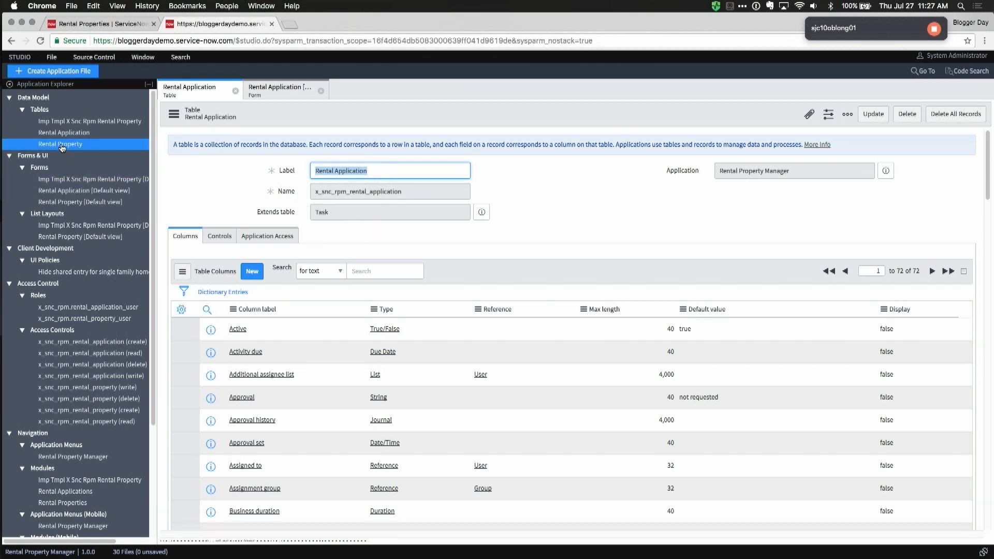
{"action": "scroll", "coordinate": [397, 395], "scroll_direction": "down", "scroll_amount": 10}
{"action": "scroll", "coordinate": [398, 393], "scroll_direction": "down", "scroll_amount": 3}
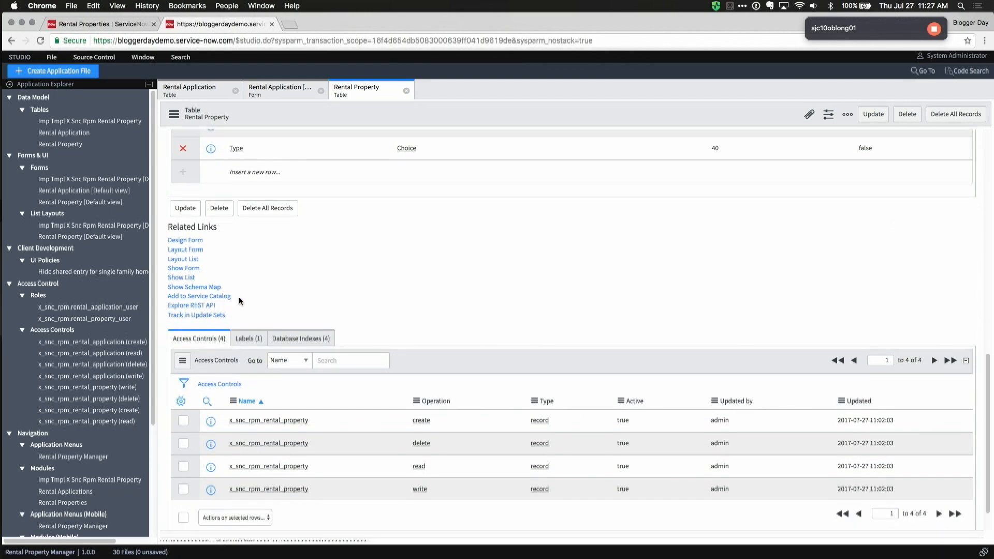
Step: Launch the table's REST API Explorer with Modify a record (PUT) selected, then return to the properties list
{"action": "left_click", "coordinate": [202, 306]}
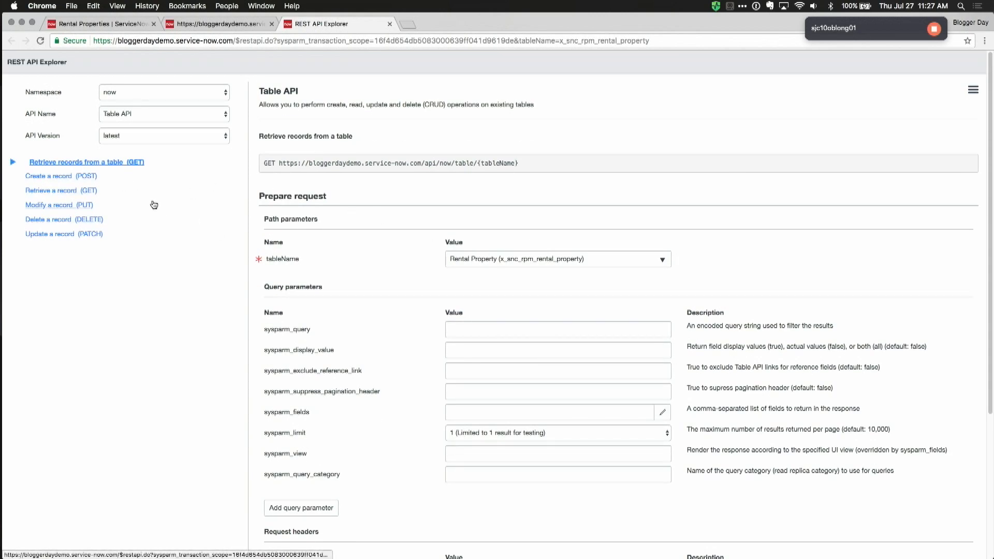
{"action": "left_click", "coordinate": [60, 210]}
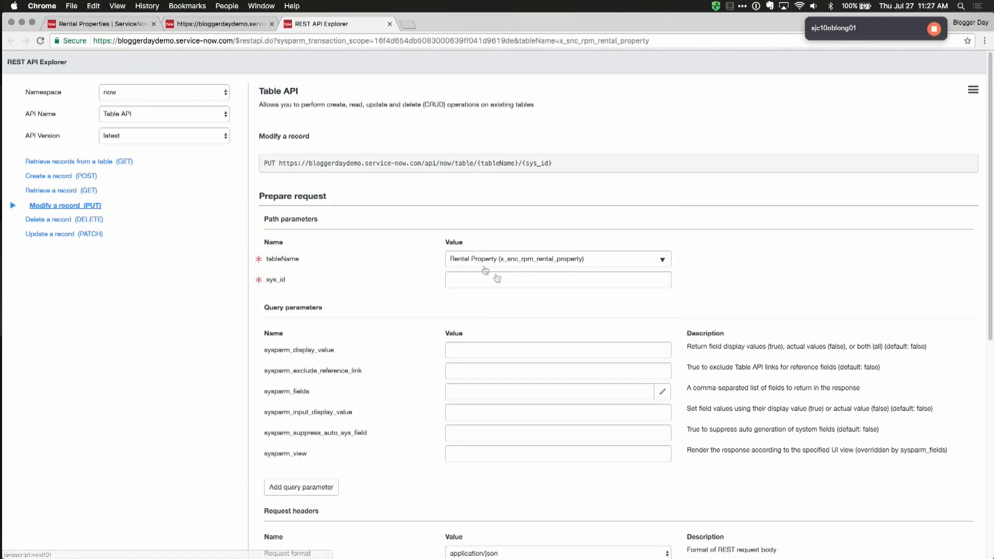
{"action": "scroll", "coordinate": [482, 269], "scroll_direction": "down", "scroll_amount": 1}
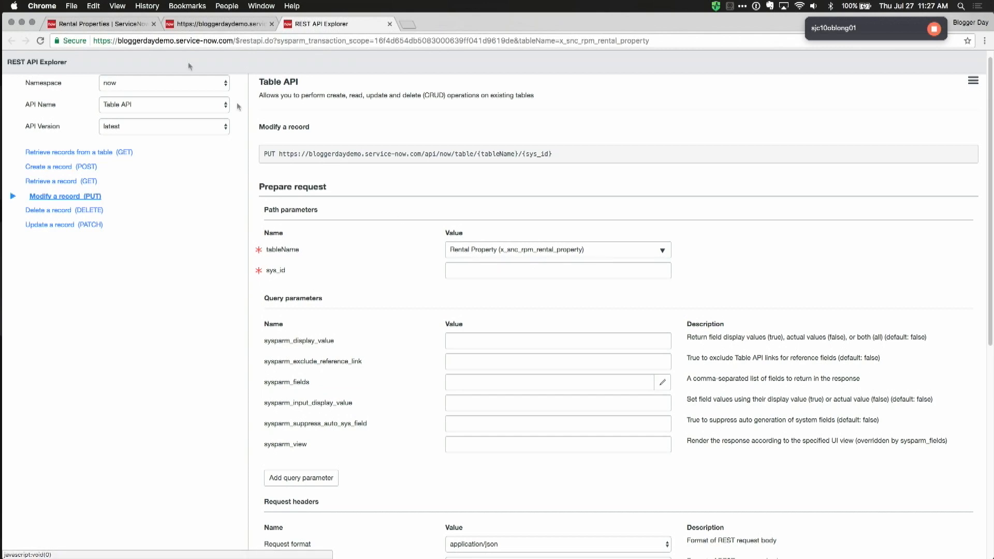
{"action": "left_click", "coordinate": [91, 24]}
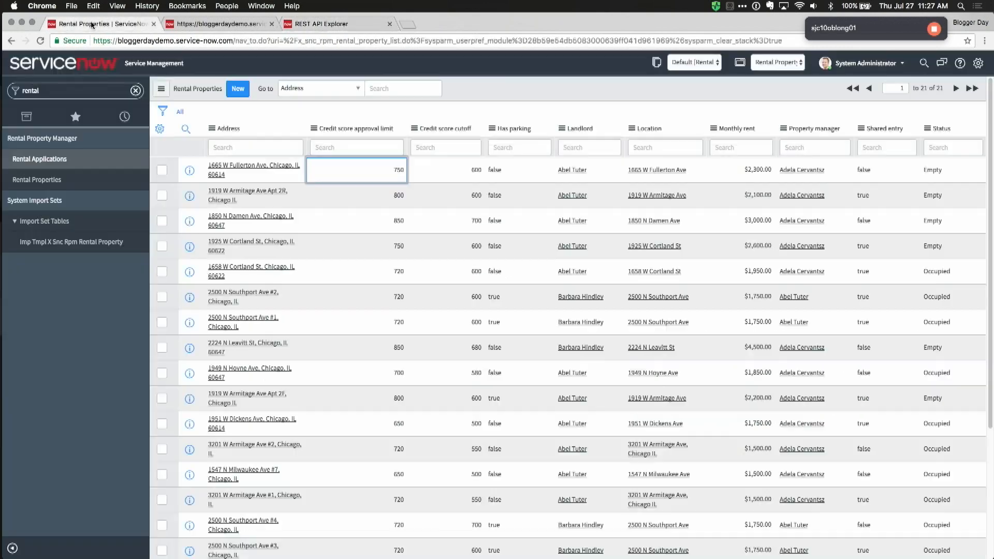
{"action": "left_click", "coordinate": [223, 173]}
{"action": "left_click", "coordinate": [327, 138]}
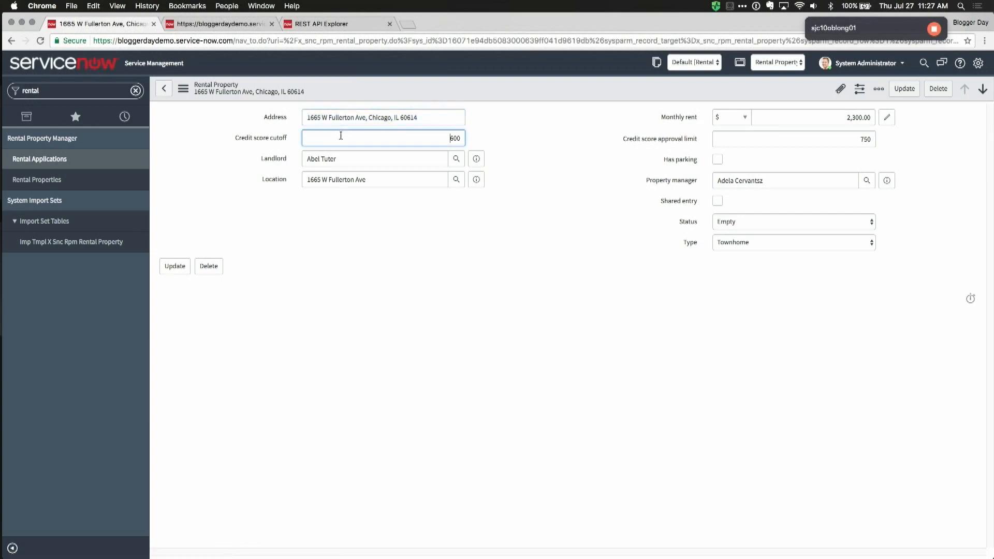
{"action": "right_click", "coordinate": [569, 87]}
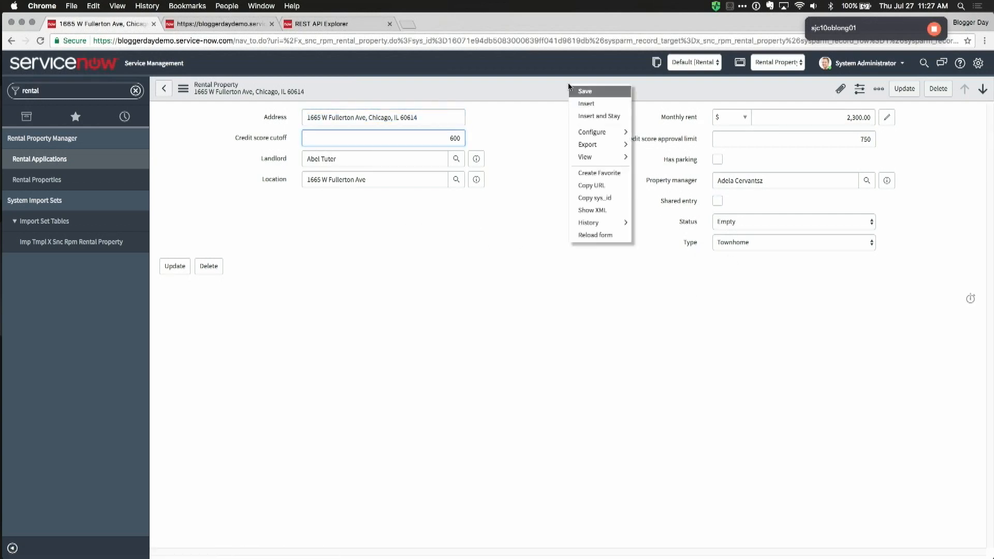
{"action": "left_click", "coordinate": [594, 197]}
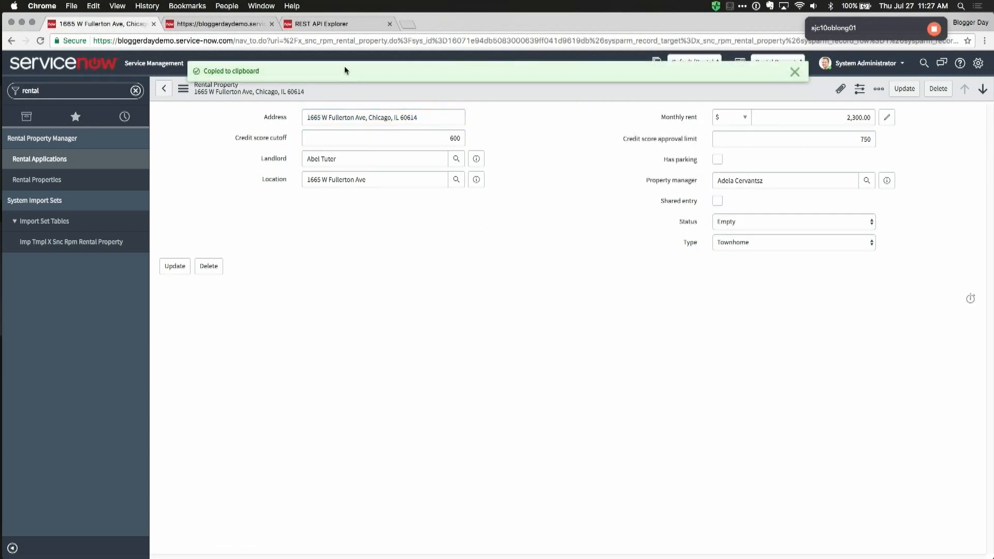
Step: Paste the sys_id into the PUT request and add a Status=Occupied field to the body
{"action": "left_click", "coordinate": [318, 24]}
{"action": "left_click", "coordinate": [466, 269]}
{"action": "key", "text": "cmd+v"}
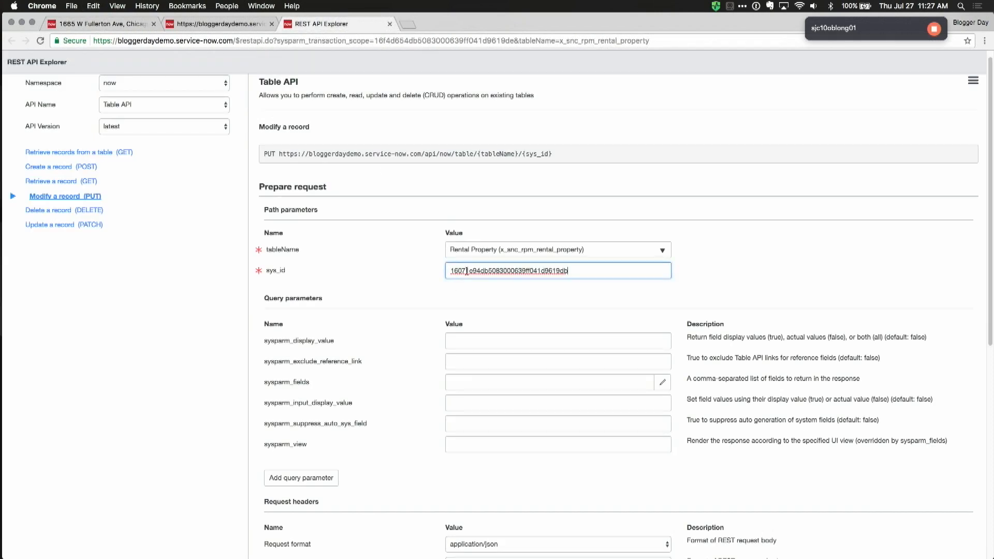
{"action": "scroll", "coordinate": [461, 148], "scroll_direction": "down", "scroll_amount": 3}
{"action": "scroll", "coordinate": [391, 329], "scroll_direction": "down", "scroll_amount": 4}
{"action": "left_click", "coordinate": [306, 333]}
{"action": "left_click", "coordinate": [319, 328]}
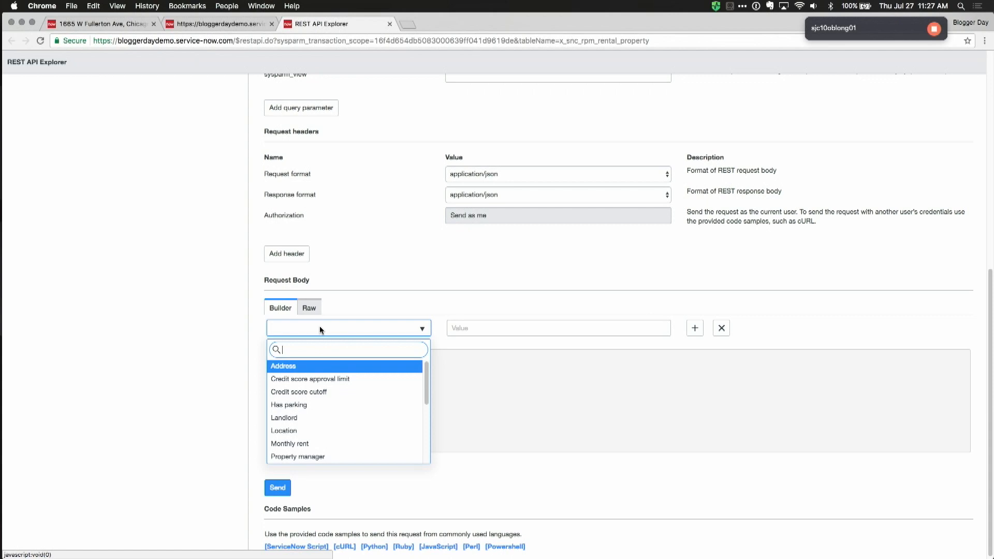
{"action": "type", "text": "stat"}
{"action": "key", "text": "Return"}
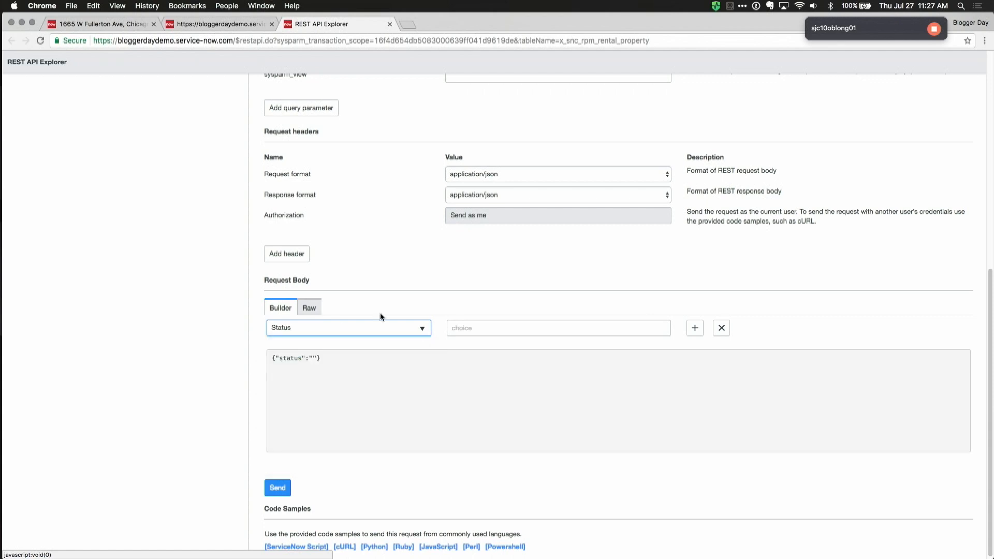
{"action": "left_click", "coordinate": [472, 323]}
{"action": "type", "text": "Occupied"}
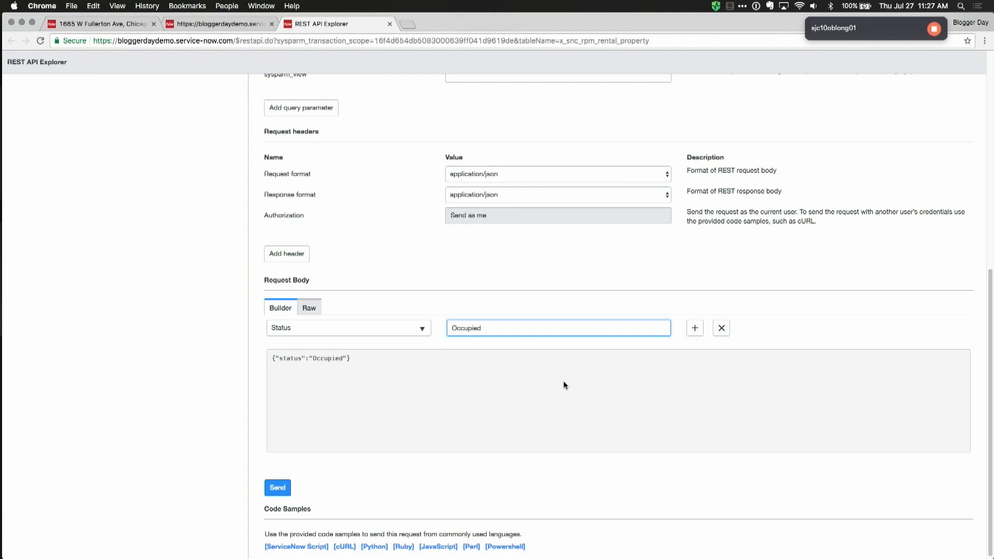
{"action": "scroll", "coordinate": [446, 401], "scroll_direction": "down", "scroll_amount": 1}
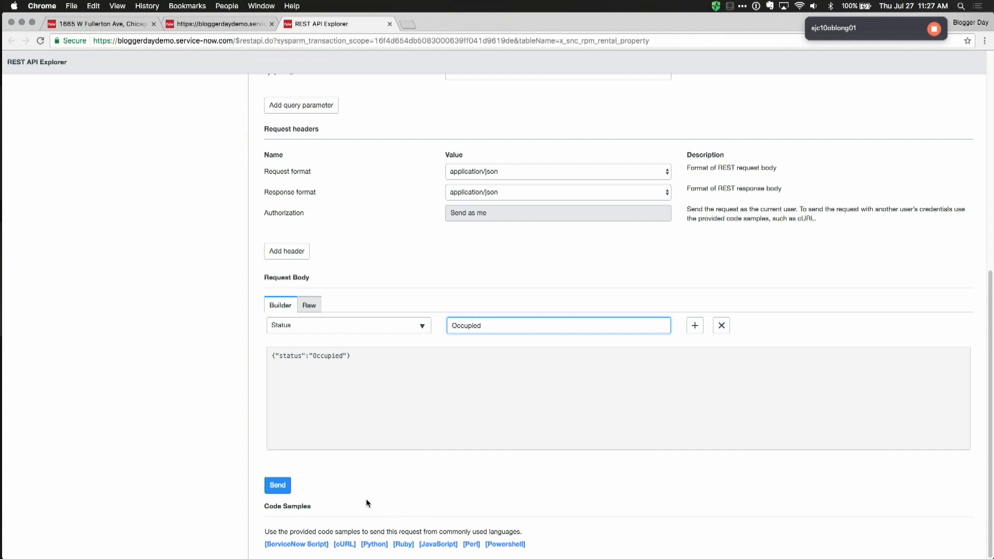
Step: Show the request's cURL code sample and select the whole snippet
{"action": "left_click", "coordinate": [345, 544]}
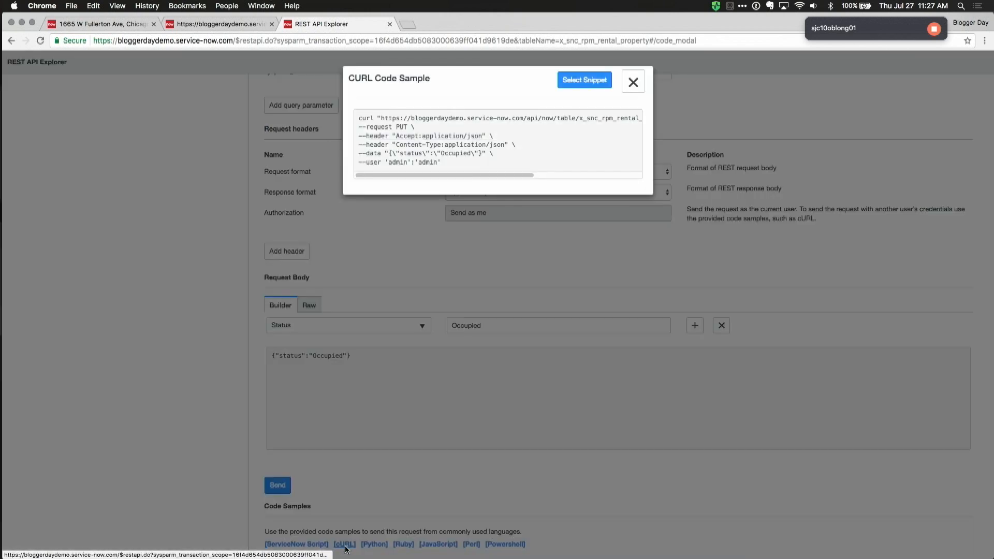
{"action": "left_click", "coordinate": [570, 86]}
{"action": "scroll", "coordinate": [441, 139], "scroll_direction": "right", "scroll_amount": 5}
{"action": "scroll", "coordinate": [509, 142], "scroll_direction": "right", "scroll_amount": 2}
{"action": "key", "text": "super+Tab"}
{"action": "left_click", "coordinate": [414, 283]}
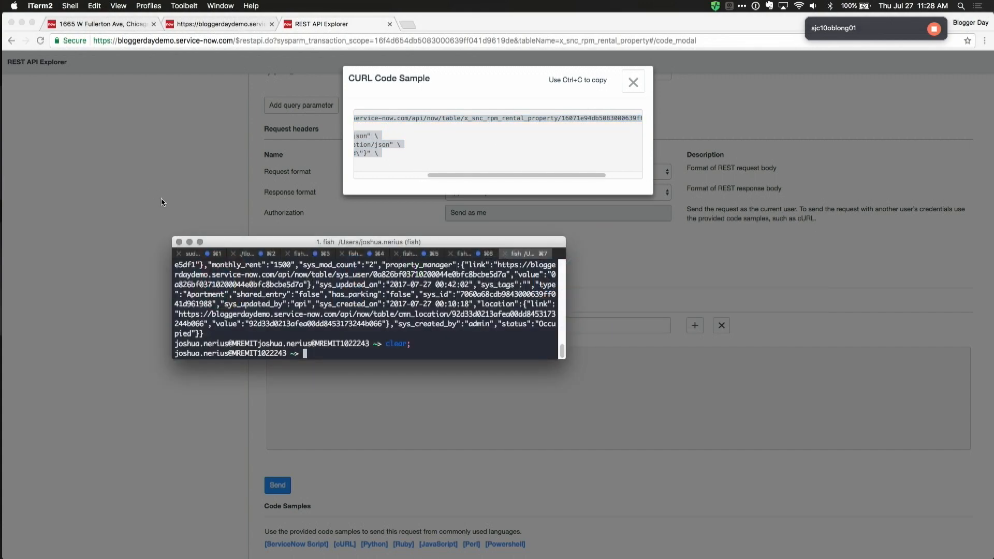
Step: Paste the copied curl PUT command into a new iTerm2 tab
{"action": "key", "text": "super+2"}
{"action": "left_click", "coordinate": [192, 195]}
{"action": "key", "text": "ctrl+shift+Tab"}
{"action": "key", "text": "ctrl+shift+Tab"}
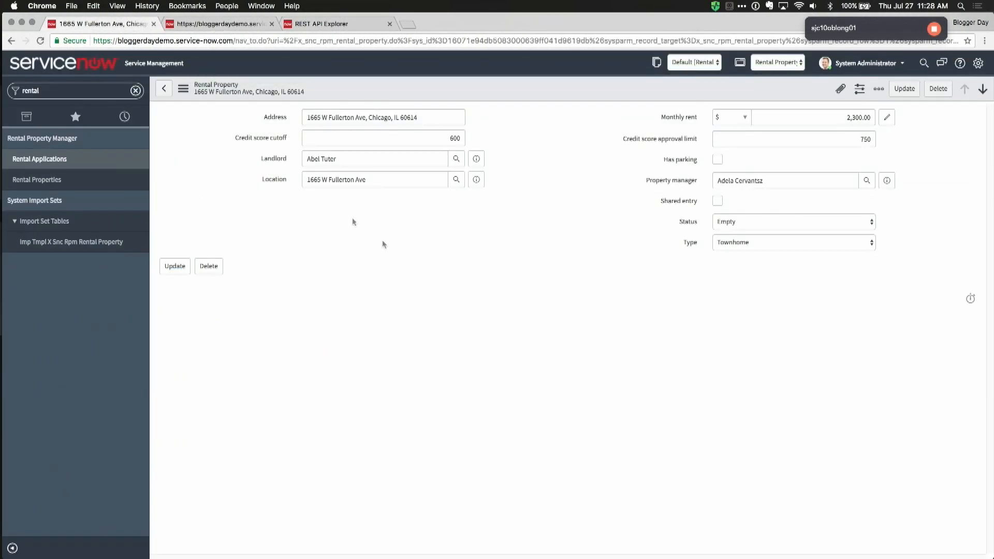
{"action": "key", "text": "super+Tab"}
{"action": "left_click_drag", "start_coordinate": [565, 360], "coordinate": [768, 477]}
{"action": "key", "text": "super+7"}
{"action": "key", "text": "super+t"}
{"action": "key", "text": "super+v"}
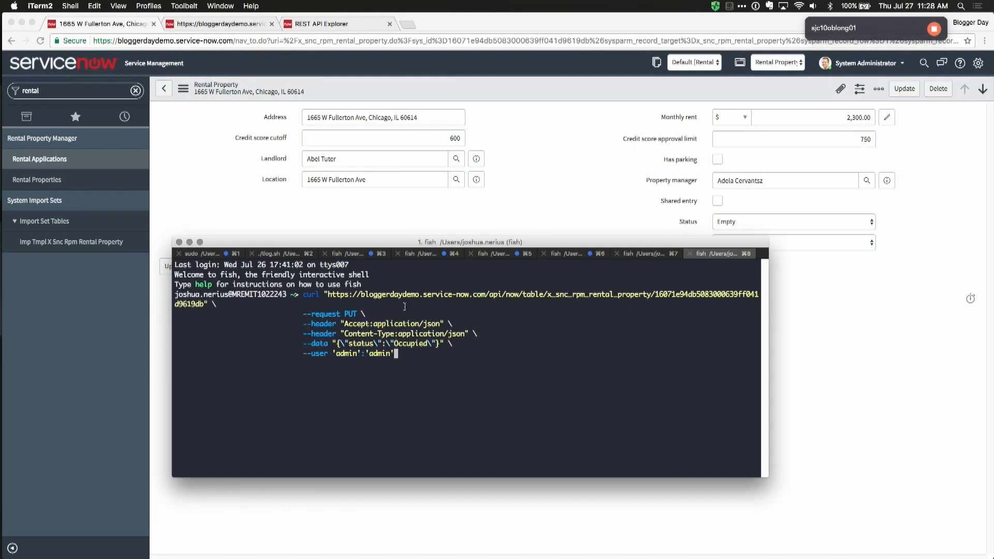
Step: Change the curl --user credentials to the API account and run the PUT request
{"action": "left_click_drag", "start_coordinate": [337, 334], "coordinate": [485, 332]}
{"action": "left_click", "coordinate": [413, 332]}
{"action": "key", "text": "BackSpace"}
{"action": "key", "text": "BackSpace"}
{"action": "key", "text": "BackSpace"}
{"action": "key", "text": "BackSpace"}
{"action": "key", "text": "BackSpace"}
{"action": "key", "text": "BackSpace"}
{"action": "type", "text": "api"}
{"action": "key", "text": "Left"}
{"action": "key", "text": "Left"}
{"action": "key", "text": "Left"}
{"action": "key", "text": "Left"}
{"action": "key", "text": "Left"}
{"action": "key", "text": "BackSpace"}
{"action": "key", "text": "BackSpace"}
{"action": "key", "text": "BackSpace"}
{"action": "key", "text": "BackSpace"}
{"action": "key", "text": "BackSpace"}
{"action": "type", "text": "api"}
{"action": "key", "text": "Return"}
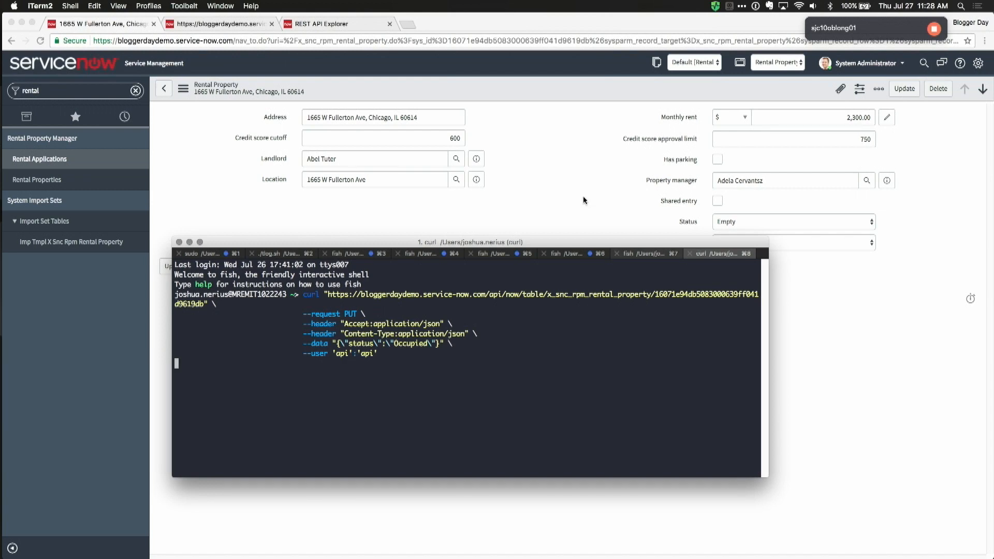
Step: Confirm the Fullerton Ave record's Status now reads Occupied, then open the Rental Applications list
{"action": "left_click", "coordinate": [549, 256]}
{"action": "left_click", "coordinate": [740, 221]}
{"action": "left_click", "coordinate": [750, 221]}
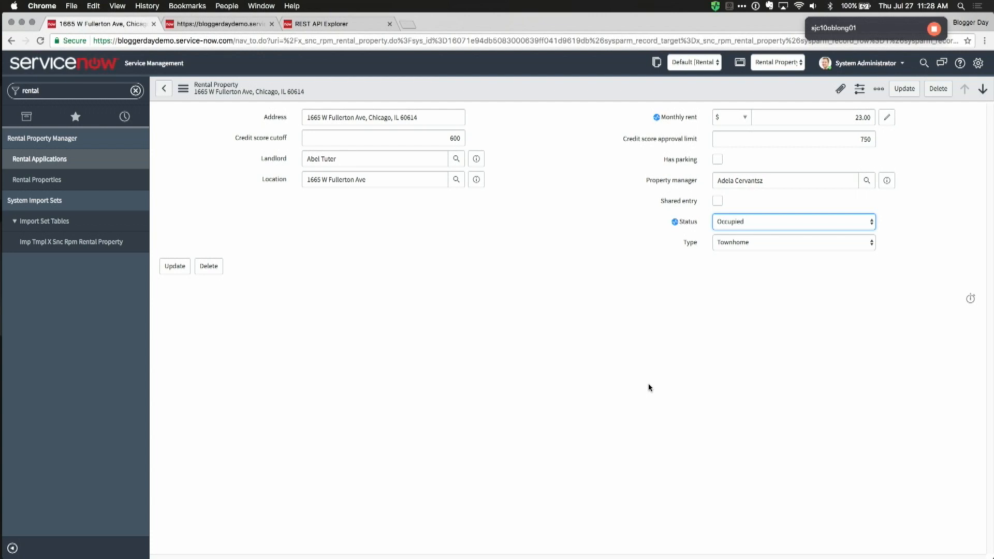
{"action": "left_click", "coordinate": [477, 350]}
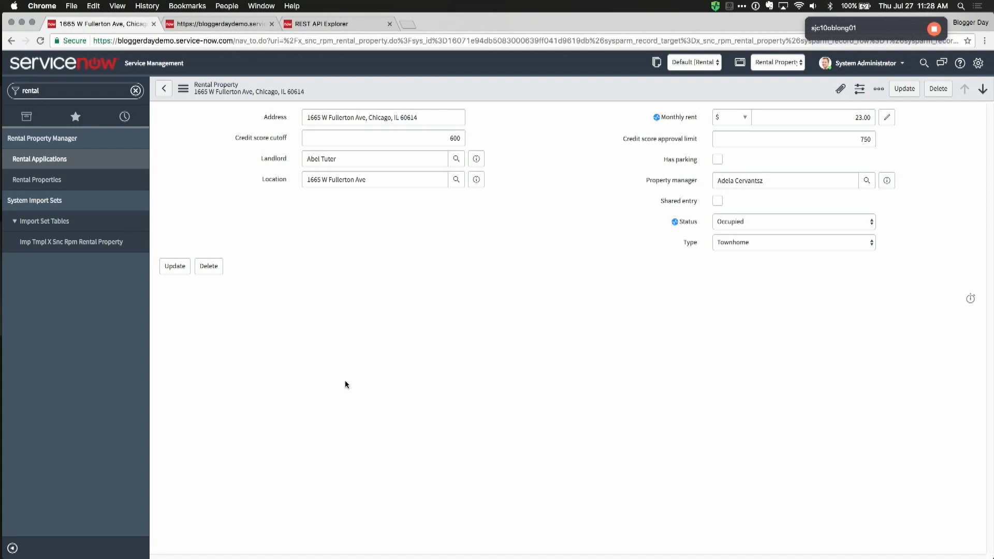
{"action": "left_click", "coordinate": [40, 159]}
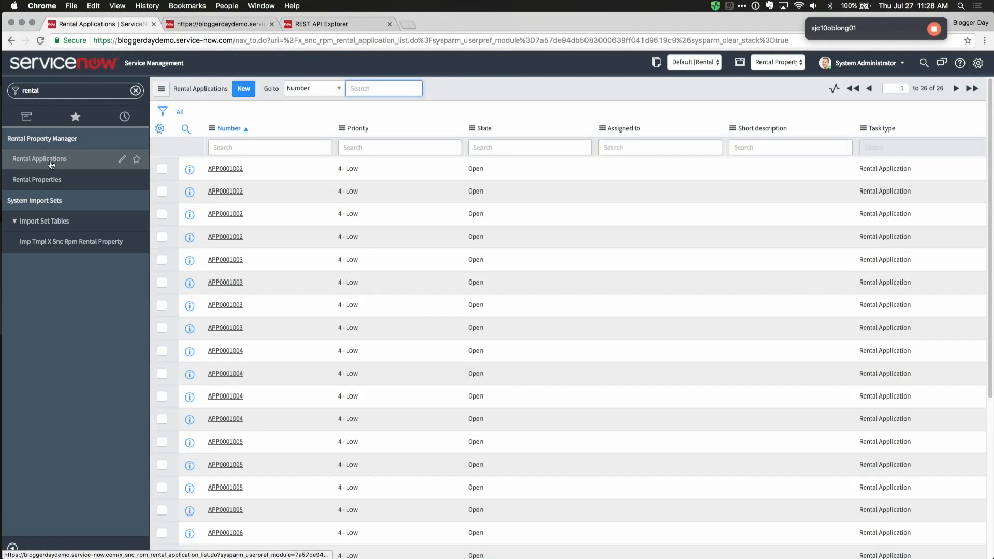
{"action": "left_click", "coordinate": [44, 180]}
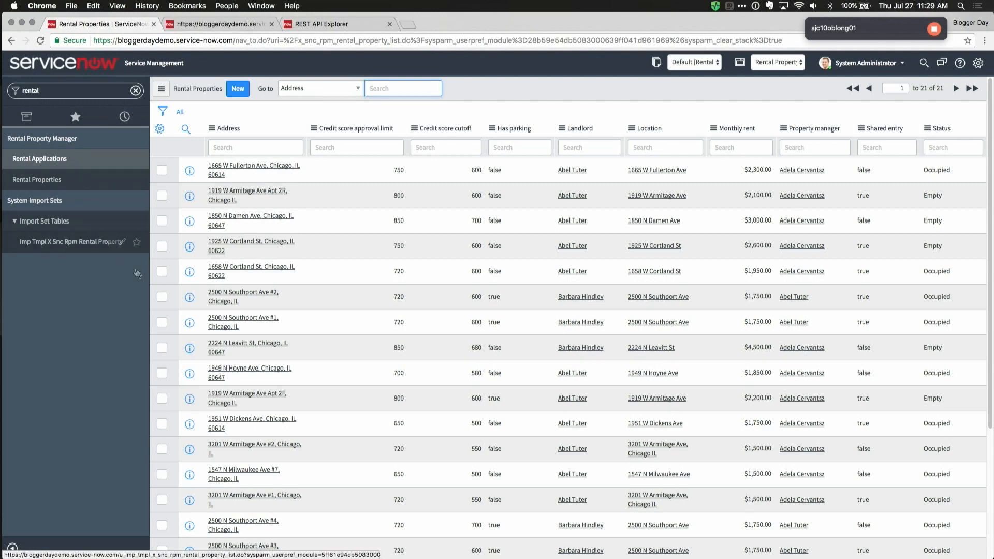
{"action": "key", "text": "ctrl+Tab"}
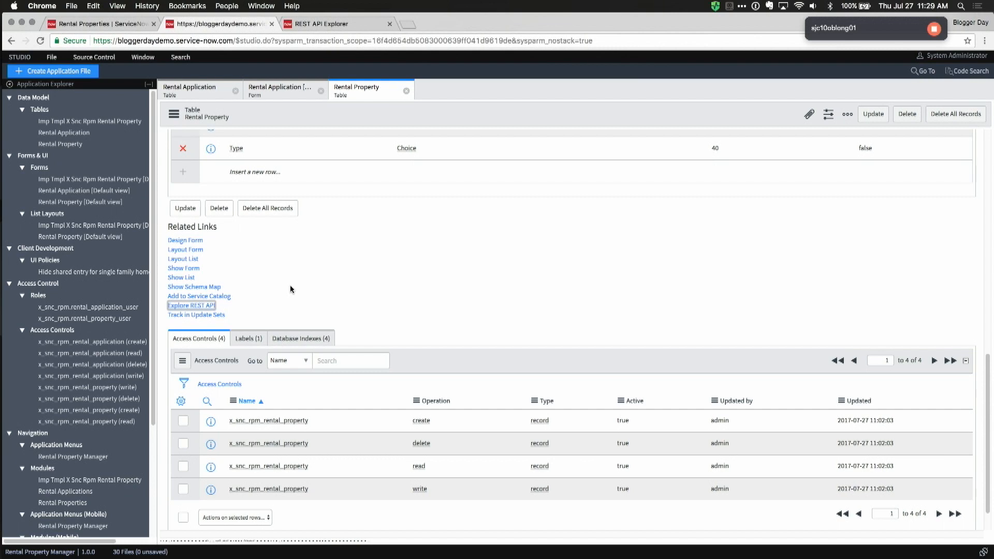
Step: Start a new Service Portal application file in Studio
{"action": "left_click", "coordinate": [361, 265]}
{"action": "key", "text": "ctrl+alt+n"}
{"action": "type", "text": "service portal"}
{"action": "key", "text": "Return"}
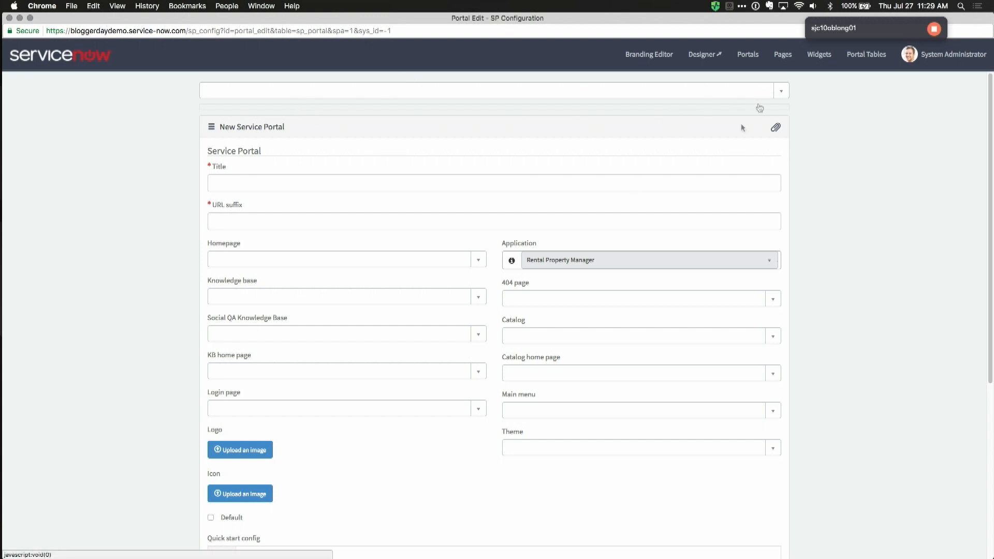
Step: Set the portal title to RentNow, URL suffix rpm and theme to rental theme
{"action": "left_click", "coordinate": [384, 187]}
{"action": "type", "text": "S"}
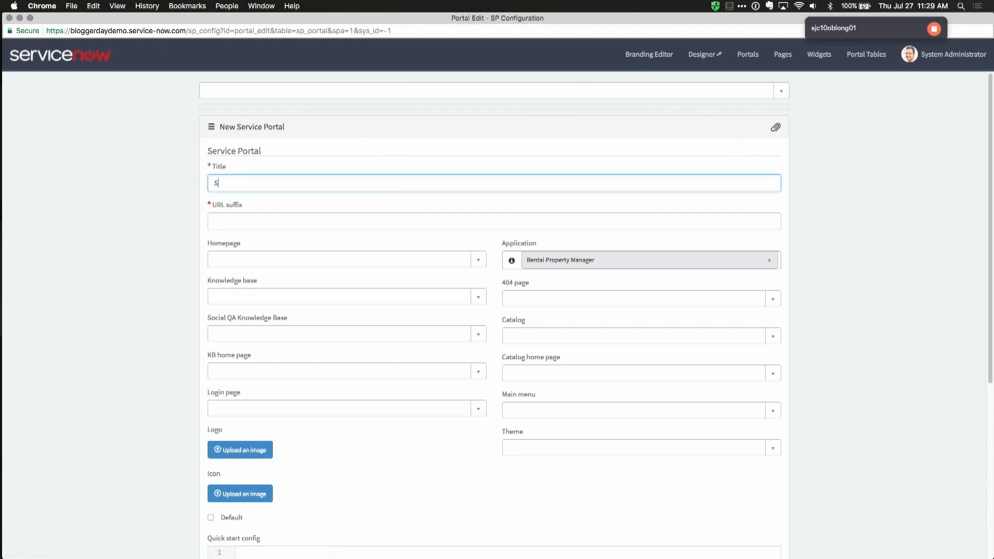
{"action": "type", "text": "RentNow"}
{"action": "key", "text": "Tab"}
{"action": "type", "text": "rpm"}
{"action": "key", "text": "Tab"}
{"action": "left_click", "coordinate": [143, 290]}
{"action": "scroll", "coordinate": [144, 289], "scroll_direction": "down", "scroll_amount": 1}
{"action": "left_click", "coordinate": [549, 440]}
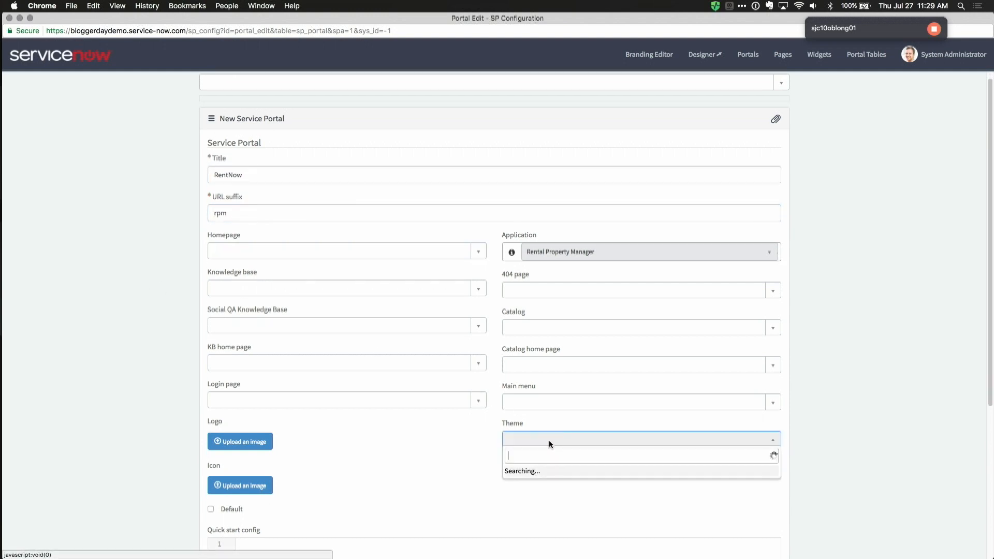
{"action": "left_click", "coordinate": [533, 500]}
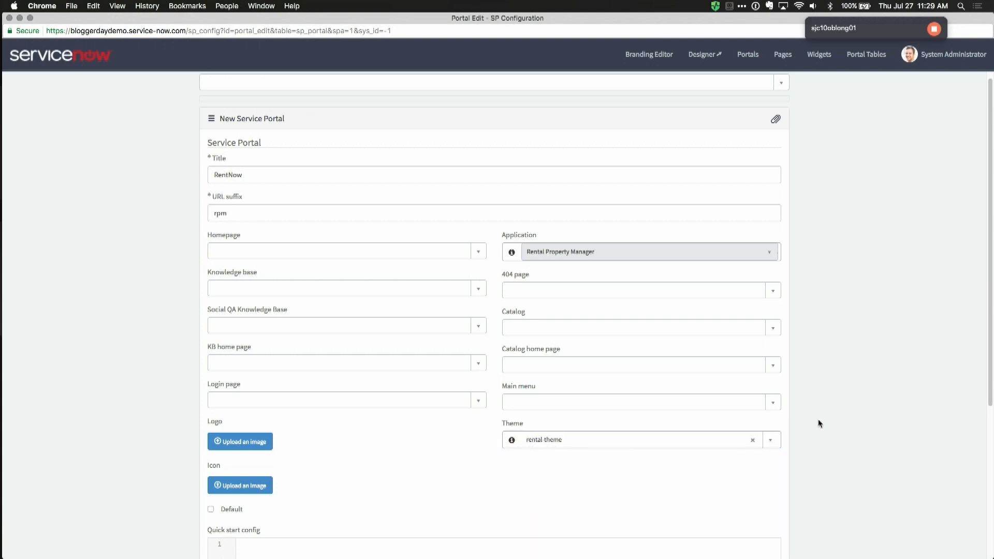
{"action": "scroll", "coordinate": [845, 419], "scroll_direction": "down", "scroll_amount": 5}
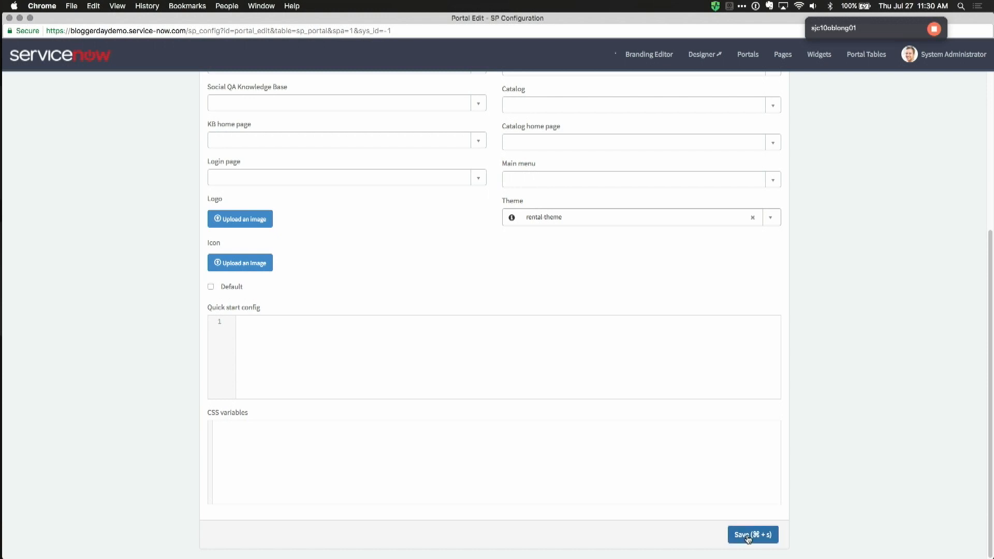
Step: Save the RentNow portal and open it in the portal Designer
{"action": "left_click", "coordinate": [748, 535]}
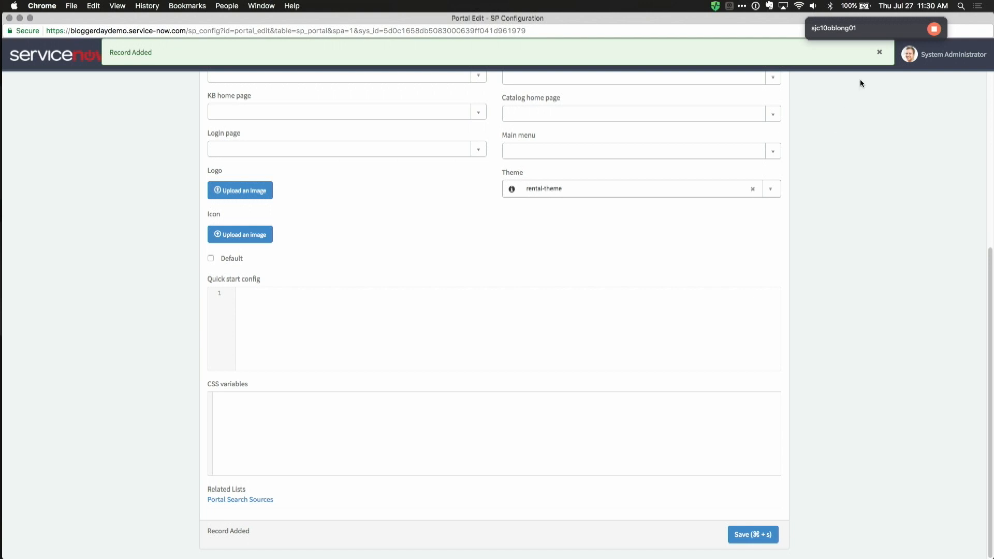
{"action": "left_click", "coordinate": [879, 54]}
{"action": "scroll", "coordinate": [877, 79], "scroll_direction": "up", "scroll_amount": 5}
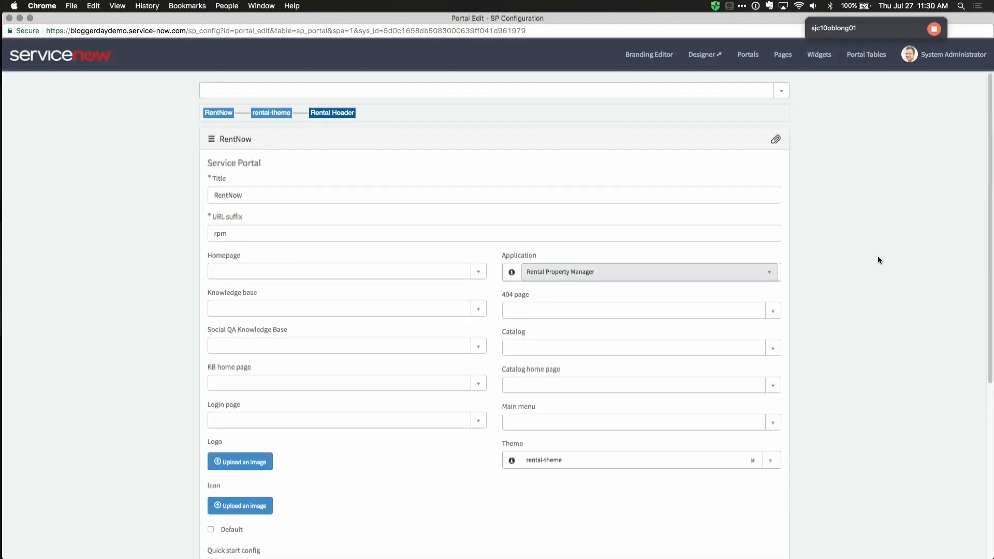
{"action": "scroll", "coordinate": [878, 259], "scroll_direction": "down", "scroll_amount": 5}
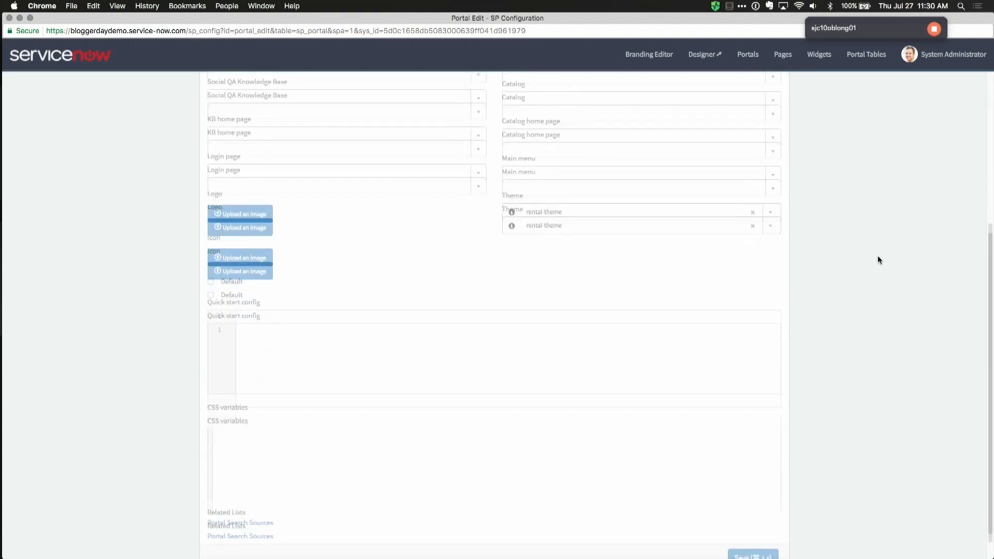
{"action": "scroll", "coordinate": [878, 259], "scroll_direction": "up", "scroll_amount": 5}
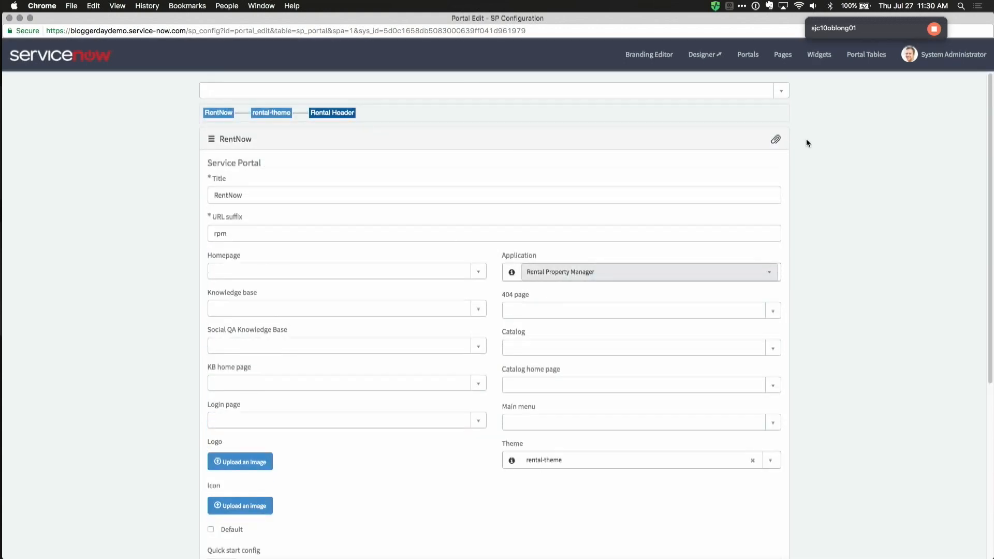
{"action": "left_click", "coordinate": [703, 55]}
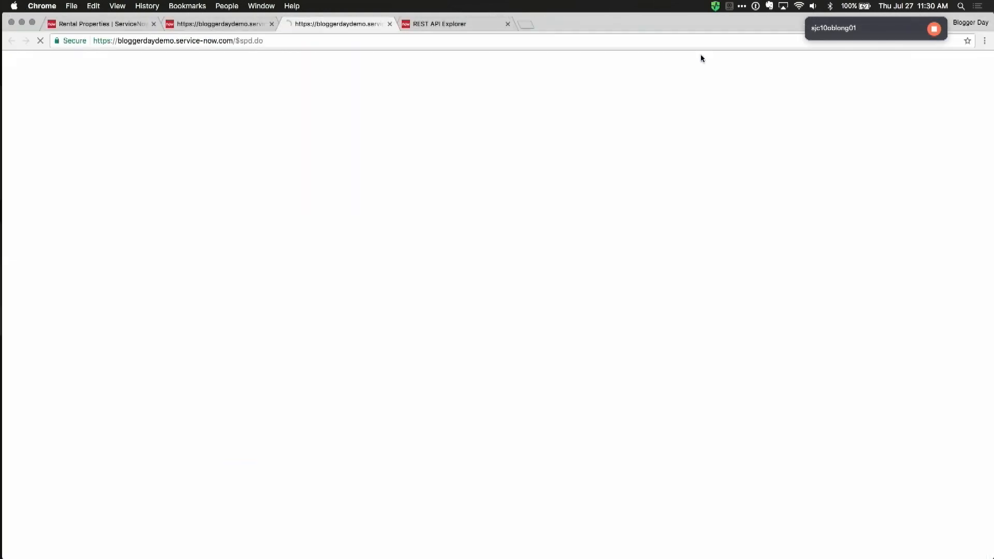
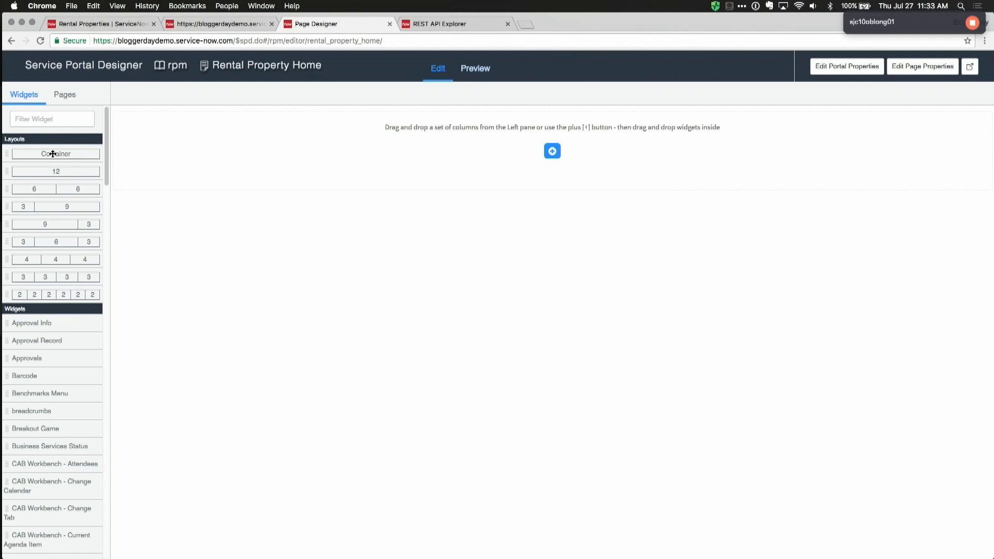
Step: Drop a container onto Rental Property Home and save it with Fluid width
{"action": "left_click_drag", "start_coordinate": [51, 151], "coordinate": [435, 146]}
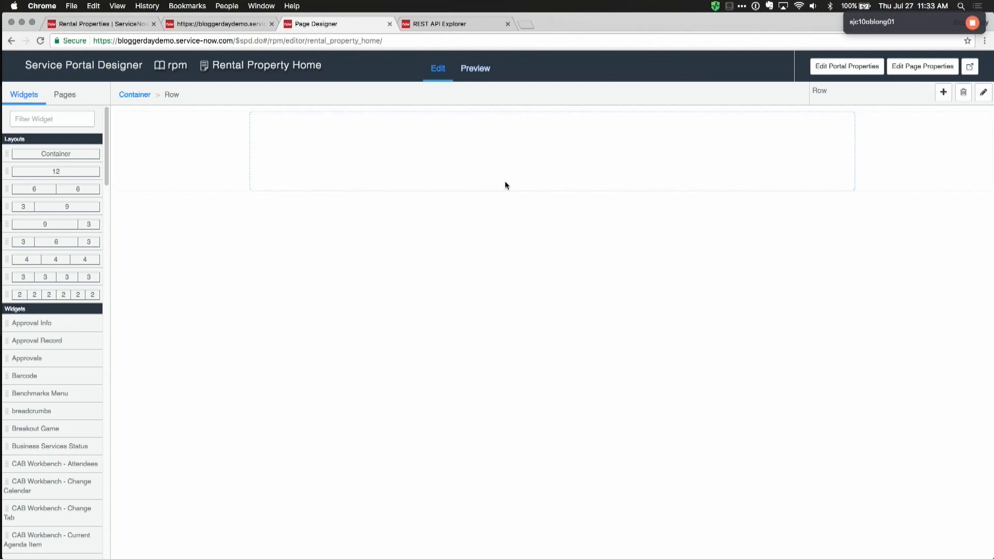
{"action": "left_click", "coordinate": [181, 149]}
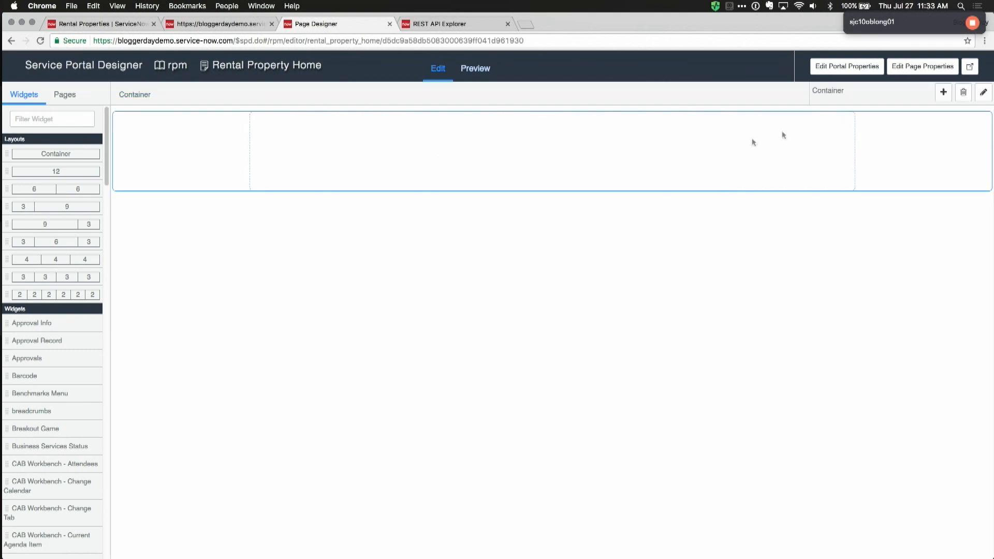
{"action": "left_click", "coordinate": [986, 95]}
{"action": "left_click", "coordinate": [534, 170]}
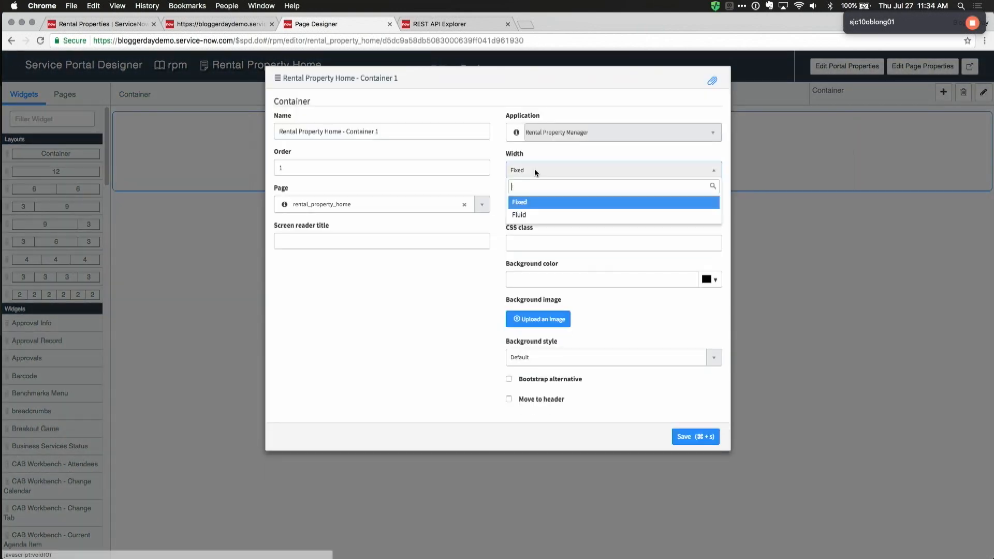
{"action": "left_click", "coordinate": [533, 215]}
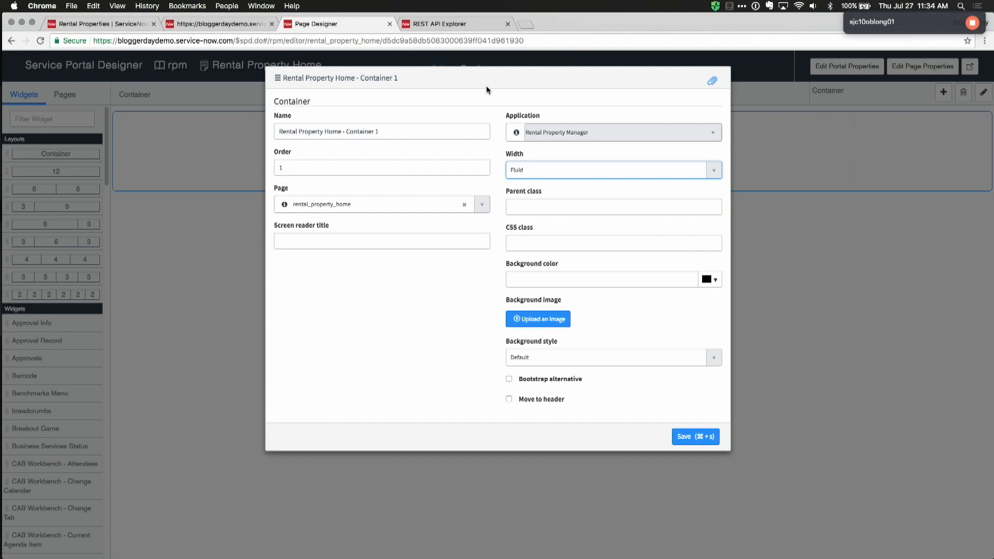
{"action": "left_click", "coordinate": [685, 437]}
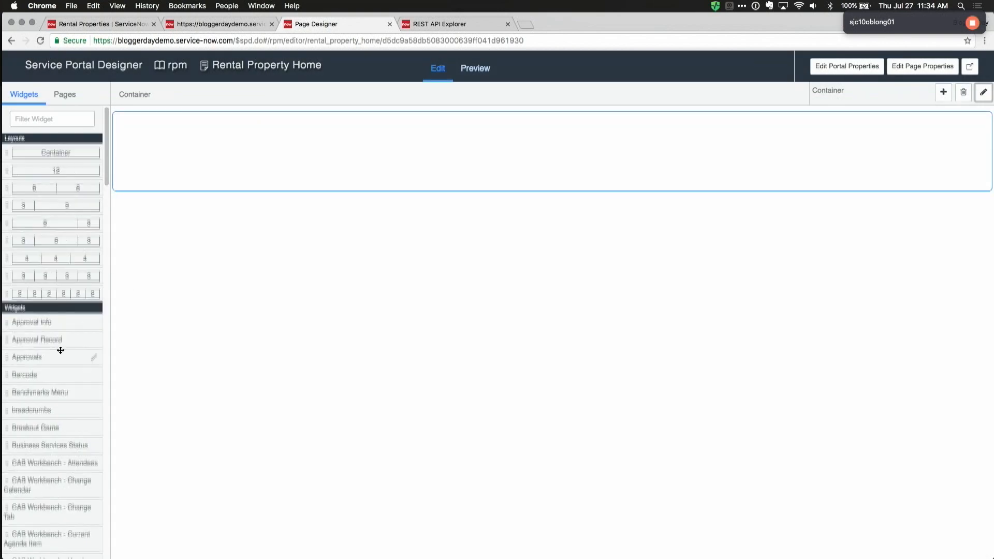
{"action": "scroll", "coordinate": [61, 351], "scroll_direction": "down", "scroll_amount": 2}
Step: Filter widgets for 'list' and drop a Simple List widget into the container
{"action": "left_click", "coordinate": [49, 119]}
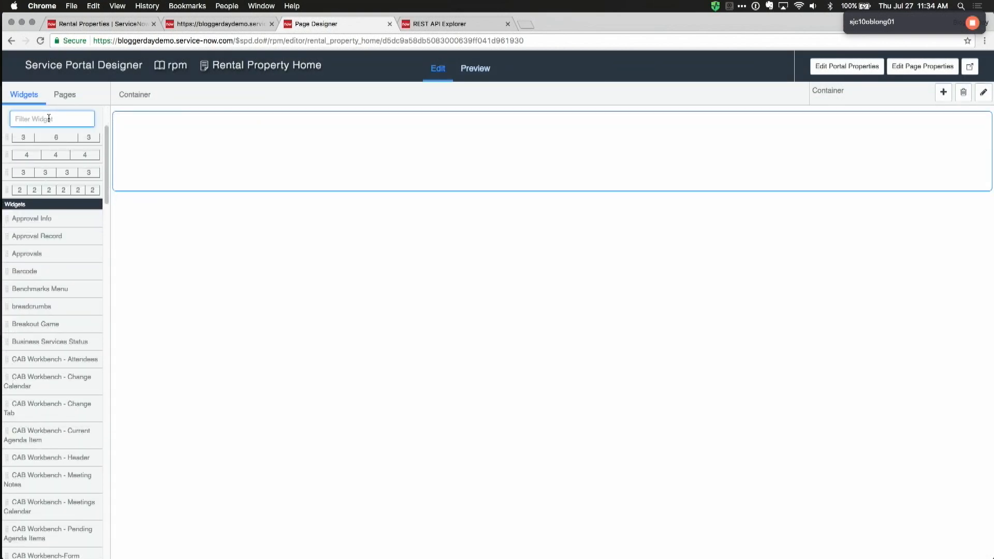
{"action": "type", "text": "list"}
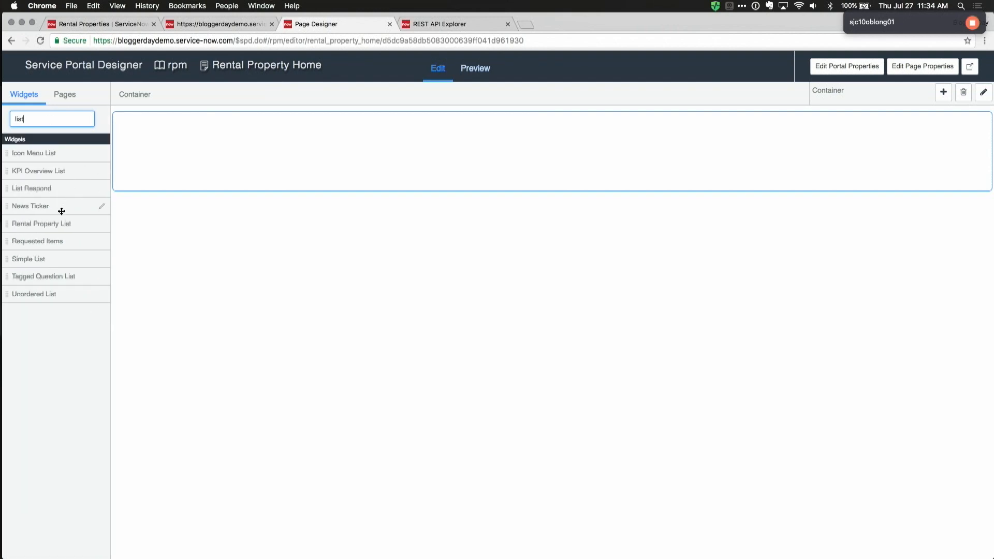
{"action": "left_click_drag", "start_coordinate": [28, 259], "coordinate": [413, 149]}
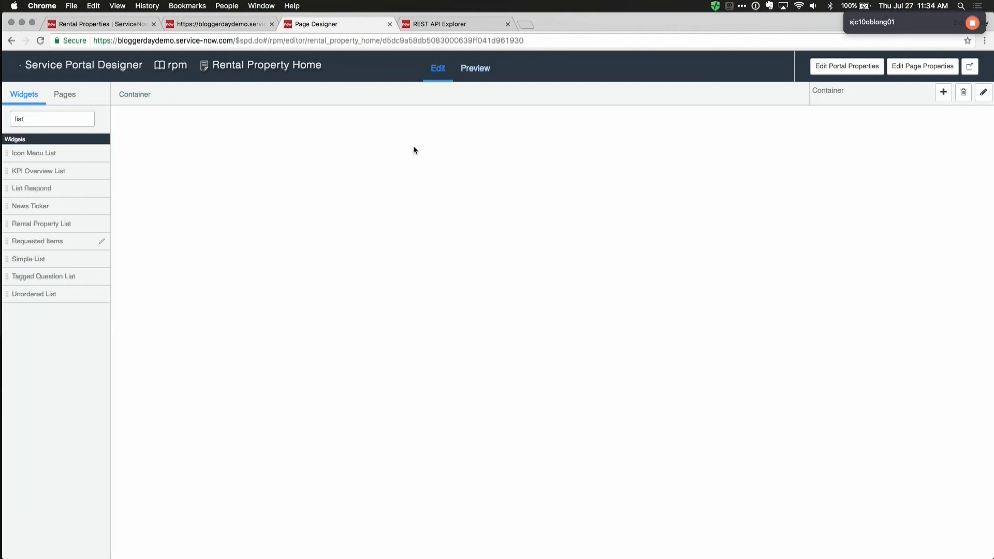
{"action": "left_click", "coordinate": [365, 141]}
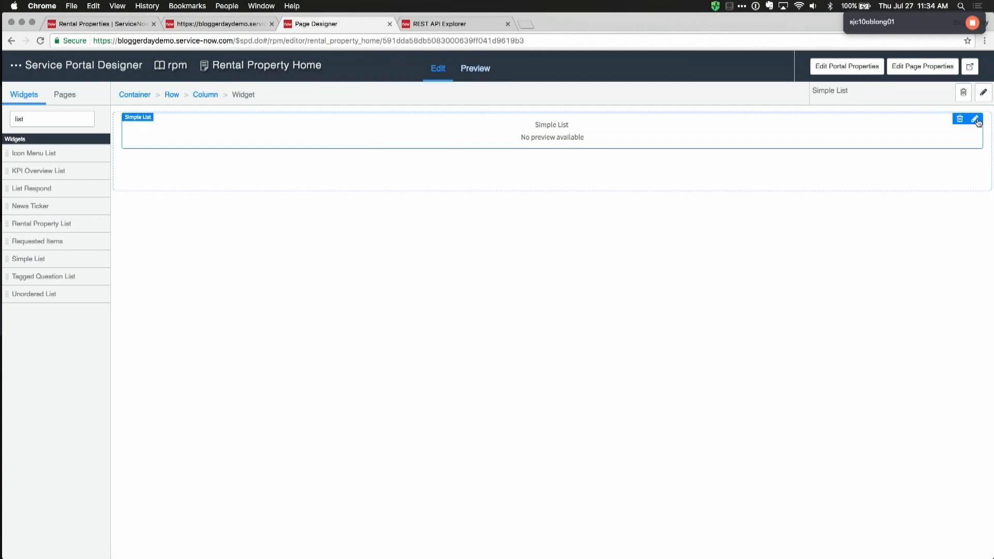
Step: Set the Simple List to the Rental Property table with Address as display field, and save
{"action": "left_click", "coordinate": [976, 120]}
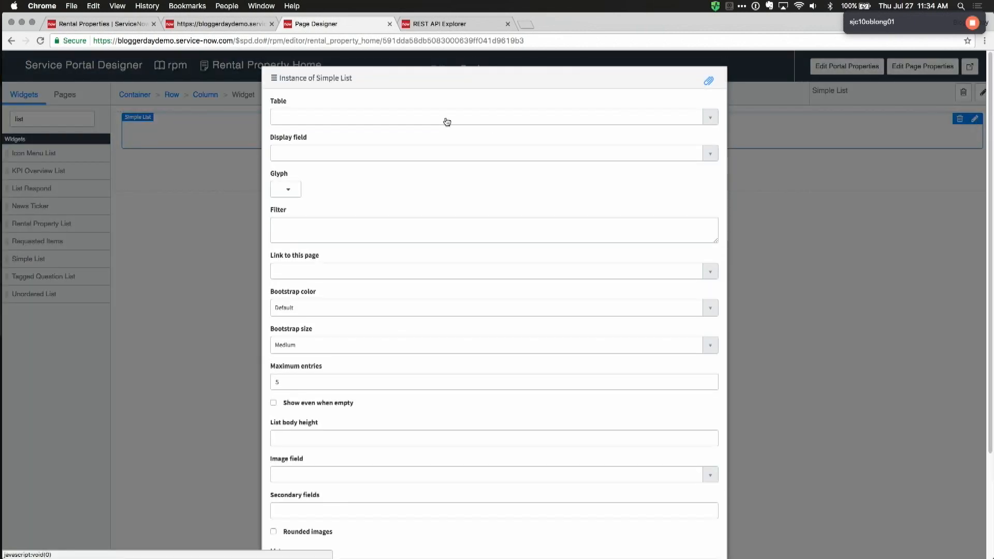
{"action": "left_click", "coordinate": [447, 122]}
{"action": "type", "text": "rental"}
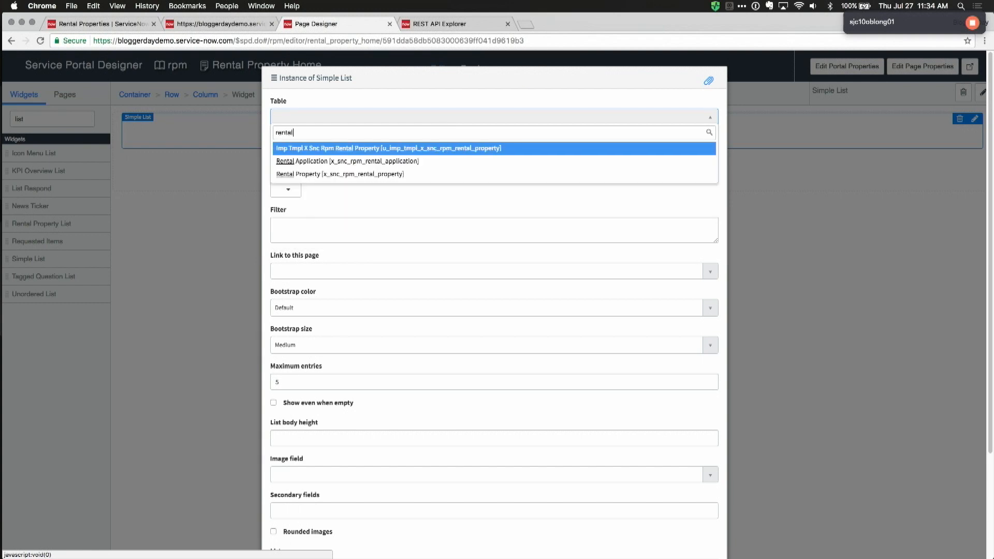
{"action": "left_click", "coordinate": [507, 173]}
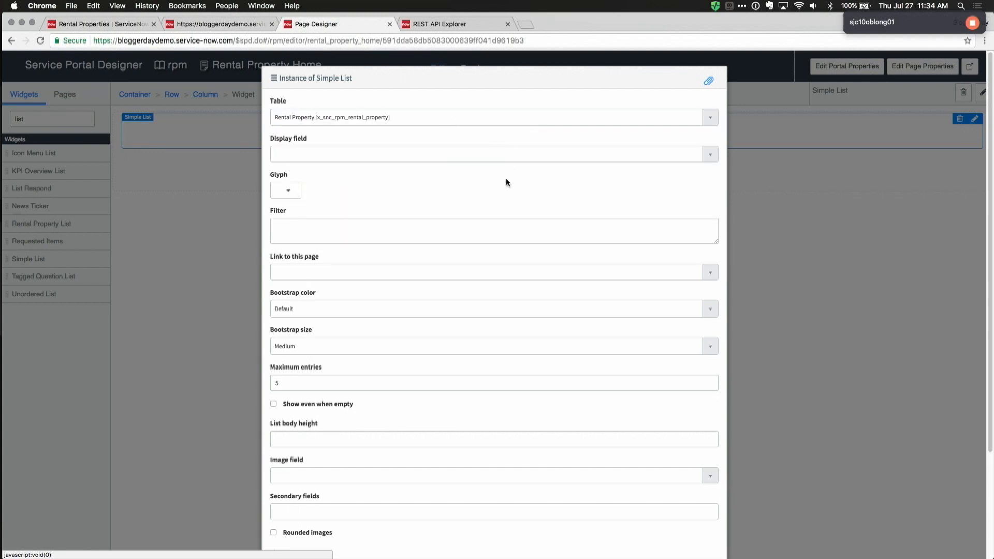
{"action": "left_click", "coordinate": [371, 153]}
{"action": "type", "text": "add"}
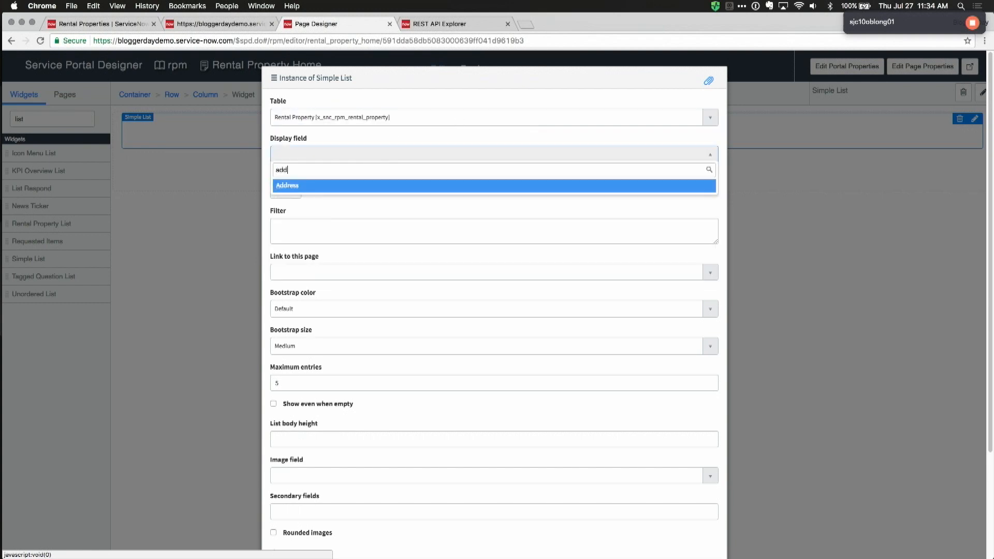
{"action": "left_click", "coordinate": [317, 187]}
{"action": "scroll", "coordinate": [398, 256], "scroll_direction": "down", "scroll_amount": 2}
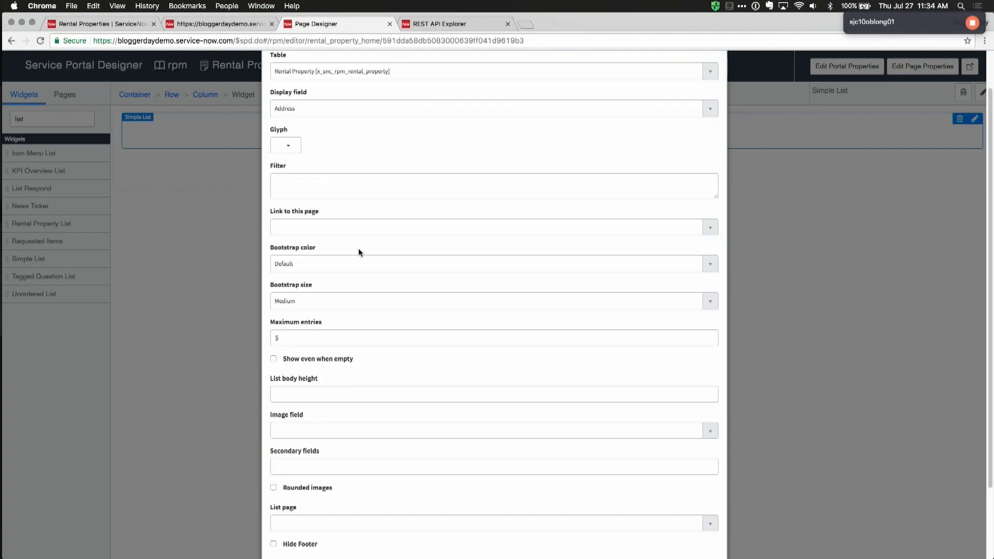
{"action": "scroll", "coordinate": [359, 252], "scroll_direction": "down", "scroll_amount": 4}
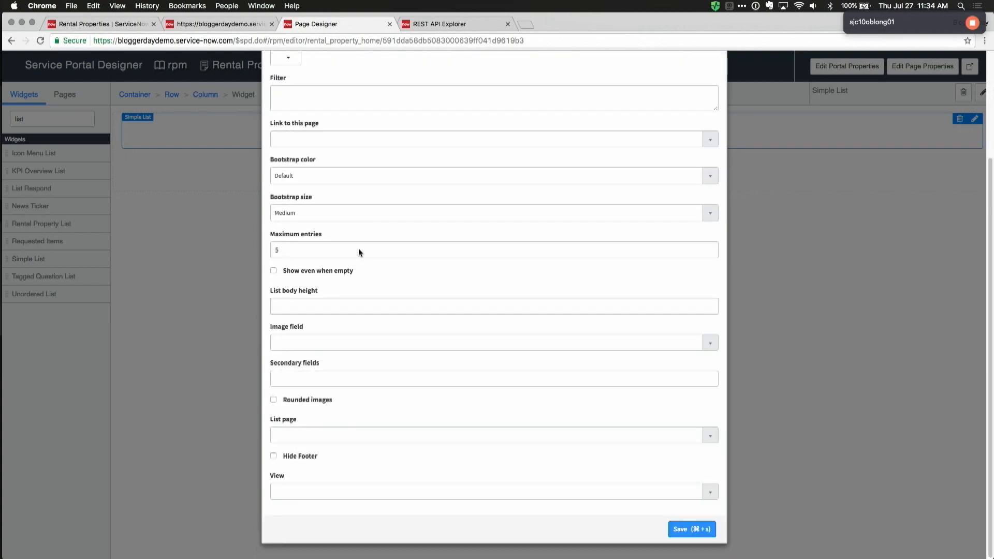
{"action": "left_click", "coordinate": [693, 535]}
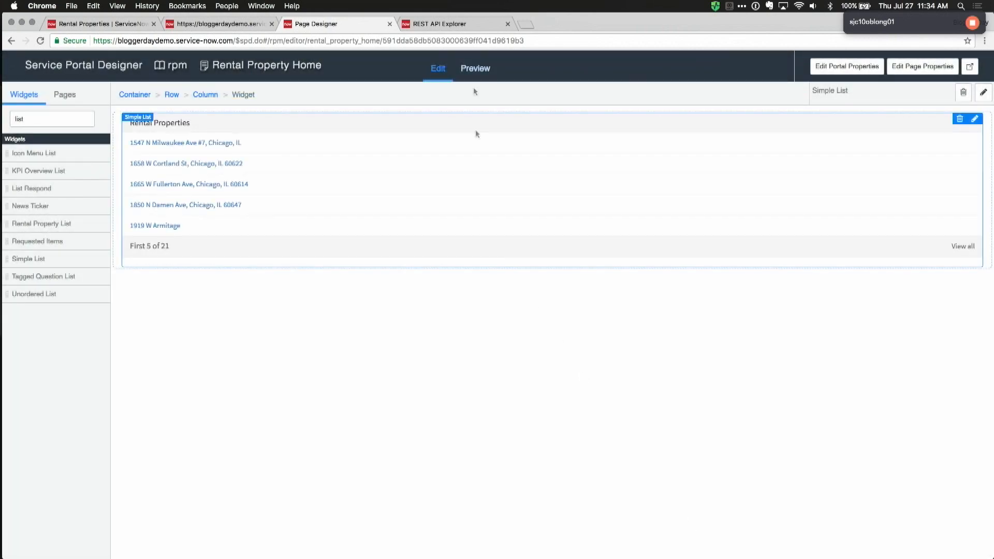
Step: Preview the page, return to Edit mode, and clear 'list' from the widget filter
{"action": "left_click", "coordinate": [472, 71]}
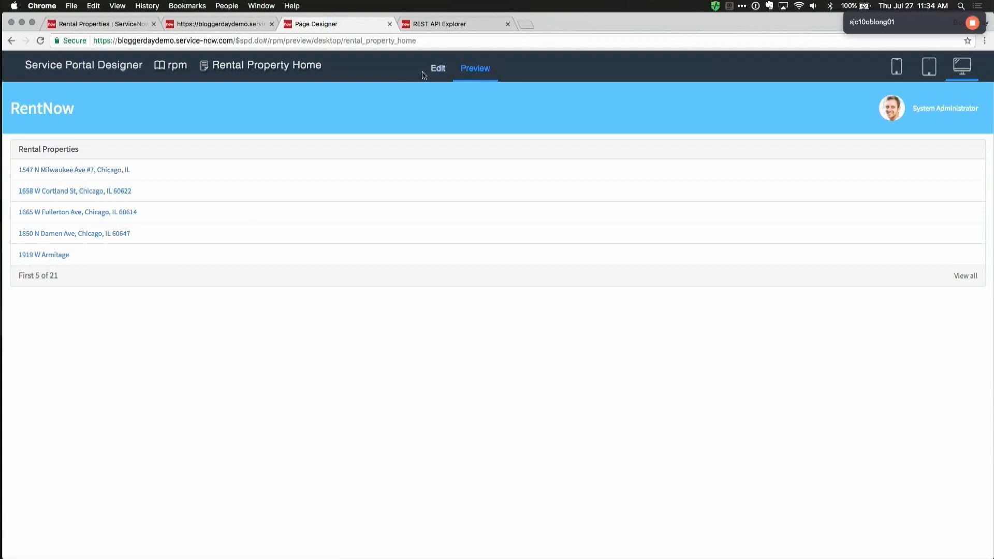
{"action": "left_click", "coordinate": [438, 73]}
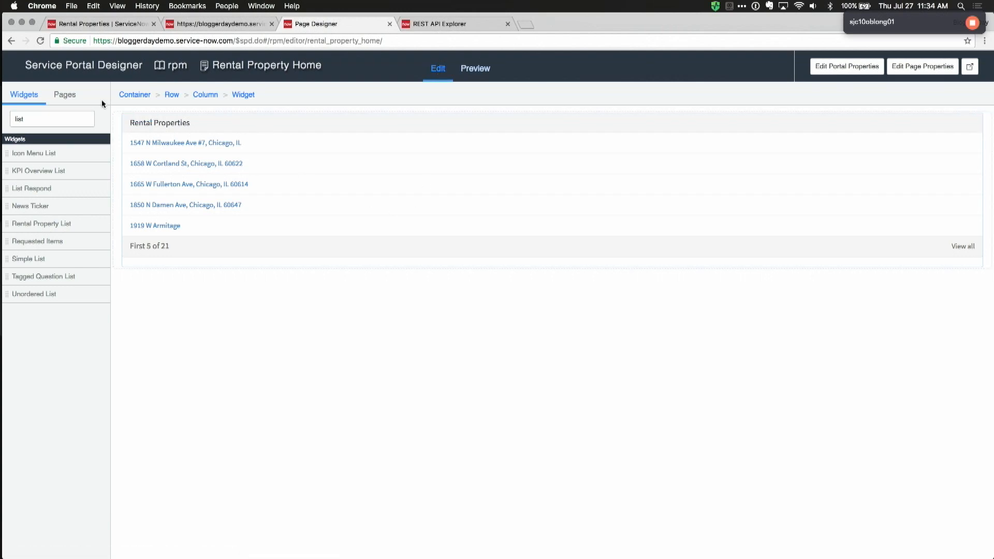
{"action": "double_click", "coordinate": [58, 119]}
{"action": "key", "text": "BackSpace"}
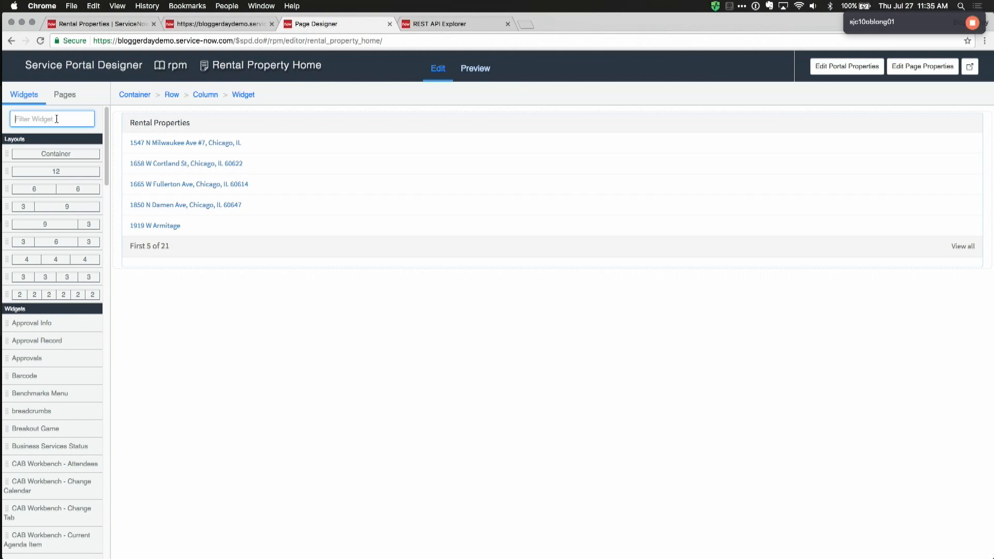
Step: Filter widgets for 'rental', place Rental Map2 above the list, and open it in Widget Editor
{"action": "type", "text": "rental"}
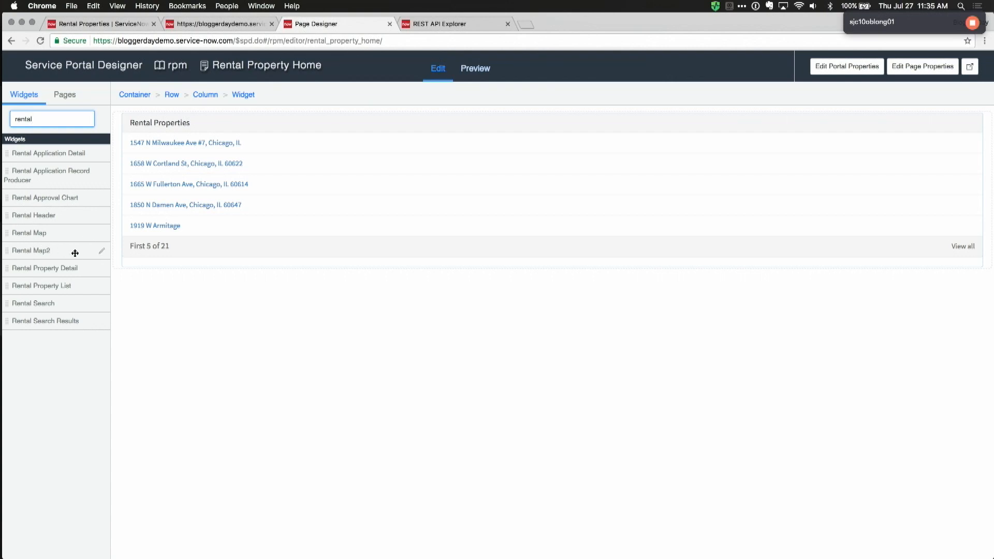
{"action": "left_click_drag", "start_coordinate": [41, 251], "coordinate": [352, 135]}
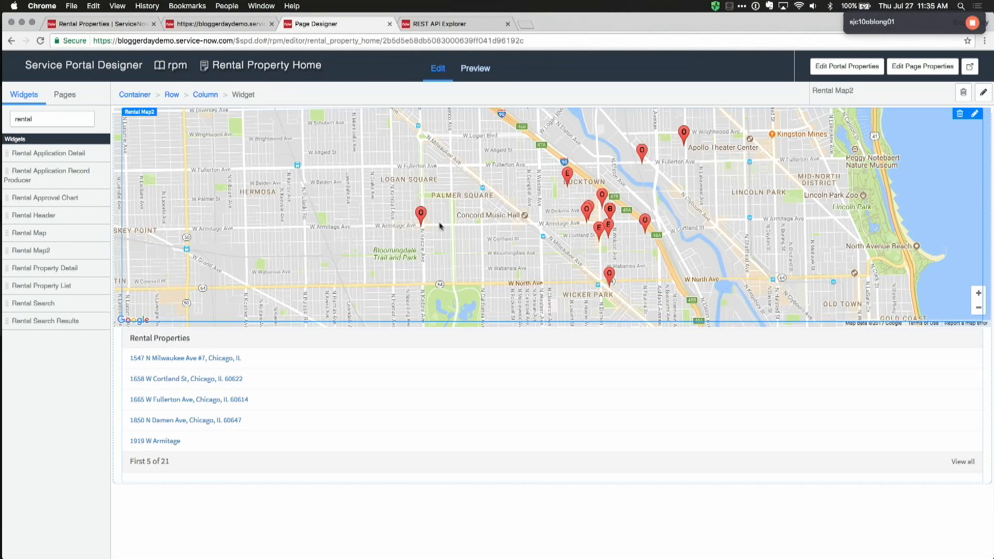
{"action": "left_click", "coordinate": [103, 253]}
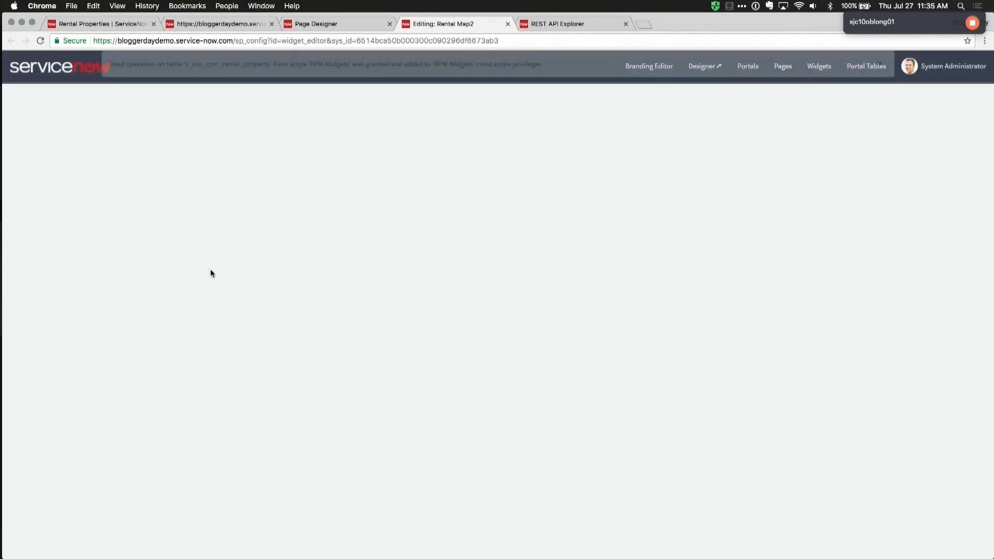
Step: Review Rental Map2's HTML template and client script, then return to Page Designer
{"action": "left_click", "coordinate": [117, 208]}
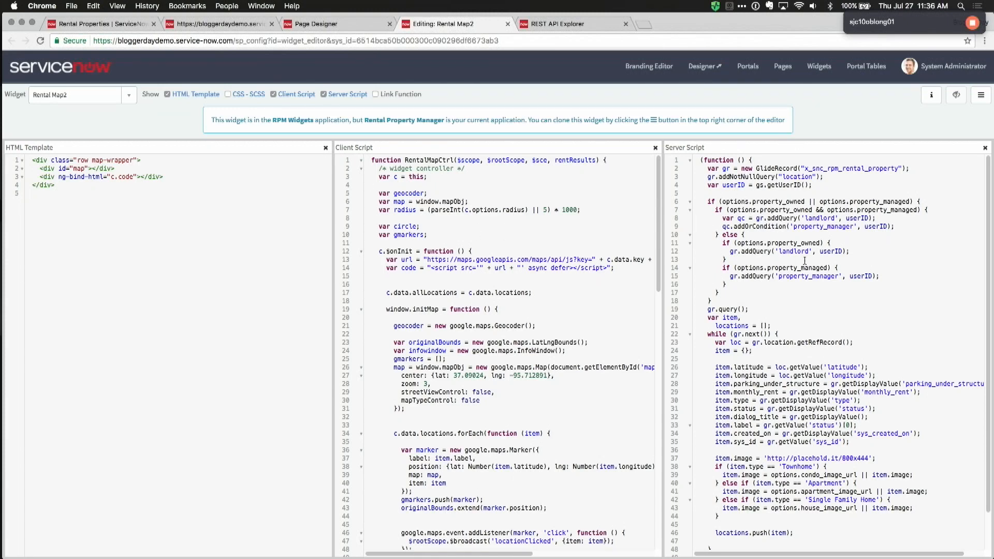
{"action": "scroll", "coordinate": [528, 243], "scroll_direction": "down", "scroll_amount": 5}
{"action": "scroll", "coordinate": [520, 264], "scroll_direction": "up", "scroll_amount": 5}
{"action": "left_click", "coordinate": [313, 25]}
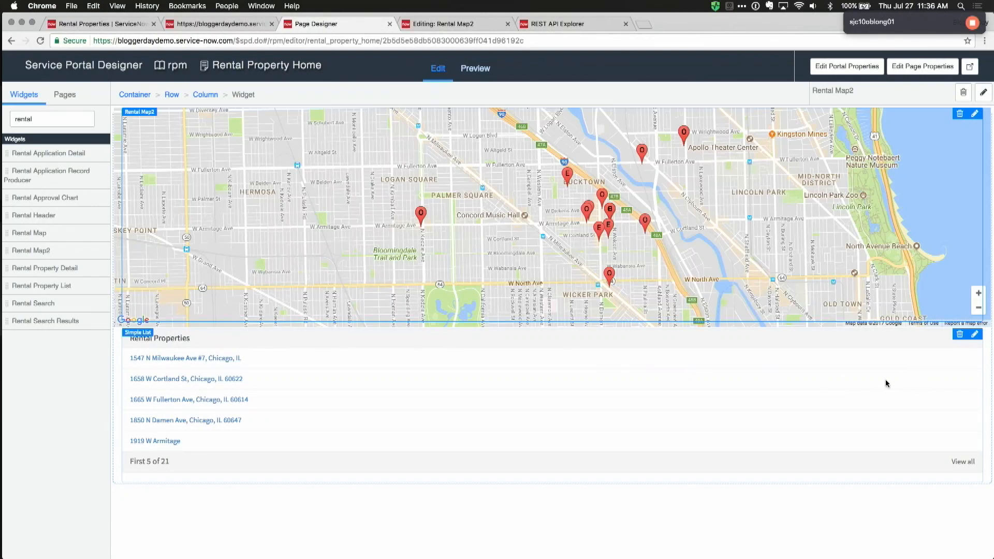
Step: Replace the Rental Properties list with Rental Search and Rental Search Results widgets below the map
{"action": "left_click", "coordinate": [959, 335]}
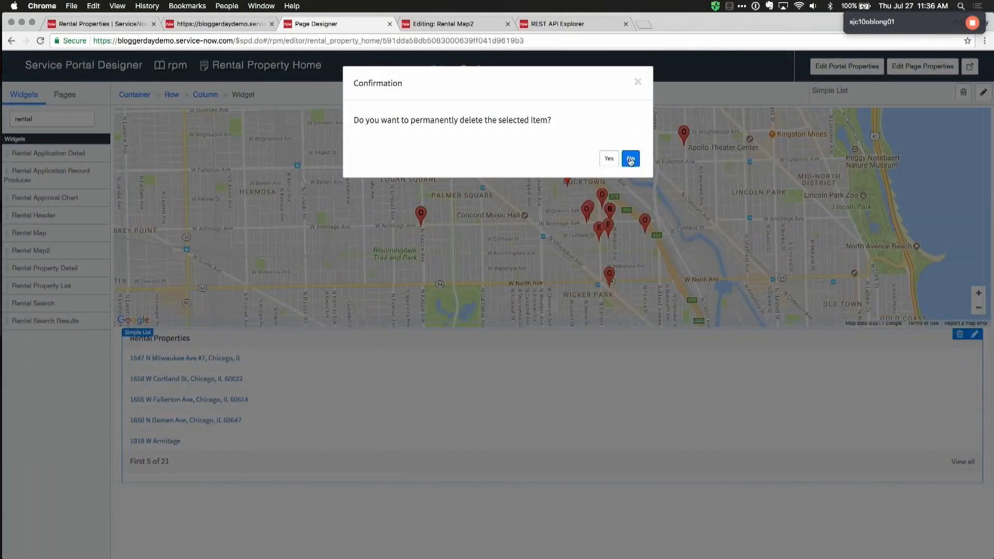
{"action": "left_click", "coordinate": [608, 158]}
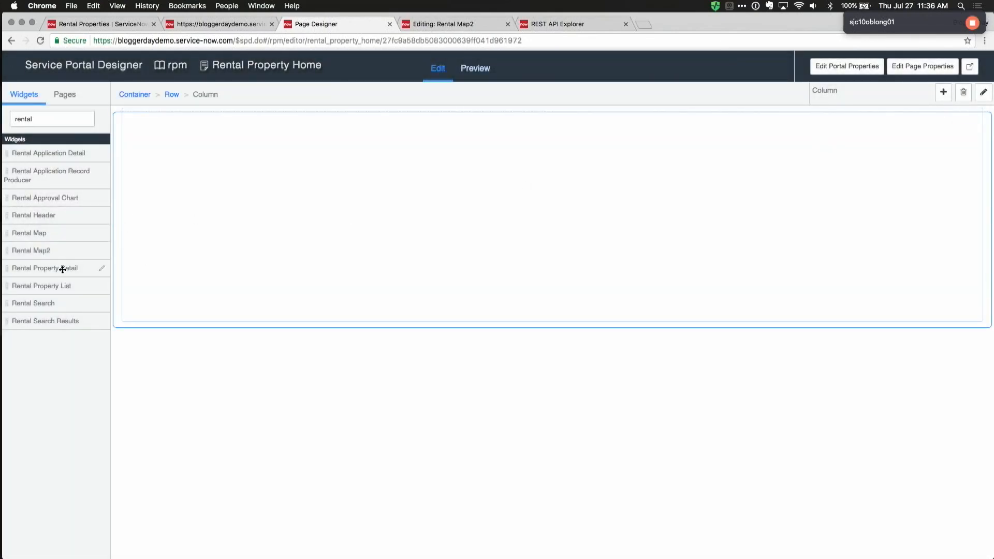
{"action": "left_click_drag", "start_coordinate": [44, 283], "coordinate": [343, 348]}
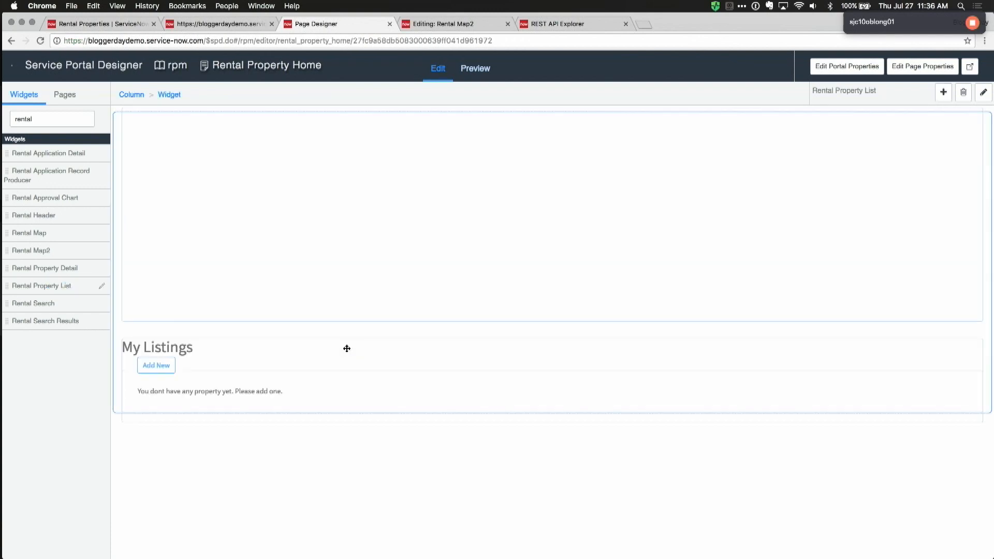
{"action": "left_click", "coordinate": [951, 344]}
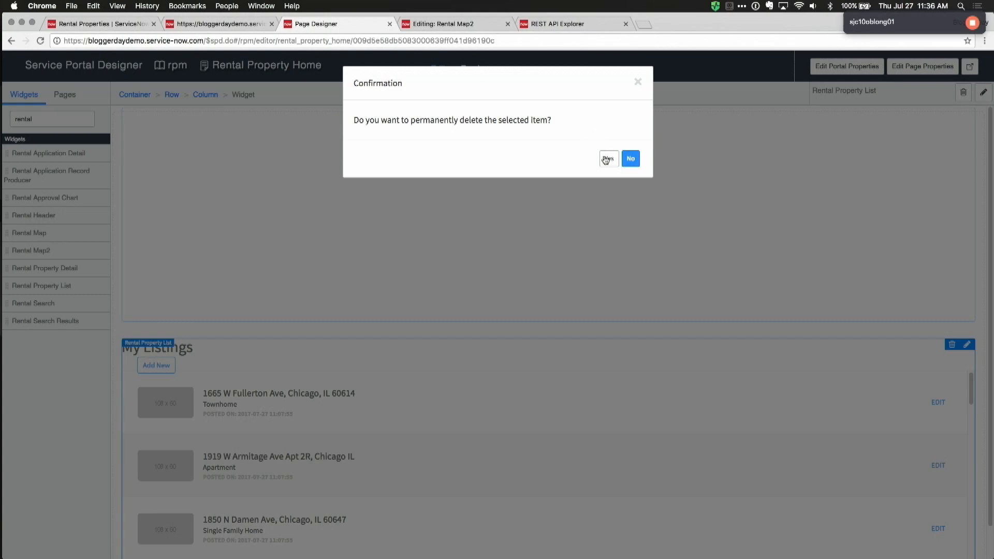
{"action": "left_click", "coordinate": [609, 159]}
{"action": "left_click_drag", "start_coordinate": [80, 318], "coordinate": [343, 346]}
{"action": "left_click_drag", "start_coordinate": [31, 305], "coordinate": [353, 346]}
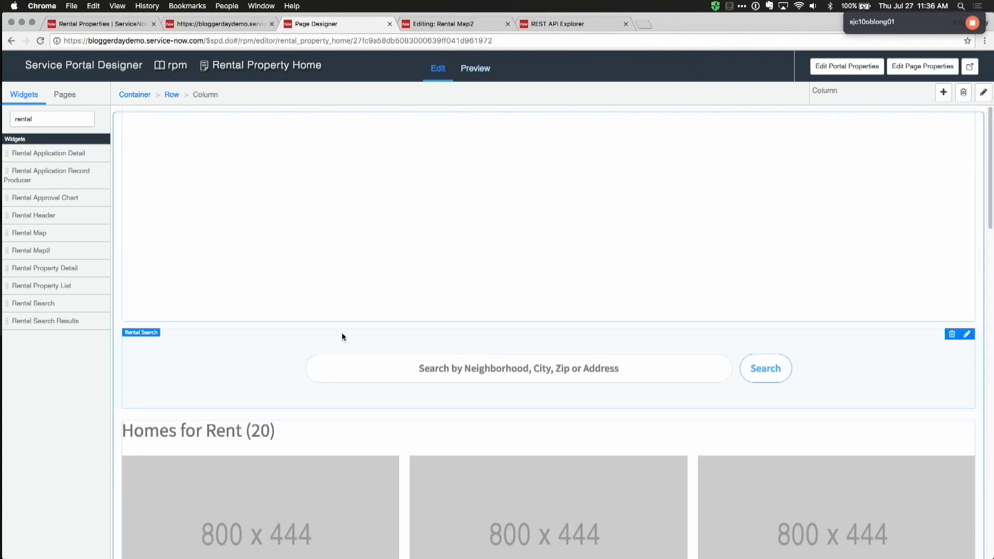
Step: Look at the Rental Search Results widget, then preview the RentNow home page
{"action": "scroll", "coordinate": [458, 358], "scroll_direction": "down", "scroll_amount": 3}
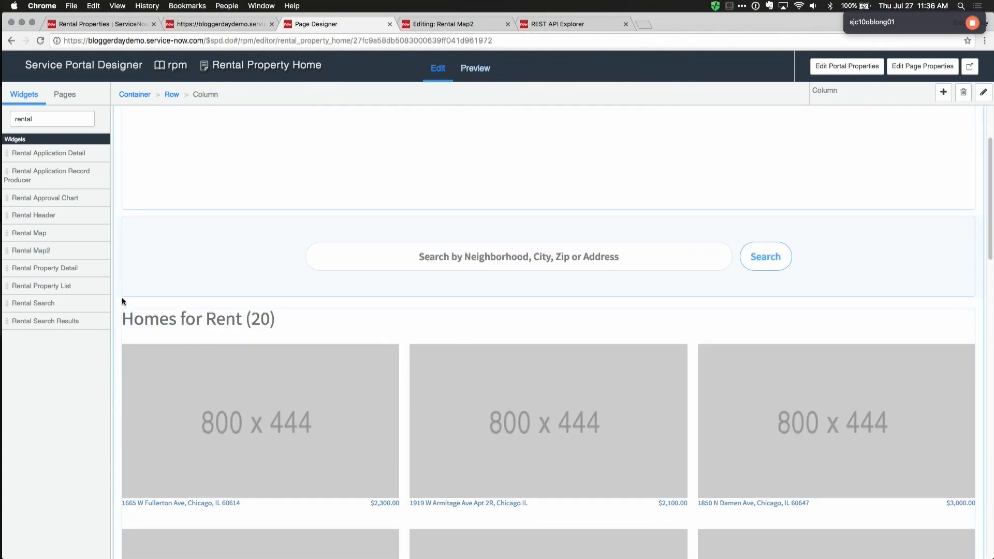
{"action": "left_click", "coordinate": [101, 320]}
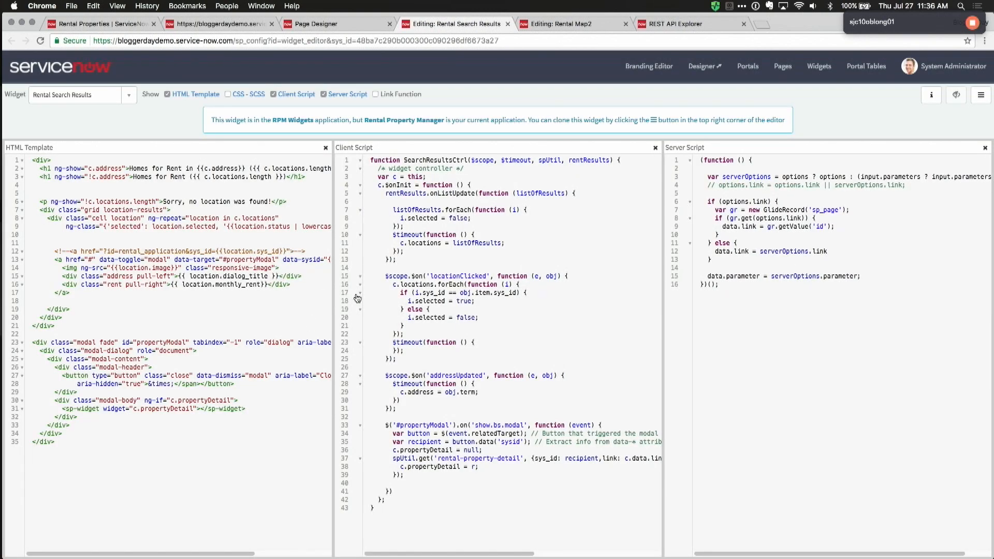
{"action": "left_click", "coordinate": [326, 26]}
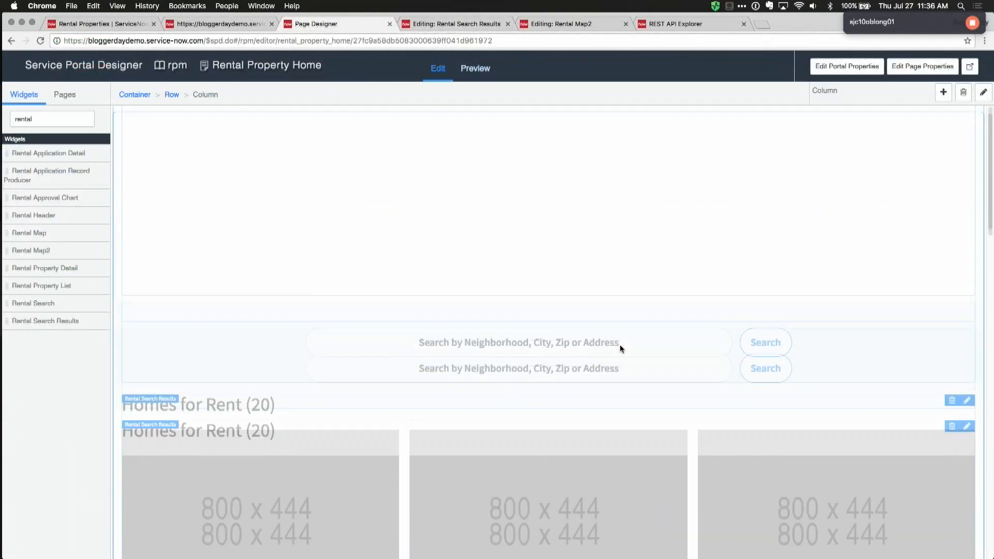
{"action": "left_click", "coordinate": [475, 68]}
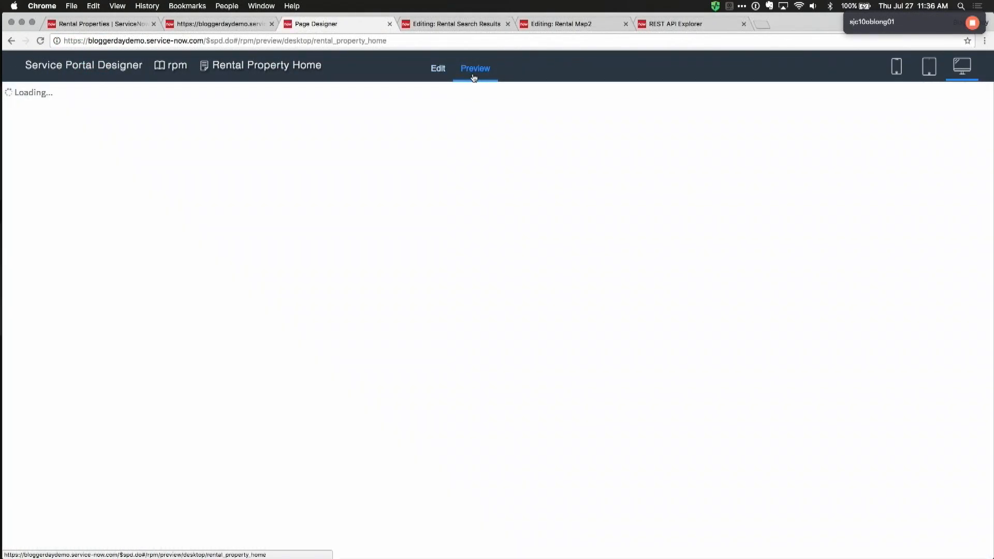